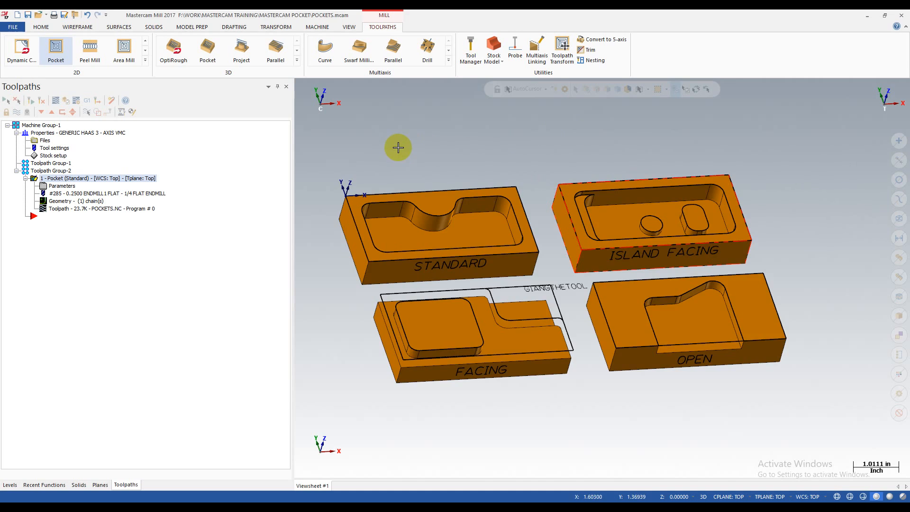
# - Examine the four pocket models labelled STANDARD, ISLAND FACING, FACING and OPEN from several angles
pyautogui.moveTo(437, 140); pyautogui.dragTo(457, 167, button='middle')
pyautogui.scroll(1, 456, 167)
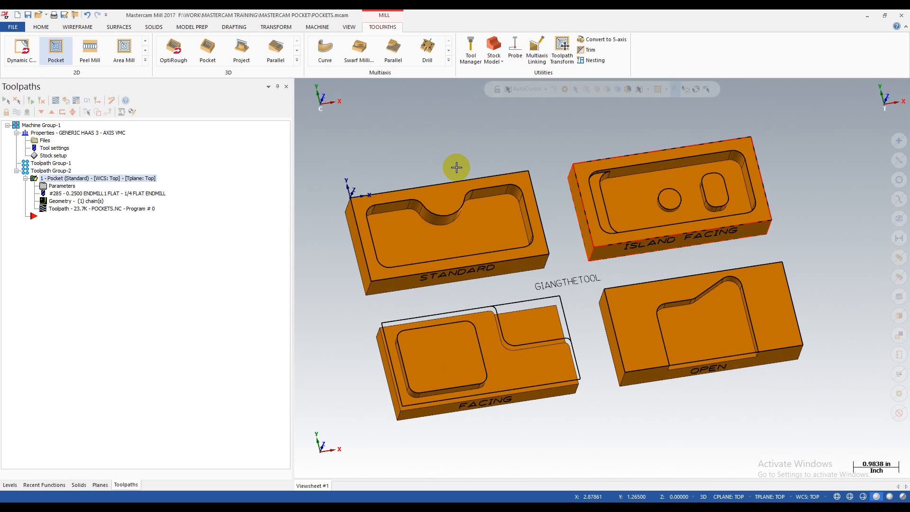
pyautogui.moveTo(443, 175); pyautogui.dragTo(456, 150, button='middle')
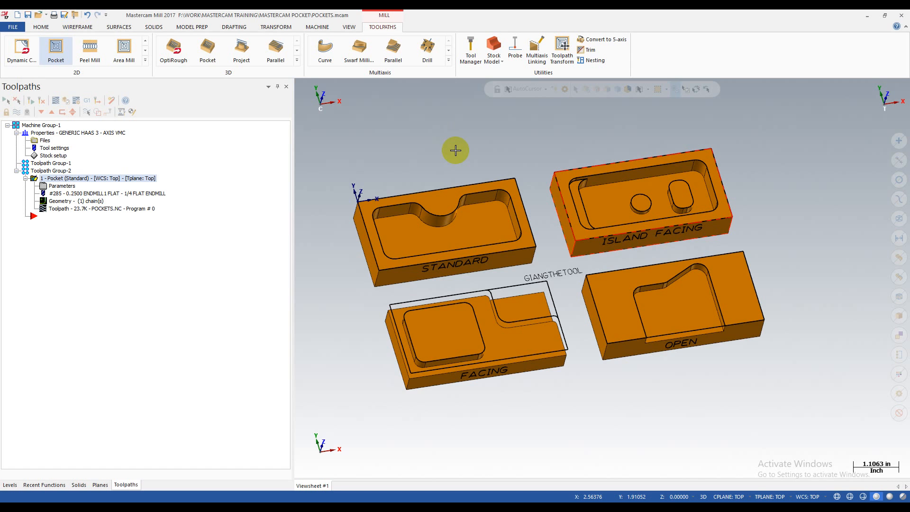
pyautogui.moveTo(461, 155); pyautogui.dragTo(488, 170, button='middle')
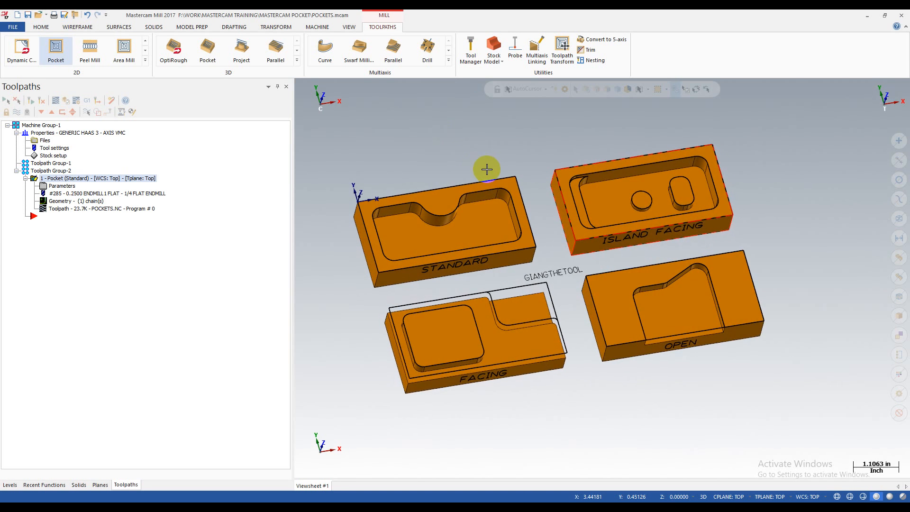
pyautogui.scroll(2, 493, 198)
pyautogui.scroll(1, 493, 198)
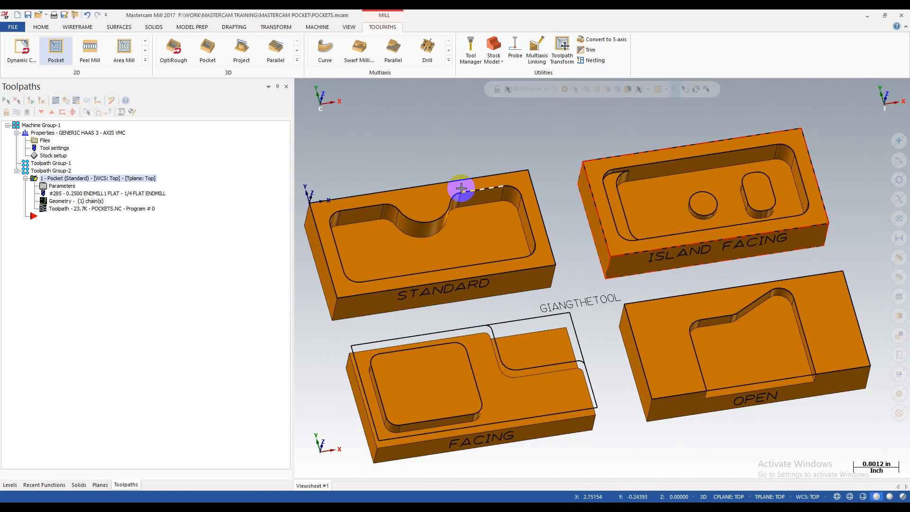
pyautogui.scroll(-2, 474, 144)
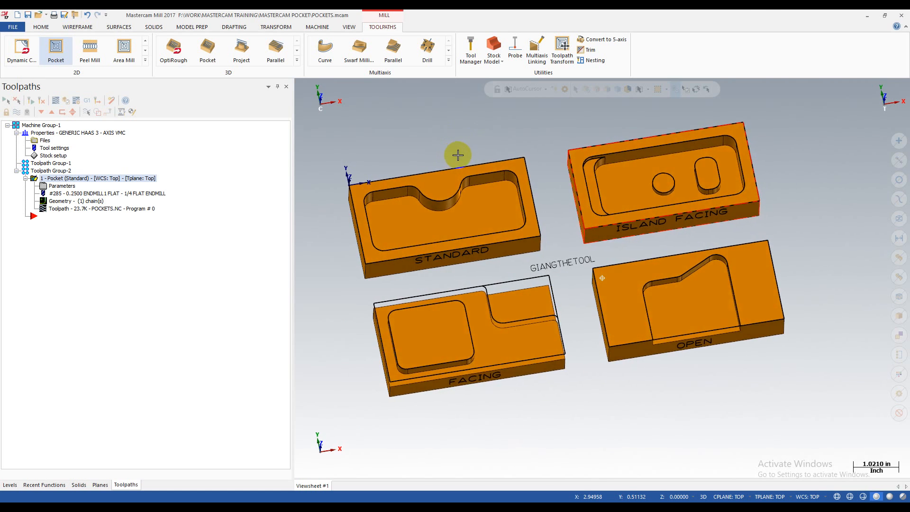
pyautogui.moveTo(458, 155); pyautogui.dragTo(480, 144, button='middle')
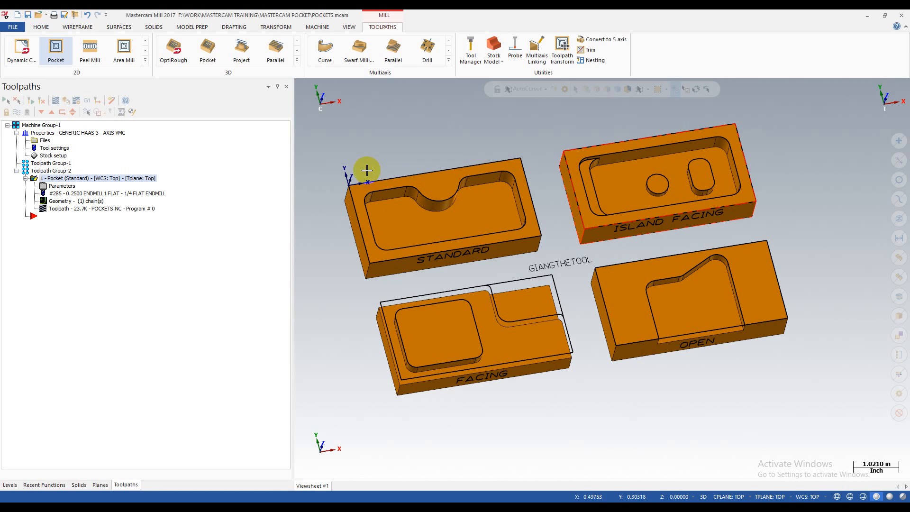
pyautogui.moveTo(451, 201); pyautogui.dragTo(450, 185, button='middle')
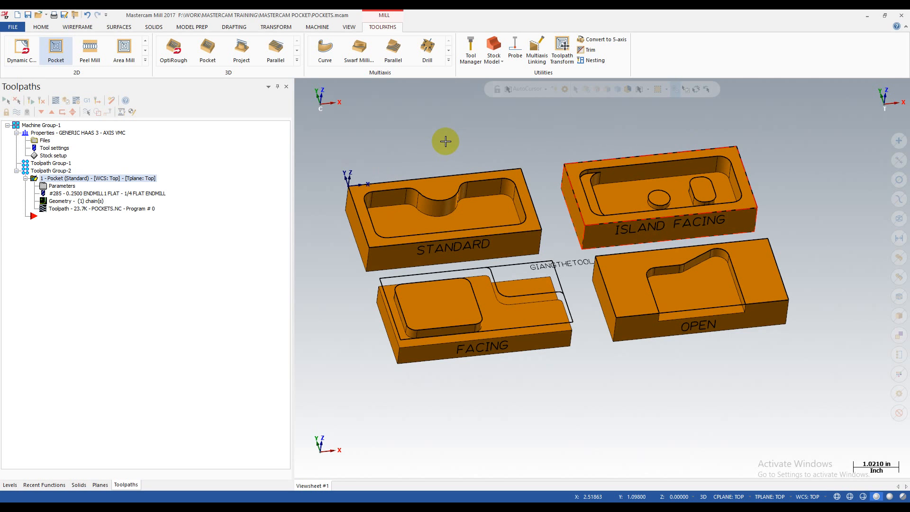
pyautogui.scroll(2, 455, 152)
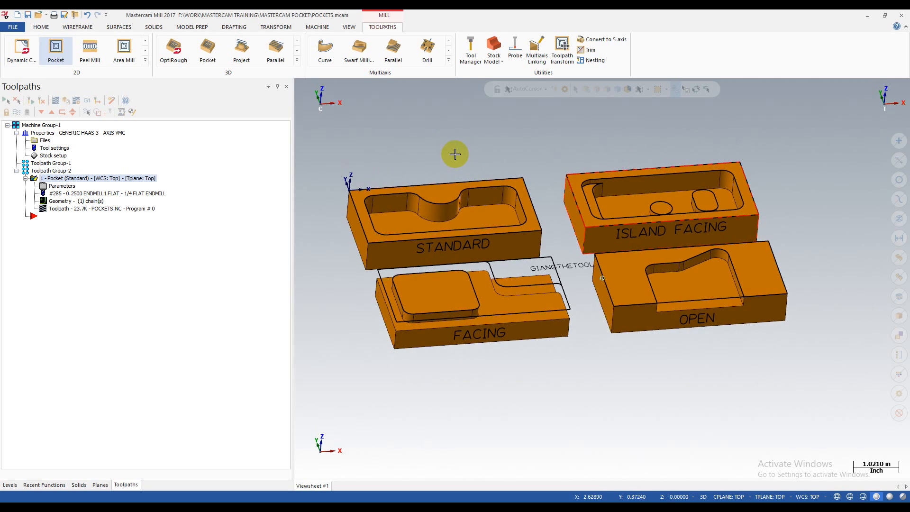
pyautogui.moveTo(460, 150); pyautogui.dragTo(414, 158, button='middle')
pyautogui.scroll(2, 423, 174)
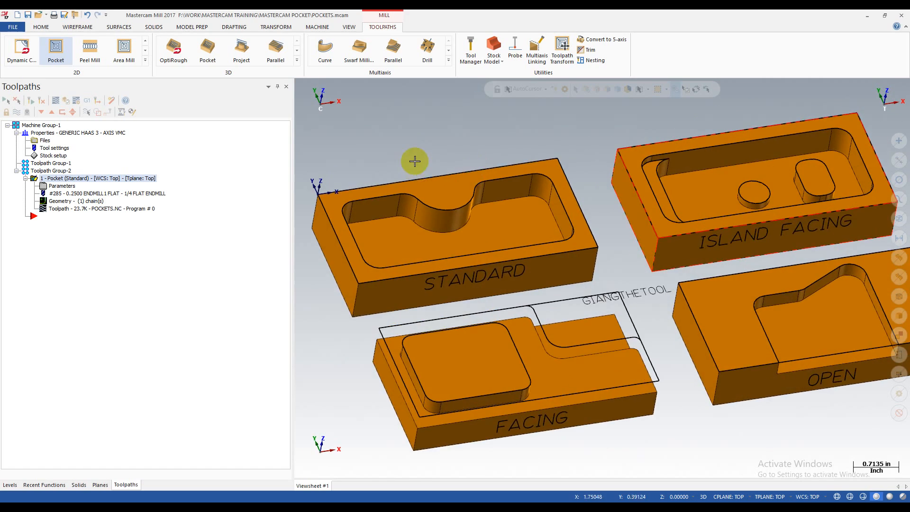
# - Examine the STANDARD block's closed pocket, including its floor, curved wall and boundary edges
pyautogui.scroll(-4, 401, 184)
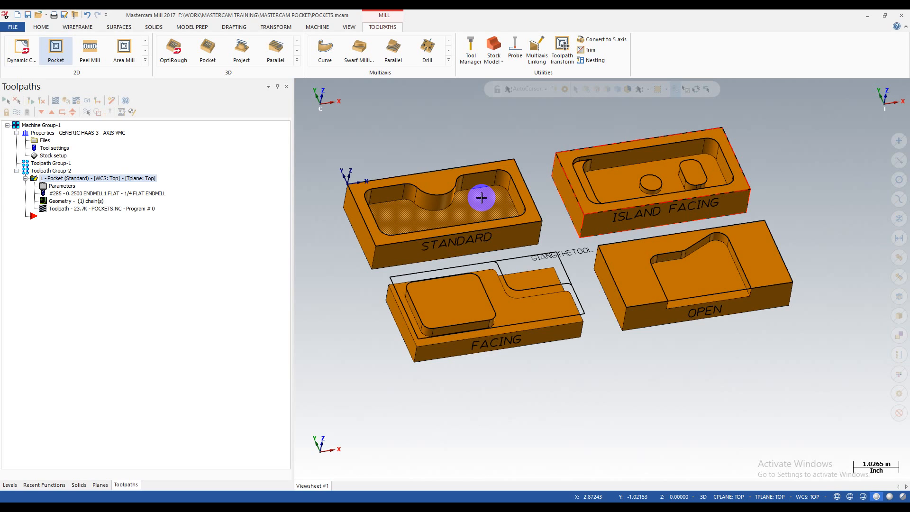
pyautogui.scroll(2, 451, 199)
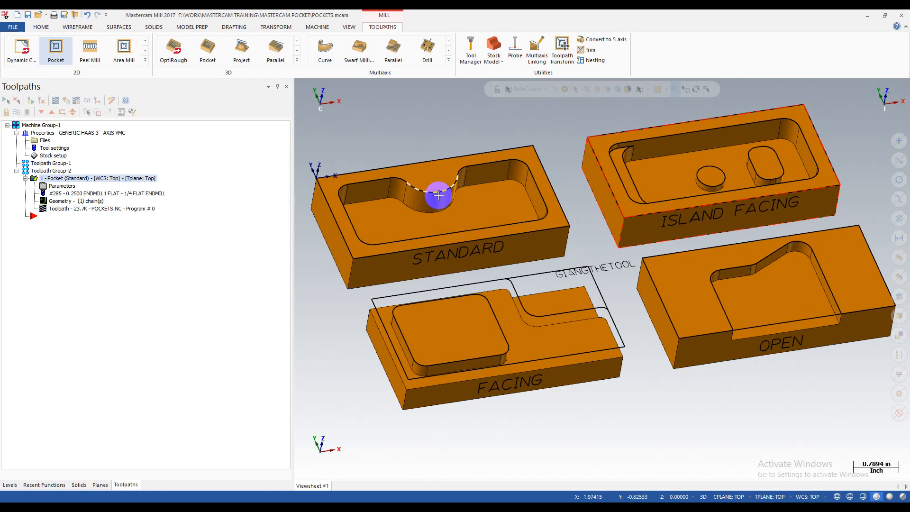
pyautogui.scroll(1, 434, 217)
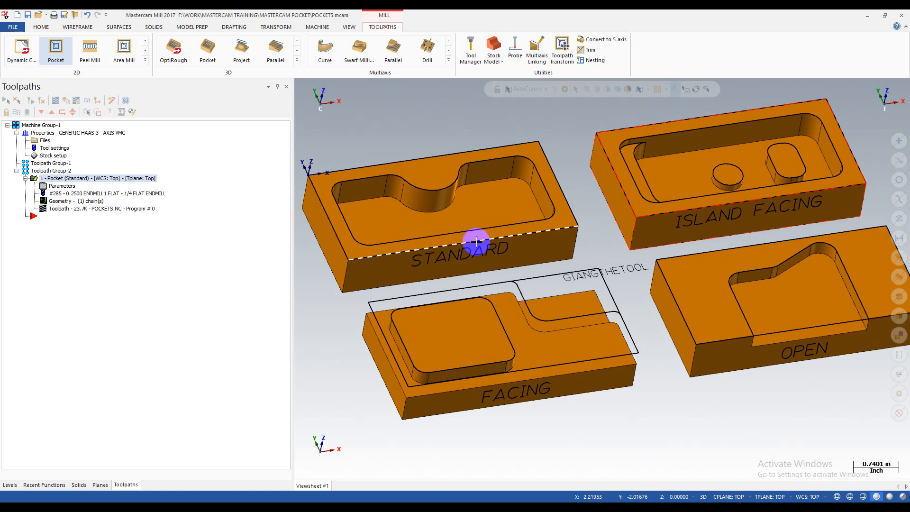
pyautogui.moveTo(533, 199); pyautogui.dragTo(461, 217, button='middle')
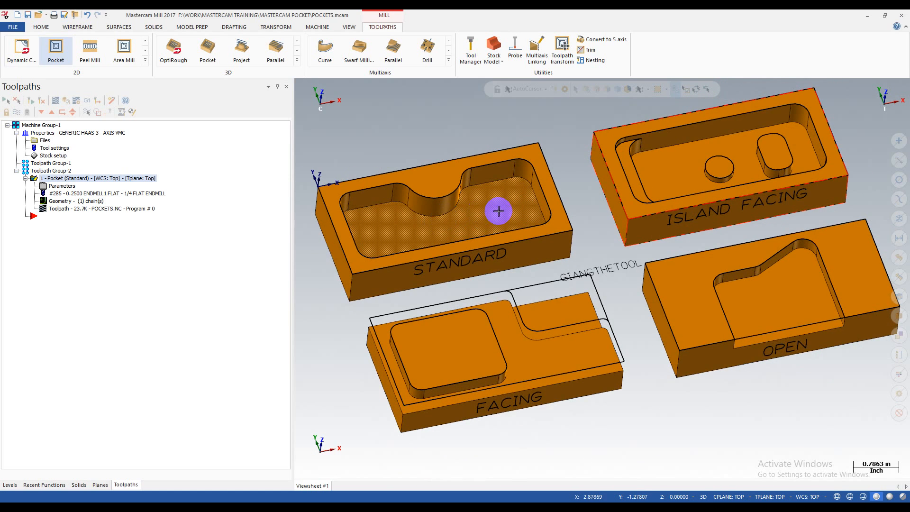
pyautogui.scroll(1, 497, 212)
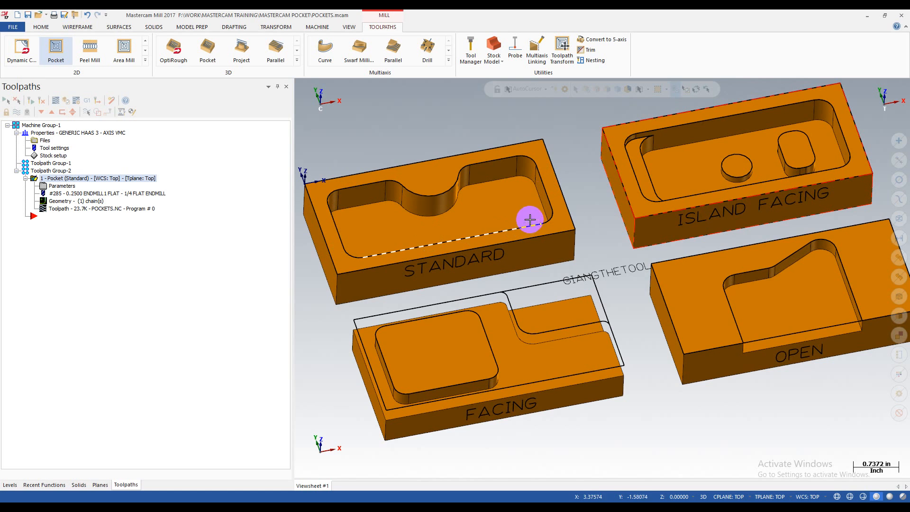
pyautogui.scroll(-1, 433, 193)
pyautogui.scroll(2, 386, 242)
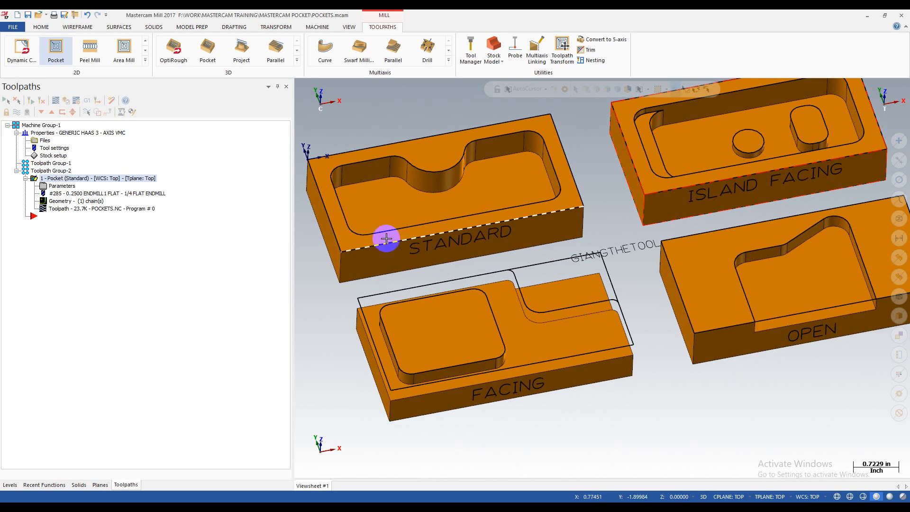
pyautogui.scroll(-3, 504, 217)
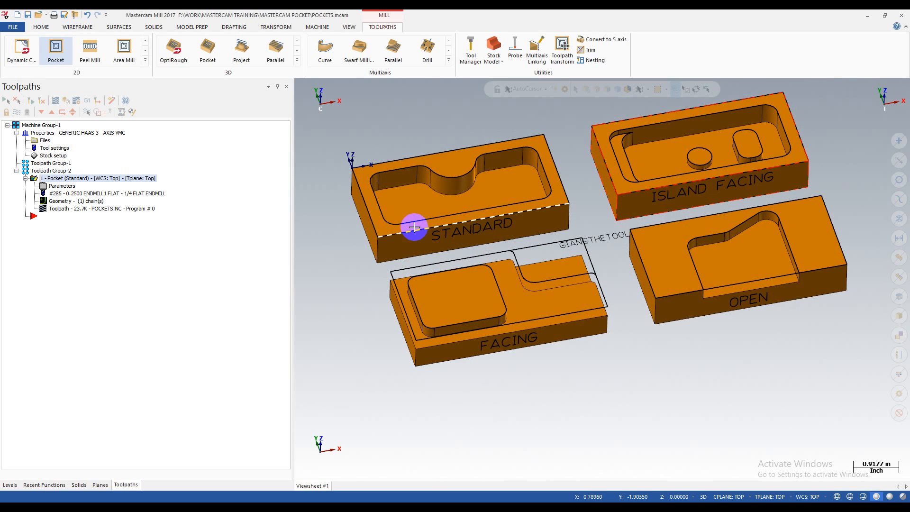
# - Examine the FACING block's raised rounded boss, the surrounding floor and the outer boundary lines
pyautogui.scroll(3, 493, 294)
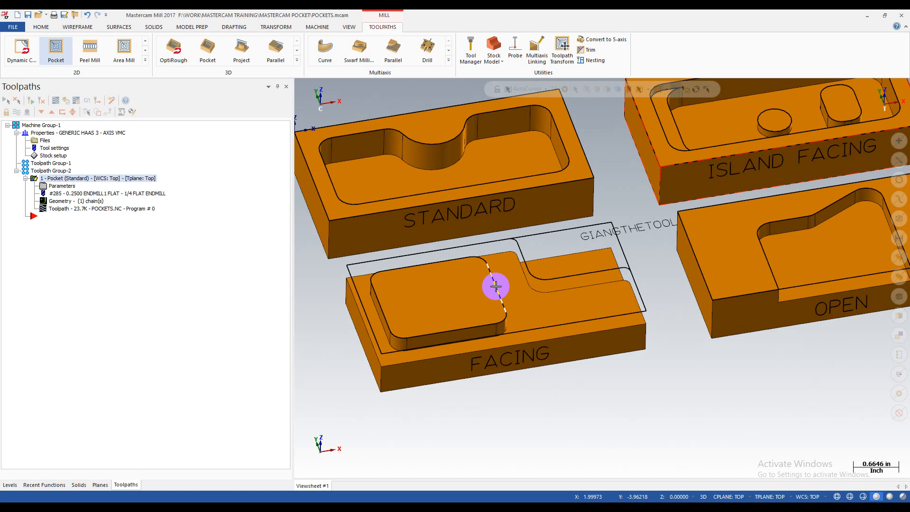
pyautogui.scroll(-1, 545, 286)
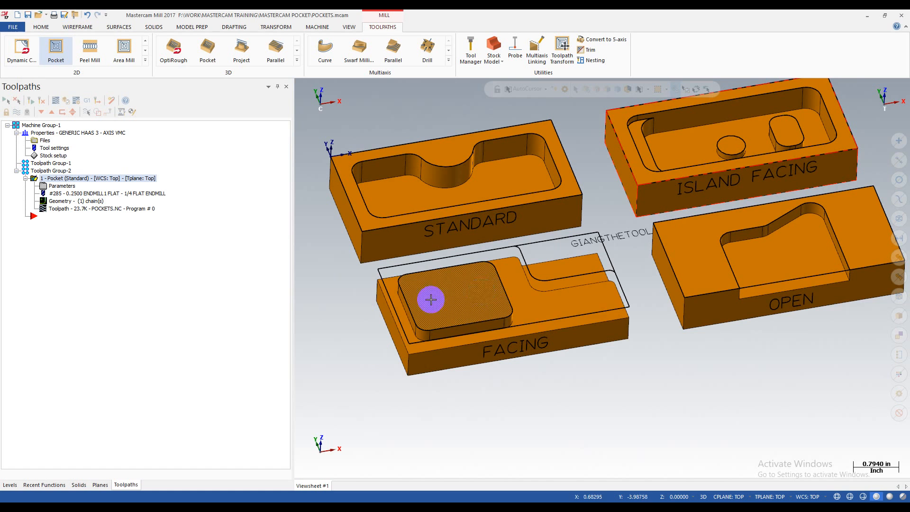
pyautogui.scroll(1, 492, 327)
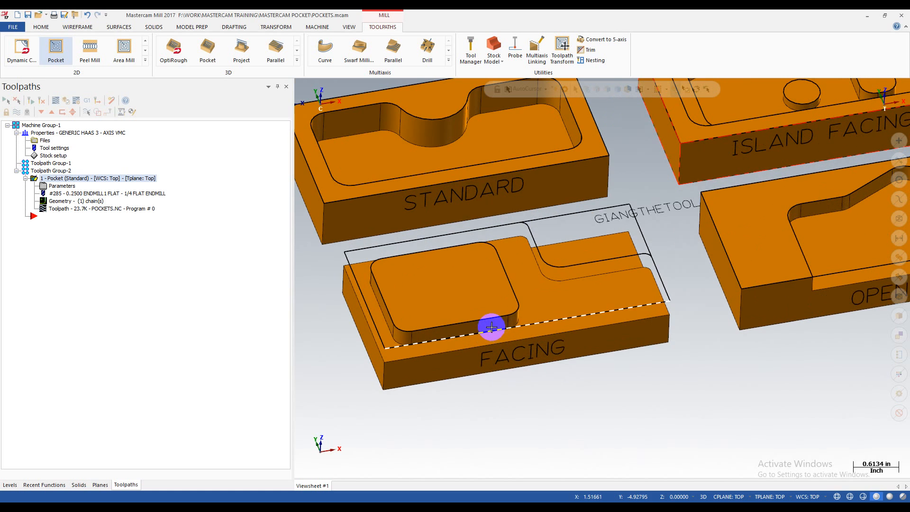
pyautogui.scroll(-3, 534, 298)
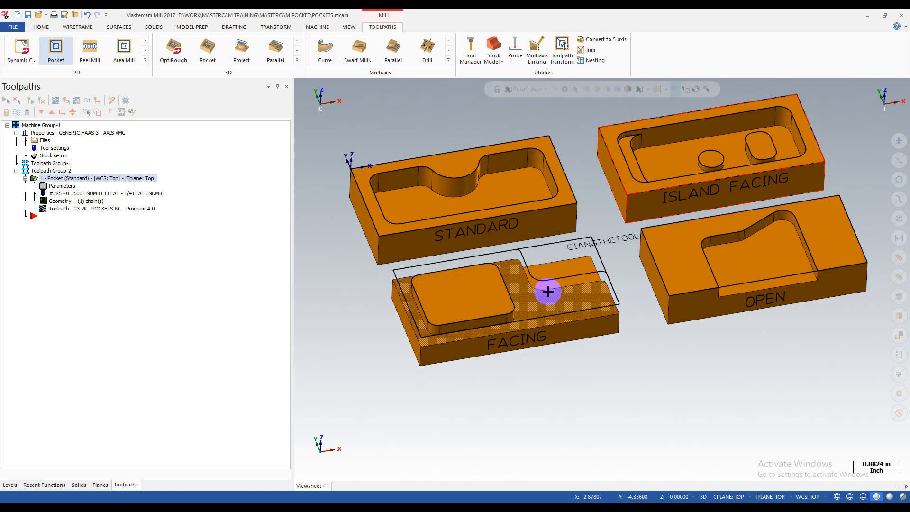
pyautogui.scroll(3, 491, 296)
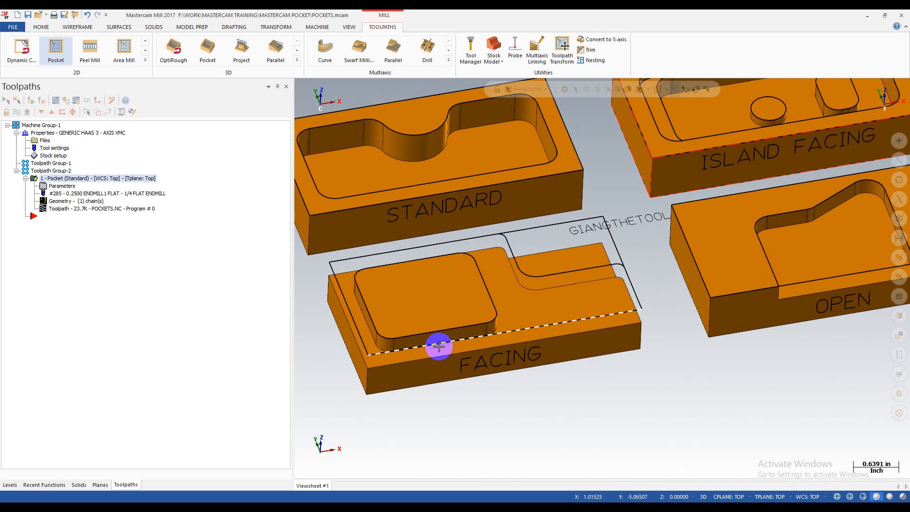
pyautogui.moveTo(443, 294); pyautogui.dragTo(495, 299, button='middle')
pyautogui.scroll(1, 493, 349)
pyautogui.scroll(-2, 465, 345)
pyautogui.moveTo(432, 337); pyautogui.dragTo(453, 321, button='middle')
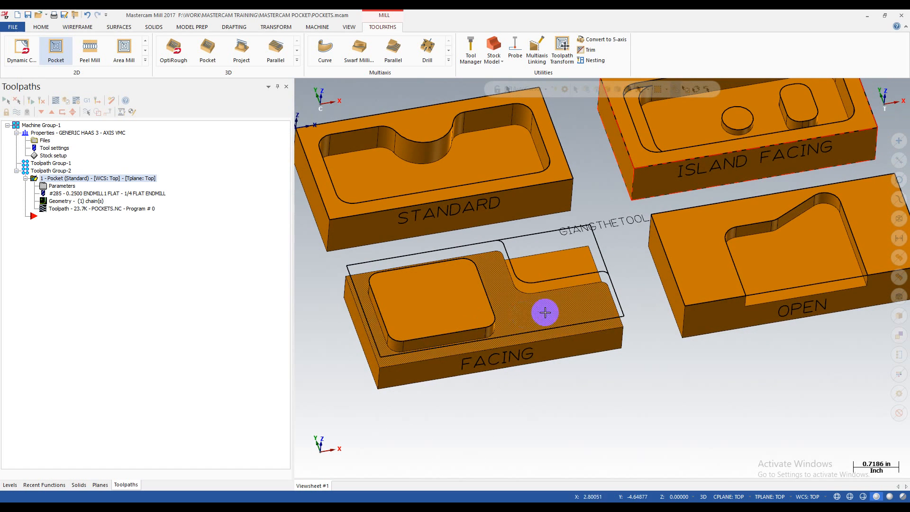
pyautogui.scroll(2, 446, 319)
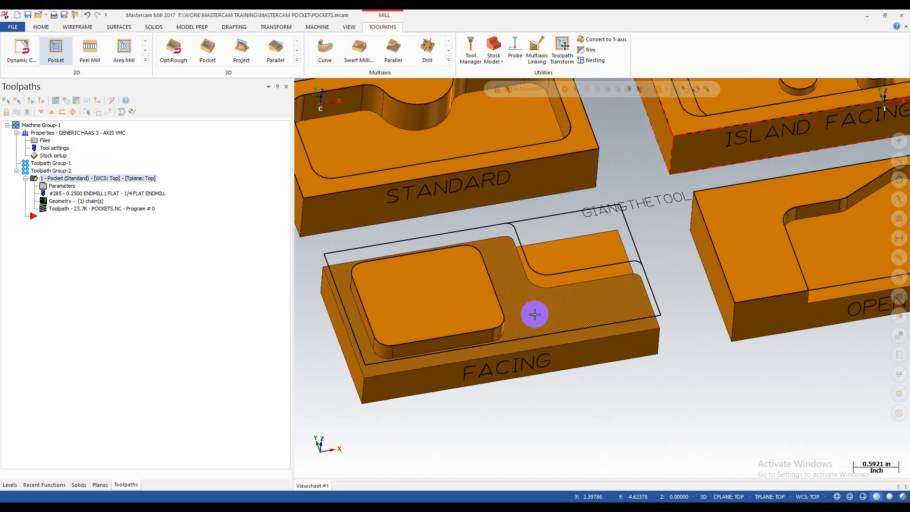
pyautogui.scroll(1, 539, 301)
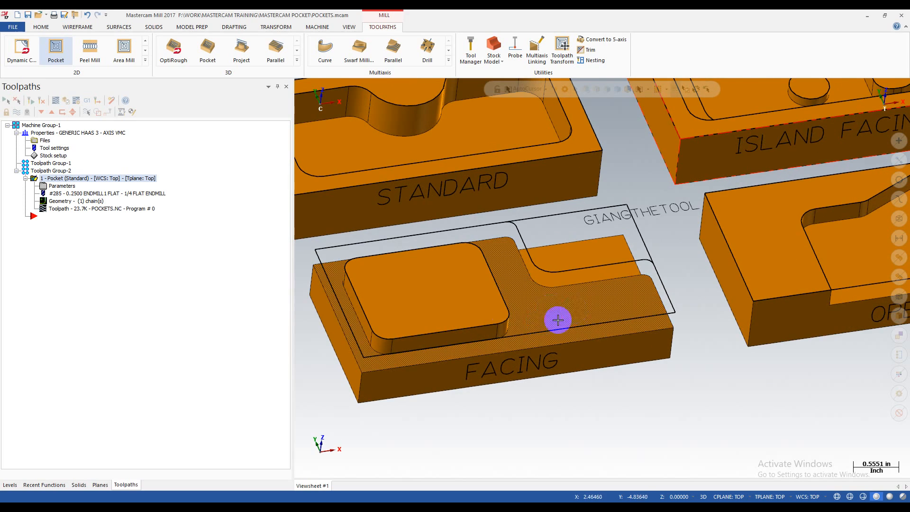
pyautogui.moveTo(569, 295)
pyautogui.mouseDown(button='middle')
pyautogui.moveTo(571, 313)
pyautogui.moveTo(602, 327)
pyautogui.moveTo(572, 310)
pyautogui.moveTo(541, 314)
pyautogui.moveTo(552, 286)
pyautogui.moveTo(570, 292)
pyautogui.mouseUp(button='middle')
pyautogui.scroll(-4, 531, 306)
pyautogui.scroll(8, 478, 307)
pyautogui.scroll(-3, 570, 292)
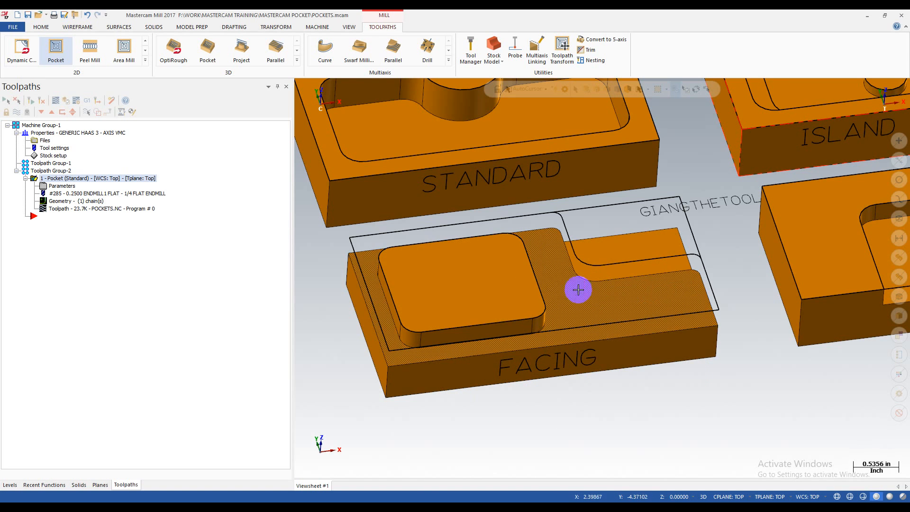
# - Inspect the lowered corner step of the FACING block and its boundary curve
pyautogui.scroll(5, 545, 299)
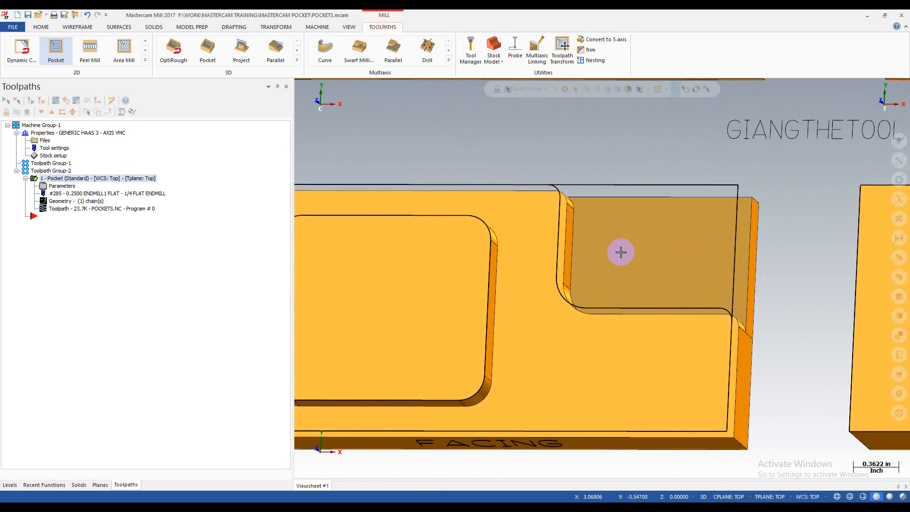
pyautogui.moveTo(621, 252)
pyautogui.mouseDown(button='middle')
pyautogui.moveTo(664, 246)
pyautogui.moveTo(581, 262)
pyautogui.moveTo(596, 250)
pyautogui.mouseUp(button='middle')
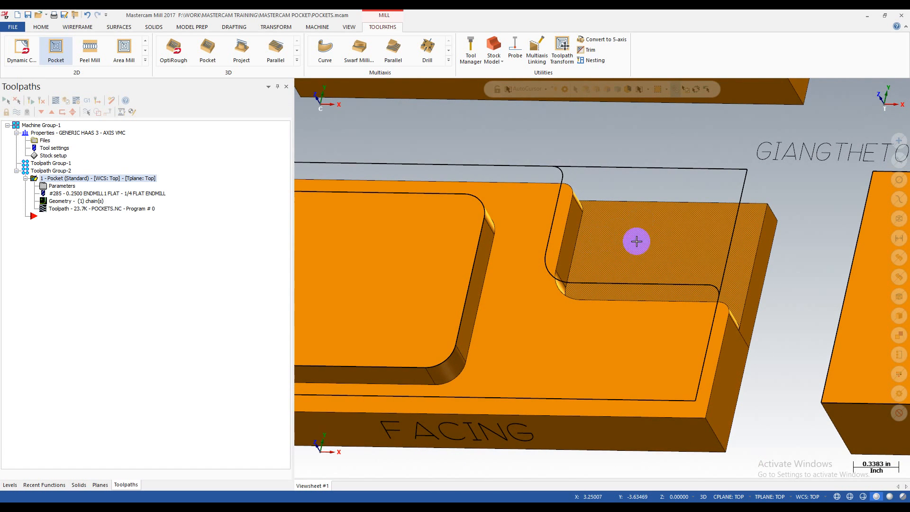
pyautogui.scroll(-2, 614, 248)
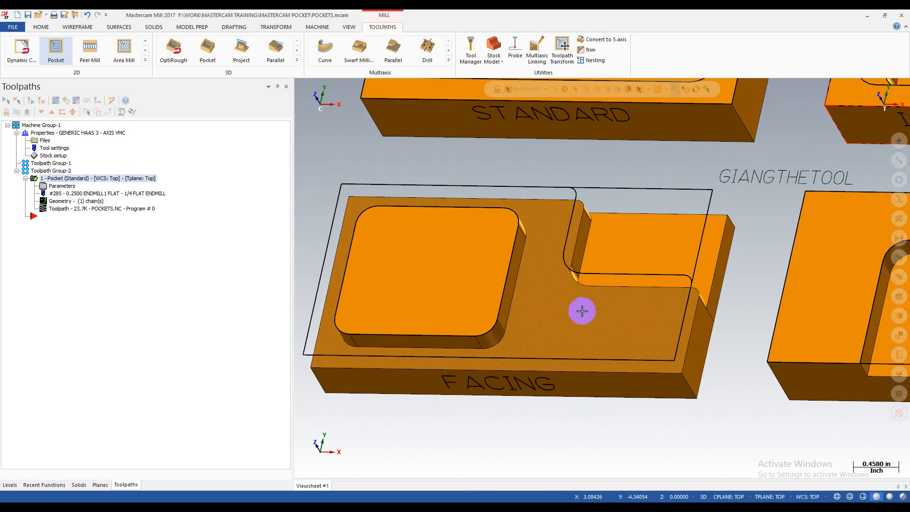
pyautogui.moveTo(593, 292)
pyautogui.mouseDown(button='middle')
pyautogui.moveTo(604, 292)
pyautogui.moveTo(603, 276)
pyautogui.moveTo(589, 254)
pyautogui.mouseUp(button='middle')
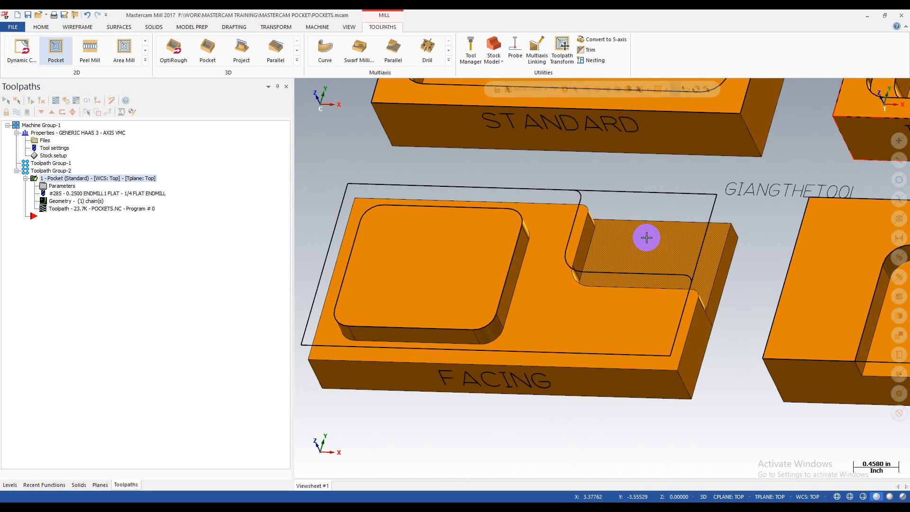
pyautogui.scroll(-1, 625, 245)
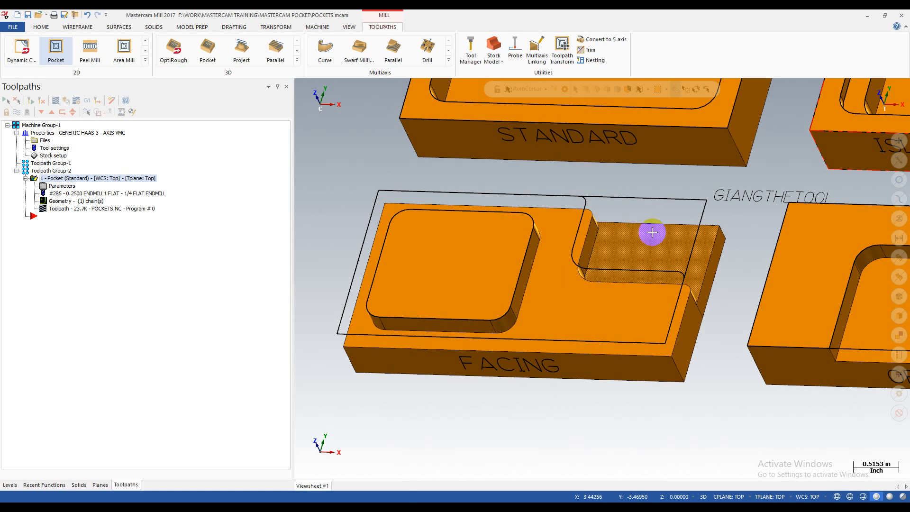
pyautogui.scroll(-3, 436, 344)
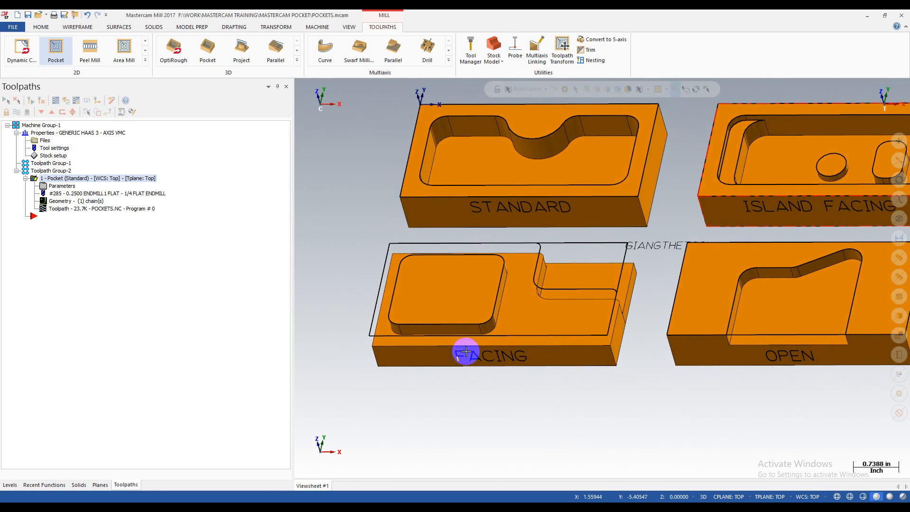
pyautogui.scroll(-2, 411, 370)
pyautogui.scroll(1, 563, 358)
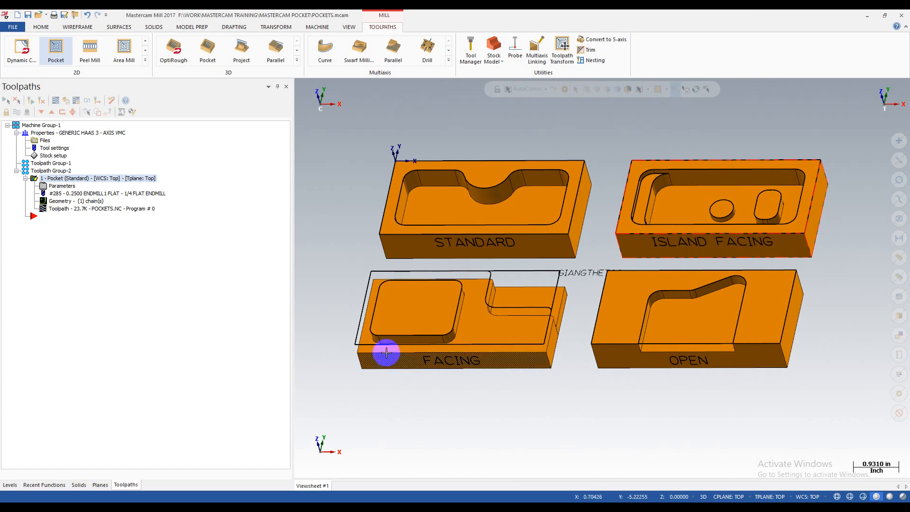
# - Examine the ISLAND FACING block's pocket with its two islands and compare it with the neighbouring blocks
pyautogui.moveTo(479, 339)
pyautogui.mouseDown(button='middle')
pyautogui.moveTo(524, 351)
pyautogui.moveTo(609, 229)
pyautogui.mouseUp(button='middle')
pyautogui.scroll(2, 781, 109)
pyautogui.scroll(1, 754, 161)
pyautogui.moveTo(754, 161); pyautogui.dragTo(762, 155, button='middle')
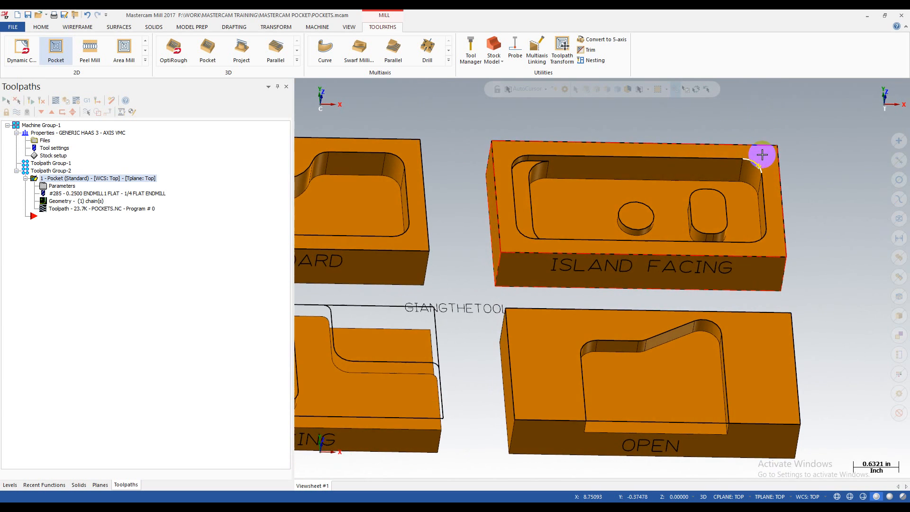
pyautogui.moveTo(610, 164)
pyautogui.mouseDown(button='middle')
pyautogui.moveTo(660, 166)
pyautogui.moveTo(604, 218)
pyautogui.moveTo(633, 209)
pyautogui.moveTo(675, 237)
pyautogui.moveTo(741, 229)
pyautogui.mouseUp(button='middle')
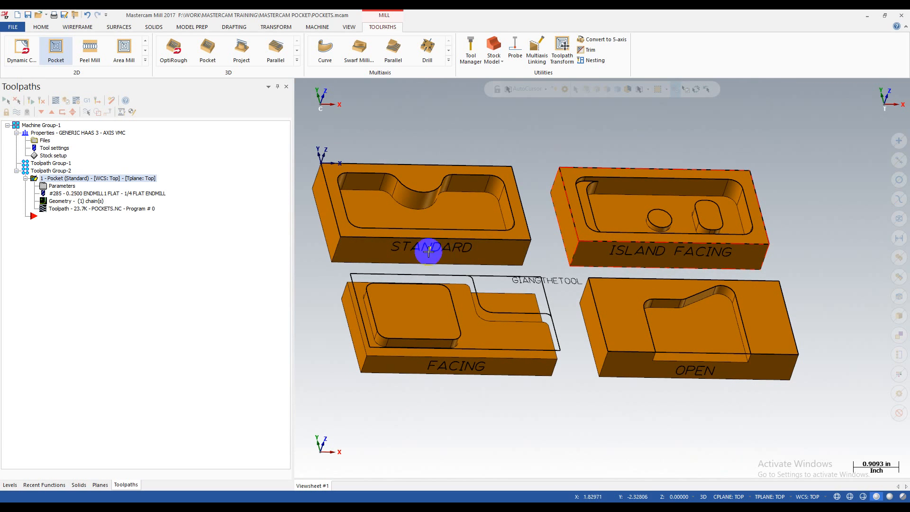
pyautogui.scroll(3, 564, 182)
pyautogui.scroll(-5, 631, 199)
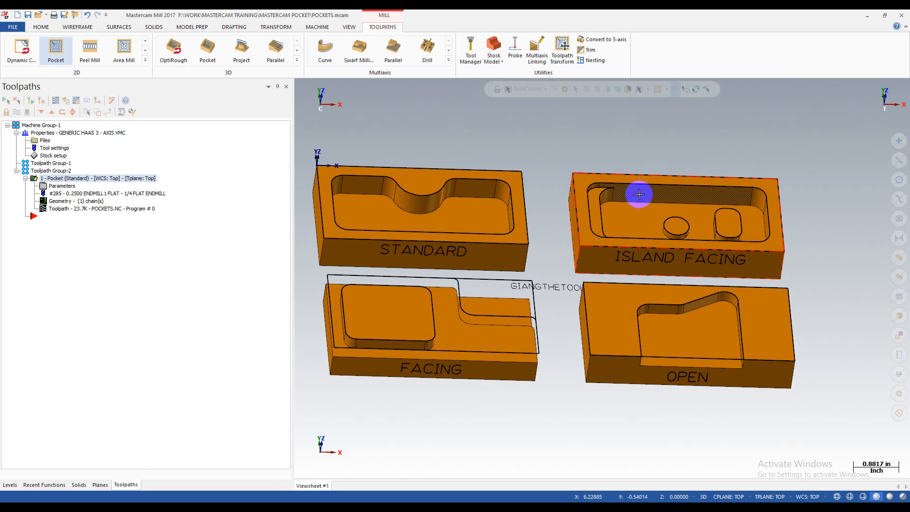
# - Examine the round and rounded-rectangular islands inside the ISLAND FACING block's pocket at close range
pyautogui.scroll(2, 668, 186)
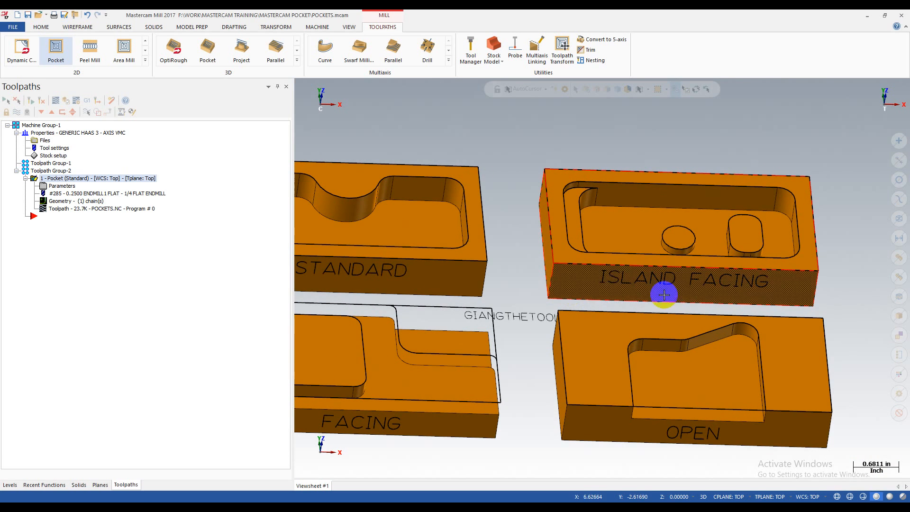
pyautogui.scroll(2, 749, 259)
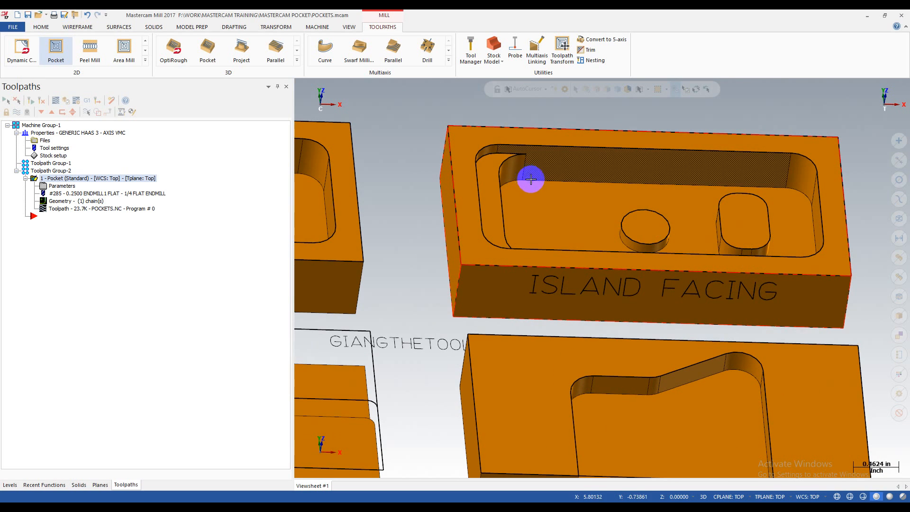
pyautogui.moveTo(634, 196); pyautogui.dragTo(698, 205, button='middle')
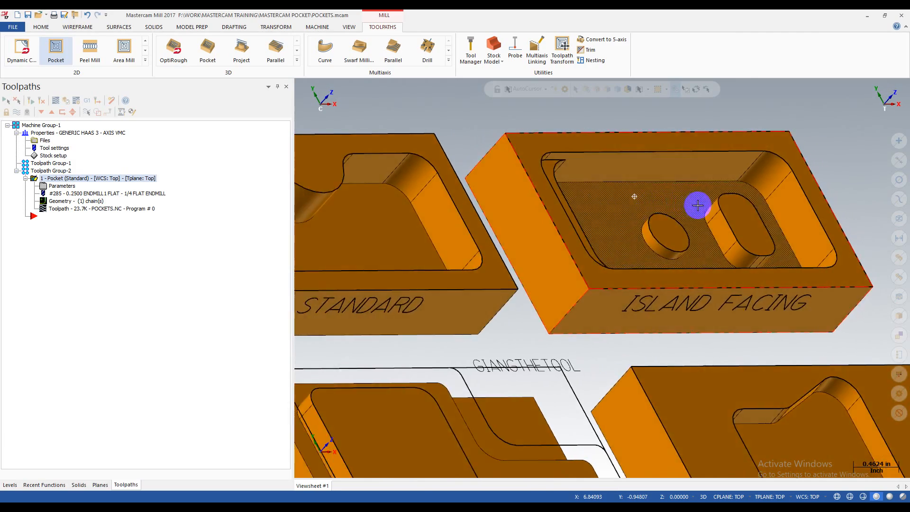
pyautogui.scroll(2, 711, 211)
pyautogui.scroll(1, 659, 235)
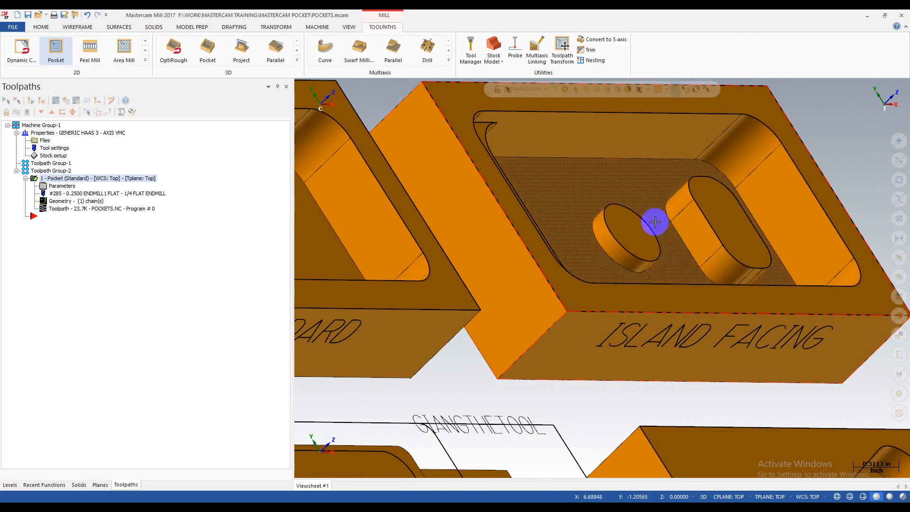
pyautogui.scroll(2, 652, 215)
pyautogui.moveTo(646, 209); pyautogui.dragTo(641, 222, button='middle')
pyautogui.moveTo(631, 227); pyautogui.dragTo(574, 216, button='middle')
pyautogui.scroll(-3, 521, 162)
pyautogui.scroll(2, 637, 232)
pyautogui.scroll(4, 574, 217)
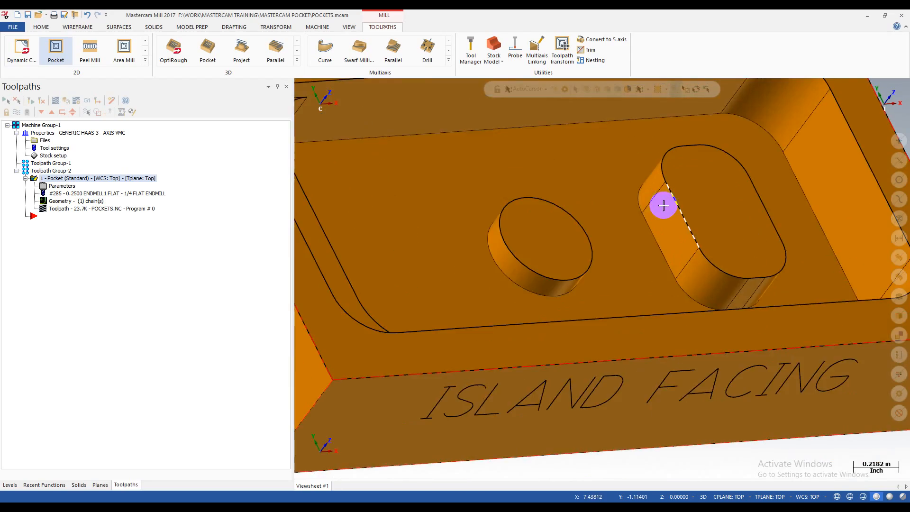
# - Compare the tops of the two islands with the surrounding floor and pocket walls of the ISLAND FACING block
pyautogui.scroll(-2, 654, 209)
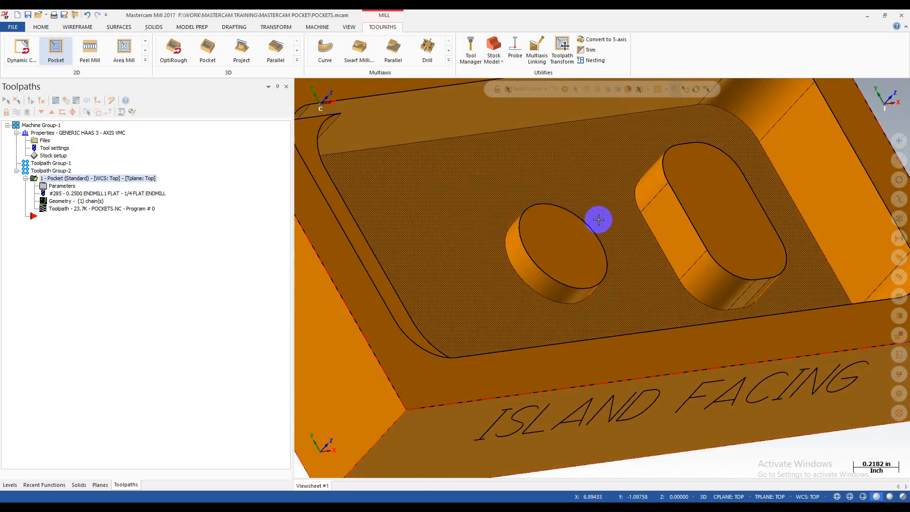
pyautogui.scroll(-1, 626, 208)
pyautogui.moveTo(626, 208); pyautogui.dragTo(583, 212, button='middle')
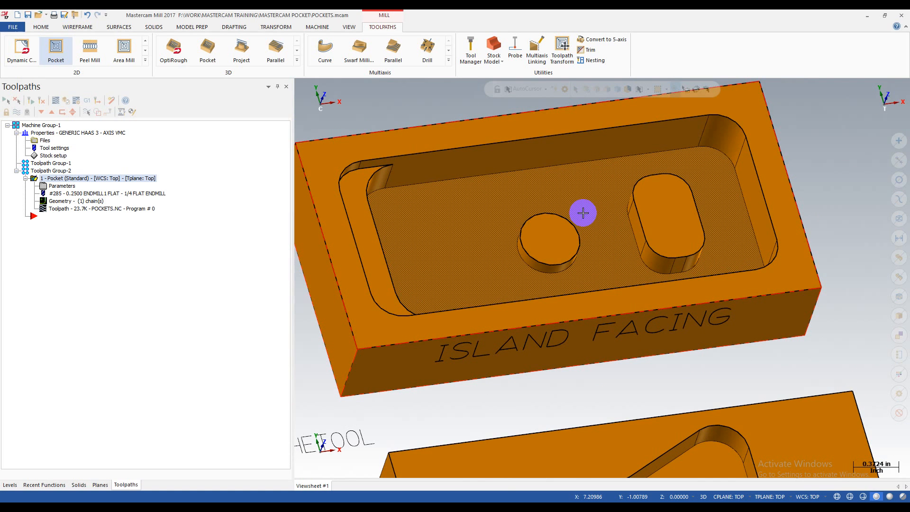
pyautogui.moveTo(582, 207); pyautogui.dragTo(588, 223, button='middle')
pyautogui.scroll(-1, 591, 219)
pyautogui.scroll(1, 550, 223)
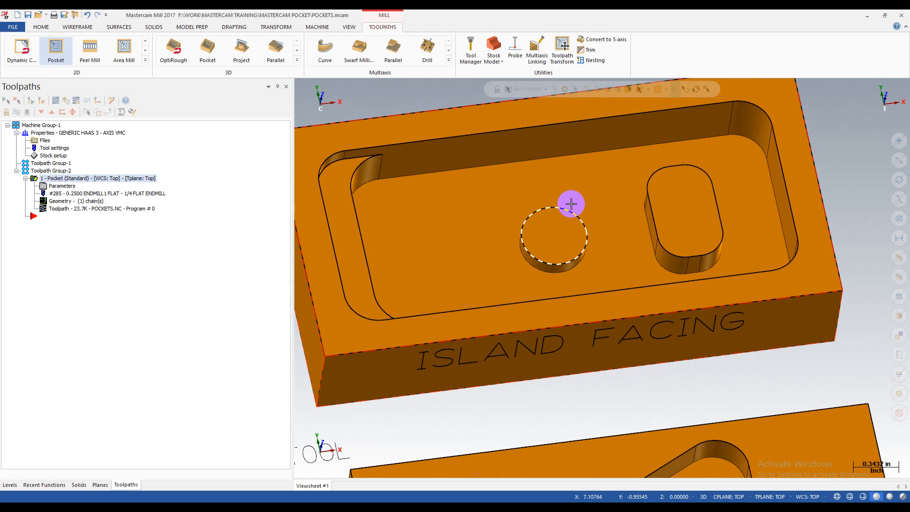
pyautogui.moveTo(581, 203); pyautogui.dragTo(603, 200, button='middle')
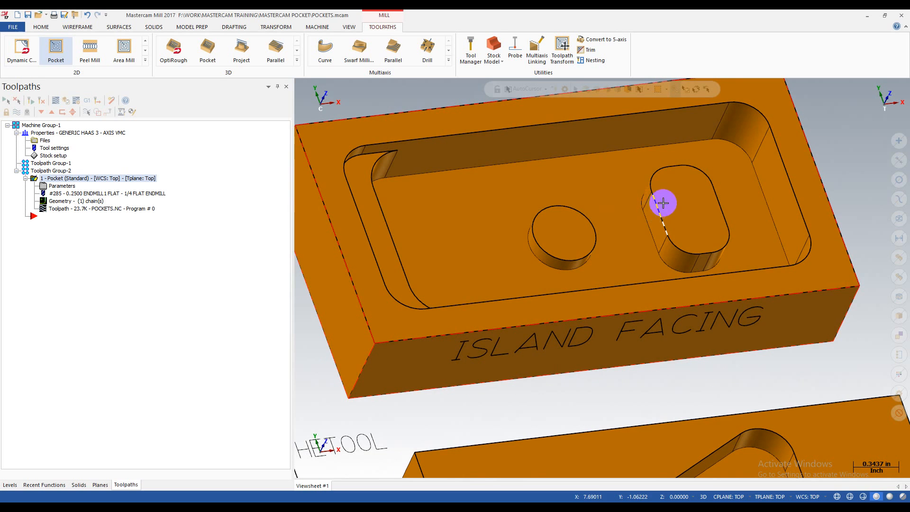
# - Inspect the raised ledge along the short end wall of the ISLAND FACING block's pocket and its boundary edges
pyautogui.scroll(-3, 684, 199)
pyautogui.moveTo(684, 199); pyautogui.dragTo(543, 199, button='middle')
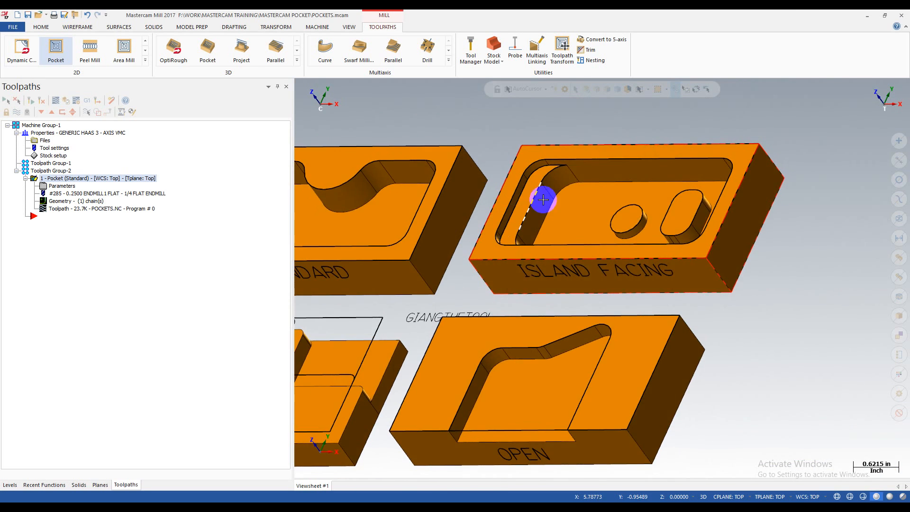
pyautogui.scroll(2, 543, 200)
pyautogui.scroll(2, 544, 170)
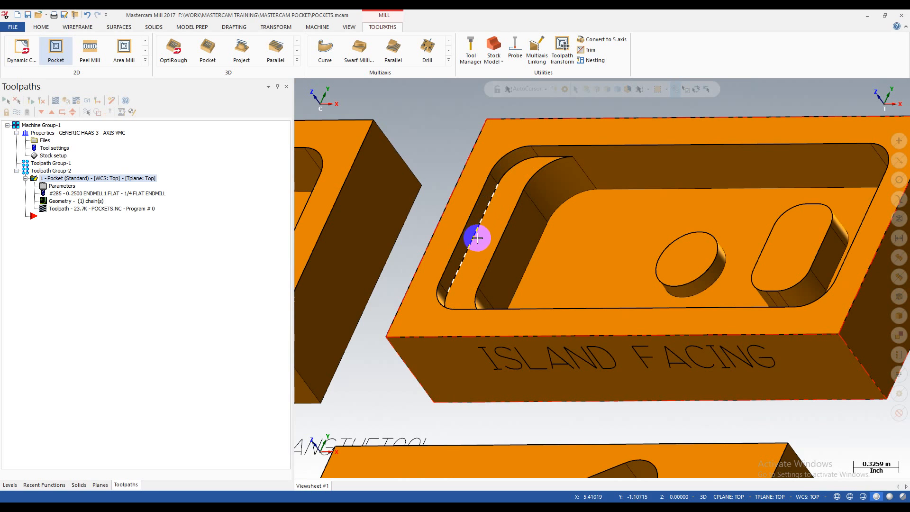
pyautogui.moveTo(529, 225); pyautogui.dragTo(559, 211, button='middle')
pyautogui.scroll(-4, 417, 251)
pyautogui.moveTo(431, 243); pyautogui.dragTo(489, 302, button='middle')
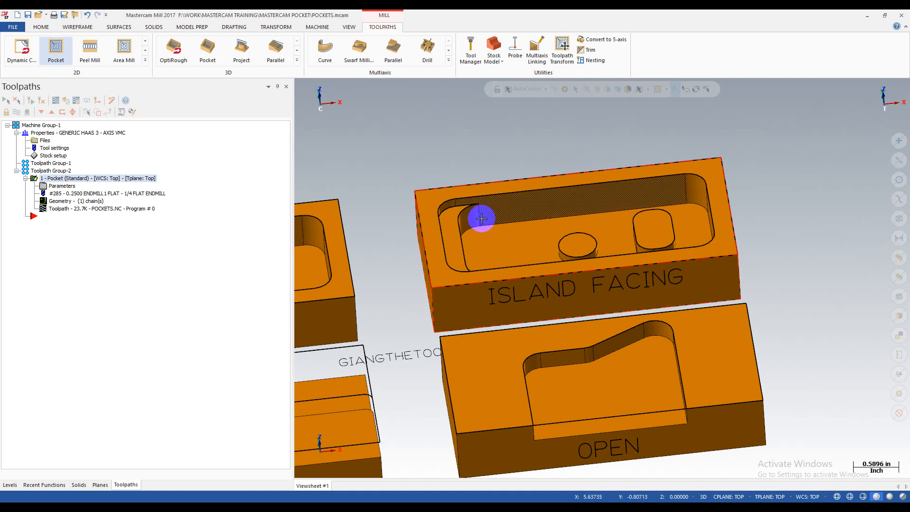
# - Examine the OPEN block's pocket, including its contour and the open front edge where the wall is missing
pyautogui.scroll(-2, 607, 140)
pyautogui.moveTo(607, 140); pyautogui.dragTo(707, 276, button='middle')
pyautogui.scroll(-1, 707, 276)
pyautogui.scroll(3, 707, 276)
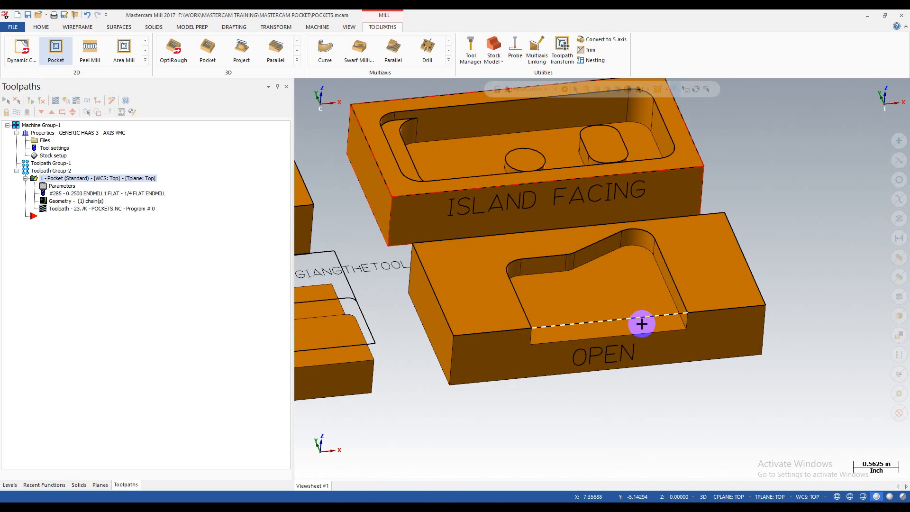
pyautogui.moveTo(670, 278); pyautogui.dragTo(687, 280, button='middle')
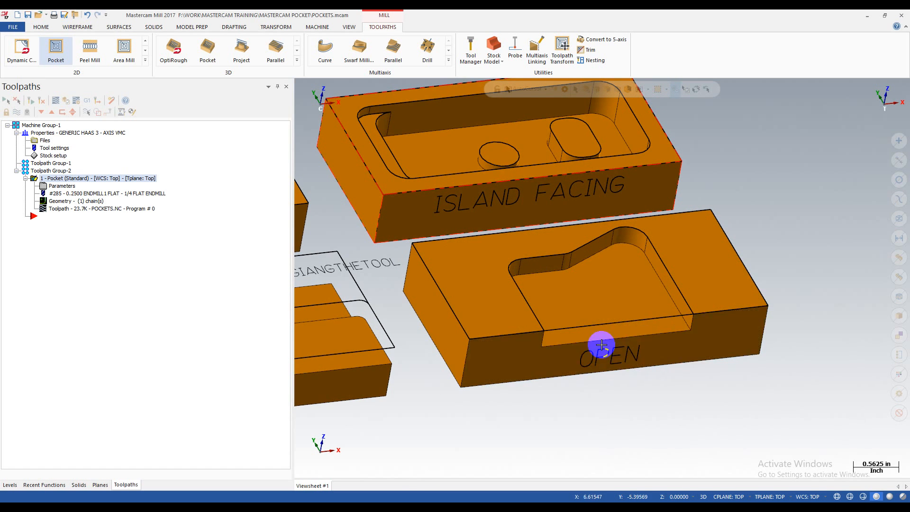
pyautogui.moveTo(624, 335)
pyautogui.mouseDown(button='middle')
pyautogui.moveTo(569, 327)
pyautogui.moveTo(616, 322)
pyautogui.moveTo(625, 256)
pyautogui.moveTo(610, 303)
pyautogui.moveTo(624, 284)
pyautogui.moveTo(692, 262)
pyautogui.moveTo(663, 301)
pyautogui.moveTo(595, 301)
pyautogui.moveTo(617, 291)
pyautogui.moveTo(611, 311)
pyautogui.moveTo(625, 334)
pyautogui.moveTo(616, 344)
pyautogui.mouseUp(button='middle')
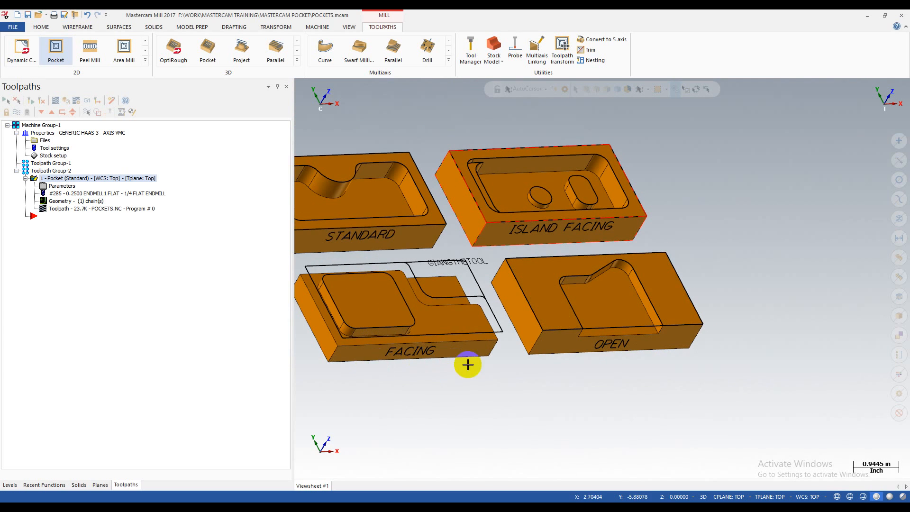
# - Compare the FACING block and its boundary lines with the STANDARD, ISLAND FACING and OPEN blocks
pyautogui.moveTo(467, 364); pyautogui.dragTo(430, 369, button='middle')
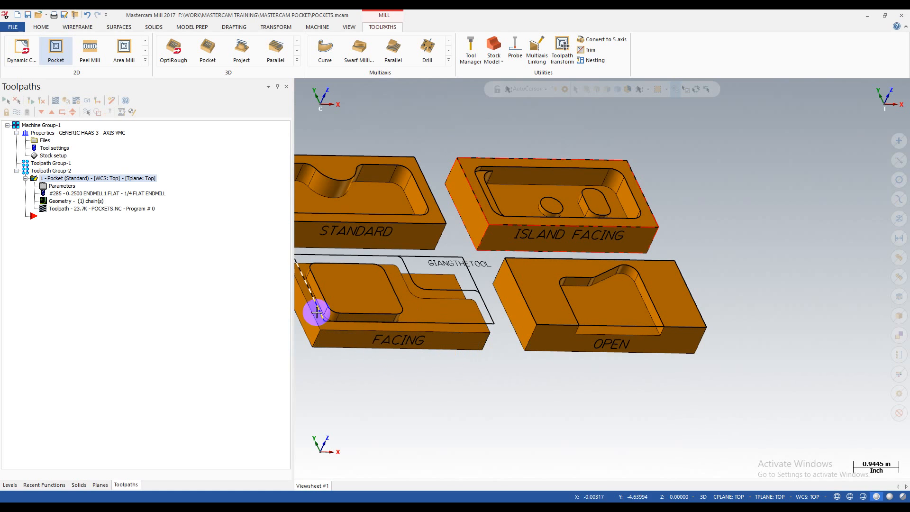
pyautogui.scroll(-2, 457, 356)
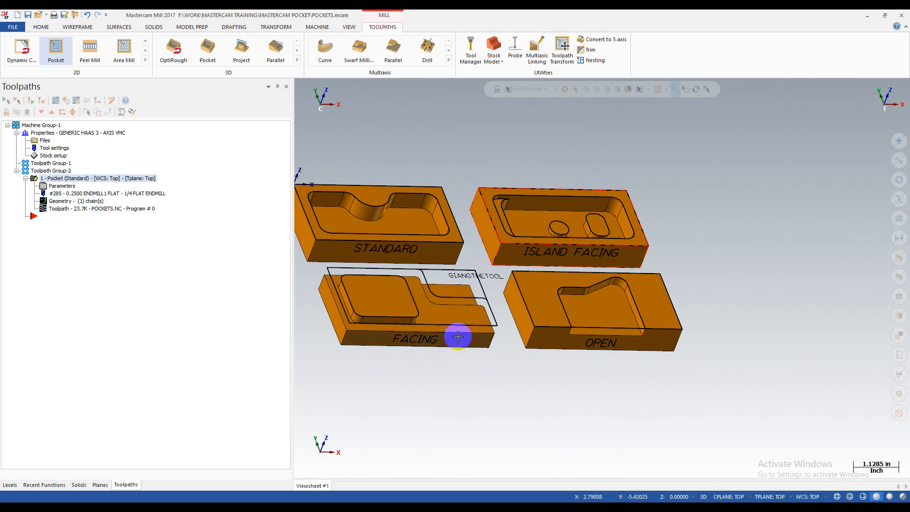
pyautogui.scroll(3, 406, 300)
pyautogui.scroll(-2, 550, 338)
pyautogui.moveTo(561, 337); pyautogui.dragTo(542, 335, button='middle')
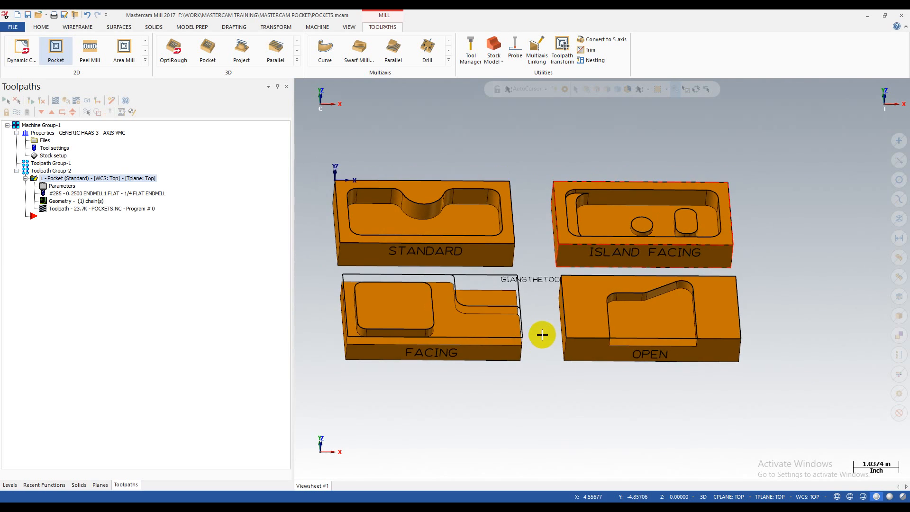
pyautogui.scroll(3, 571, 330)
pyautogui.scroll(-3, 559, 331)
pyautogui.scroll(-2, 654, 334)
pyautogui.scroll(2, 678, 330)
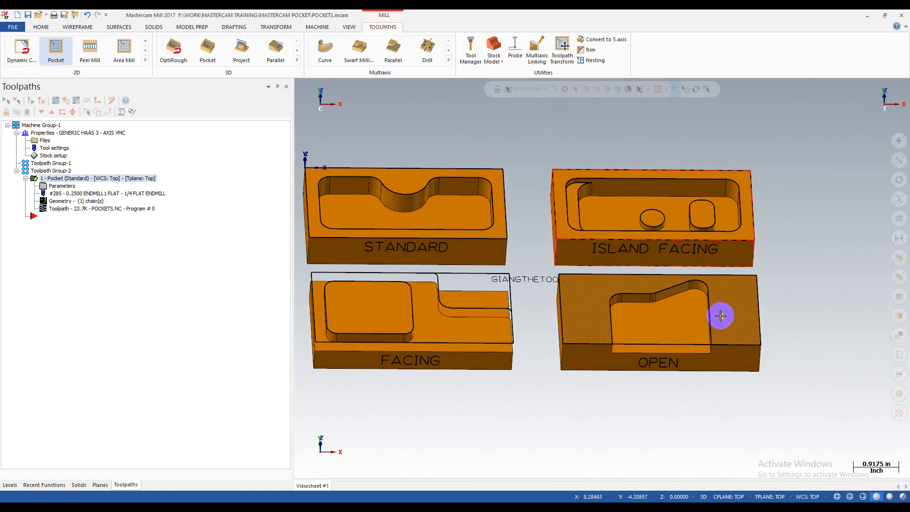
# - Inspect the OPEN block's pocket floor and side edges again alongside the other pocket blocks
pyautogui.moveTo(721, 315); pyautogui.dragTo(694, 319, button='middle')
pyautogui.scroll(2, 663, 324)
pyautogui.moveTo(561, 317); pyautogui.dragTo(623, 354, button='middle')
pyautogui.scroll(3, 673, 325)
pyautogui.scroll(-2, 622, 353)
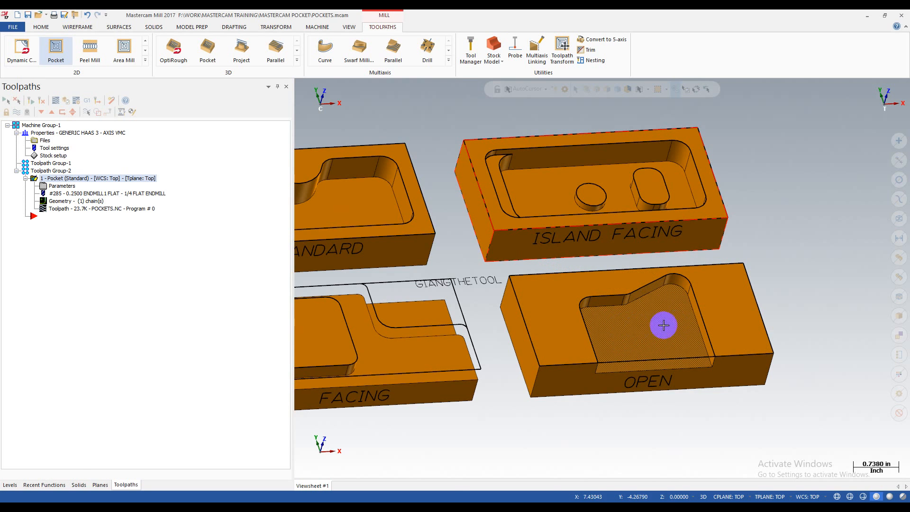
pyautogui.scroll(-1, 719, 322)
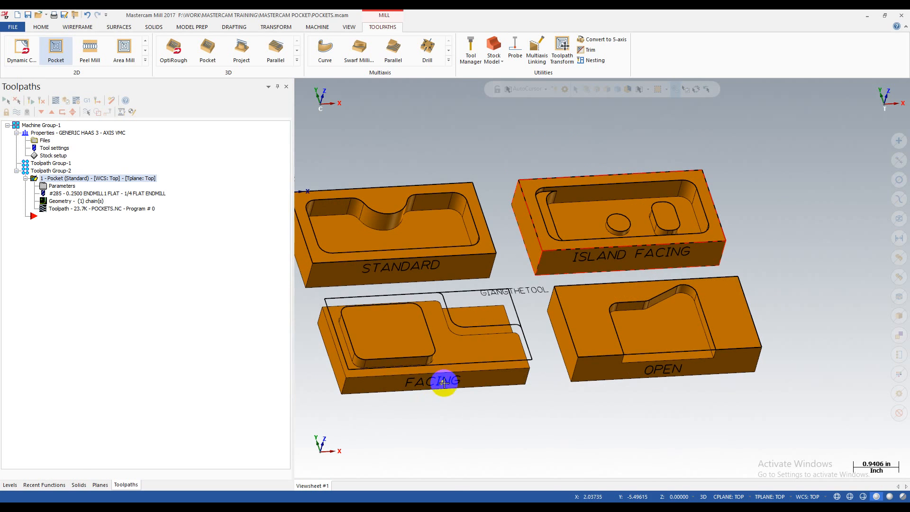
pyautogui.click(663, 322)
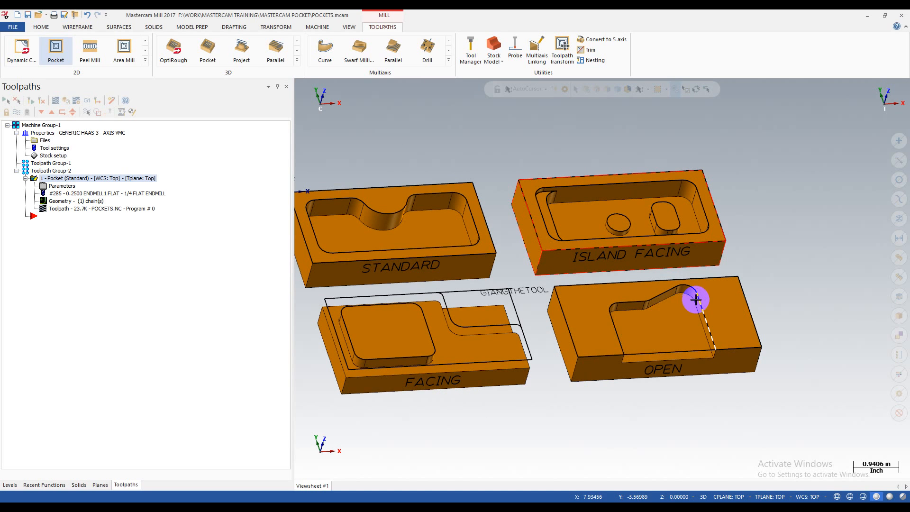
pyautogui.scroll(-1, 811, 244)
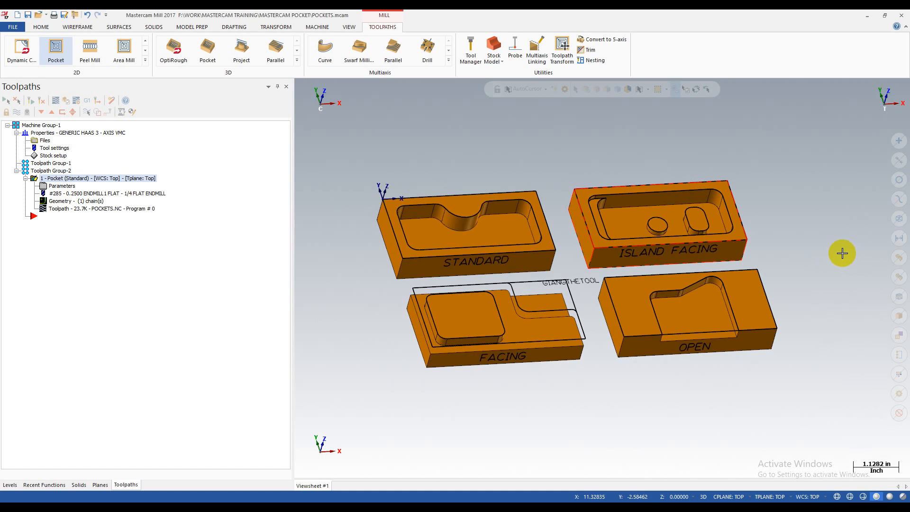
pyautogui.scroll(1, 842, 254)
pyautogui.moveTo(816, 248); pyautogui.dragTo(802, 262, button='middle')
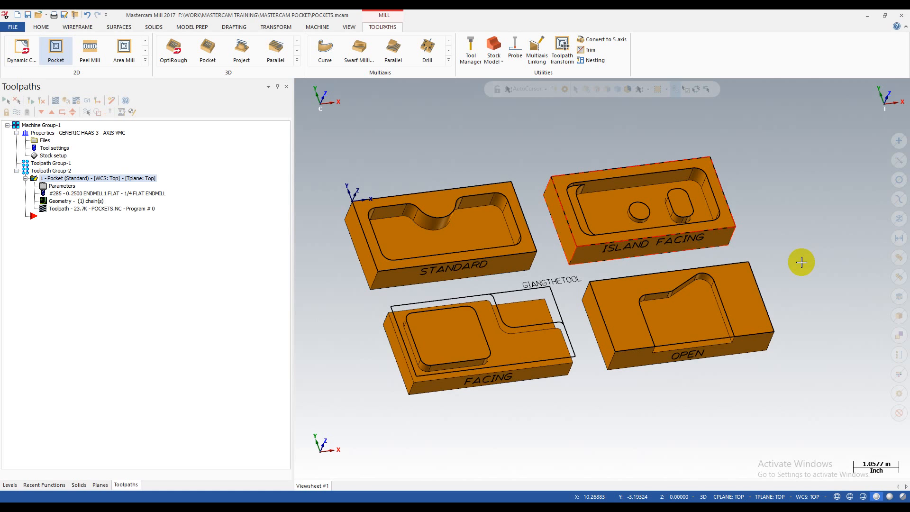
pyautogui.moveTo(784, 303)
pyautogui.mouseDown(button='middle')
pyautogui.moveTo(774, 291)
pyautogui.moveTo(782, 295)
pyautogui.mouseUp(button='middle')
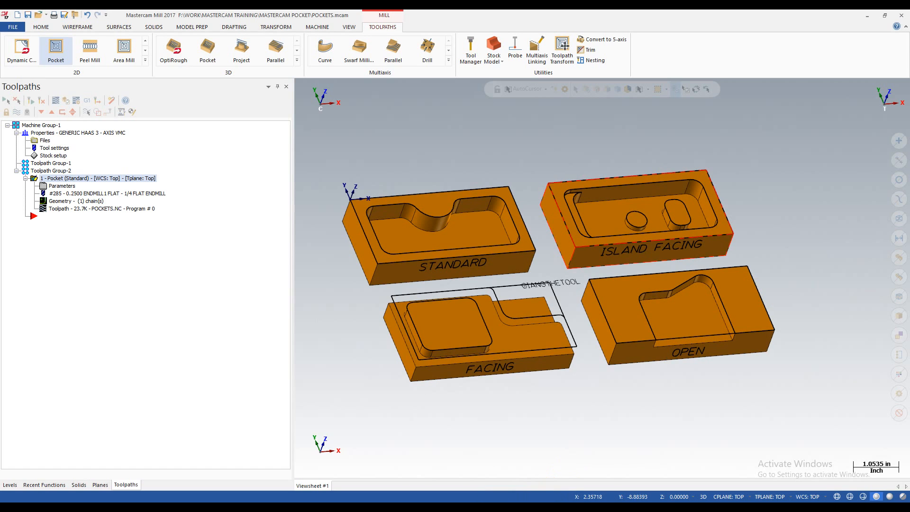
pyautogui.moveTo(551, 403); pyautogui.dragTo(547, 461, button='middle')
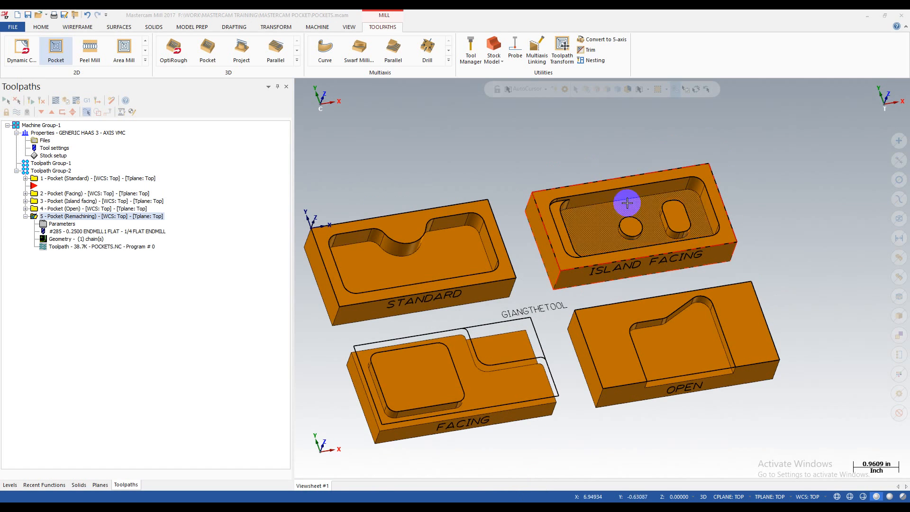
pyautogui.scroll(-2, 536, 152)
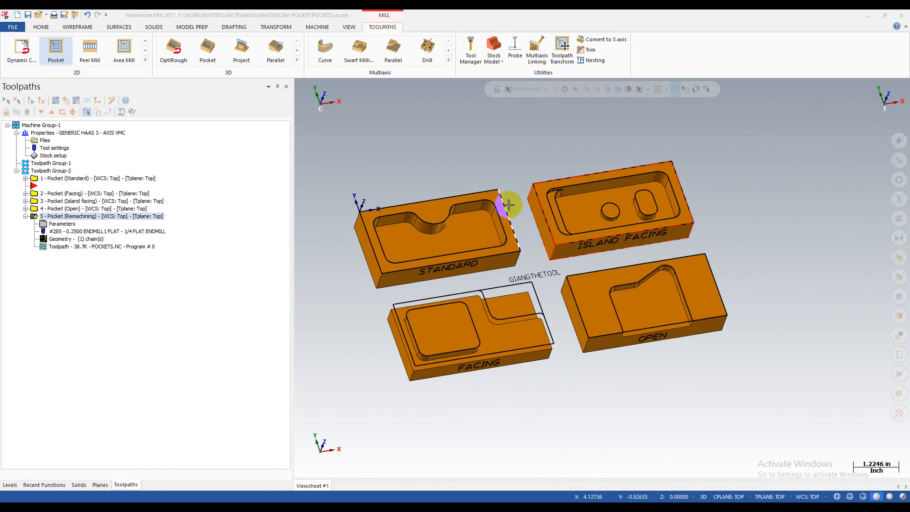
pyautogui.moveTo(545, 183); pyautogui.dragTo(525, 169, button='middle')
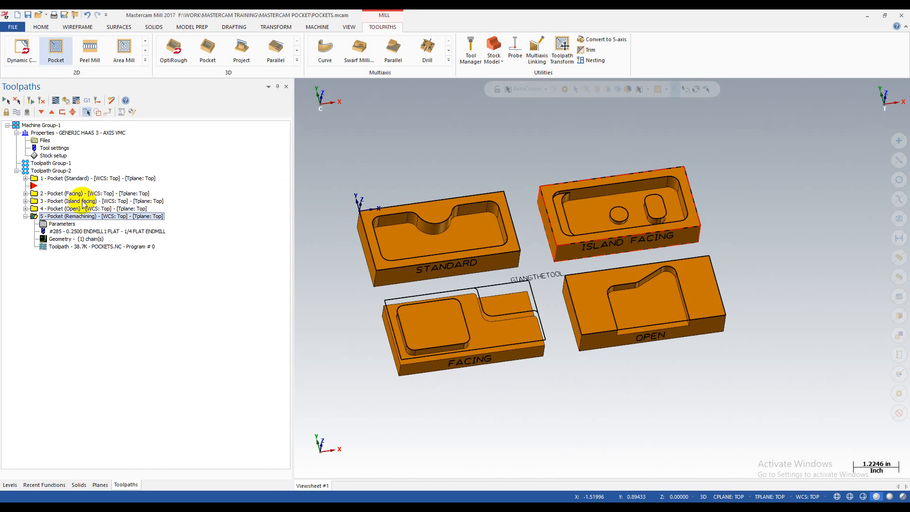
# - Move the insert arrow below the Pocket (Remachining) operation and select Pocket (Standard) to display its toolpath
pyautogui.moveTo(36, 186); pyautogui.dragTo(34, 246)
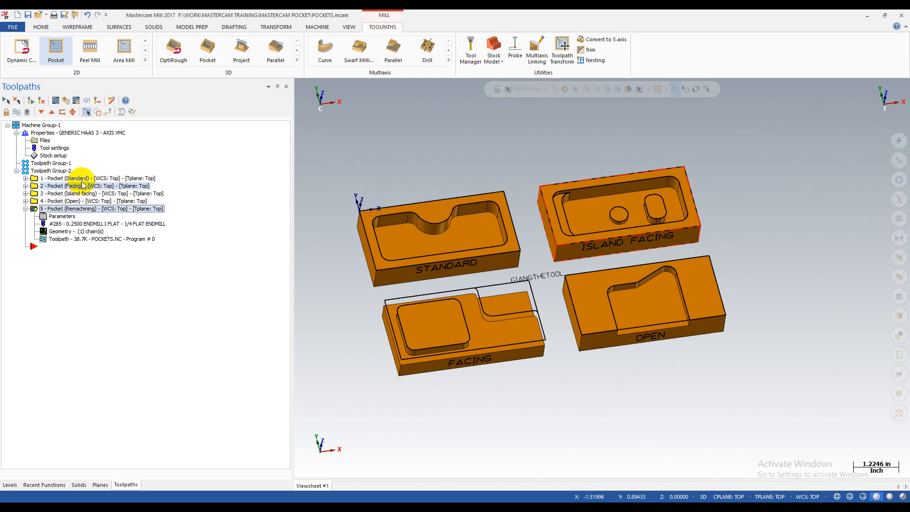
pyautogui.click(74, 179)
pyautogui.click(69, 179)
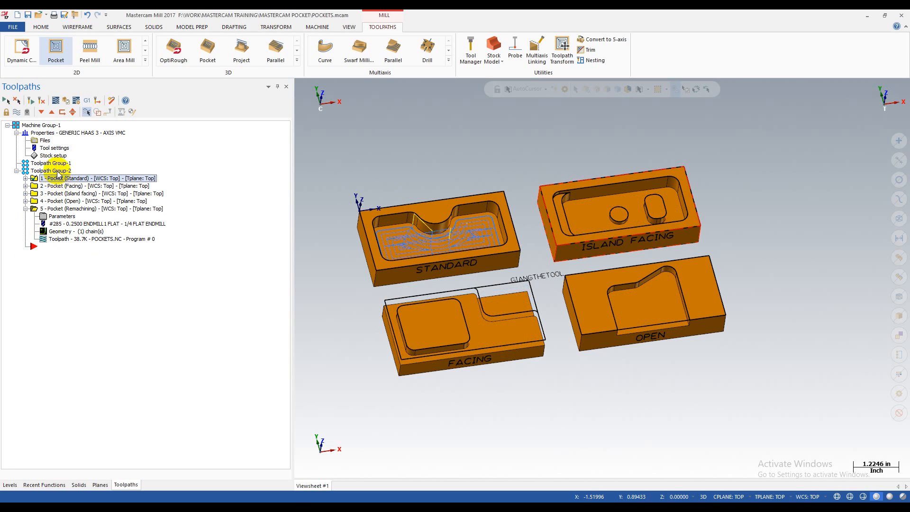
pyautogui.click(56, 171)
pyautogui.click(57, 179)
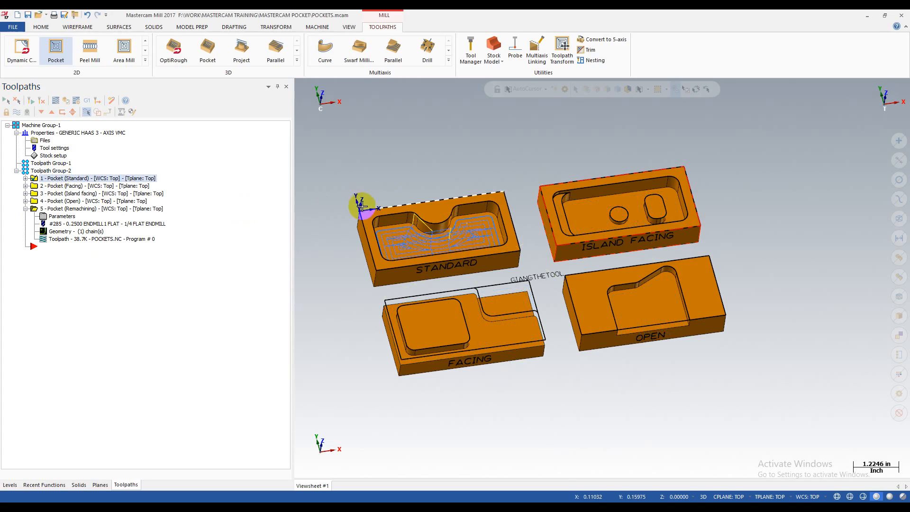
# - Examine the Pocket (Standard) toolpath inside the STANDARD block's pocket
pyautogui.scroll(3, 362, 206)
pyautogui.moveTo(416, 221); pyautogui.dragTo(431, 209, button='middle')
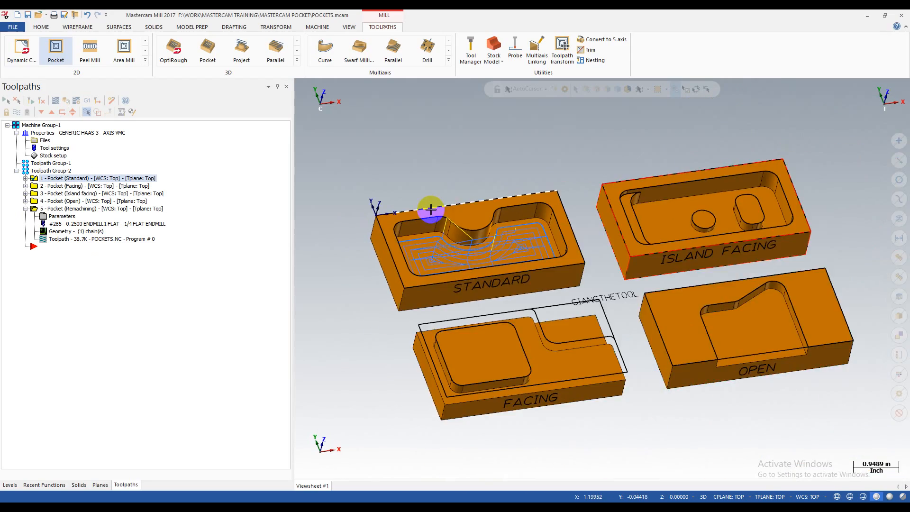
pyautogui.scroll(2, 448, 234)
pyautogui.moveTo(514, 223); pyautogui.dragTo(544, 208, button='middle')
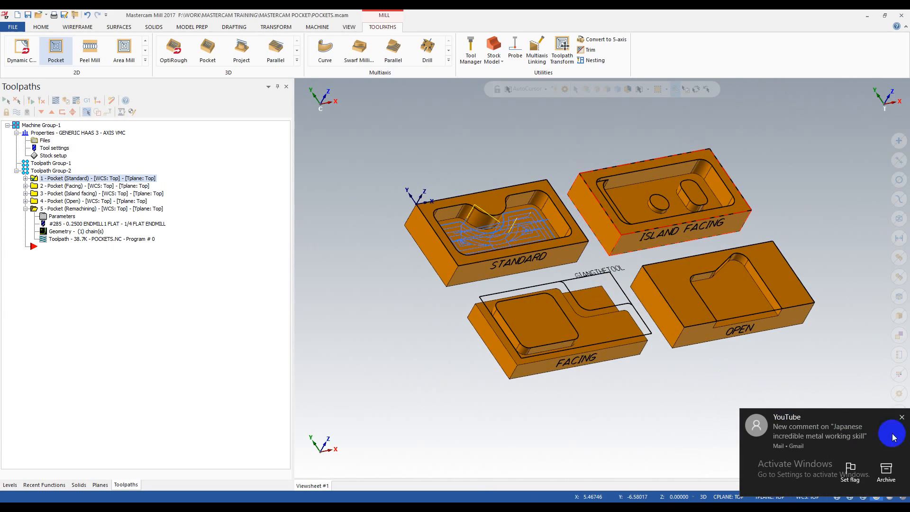
# - Dismiss the notification, then select the Pocket (Facing) operation and examine its toolpath on the FACING block
pyautogui.click(904, 420)
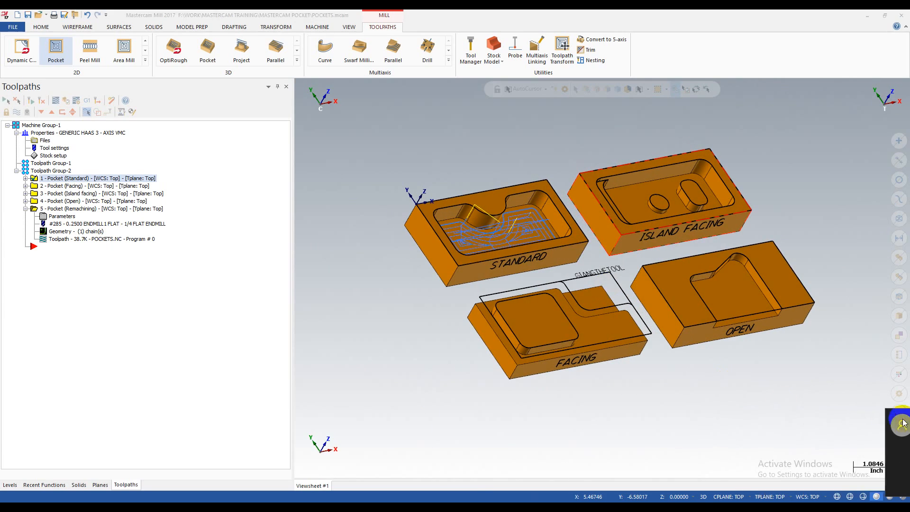
pyautogui.click(67, 187)
pyautogui.moveTo(559, 375); pyautogui.dragTo(668, 339, button='middle')
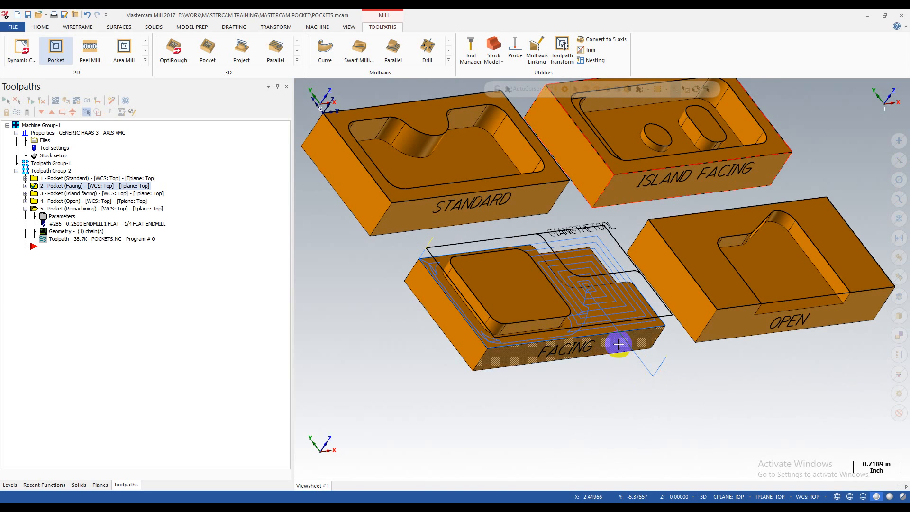
# - Select the Pocket (Standard) operation and examine its toolpath inside the STANDARD block's pocket, comparing it with the FACING block
pyautogui.click(42, 222)
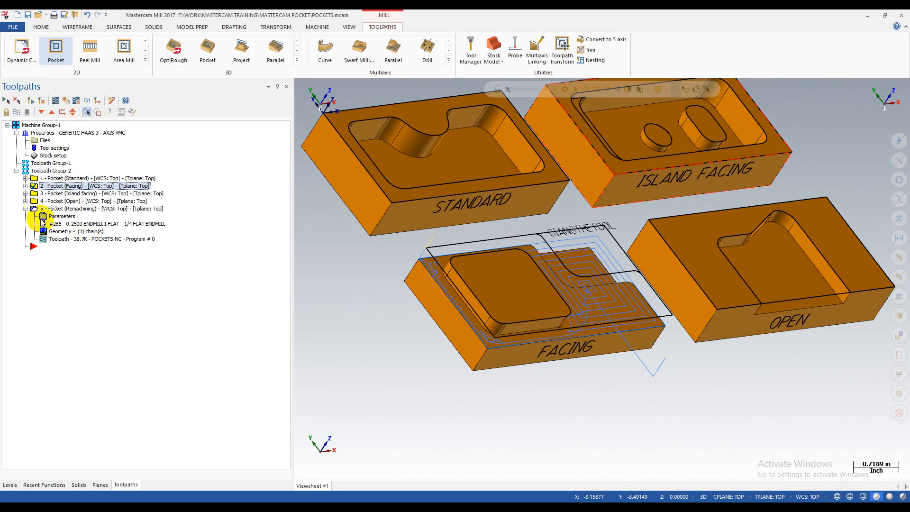
pyautogui.click(51, 178)
pyautogui.moveTo(417, 240); pyautogui.dragTo(419, 187, button='middle')
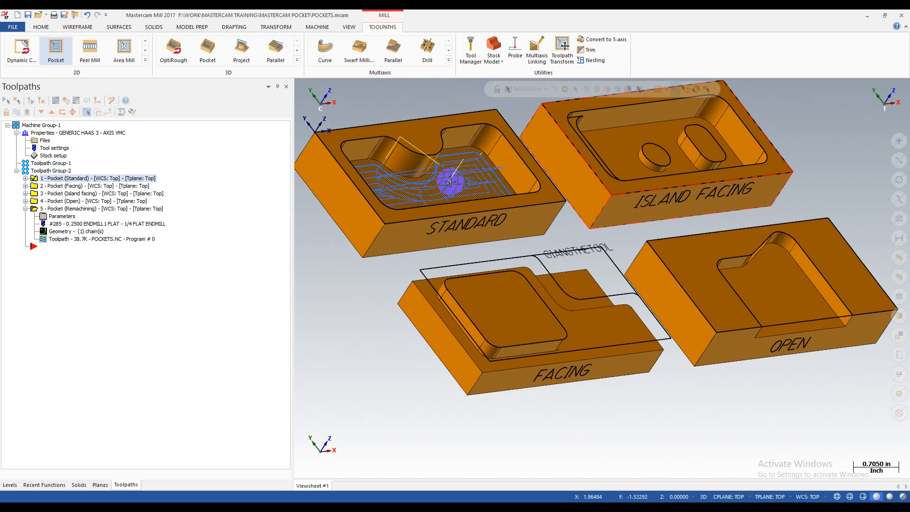
pyautogui.moveTo(497, 163); pyautogui.dragTo(450, 185, button='middle')
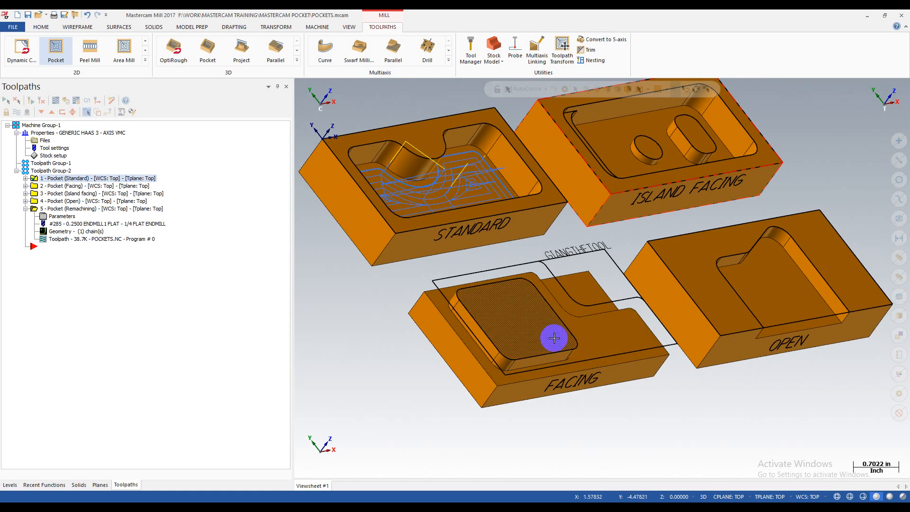
pyautogui.moveTo(551, 379); pyautogui.dragTo(600, 431, button='middle')
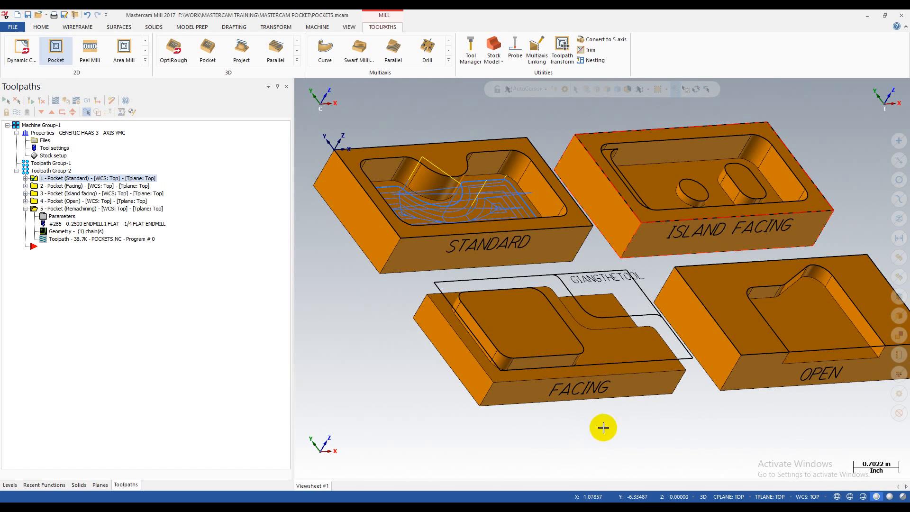
# - Select the Pocket (Facing) operation and examine how its toolpath extends past the FACING block's edges
pyautogui.click(88, 187)
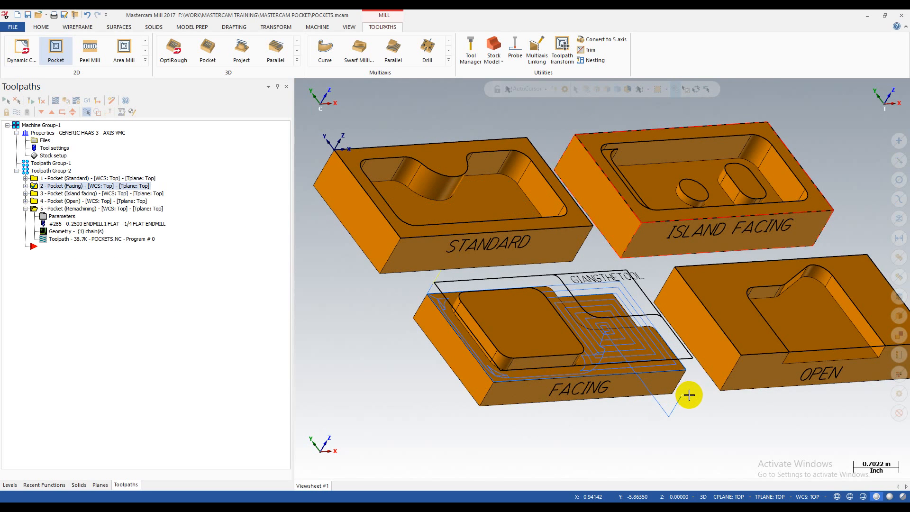
pyautogui.moveTo(677, 397); pyautogui.dragTo(535, 401, button='middle')
pyautogui.scroll(3, 510, 441)
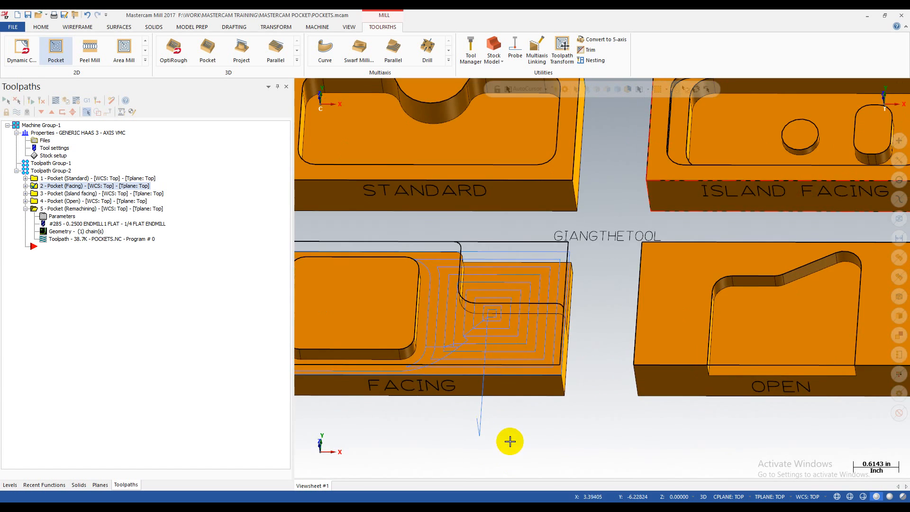
pyautogui.scroll(-3, 498, 426)
pyautogui.moveTo(511, 429); pyautogui.dragTo(537, 395, button='middle')
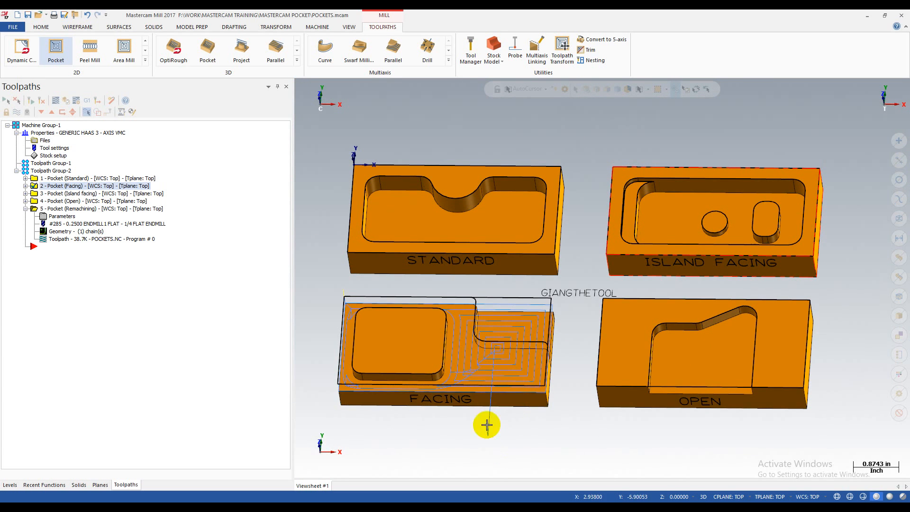
# - Select the Pocket (Island facing) operation and examine its toolpath around and over the islands in the ISLAND FACING block
pyautogui.click(83, 194)
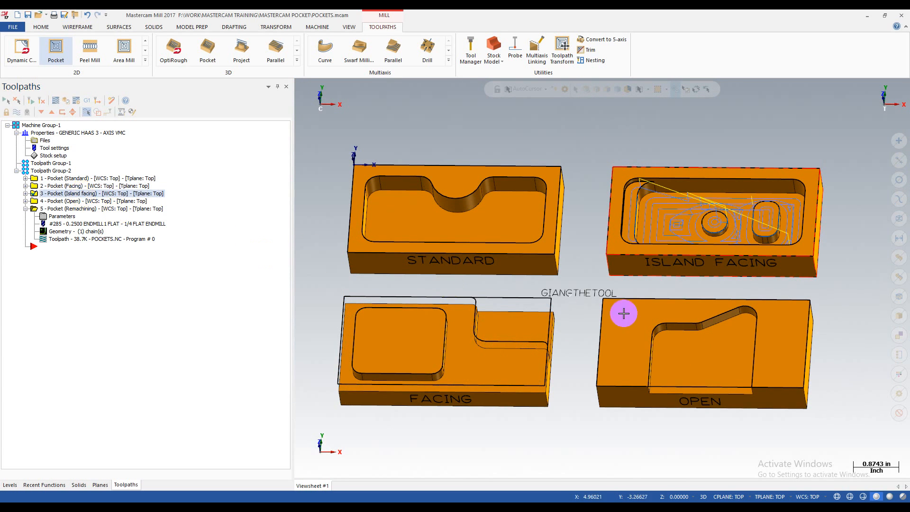
pyautogui.scroll(-2, 624, 313)
pyautogui.scroll(6, 726, 237)
pyautogui.moveTo(617, 282); pyautogui.dragTo(564, 270, button='middle')
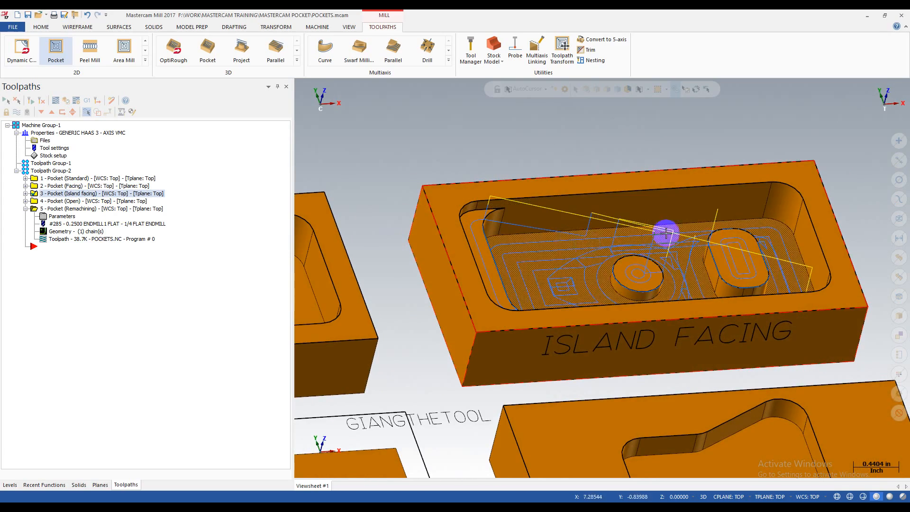
pyautogui.moveTo(611, 235); pyautogui.dragTo(495, 240, button='middle')
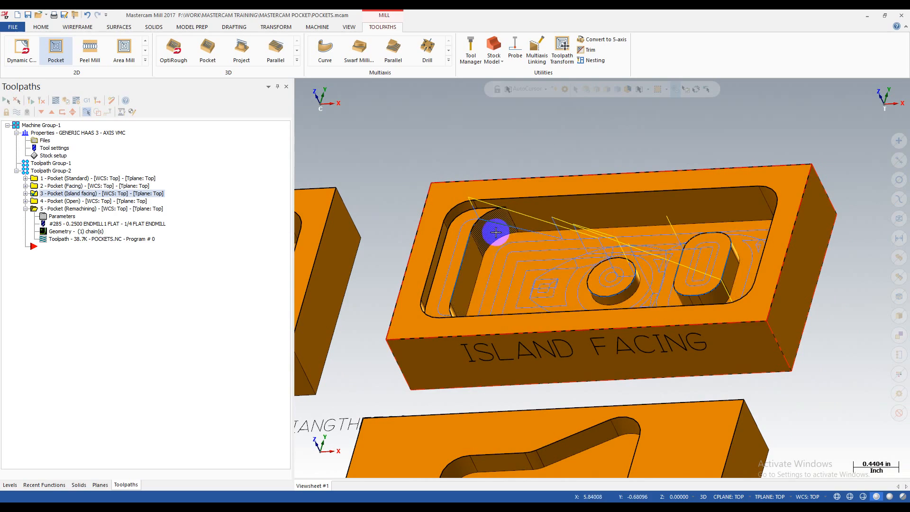
pyautogui.moveTo(523, 246); pyautogui.dragTo(710, 231, button='middle')
pyautogui.scroll(-2, 742, 230)
pyautogui.scroll(-3, 684, 240)
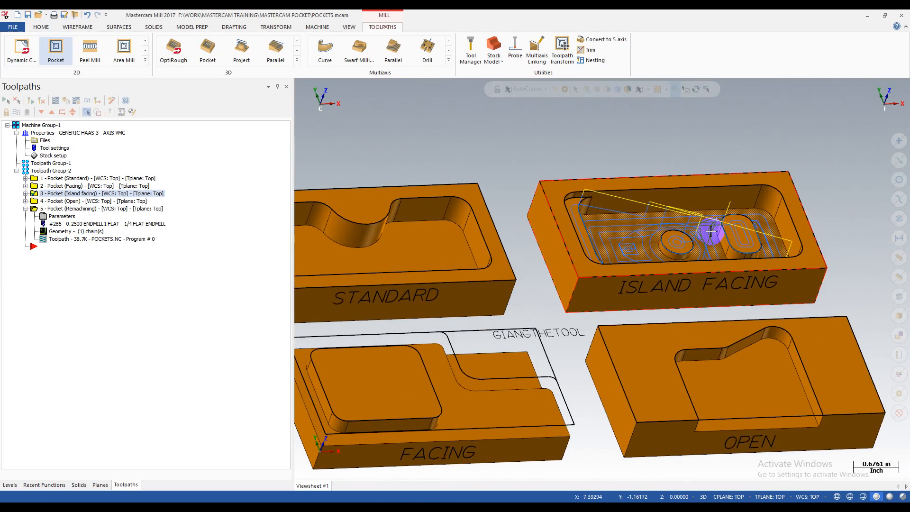
# - Select the Pocket (Open) operation and examine its toolpath at the open side of the OPEN block
pyautogui.click(69, 201)
pyautogui.moveTo(443, 244); pyautogui.dragTo(699, 365, button='middle')
pyautogui.moveTo(619, 356); pyautogui.dragTo(581, 370, button='middle')
pyautogui.moveTo(662, 352); pyautogui.dragTo(746, 362, button='middle')
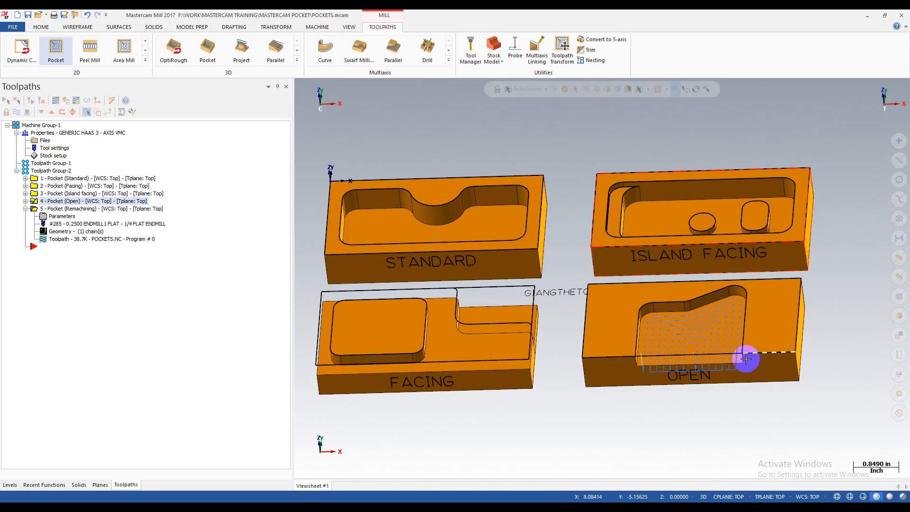
# - Select the Pocket (Remachining) operation and examine its toolpath in the corners of the STANDARD block's pocket
pyautogui.click(83, 209)
pyautogui.scroll(-2, 672, 360)
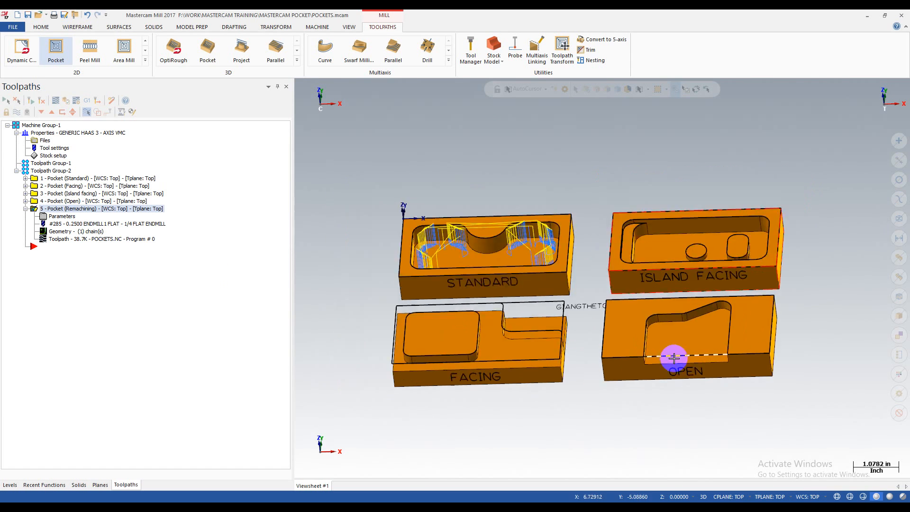
pyautogui.scroll(3, 532, 279)
pyautogui.moveTo(532, 279); pyautogui.dragTo(399, 210, button='middle')
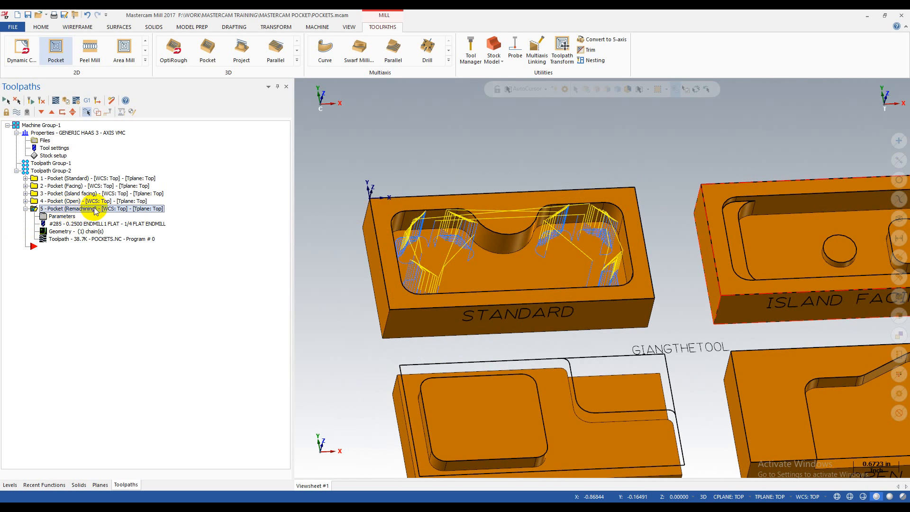
pyautogui.scroll(2, 386, 233)
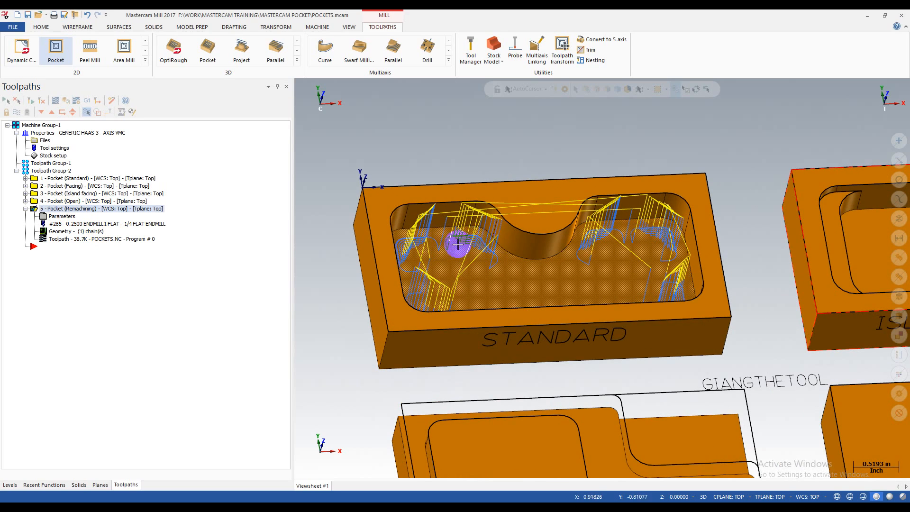
pyautogui.scroll(-2, 496, 242)
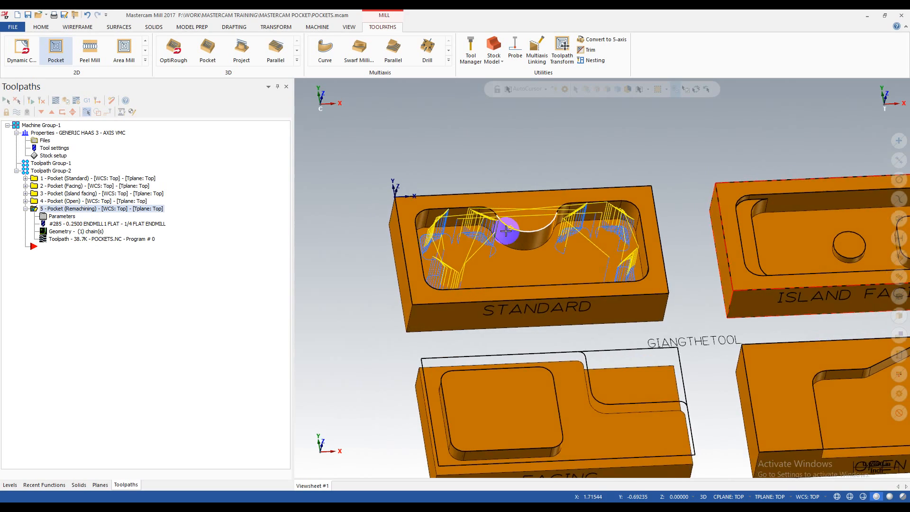
pyautogui.moveTo(506, 244); pyautogui.dragTo(512, 248, button='middle')
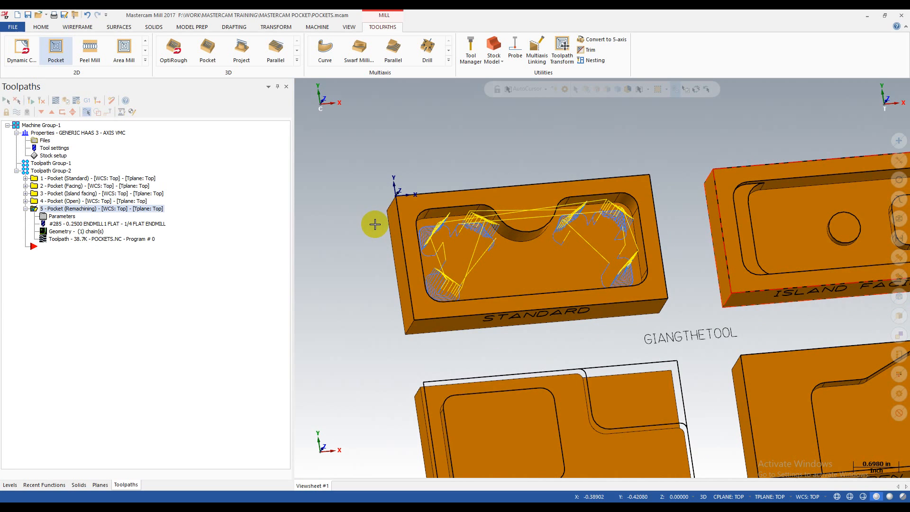
pyautogui.scroll(3, 370, 218)
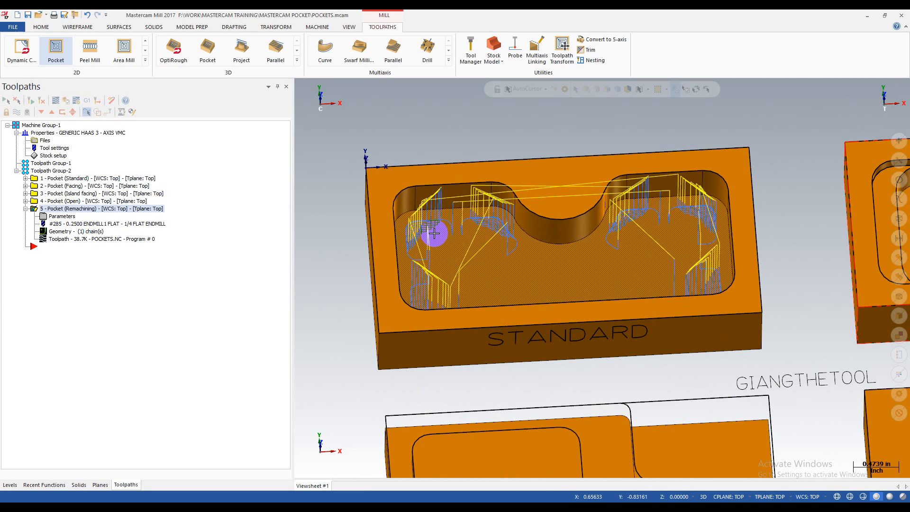
pyautogui.scroll(-2, 429, 232)
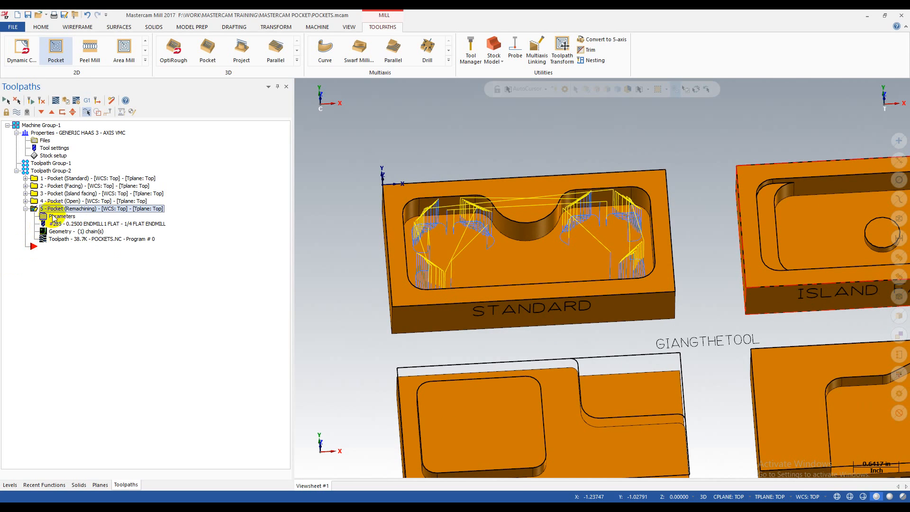
# - Inspect the Pocket (Remachining) passes once more along both ends of the STANDARD pocket
pyautogui.click(71, 210)
pyautogui.moveTo(406, 223); pyautogui.dragTo(491, 205, button='middle')
pyautogui.scroll(2, 491, 204)
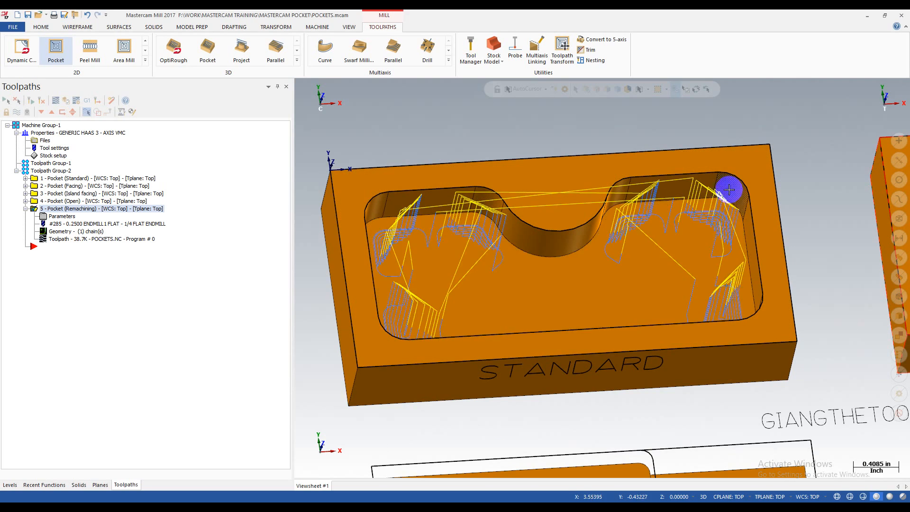
pyautogui.scroll(-4, 728, 201)
# - Review the open, standard, facing, island facing and remachining toolpaths in turn, finishing with Pocket (Standard) selected
pyautogui.click(59, 201)
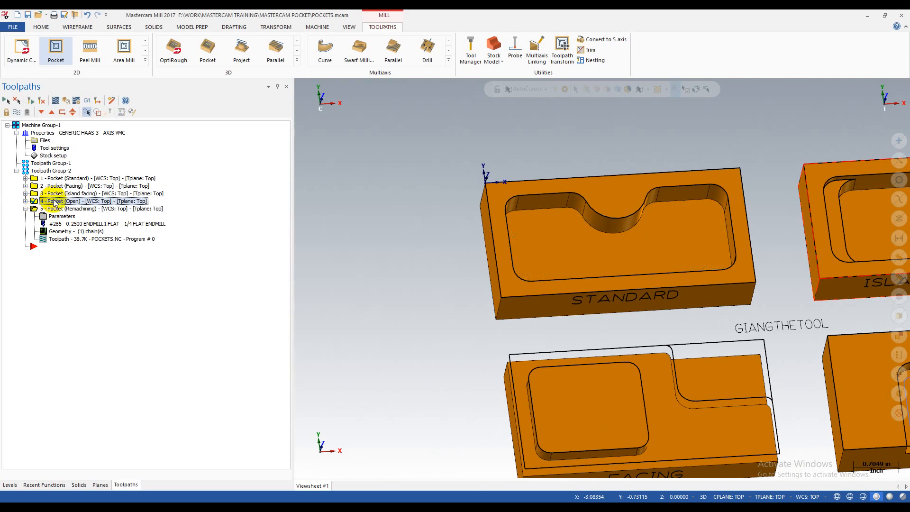
pyautogui.scroll(-4, 388, 196)
pyautogui.click(63, 179)
pyautogui.click(59, 187)
pyautogui.click(56, 194)
pyautogui.click(54, 209)
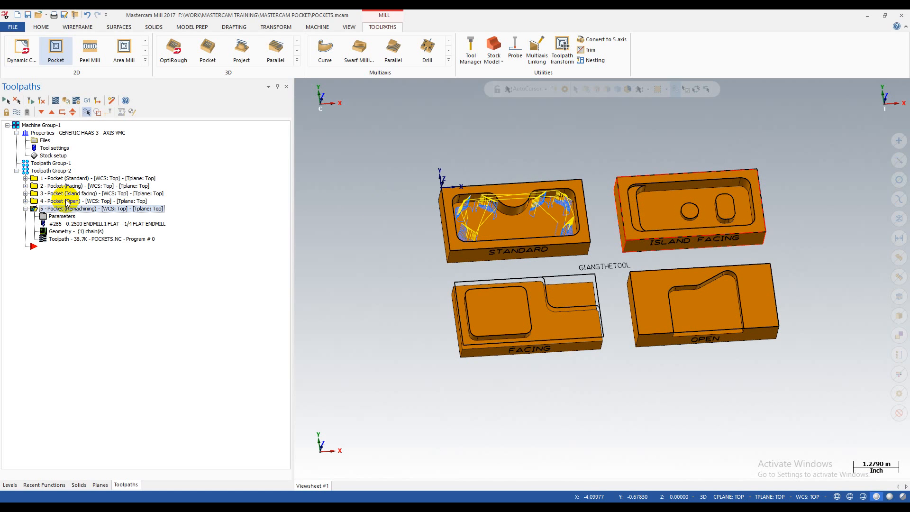
pyautogui.scroll(2, 539, 208)
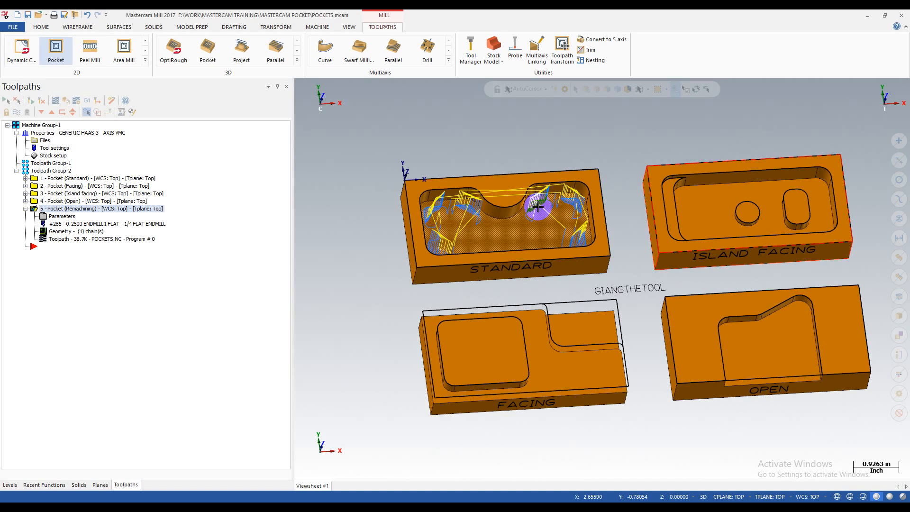
pyautogui.click(60, 187)
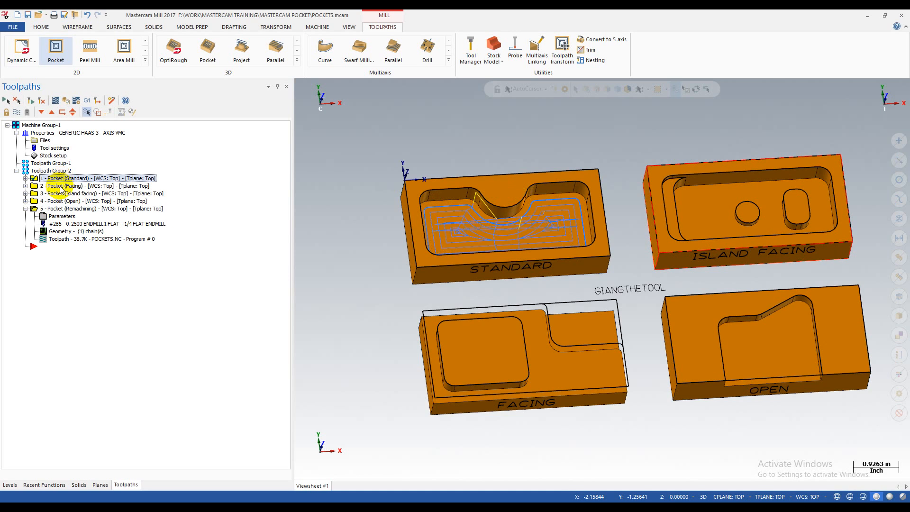
pyautogui.click(62, 179)
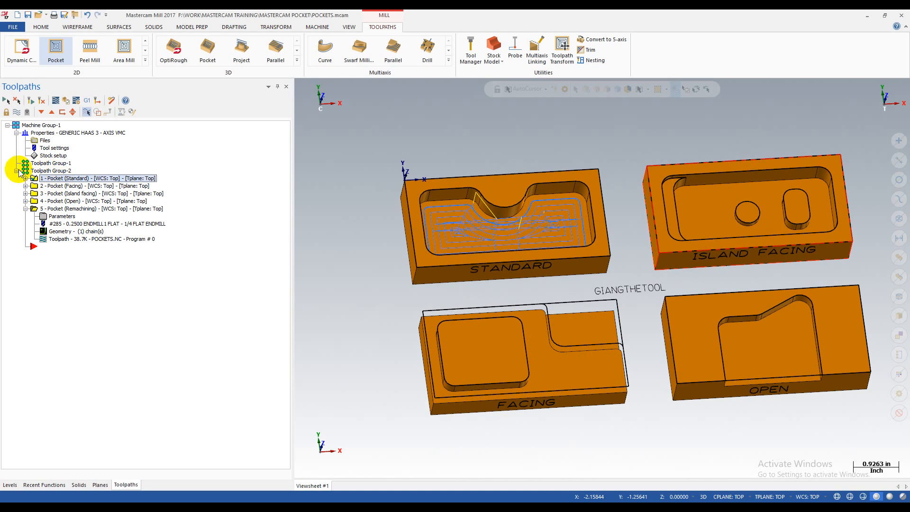
# - Move the insert arrow into the empty Toolpath Group-1 and check the STANDARD block's pocket
pyautogui.click(26, 163)
pyautogui.click(63, 112)
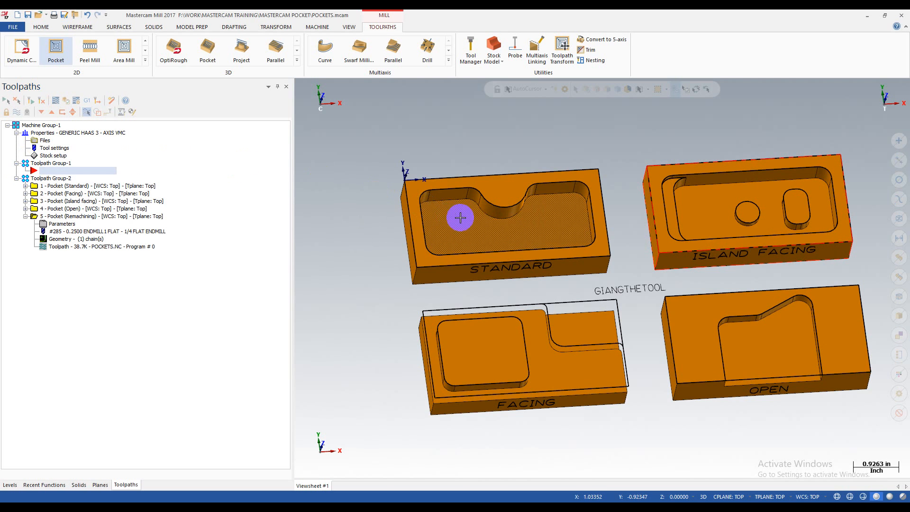
pyautogui.scroll(2, 490, 246)
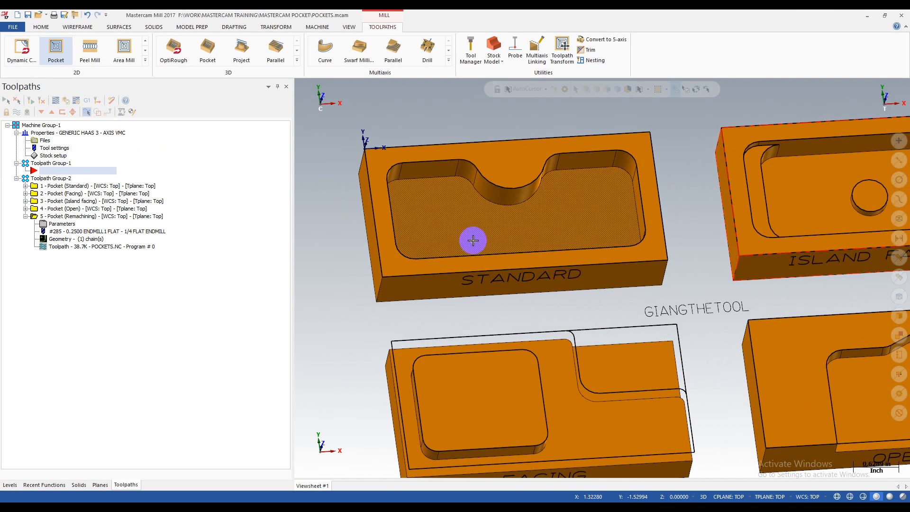
pyautogui.scroll(-2, 498, 234)
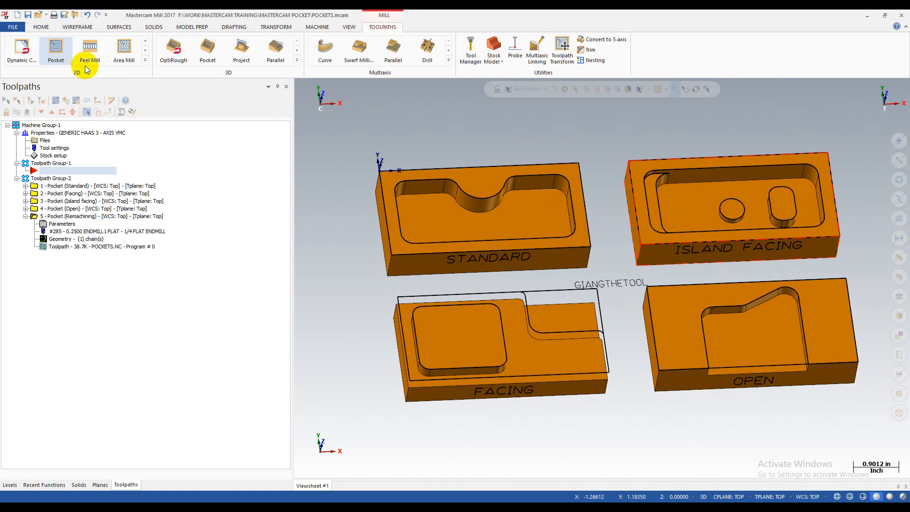
# - Create a 2D Pocket toolpath using the closed top edge of the STANDARD block's pocket as its chain
pyautogui.click(56, 47)
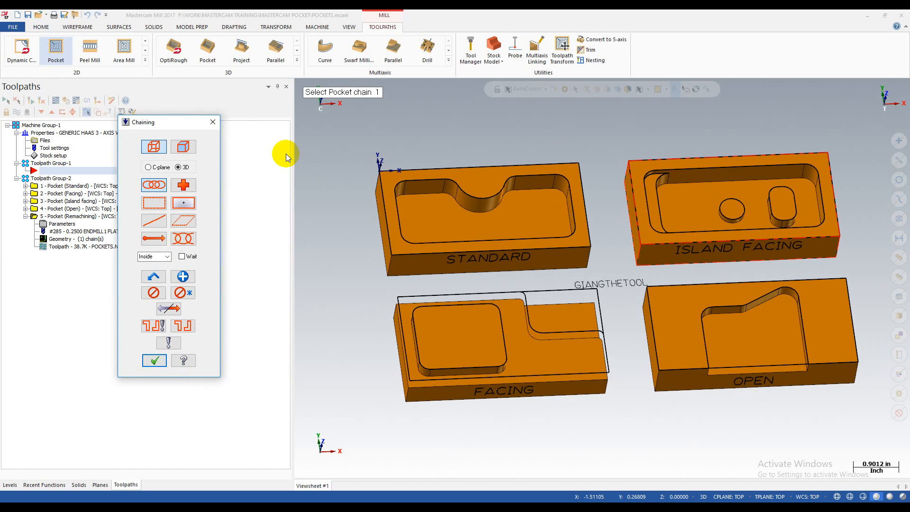
pyautogui.moveTo(405, 207); pyautogui.dragTo(432, 214, button='middle')
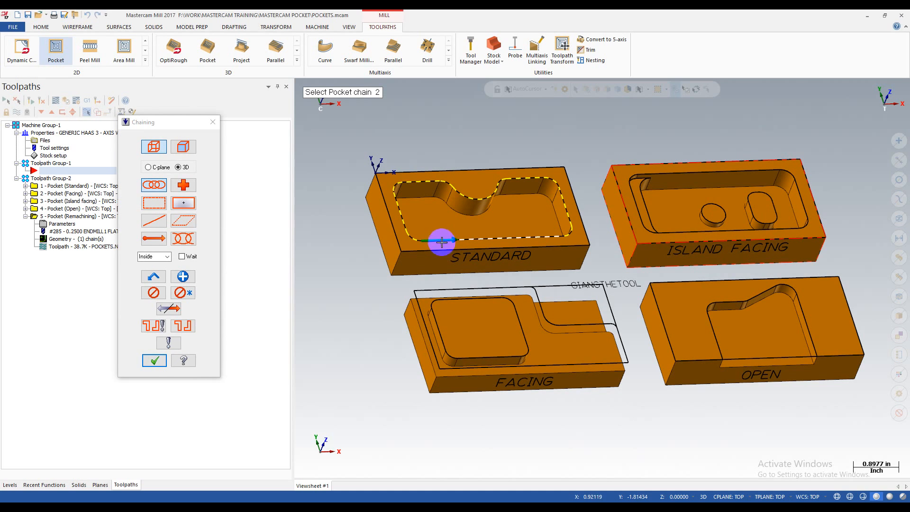
pyautogui.scroll(1, 466, 206)
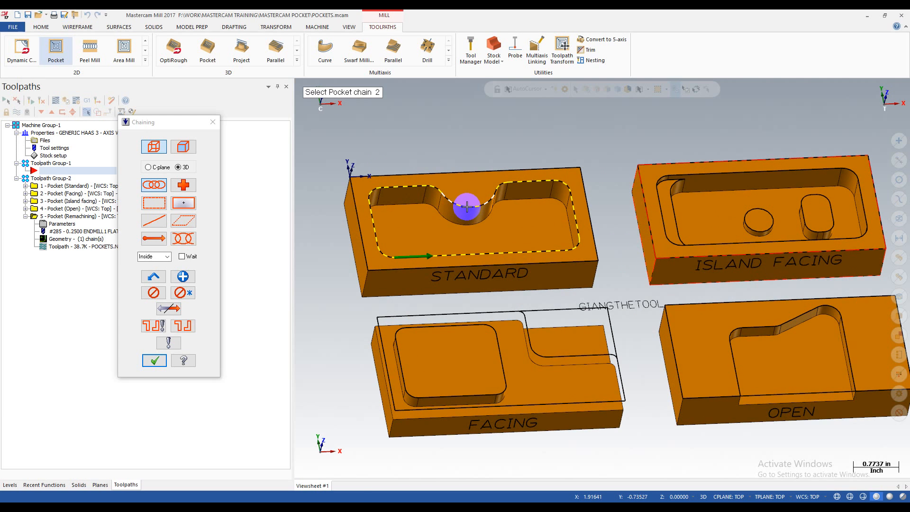
pyautogui.scroll(1, 450, 256)
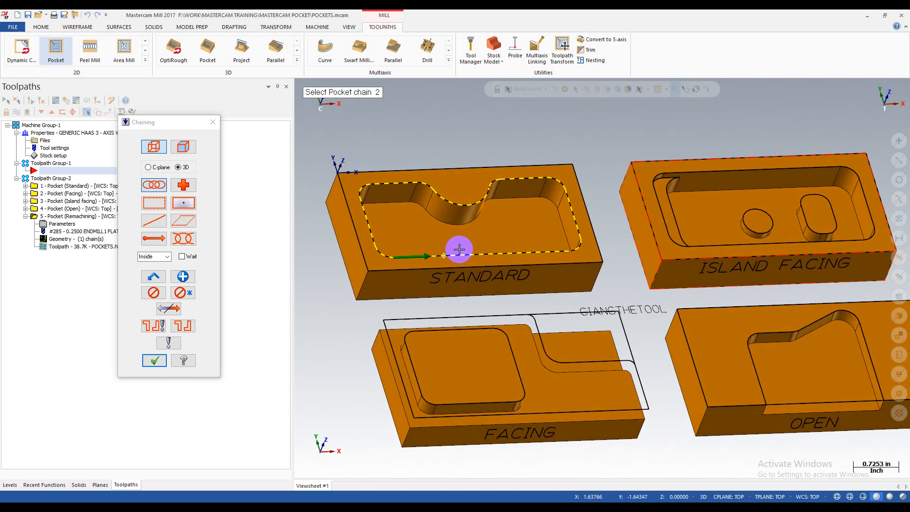
pyautogui.click(150, 360)
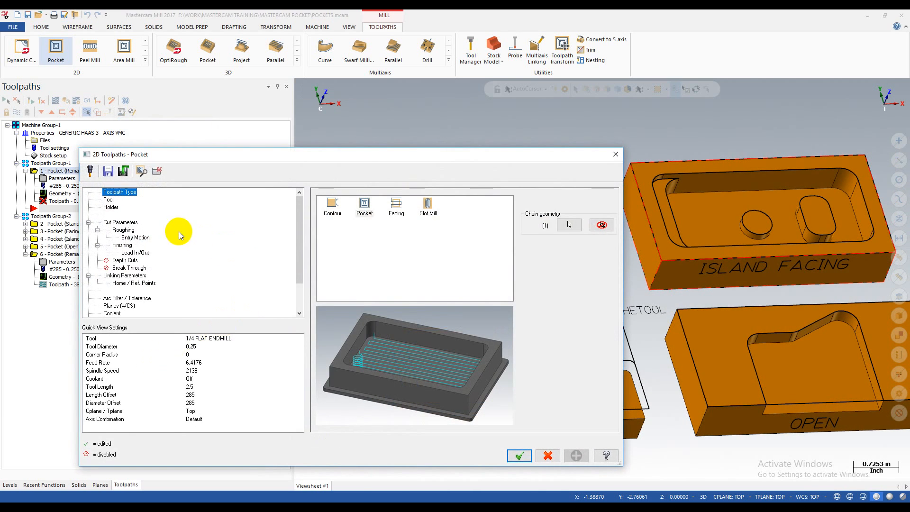
# - Review the geometry definition of the pocket toolpath's 1/4 FLAT ENDMILL and close it without edits
pyautogui.click(108, 200)
pyautogui.moveTo(427, 156); pyautogui.dragTo(452, 158)
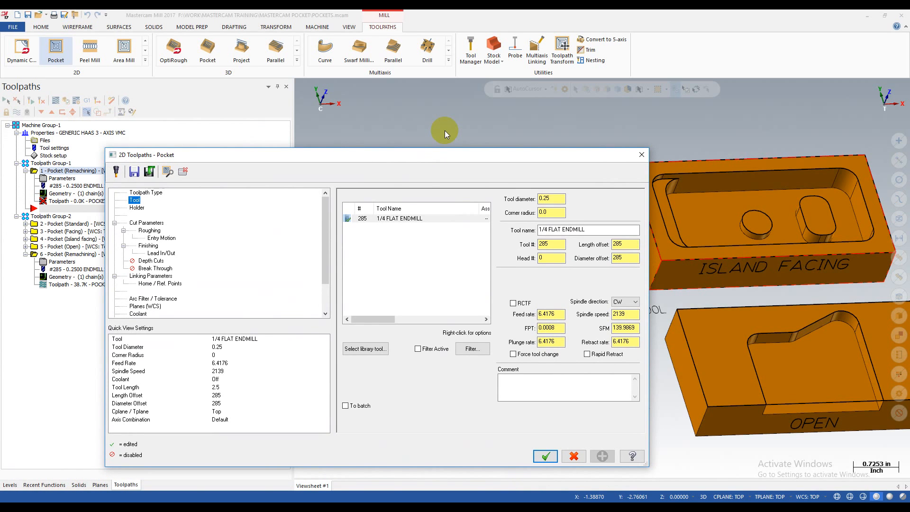
pyautogui.moveTo(447, 156); pyautogui.dragTo(479, 121)
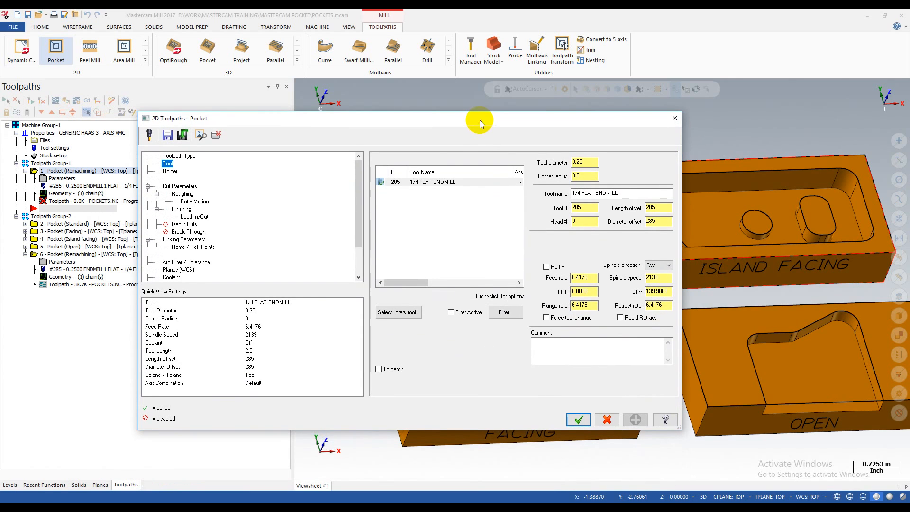
pyautogui.click(462, 183)
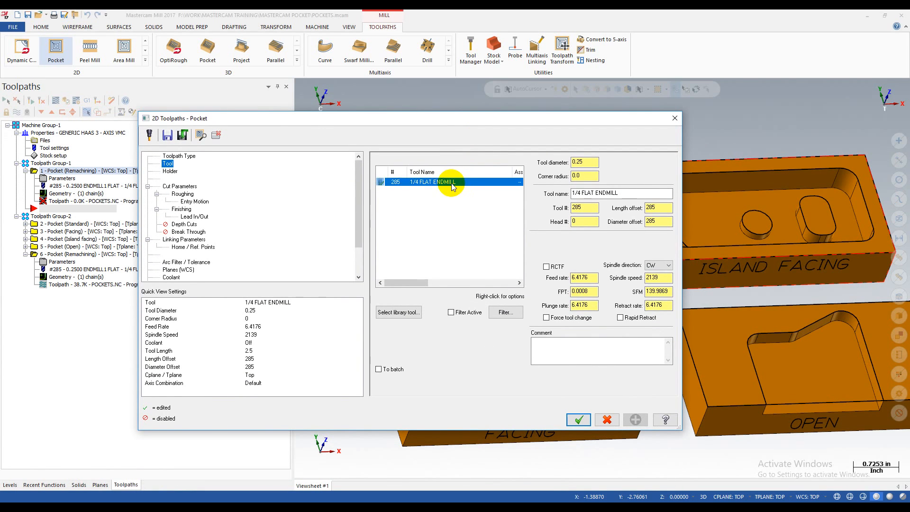
pyautogui.doubleClick(419, 187)
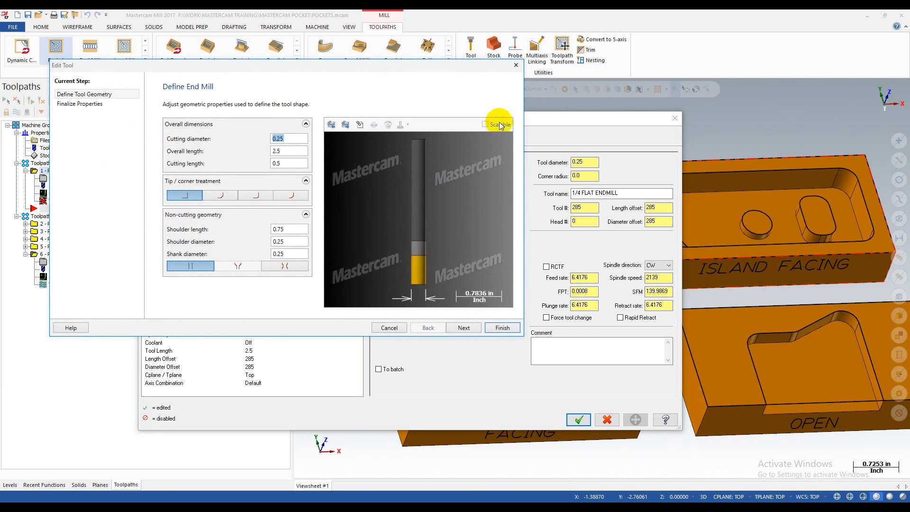
pyautogui.click(516, 65)
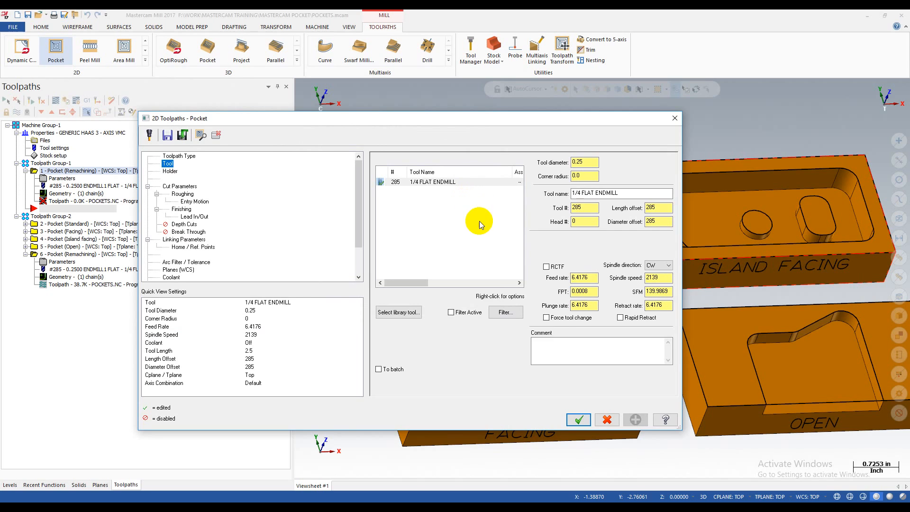
# - Check the end mill's feed rate, spindle speed and plunge rate, and its holder settings
pyautogui.click(581, 279)
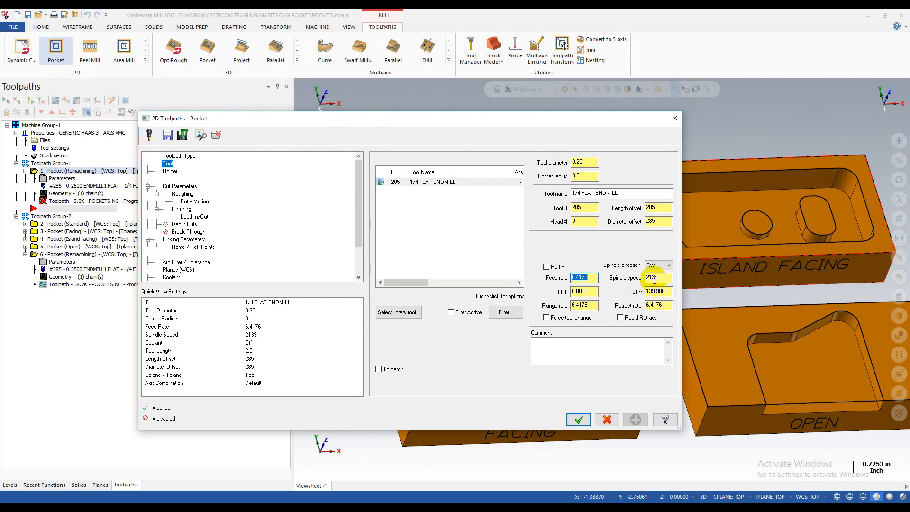
pyautogui.click(583, 279)
pyautogui.click(581, 306)
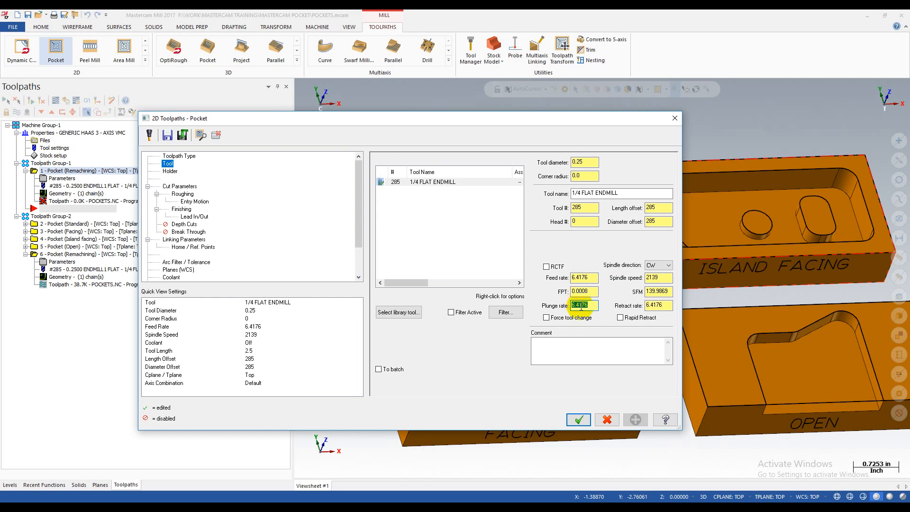
pyautogui.click(170, 171)
# - Set the pocket type to Standard in the toolpath's cut parameters
pyautogui.click(177, 185)
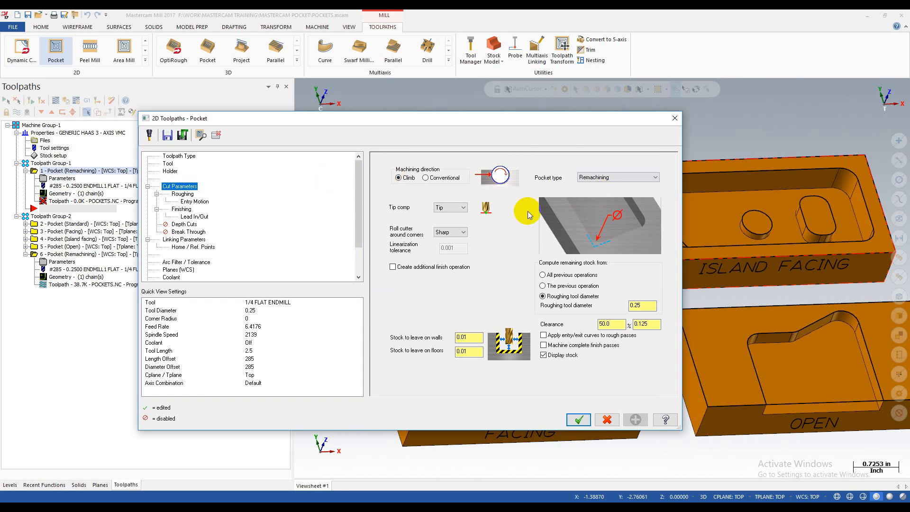
pyautogui.click(590, 177)
pyautogui.click(587, 187)
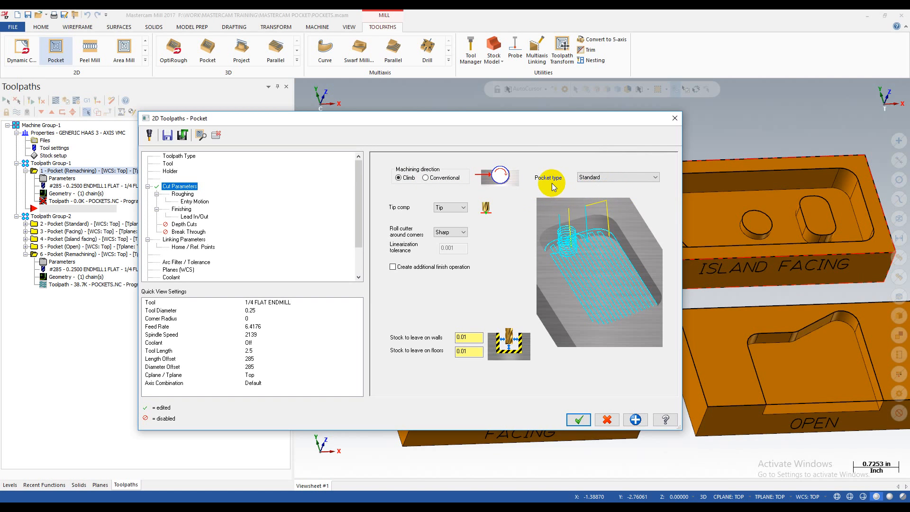
# - Switch the pocket type to Remachining to compare its options with the model blocks, and return it to Standard
pyautogui.click(611, 178)
pyautogui.click(610, 178)
pyautogui.moveTo(603, 120); pyautogui.dragTo(275, 140)
pyautogui.click(287, 199)
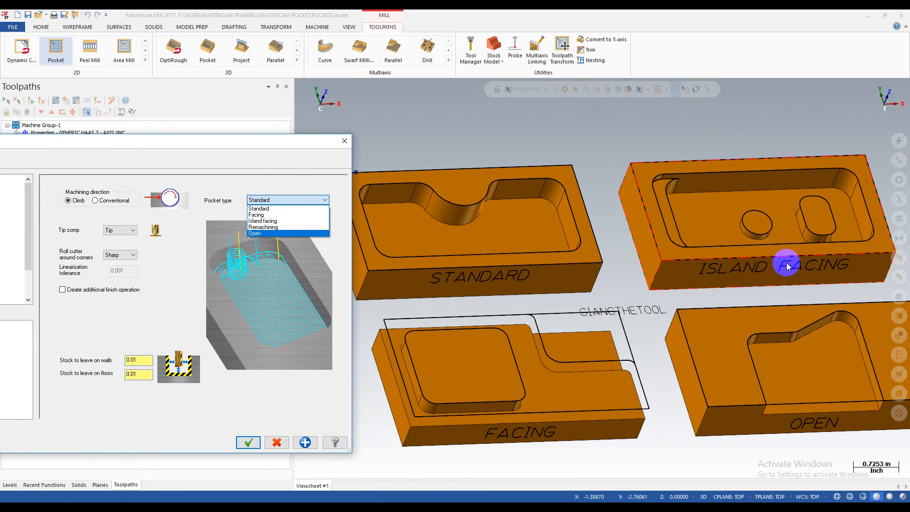
pyautogui.click(265, 227)
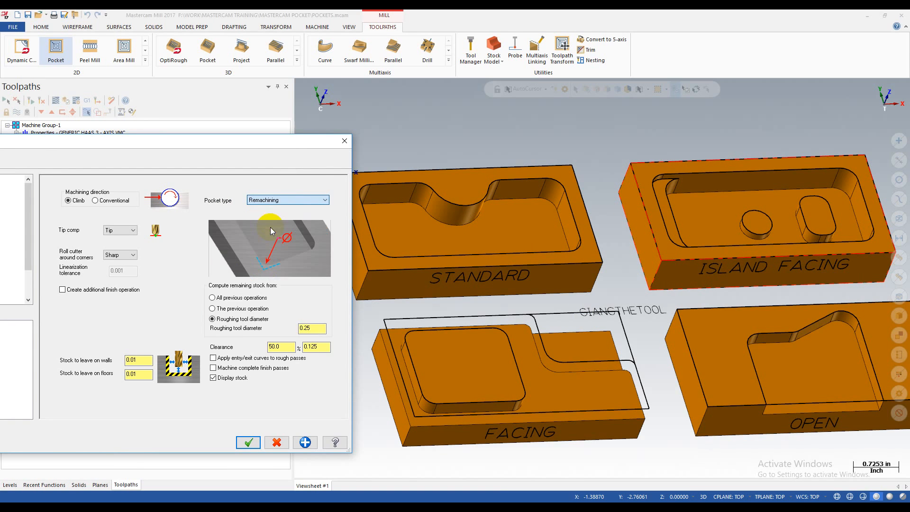
pyautogui.click(290, 199)
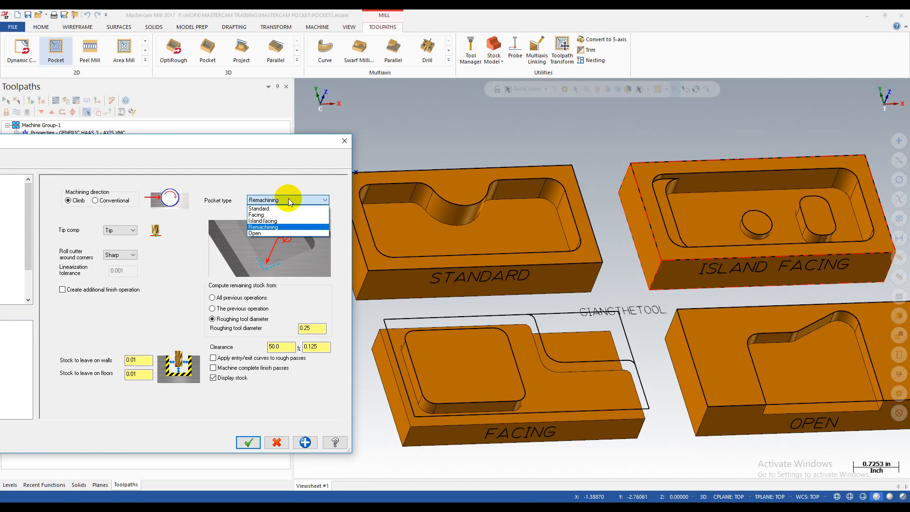
pyautogui.click(280, 207)
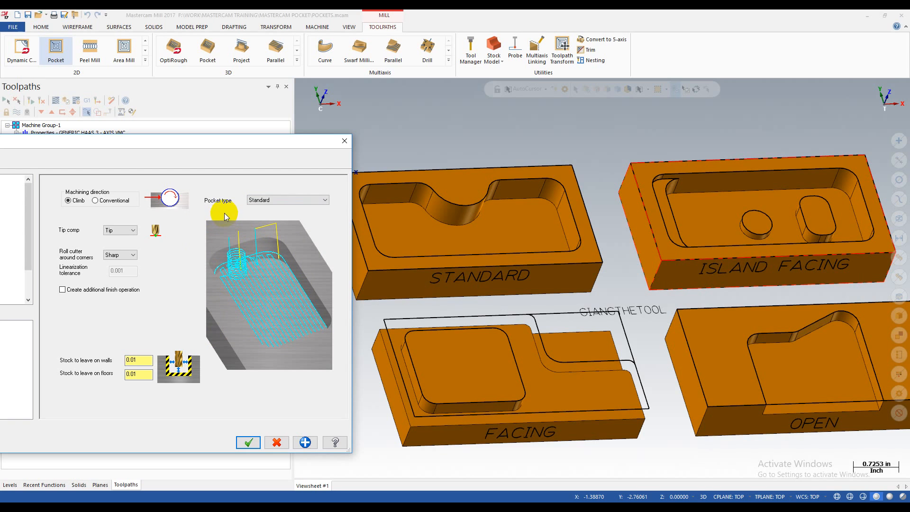
# - Compare the Facing, Island facing, Remachining and Open pocket types in turn, and set the type back to Standard
pyautogui.click(274, 201)
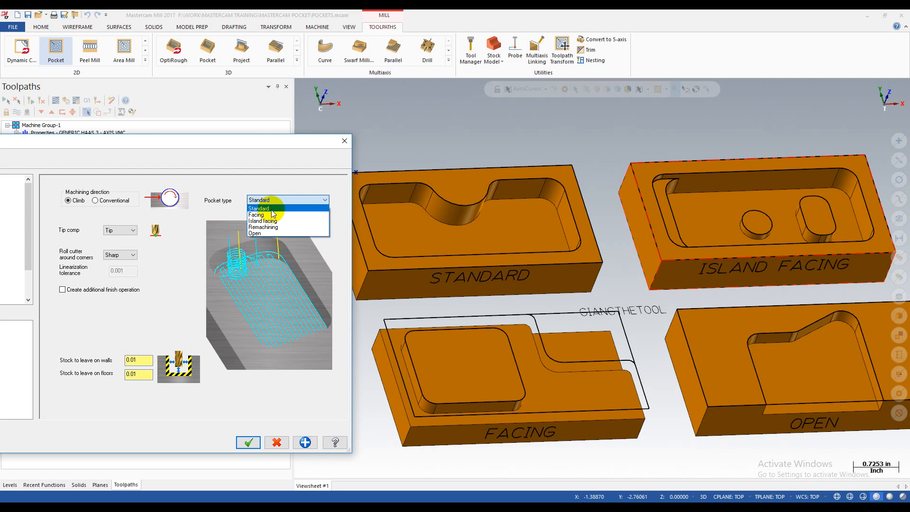
pyautogui.click(265, 212)
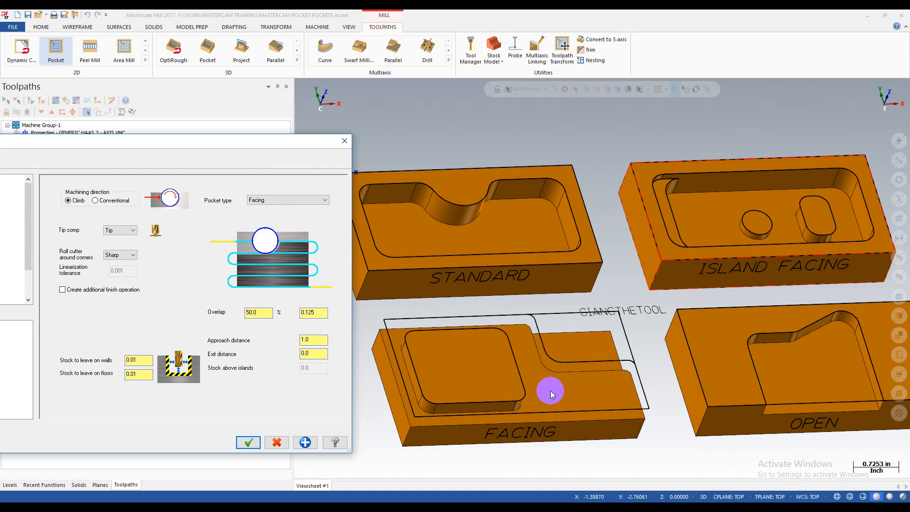
pyautogui.click(284, 198)
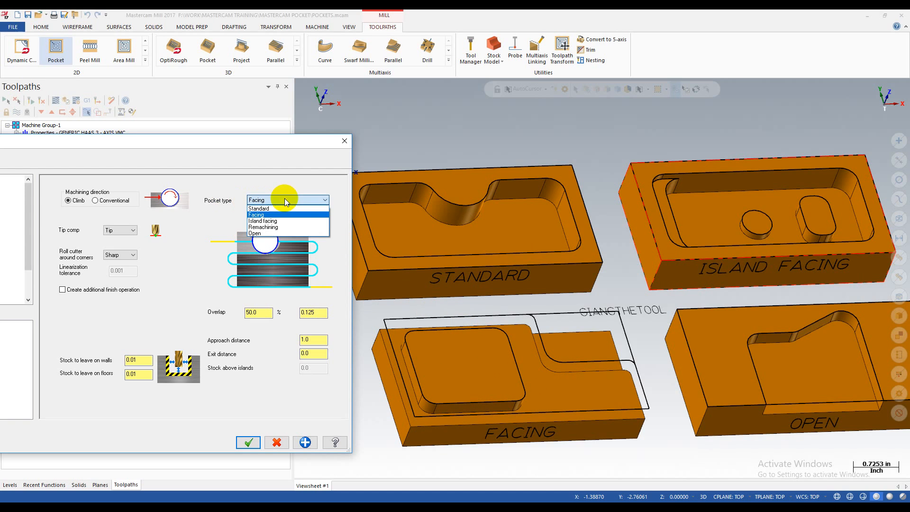
pyautogui.click(275, 222)
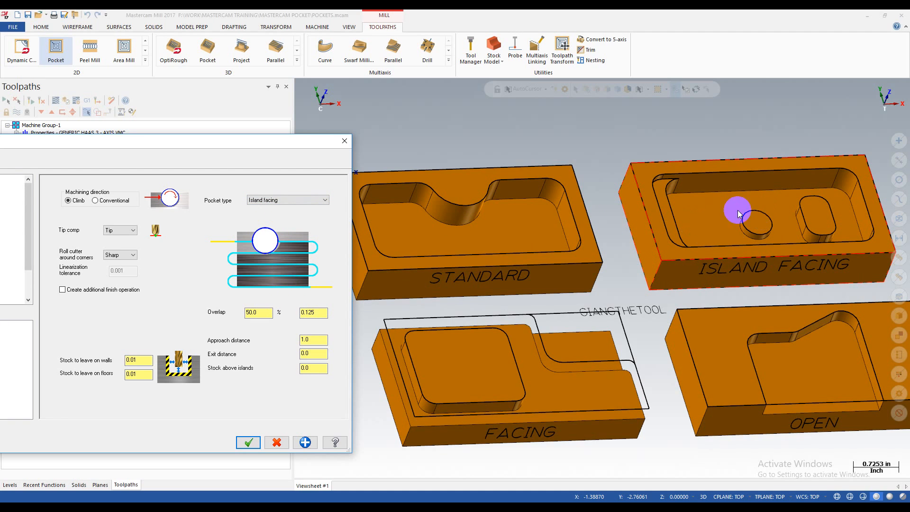
pyautogui.click(291, 200)
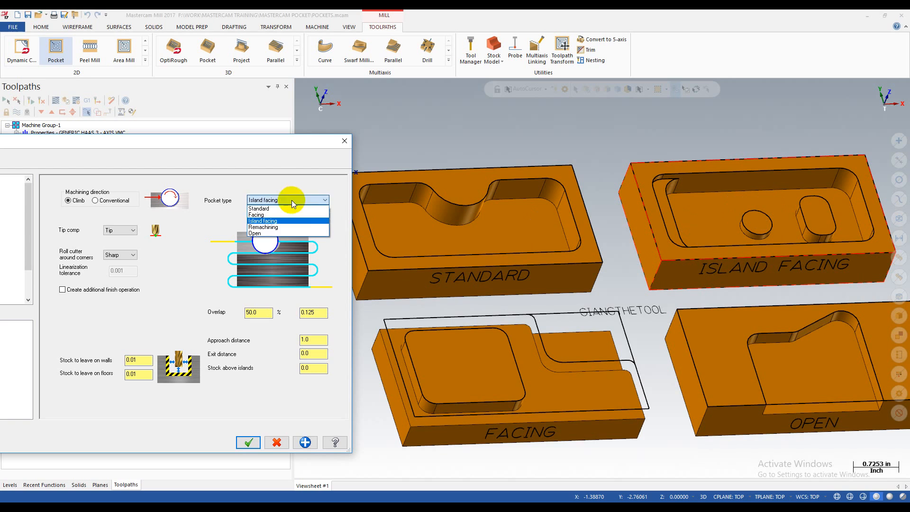
pyautogui.click(260, 229)
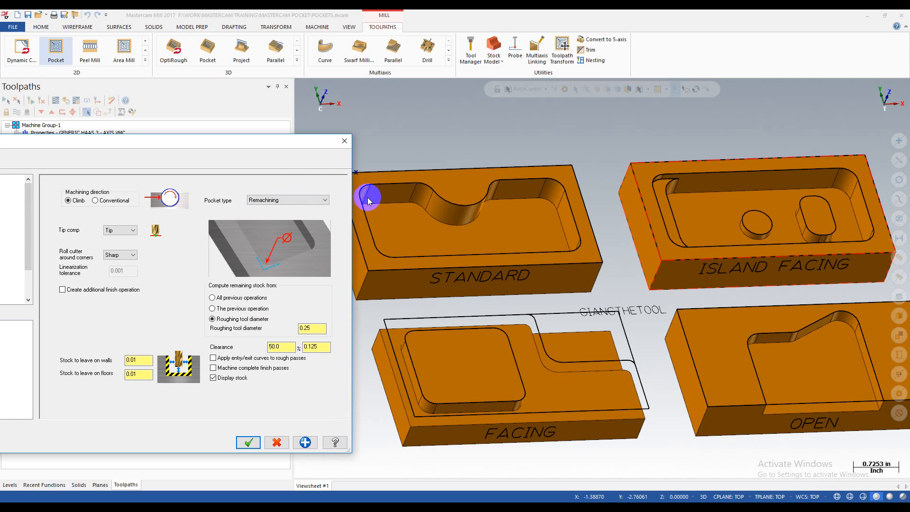
pyautogui.click(280, 200)
pyautogui.click(258, 234)
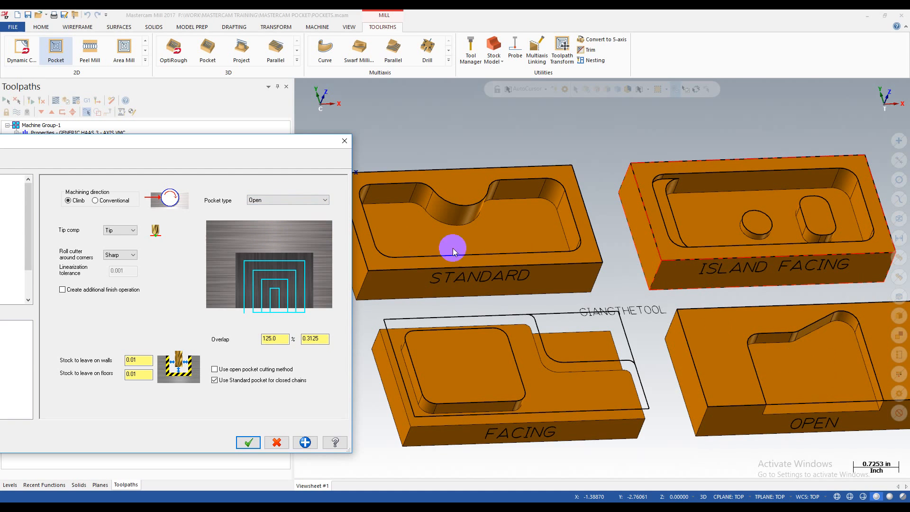
pyautogui.click(274, 201)
pyautogui.click(266, 209)
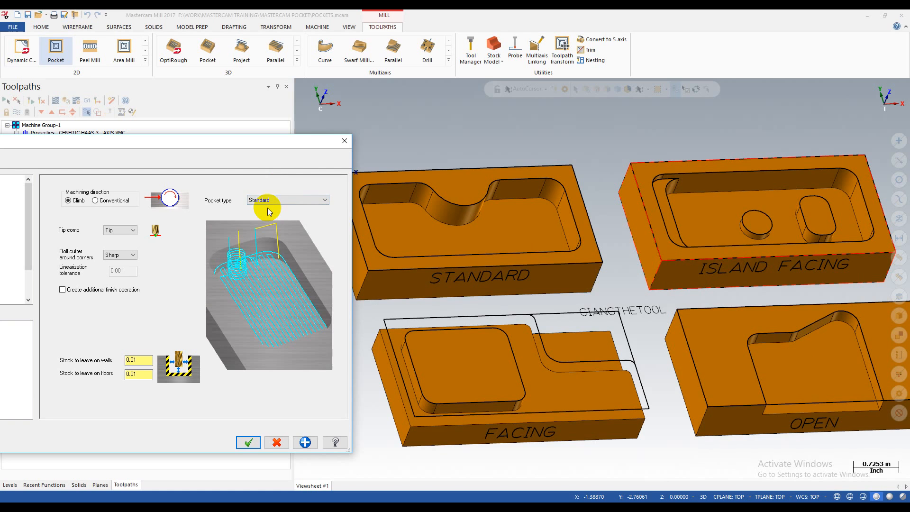
# - Try a stock to leave on walls of -0.01 and restore it to 0.01
pyautogui.moveTo(263, 143); pyautogui.dragTo(443, 65)
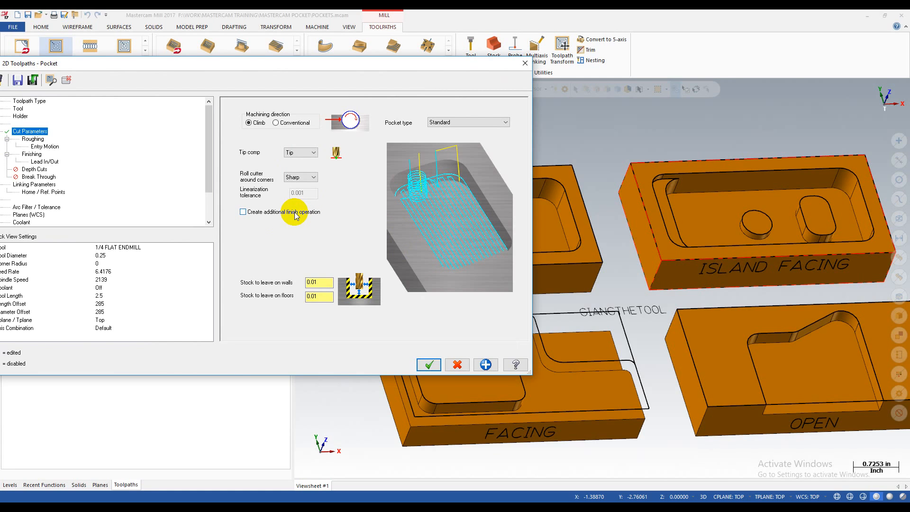
pyautogui.click(280, 214)
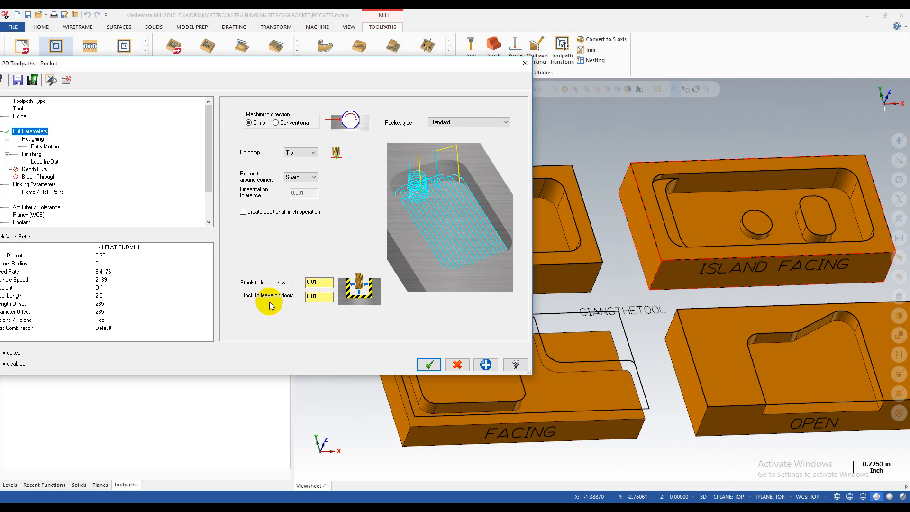
pyautogui.click(321, 283)
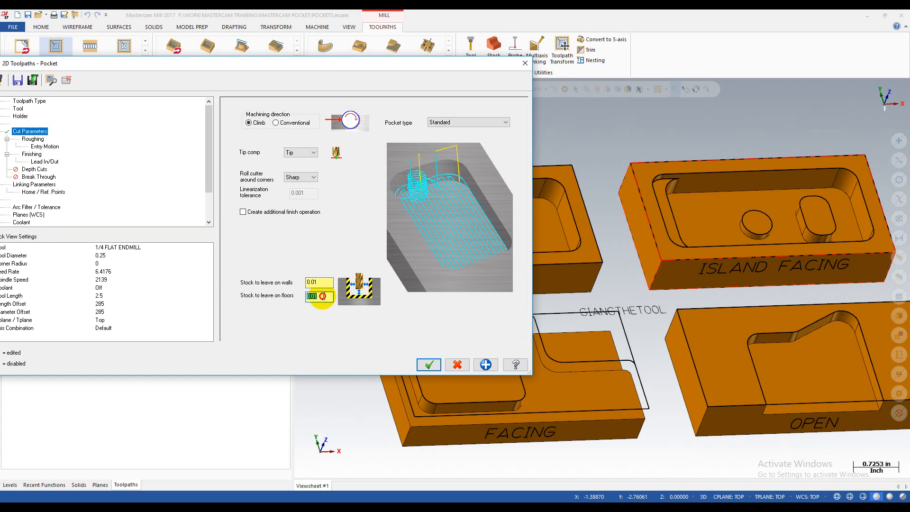
pyautogui.click(317, 296)
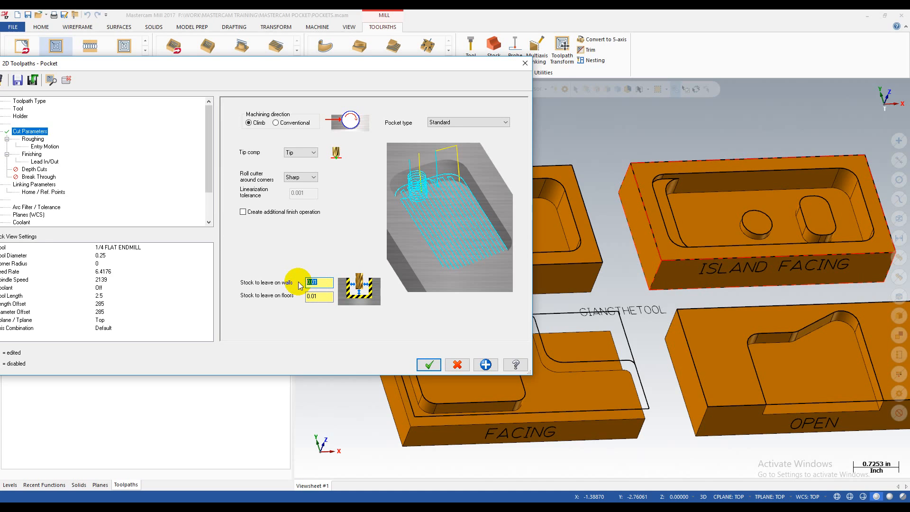
pyautogui.write('-0.01')
pyautogui.press('Return')
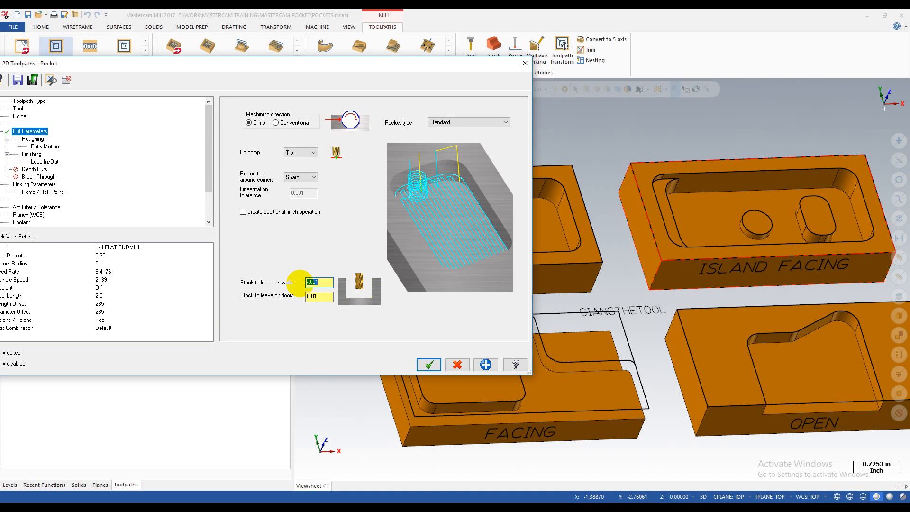
pyautogui.click(320, 297)
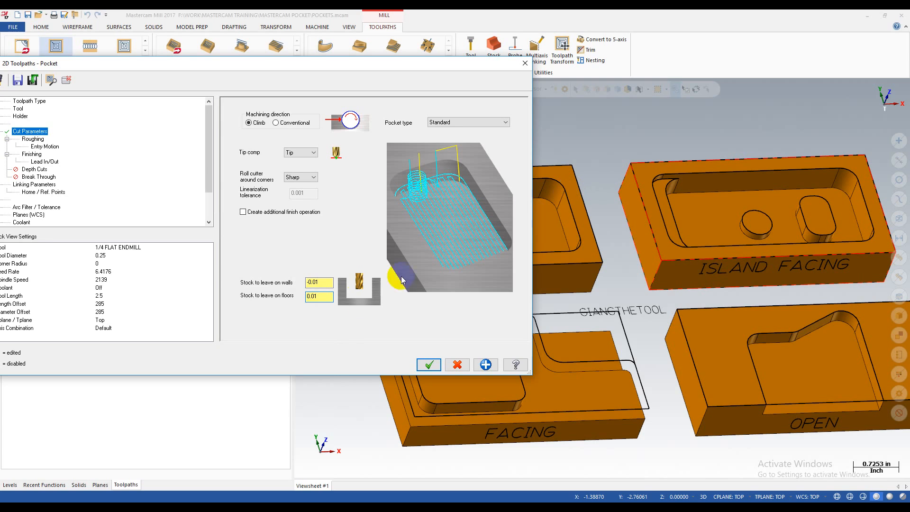
pyautogui.write('.01')
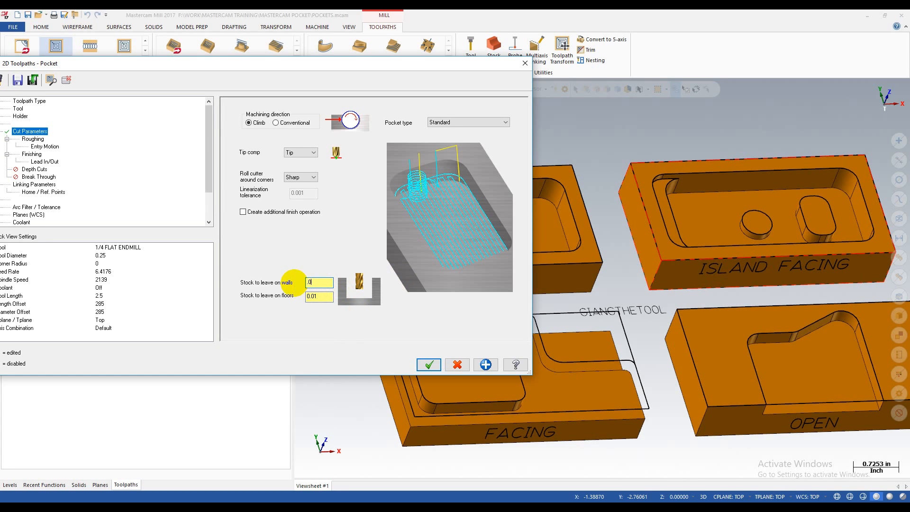
# - Enter -0.01 as the wall stock once more, return it to 0.01 and check the stock to leave on floors
pyautogui.click(314, 284)
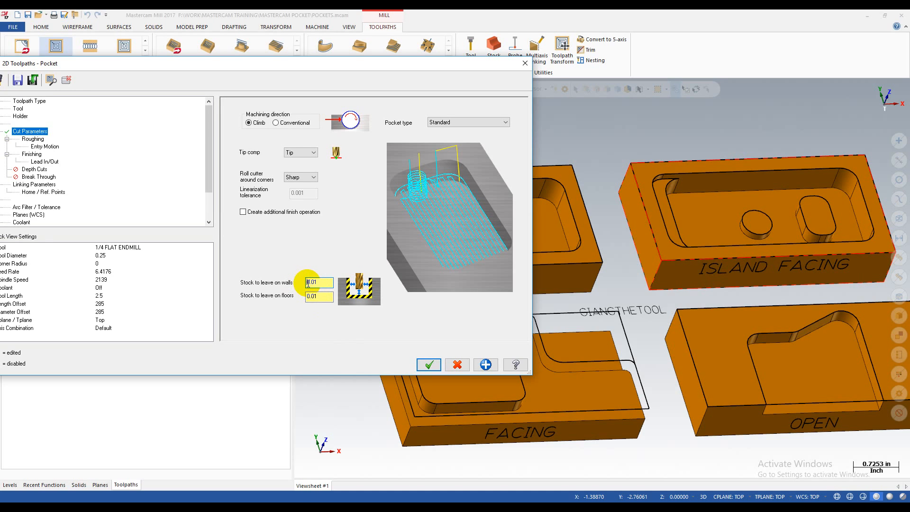
pyautogui.write('-')
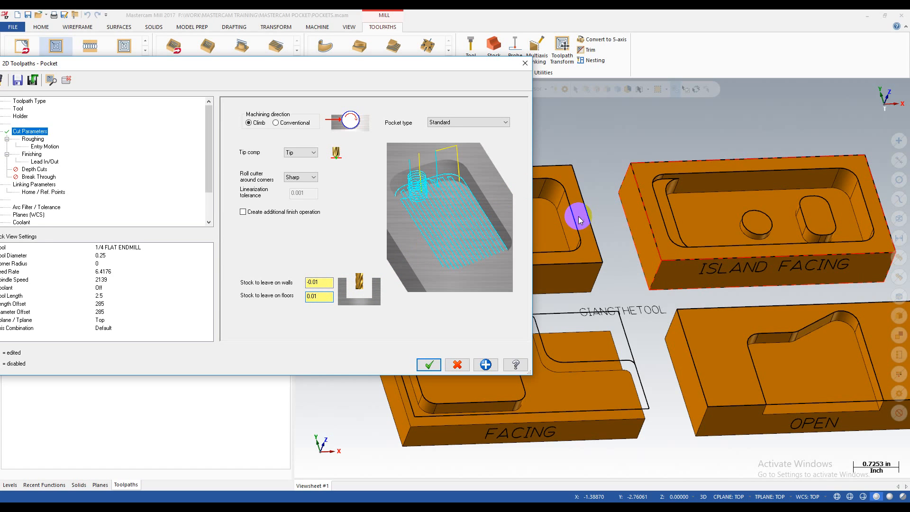
pyautogui.click(321, 297)
pyautogui.moveTo(321, 297); pyautogui.dragTo(299, 297)
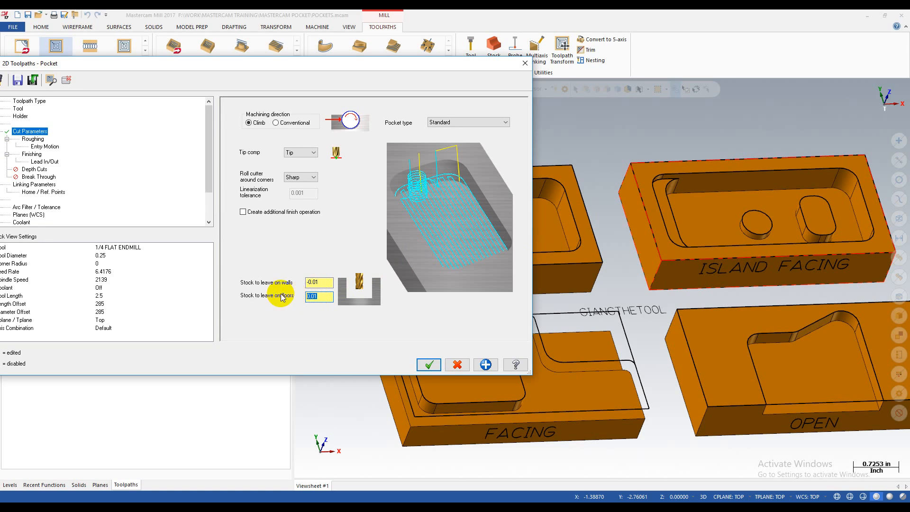
pyautogui.click(304, 282)
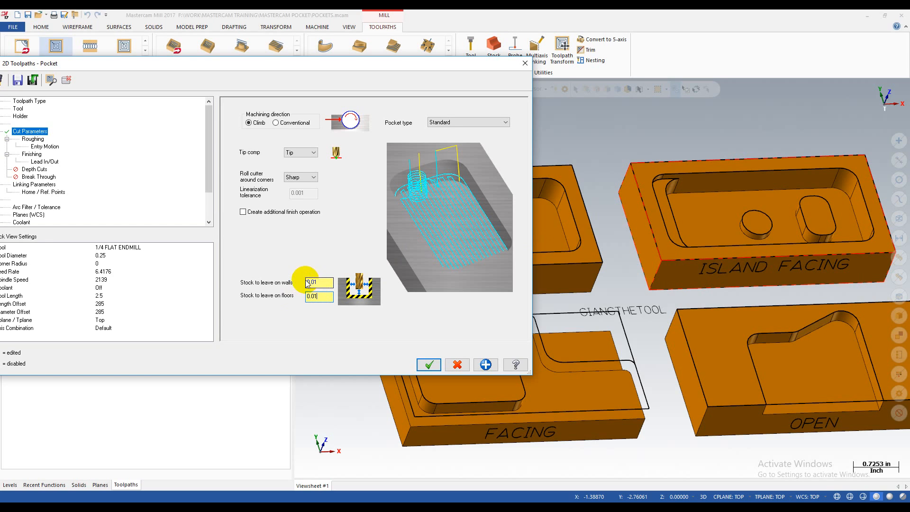
pyautogui.moveTo(317, 297); pyautogui.dragTo(287, 295)
pyautogui.click(324, 296)
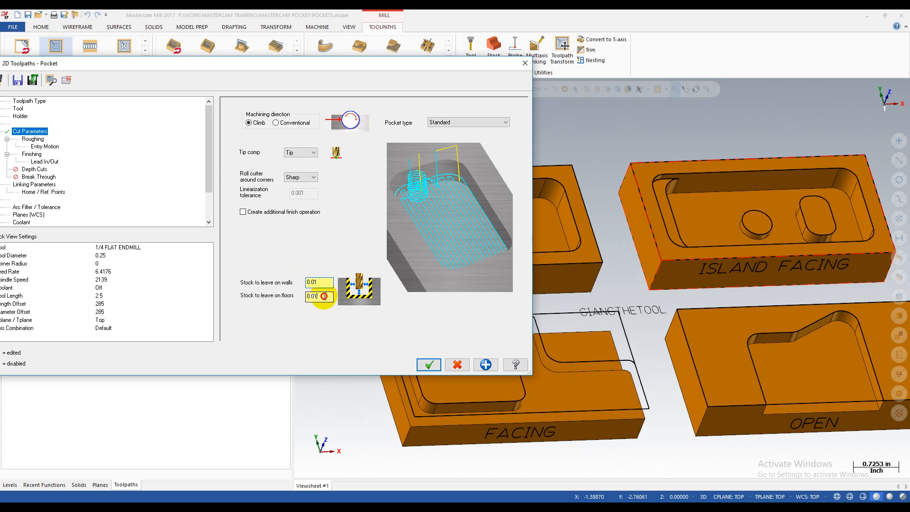
pyautogui.click(323, 283)
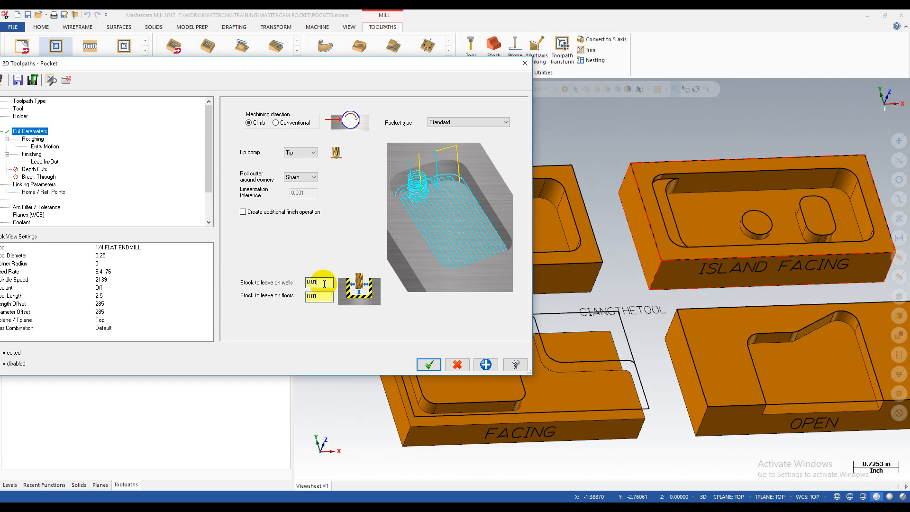
pyautogui.click(324, 296)
# - Open the pocket's roughing settings and turn roughing off and back on to check which options depend on it
pyautogui.click(33, 139)
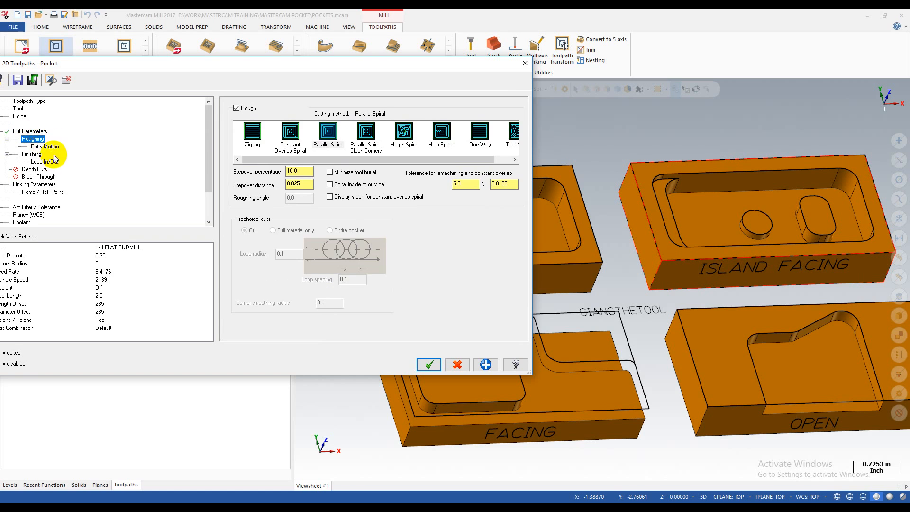
pyautogui.moveTo(304, 67); pyautogui.dragTo(425, 273)
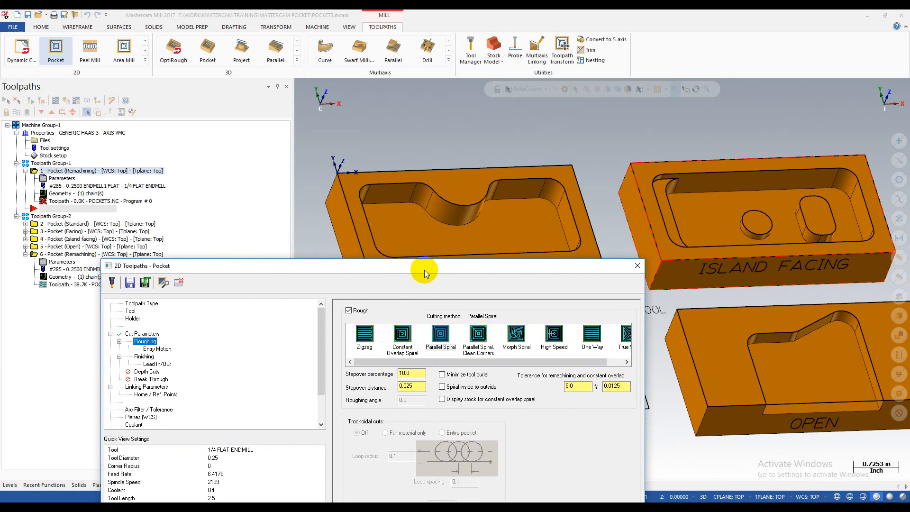
pyautogui.click(350, 312)
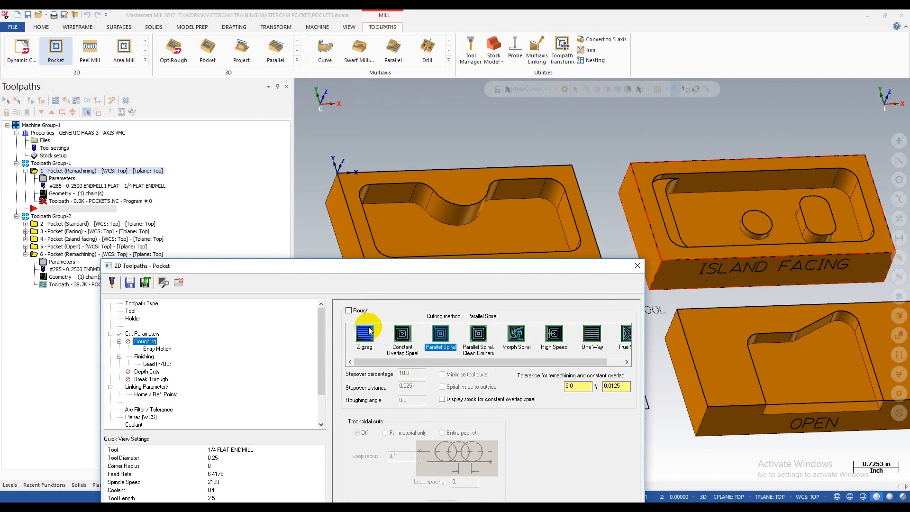
pyautogui.click(348, 311)
pyautogui.moveTo(386, 269); pyautogui.dragTo(333, 75)
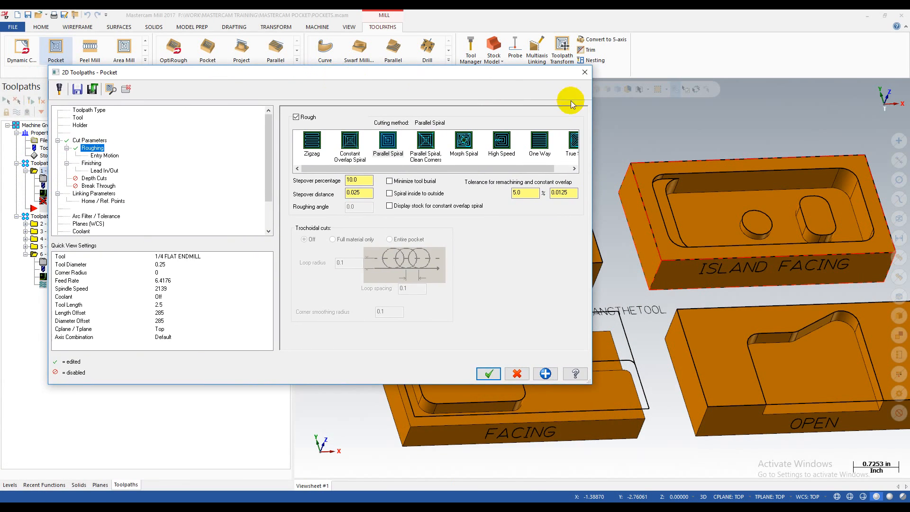
pyautogui.moveTo(591, 95)
pyautogui.mouseDown()
pyautogui.moveTo(413, 90)
pyautogui.moveTo(596, 93)
pyautogui.mouseUp()
pyautogui.moveTo(365, 170)
pyautogui.mouseDown()
pyautogui.moveTo(429, 171)
pyautogui.moveTo(327, 177)
pyautogui.moveTo(427, 177)
pyautogui.moveTo(360, 176)
pyautogui.mouseUp()
# - Try the Constant Overlap Spiral, Zigzag and Parallel Spiral cutting methods and compare them with the STANDARD block
pyautogui.click(347, 141)
pyautogui.moveTo(406, 74); pyautogui.dragTo(416, 203)
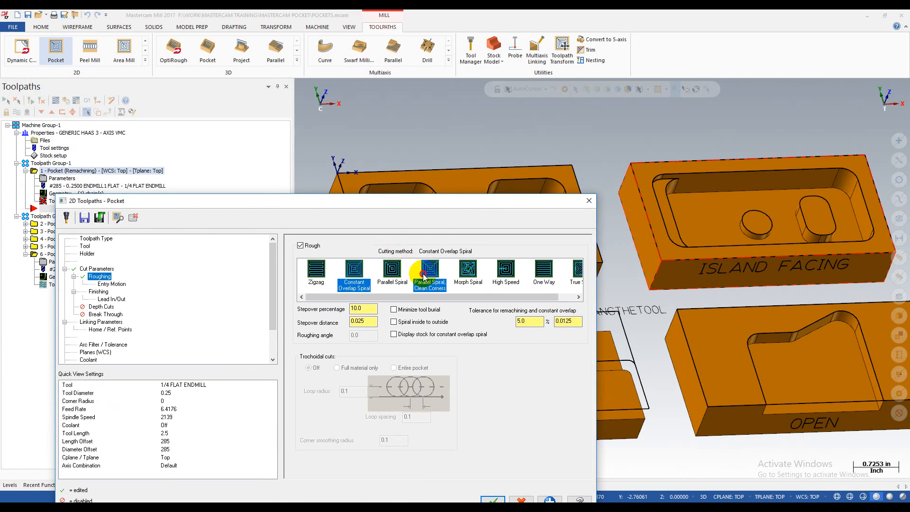
pyautogui.click(317, 273)
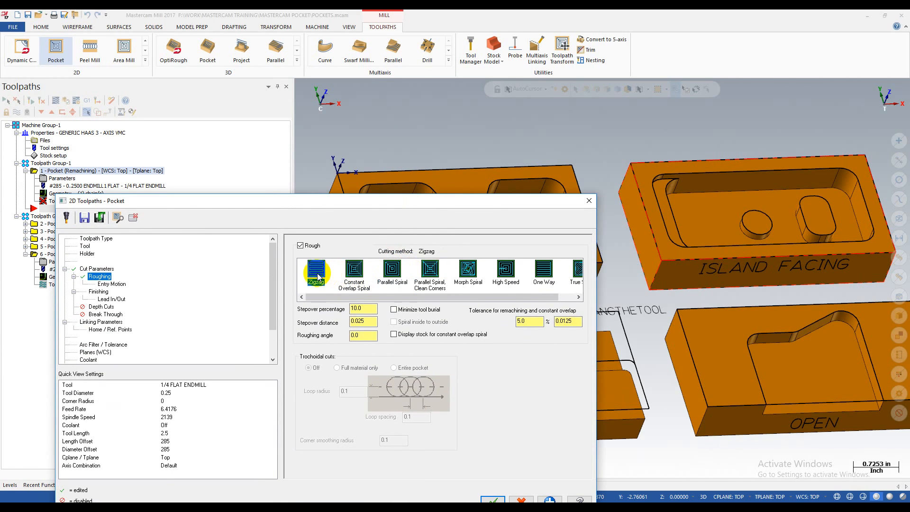
pyautogui.click(356, 270)
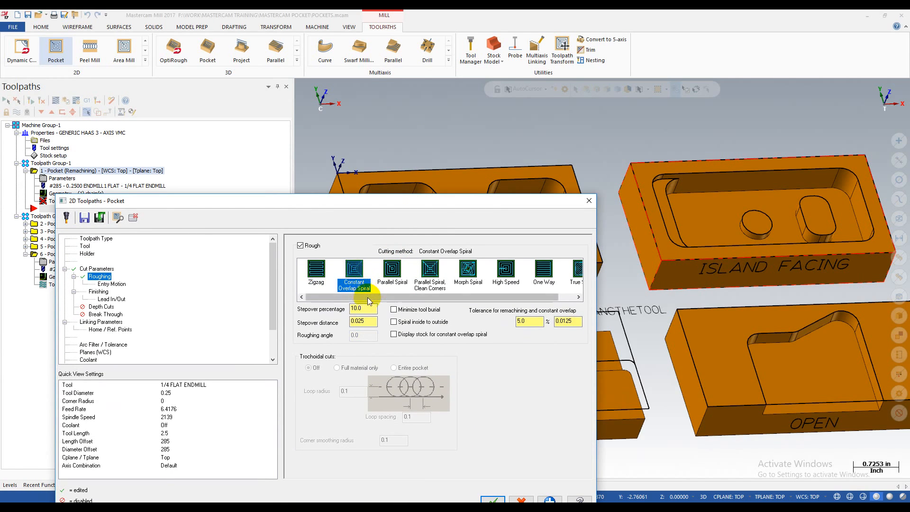
pyautogui.click(392, 272)
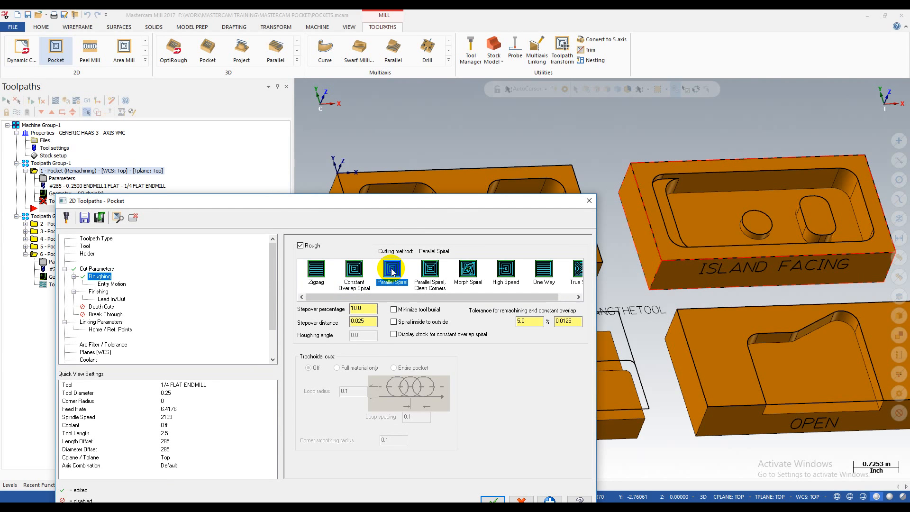
pyautogui.moveTo(457, 201); pyautogui.dragTo(367, 371)
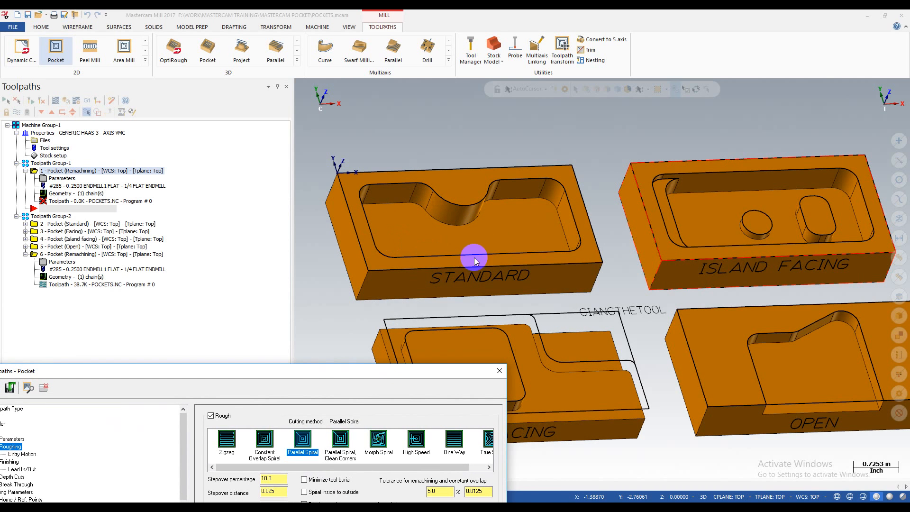
pyautogui.moveTo(388, 373); pyautogui.dragTo(452, 164)
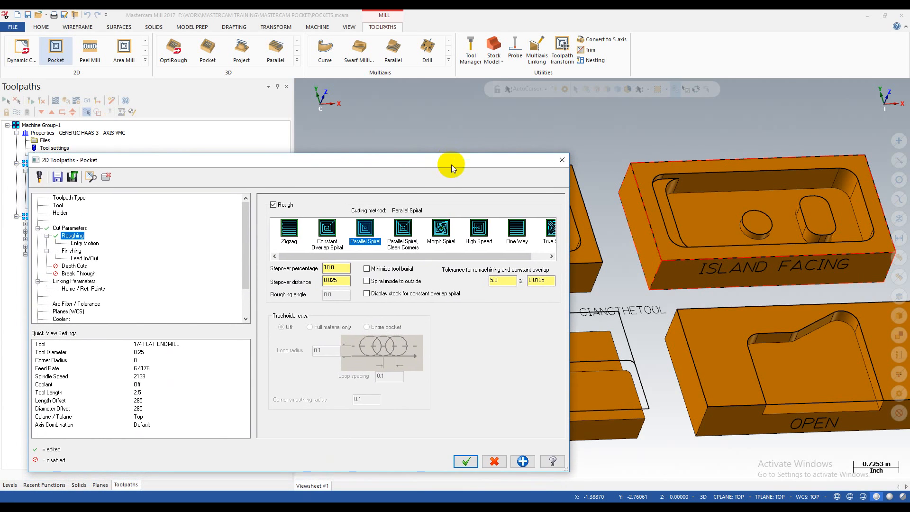
# - Try the Parallel Spiral, Clean Corners, One Way and True Spiral cutting methods to see which roughing options each offers
pyautogui.click(403, 230)
pyautogui.click(490, 230)
pyautogui.click(517, 229)
pyautogui.moveTo(497, 257)
pyautogui.mouseDown()
pyautogui.moveTo(513, 256)
pyautogui.moveTo(496, 257)
pyautogui.mouseUp()
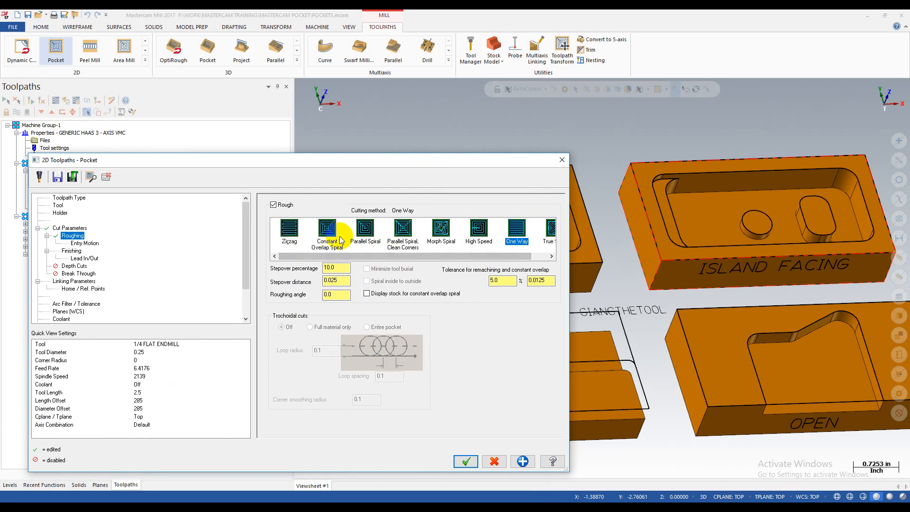
pyautogui.moveTo(436, 160); pyautogui.dragTo(423, 190)
pyautogui.moveTo(485, 287); pyautogui.dragTo(504, 287)
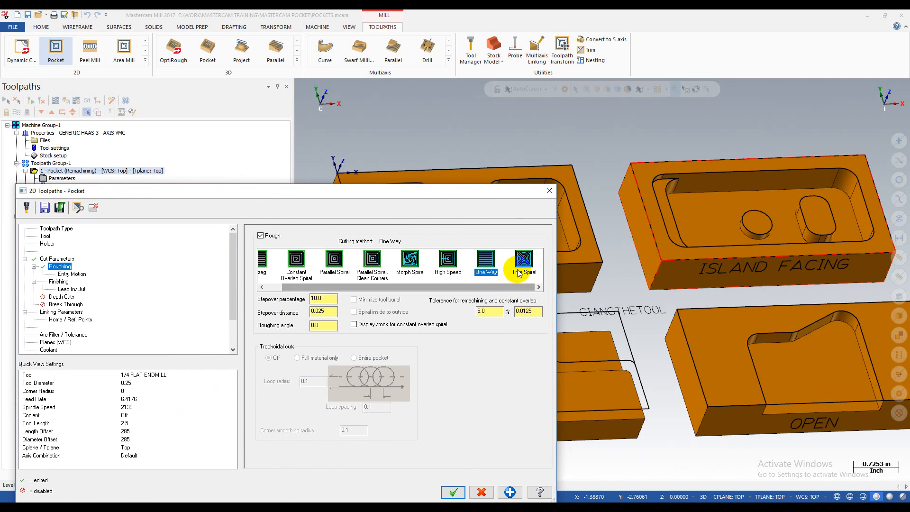
pyautogui.moveTo(486, 195); pyautogui.dragTo(448, 211)
pyautogui.click(497, 275)
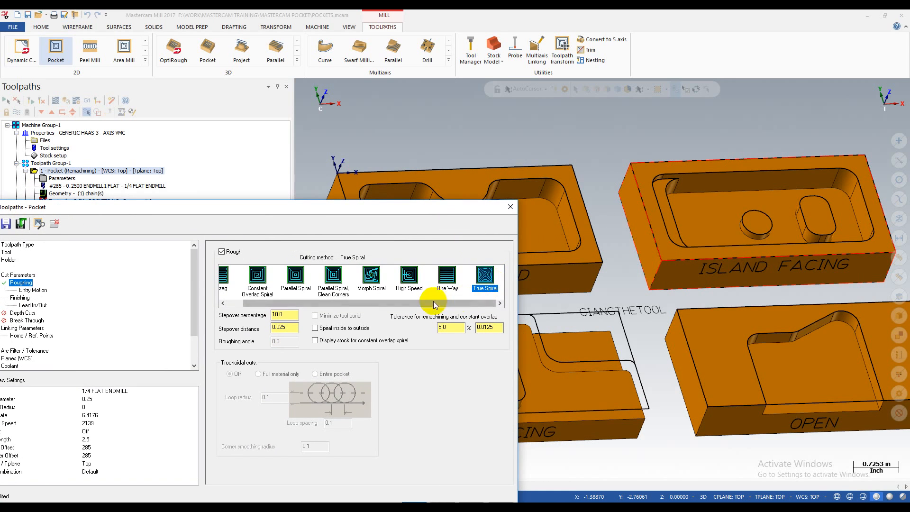
pyautogui.moveTo(406, 304); pyautogui.dragTo(449, 301)
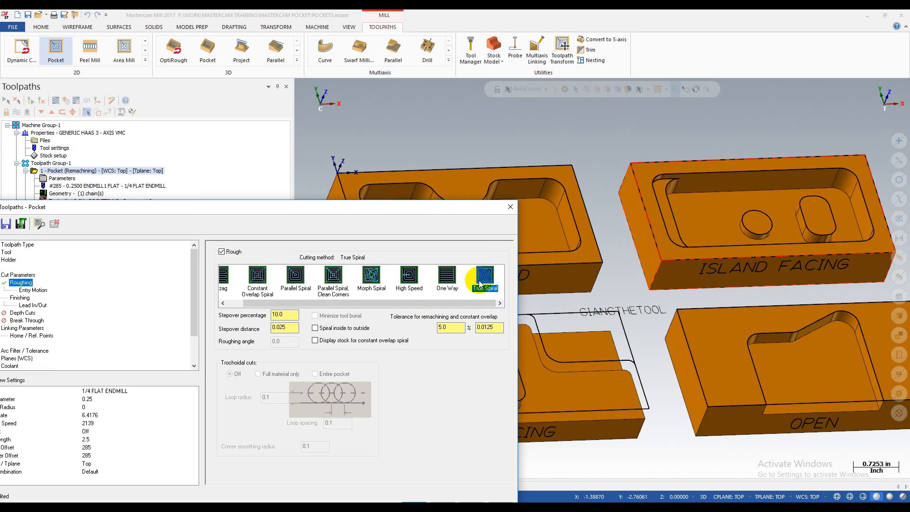
pyautogui.moveTo(473, 302); pyautogui.dragTo(330, 316)
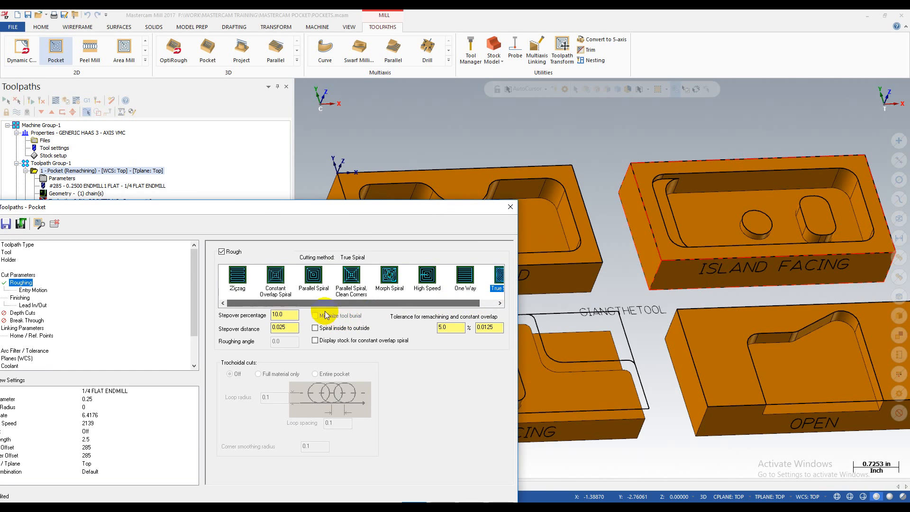
# - Compare the cutting methods from Constant Overlap Spiral to One Way once more and choose Parallel Spiral
pyautogui.click(277, 280)
pyautogui.moveTo(362, 211); pyautogui.dragTo(426, 147)
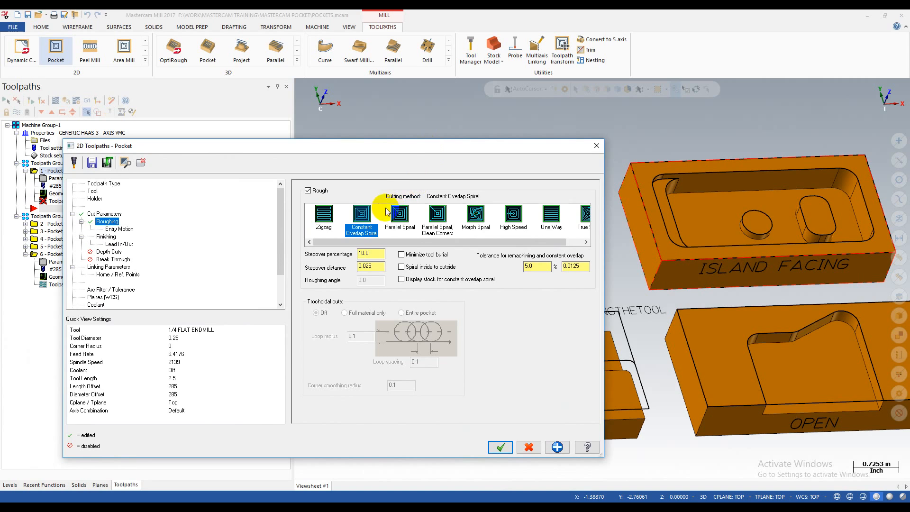
pyautogui.click(400, 230)
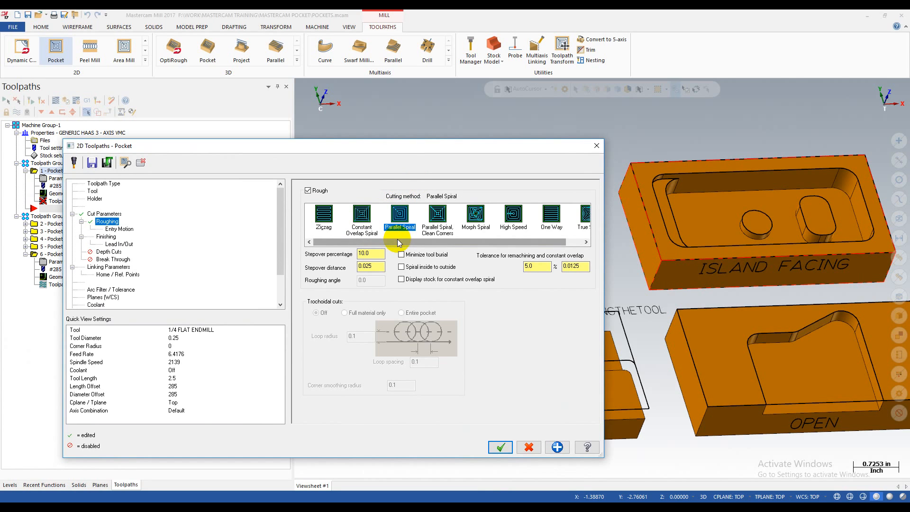
pyautogui.click(438, 218)
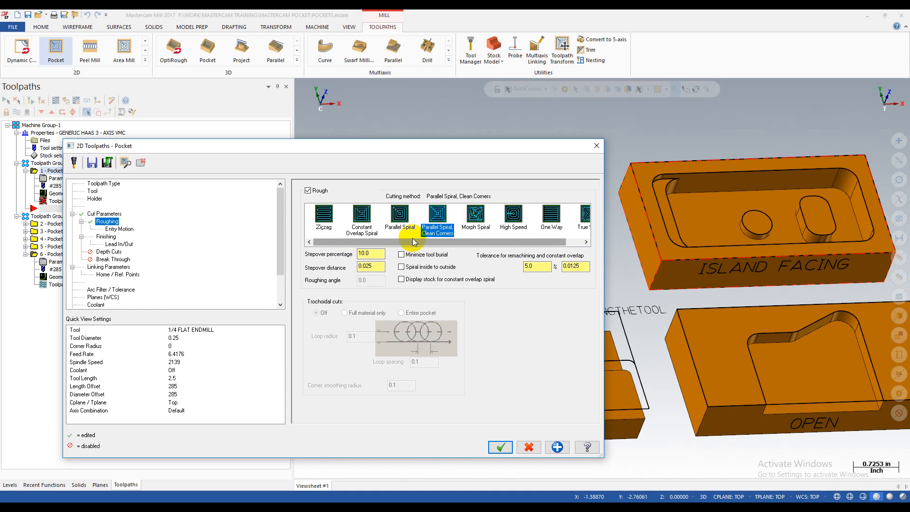
pyautogui.click(475, 215)
pyautogui.click(511, 214)
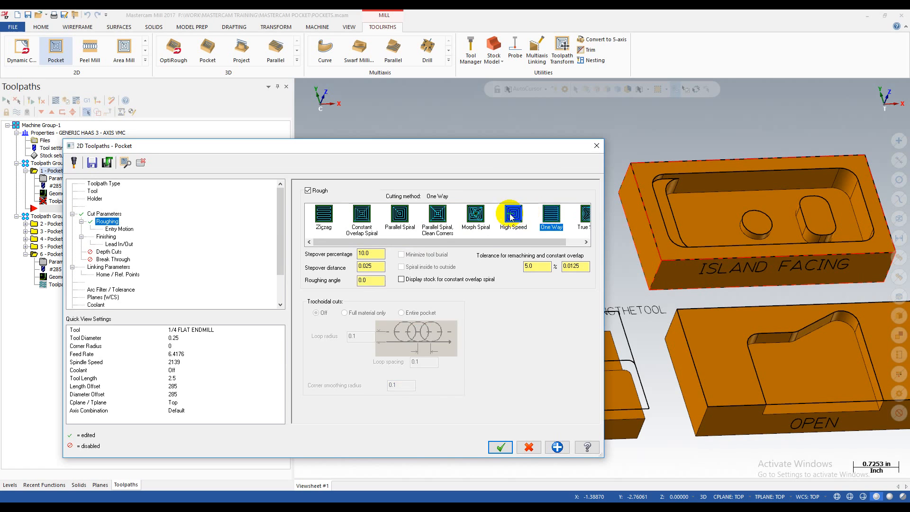
pyautogui.click(439, 216)
pyautogui.click(401, 216)
pyautogui.click(362, 216)
pyautogui.click(437, 216)
pyautogui.click(404, 219)
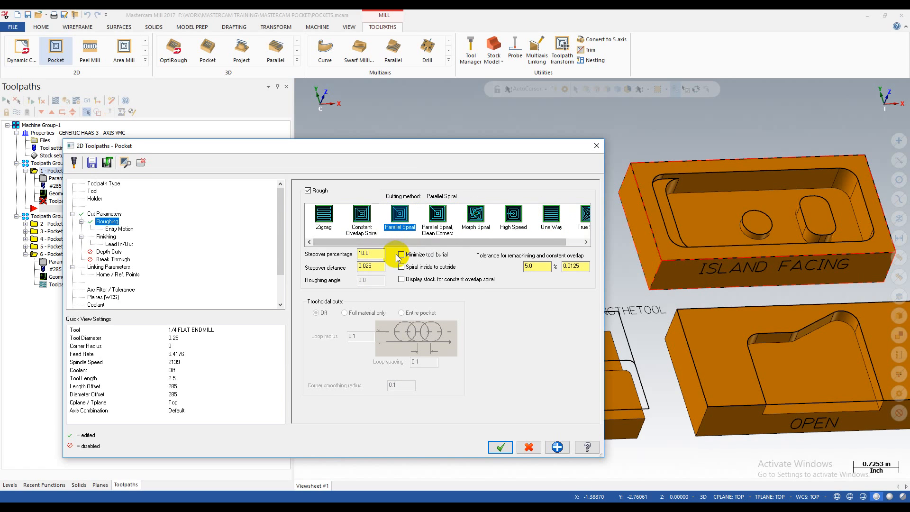
# - Check the roughing stepover percentage and distance against the selected end mill's diameter, and return to the roughing settings
pyautogui.doubleClick(369, 255)
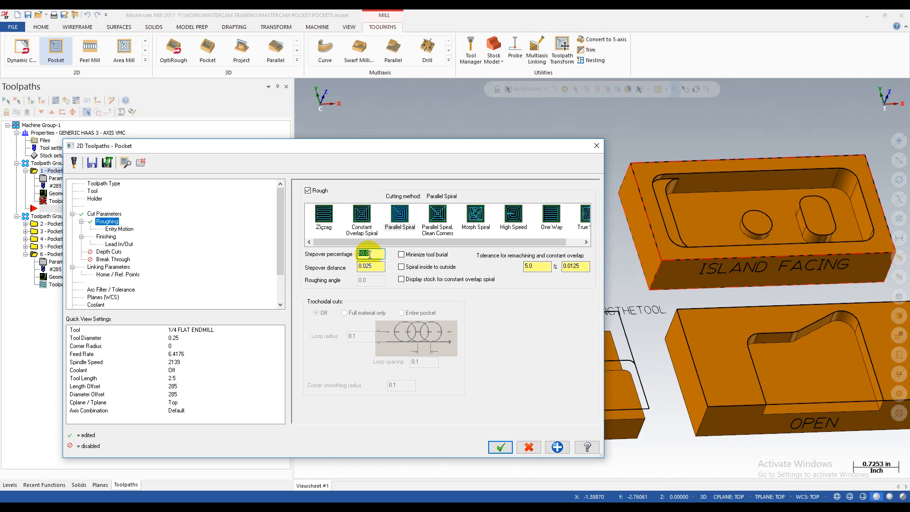
pyautogui.doubleClick(379, 255)
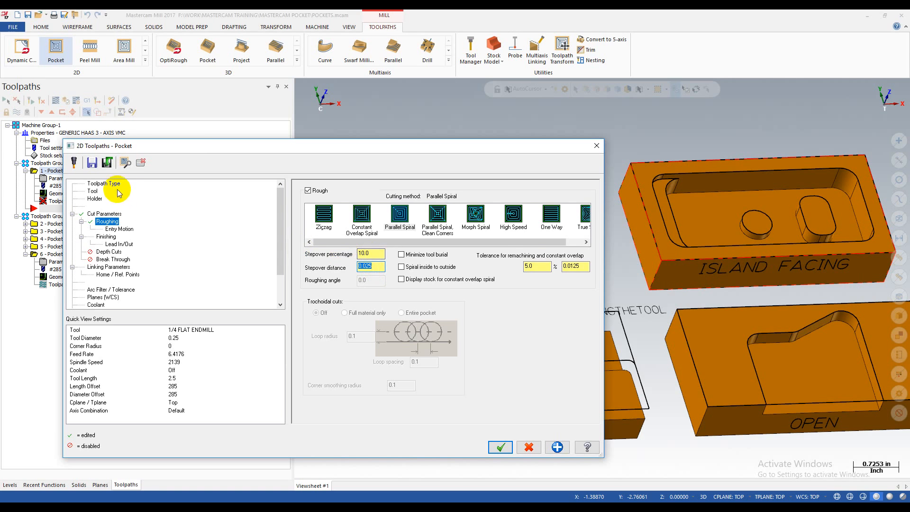
pyautogui.click(107, 184)
pyautogui.click(94, 199)
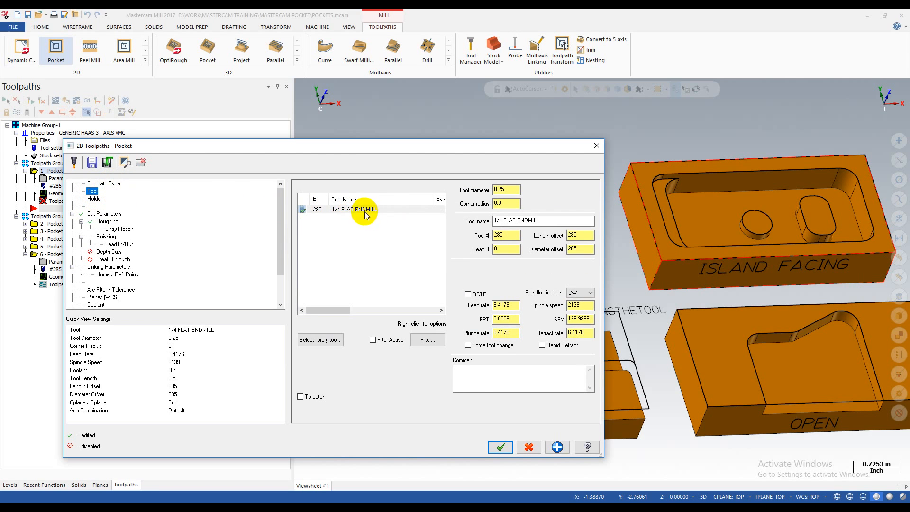
pyautogui.click(108, 215)
pyautogui.click(107, 221)
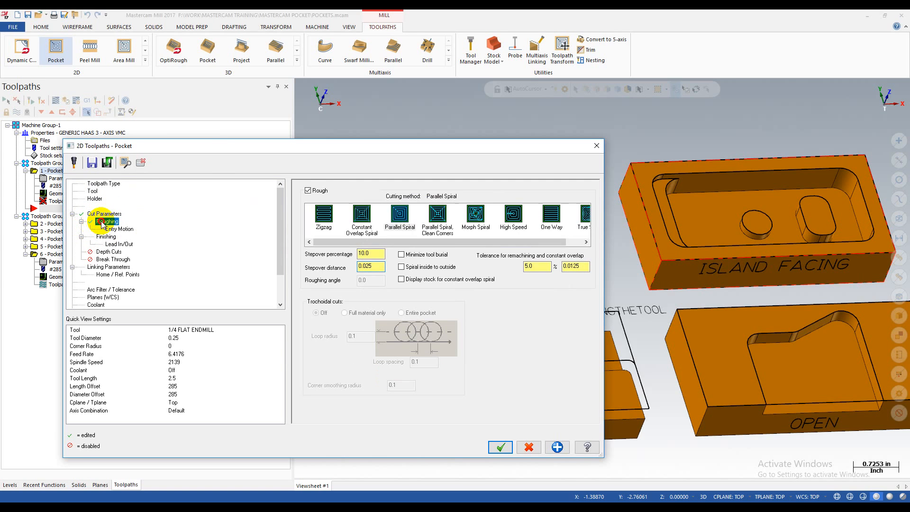
# - Try a roughing stepover of 75 percent, and set the stepover percentage to 50
pyautogui.click(375, 267)
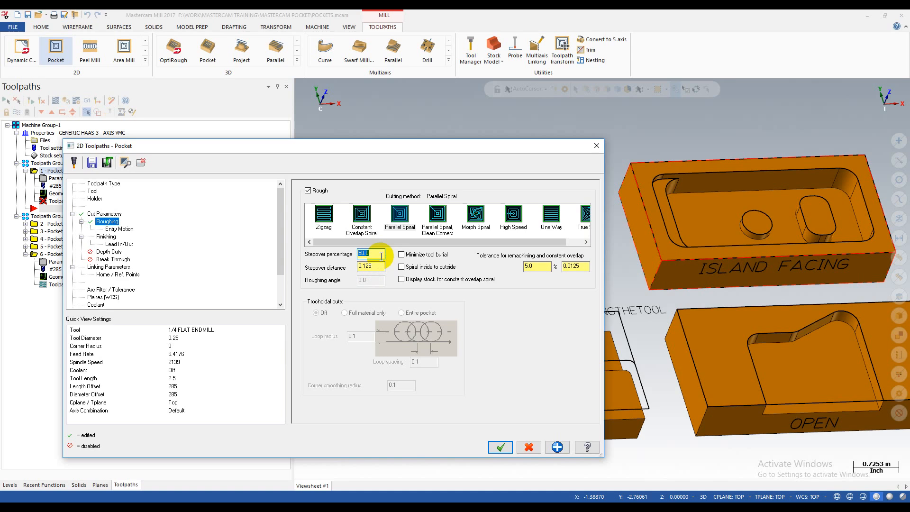
pyautogui.click(362, 266)
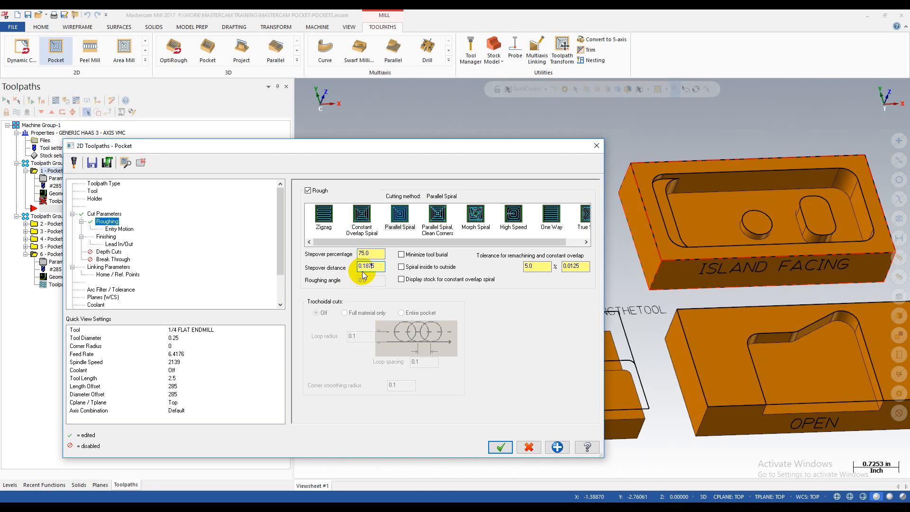
pyautogui.click(368, 267)
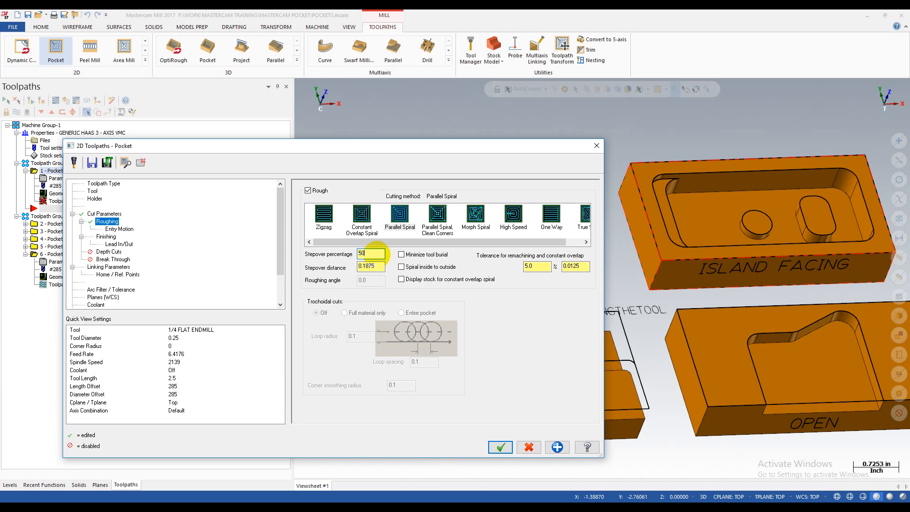
pyautogui.click(368, 266)
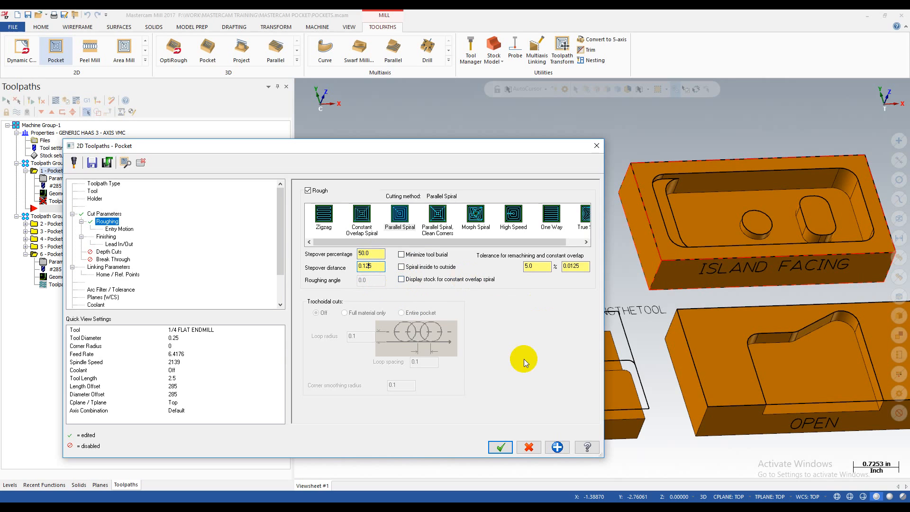
# - Look up the field definitions for the pocket roughing options in the help, and close the help window
pyautogui.click(414, 259)
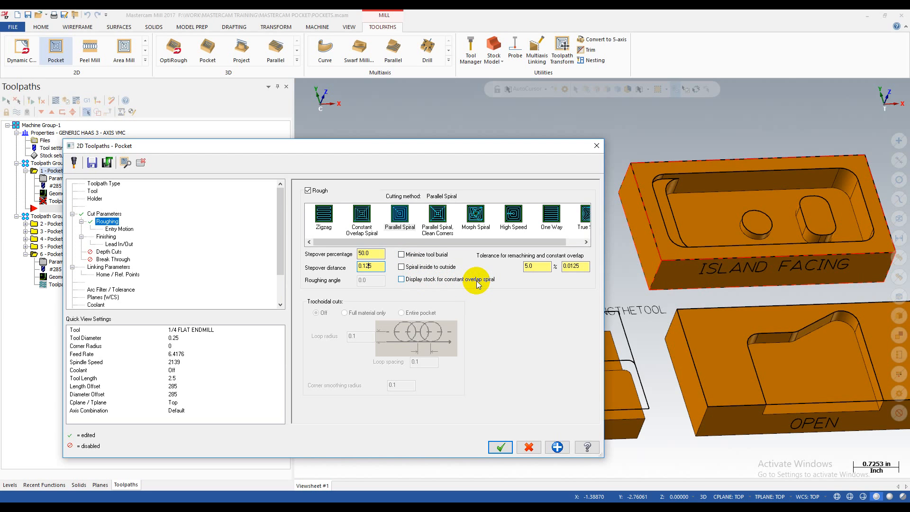
pyautogui.click(586, 447)
pyautogui.click(303, 104)
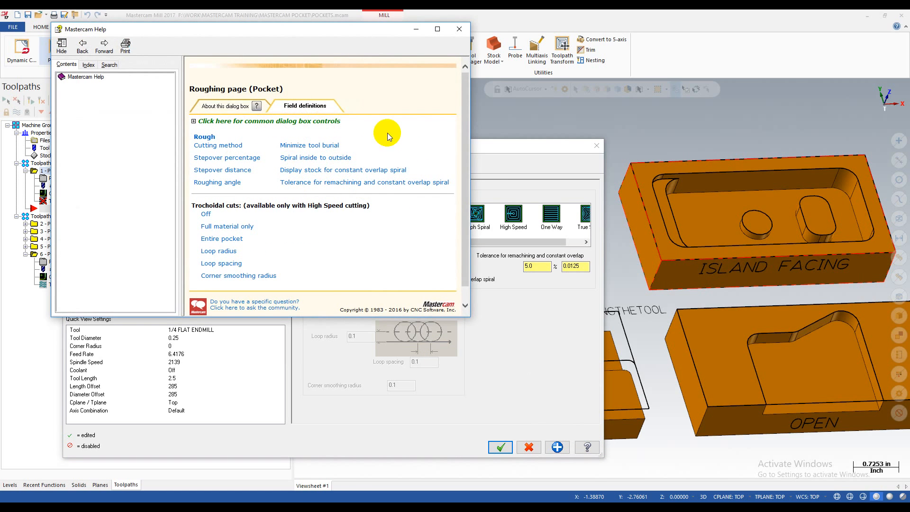
pyautogui.click(459, 29)
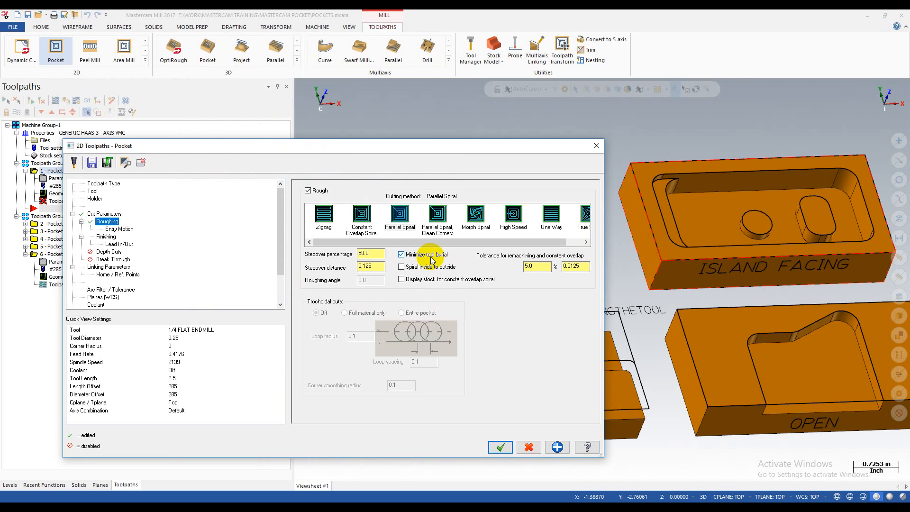
# - Enable Minimize tool burial and Spiral inside to outside for the roughing passes, comparing the spiral direction with the STANDARD block
pyautogui.click(425, 261)
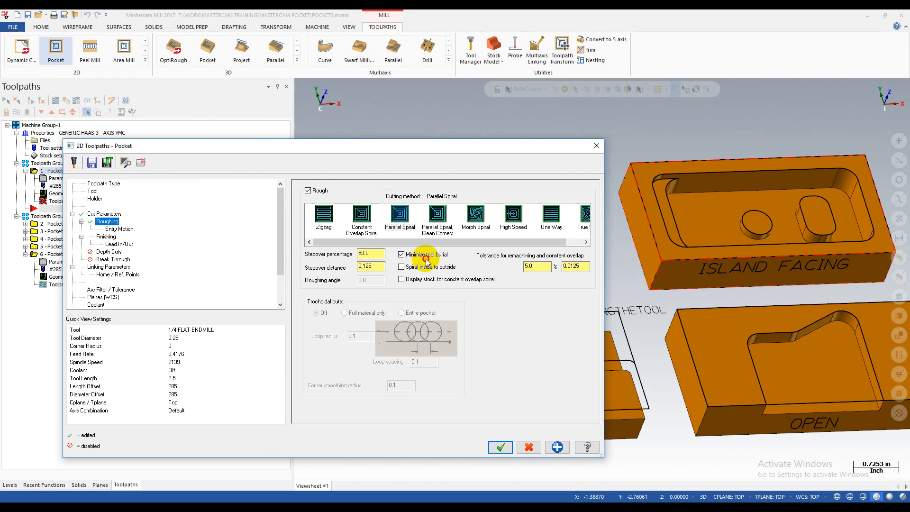
pyautogui.click(416, 266)
pyautogui.moveTo(482, 158); pyautogui.dragTo(484, 340)
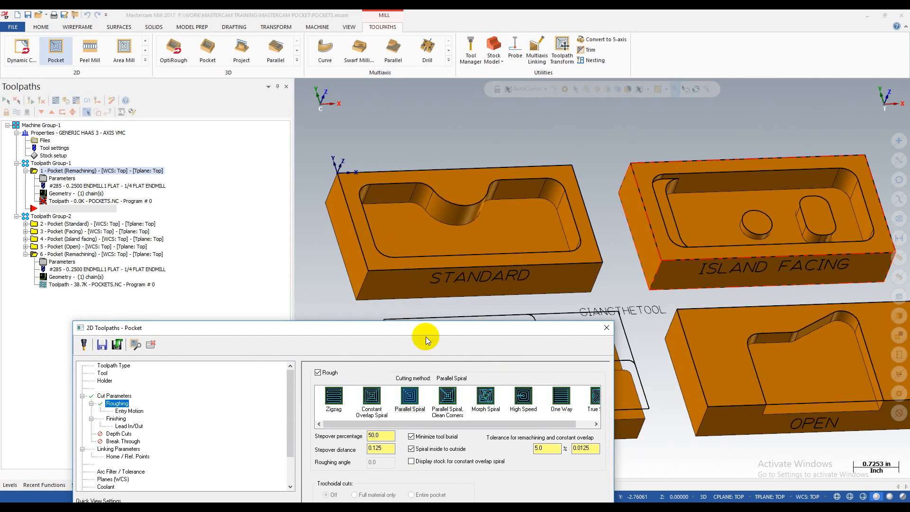
pyautogui.click(428, 449)
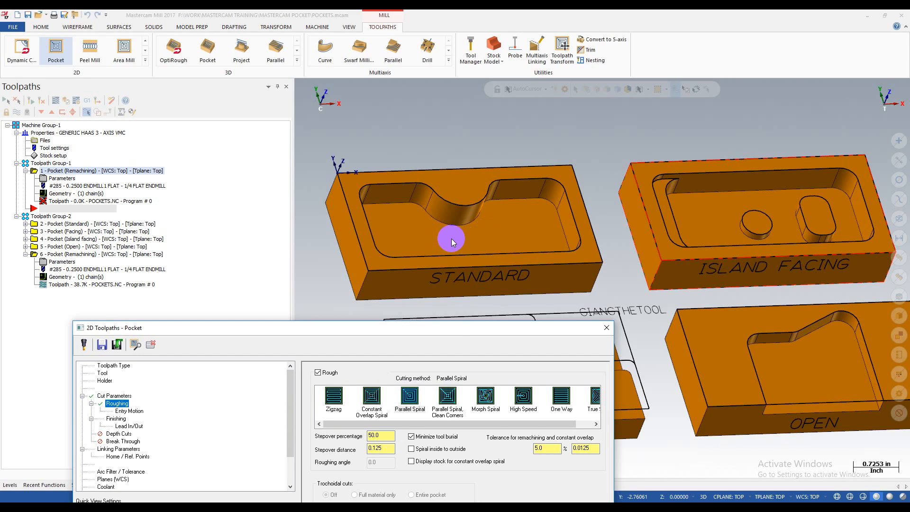
pyautogui.moveTo(450, 331); pyautogui.dragTo(479, 208)
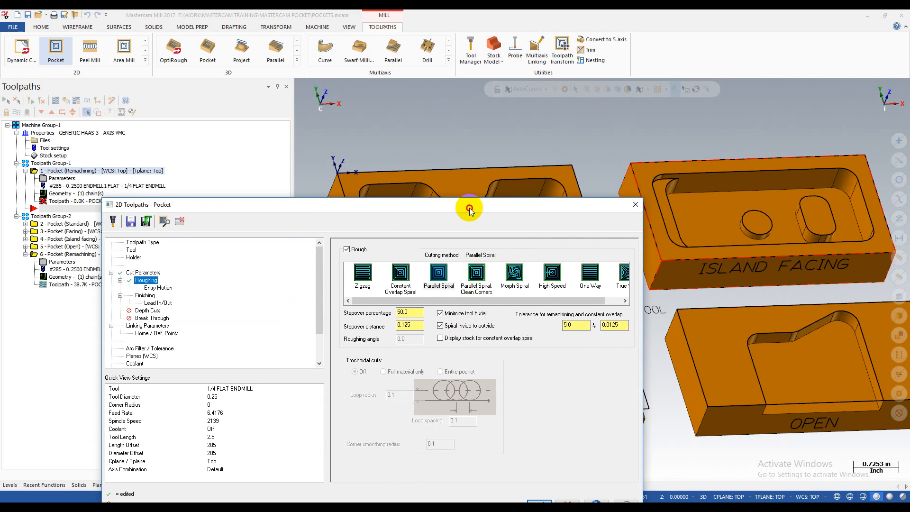
# - Check the remachining tolerance in the roughing settings, and open the Entry Motion settings with the STANDARD block in view
pyautogui.moveTo(470, 208); pyautogui.dragTo(513, 132)
pyautogui.doubleClick(630, 252)
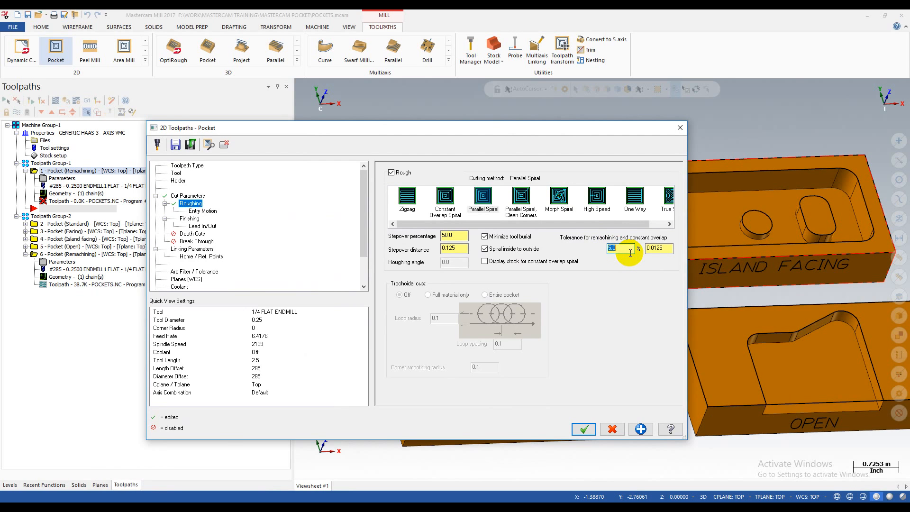
pyautogui.click(202, 211)
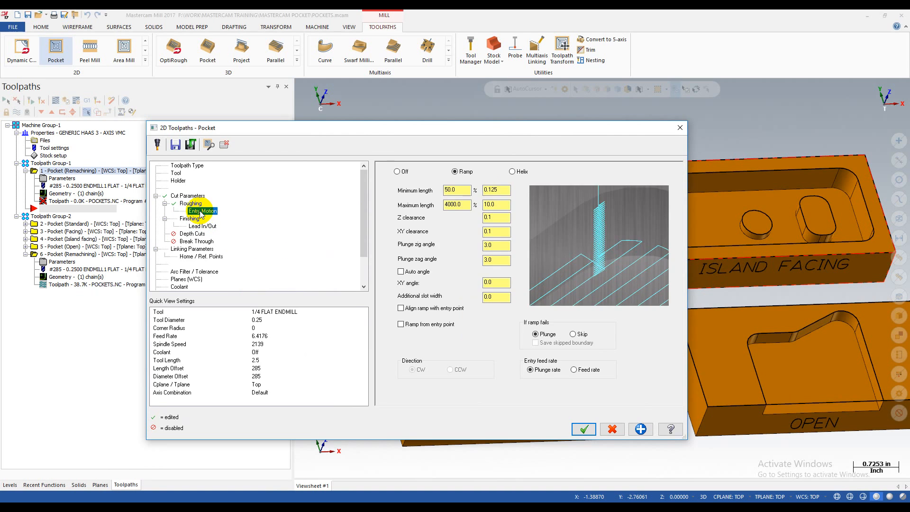
pyautogui.click(190, 203)
pyautogui.click(203, 211)
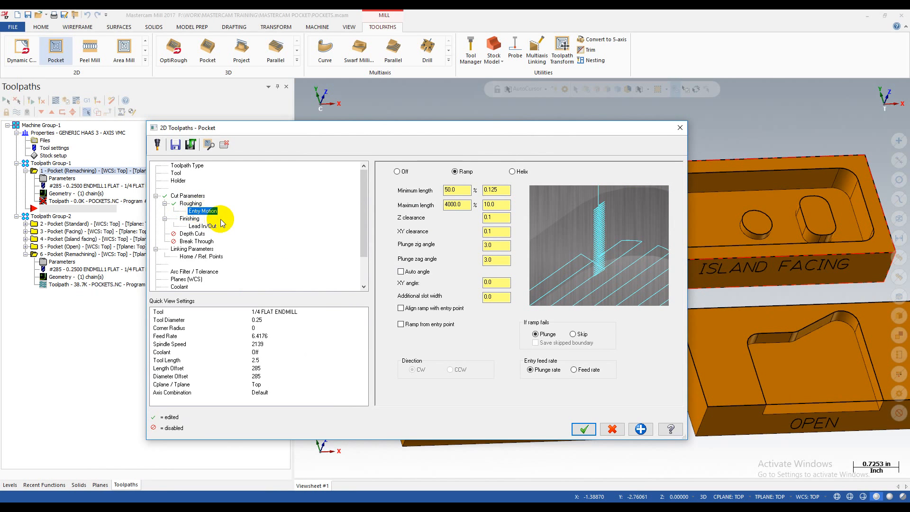
pyautogui.moveTo(425, 134); pyautogui.dragTo(395, 301)
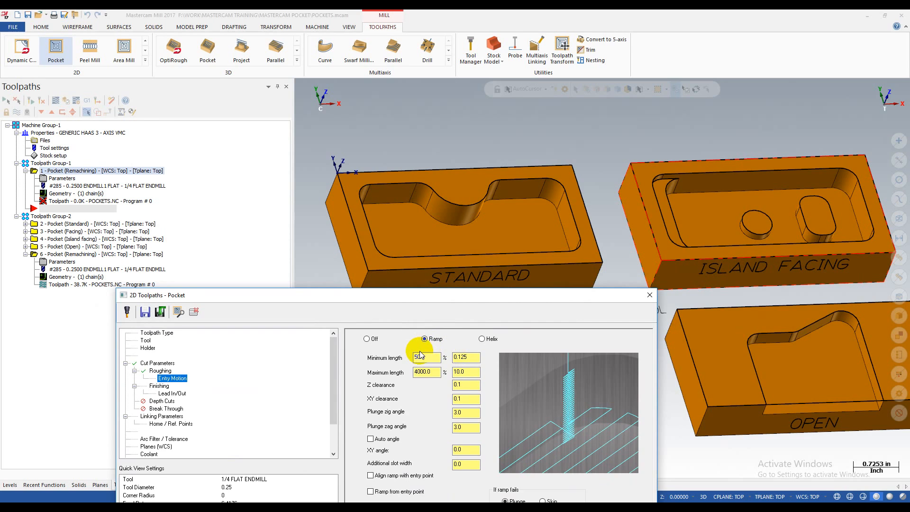
# - Compare the Off, Ramp and Helix entry motions for the pocket, returning to Ramp
pyautogui.click(375, 340)
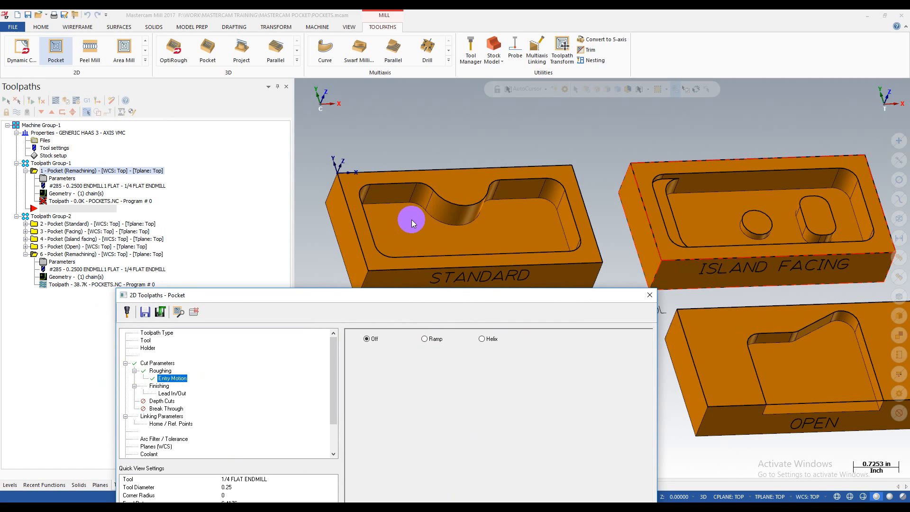
pyautogui.click(424, 340)
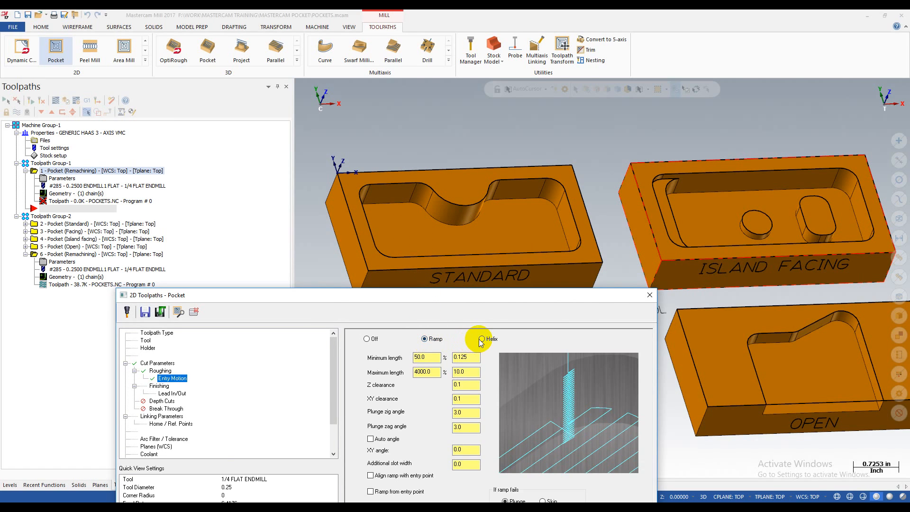
pyautogui.click(481, 339)
pyautogui.click(434, 339)
pyautogui.click(486, 340)
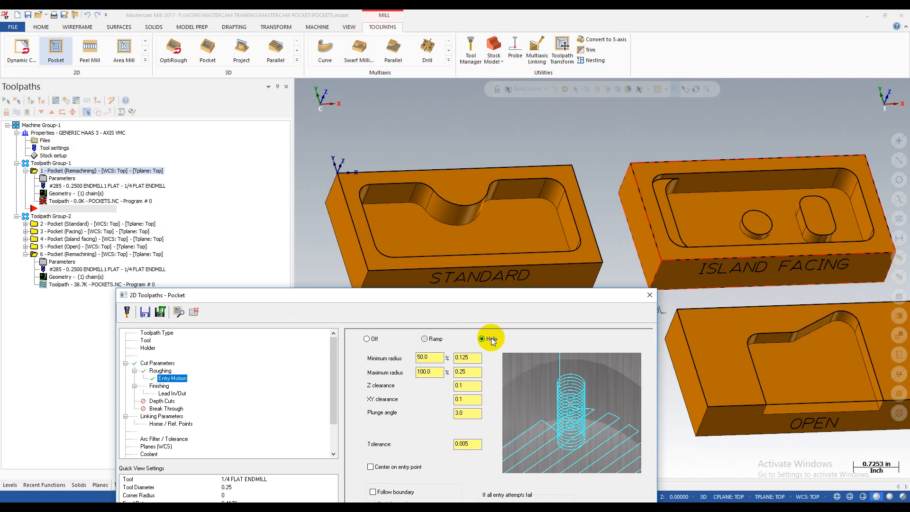
pyautogui.click(438, 340)
pyautogui.click(439, 340)
pyautogui.moveTo(446, 298); pyautogui.dragTo(437, 162)
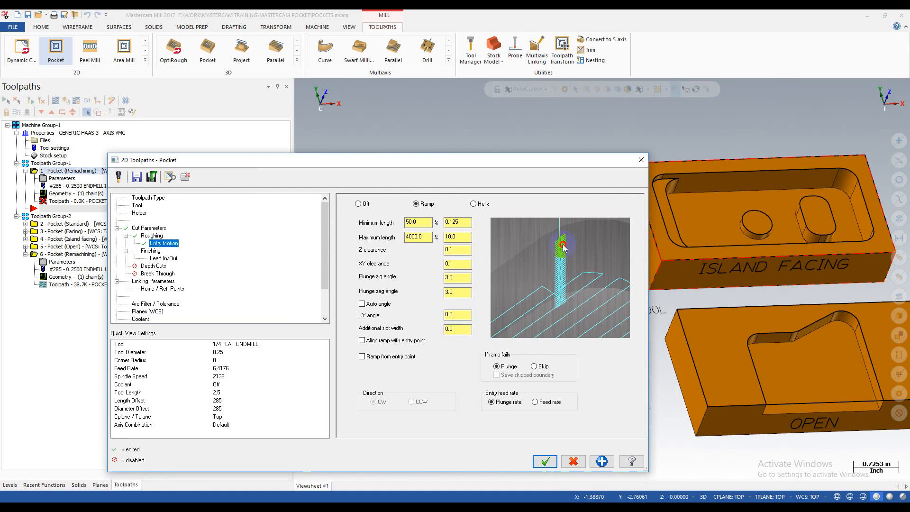
# - Compare the Helix entry's preview and parameters with the Ramp entry's length settings, ending on Ramp
pyautogui.click(489, 207)
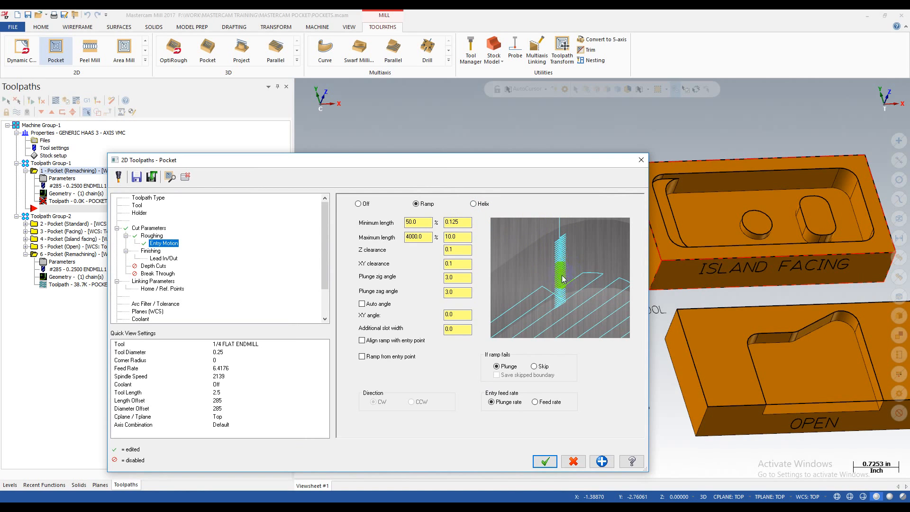
pyautogui.click(480, 205)
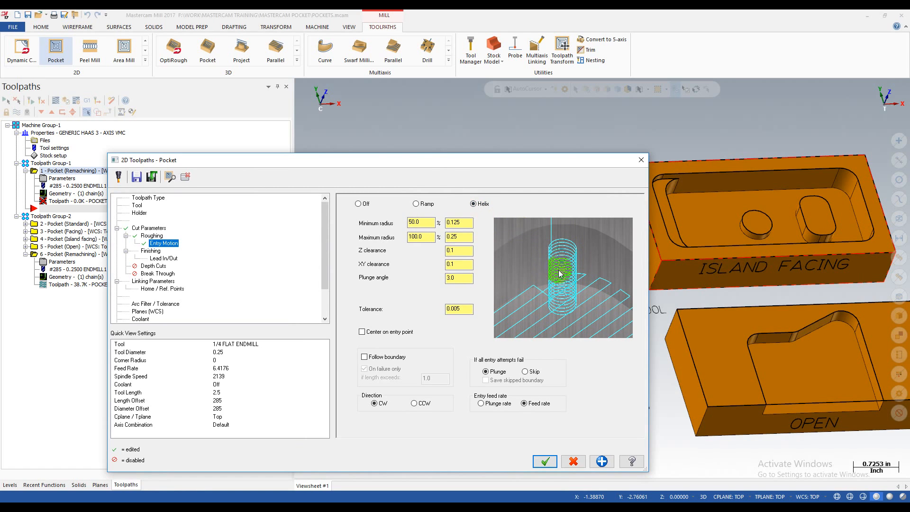
pyautogui.click(416, 205)
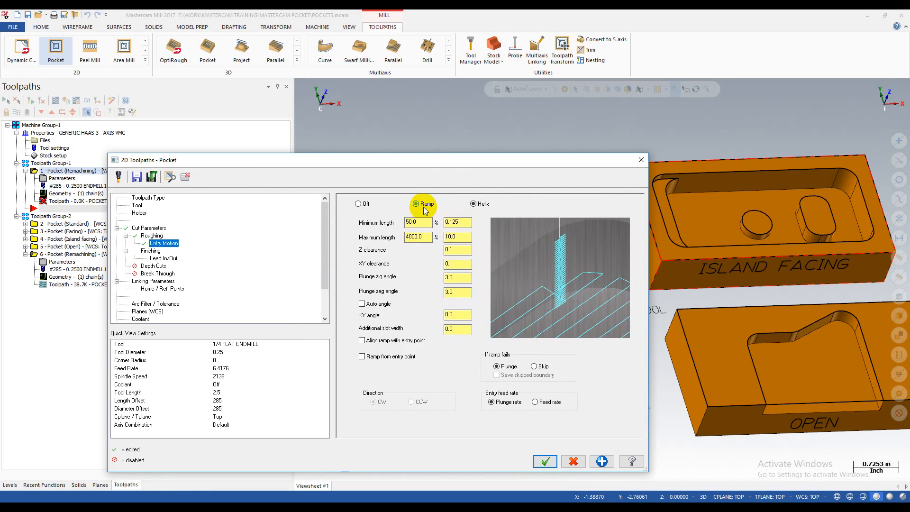
pyautogui.click(405, 238)
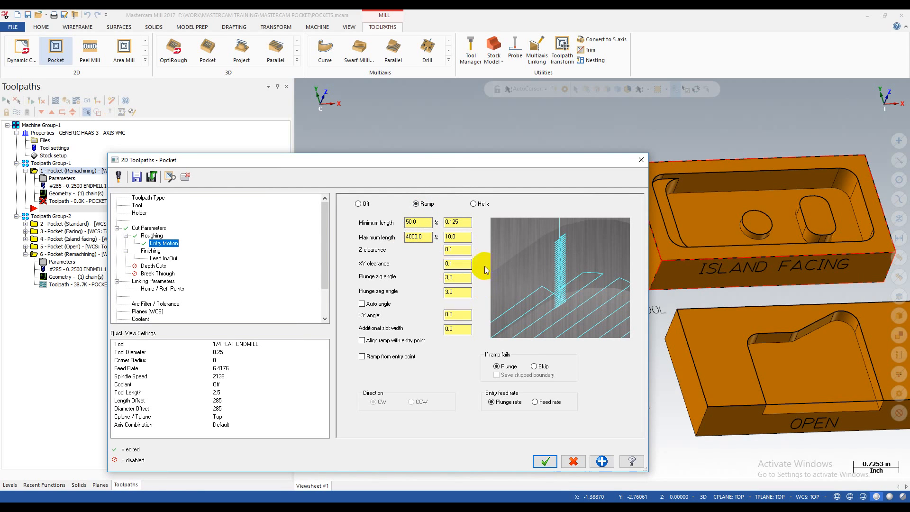
pyautogui.click(473, 204)
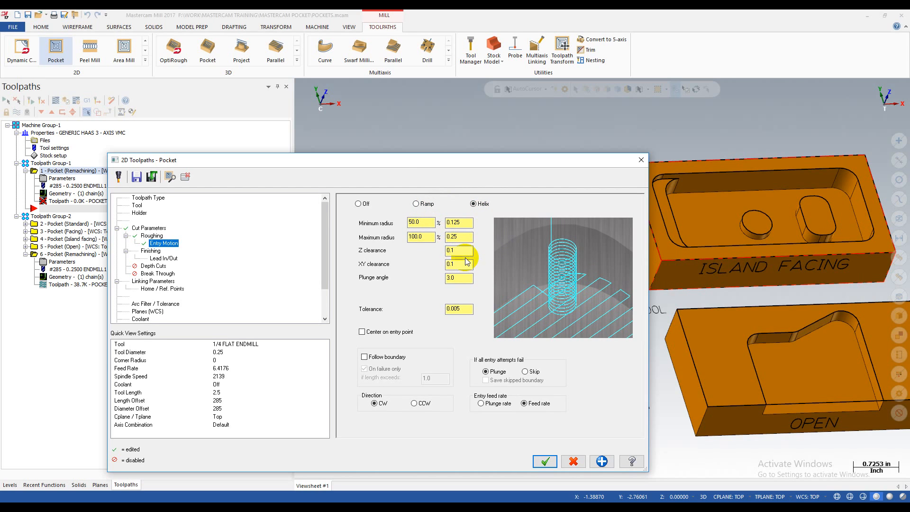
pyautogui.click(417, 204)
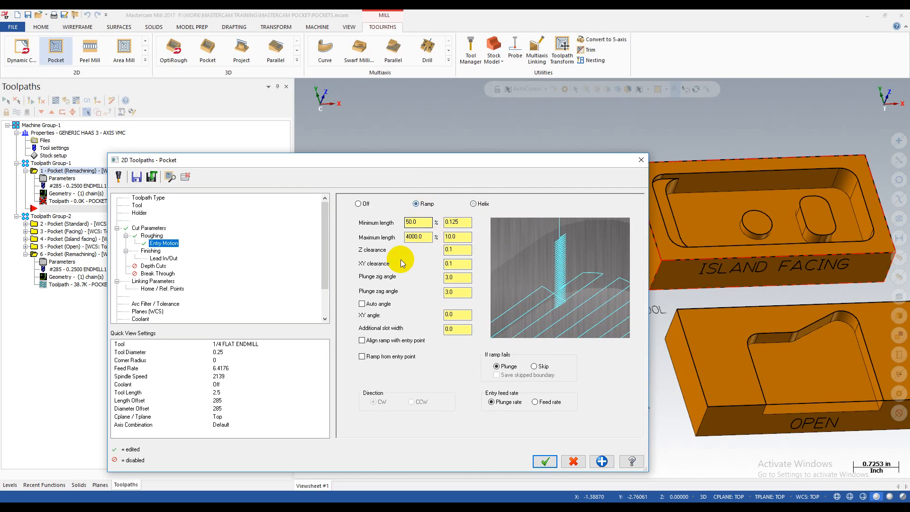
# - Examine the illustrations for the ramp's Z clearance, XY clearance, maximum length, plunge zig angle and plunge zag angle
pyautogui.click(455, 264)
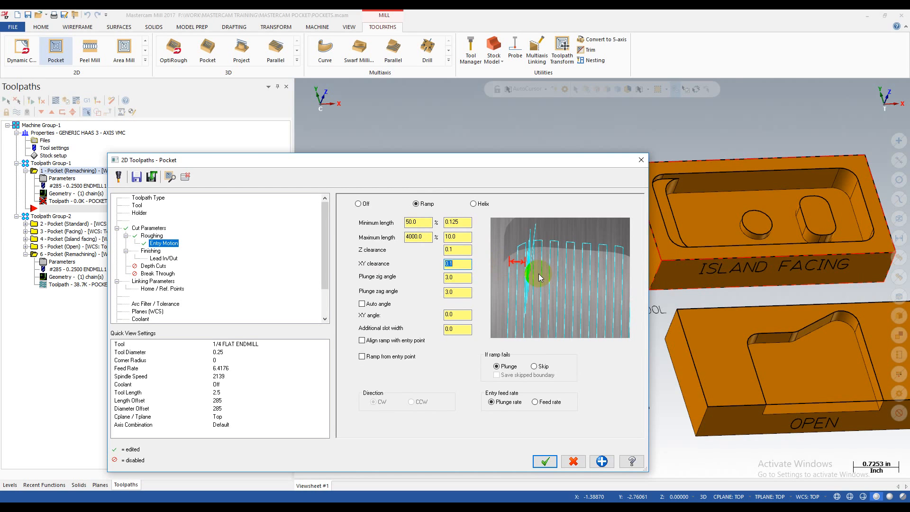
pyautogui.press('Tab')
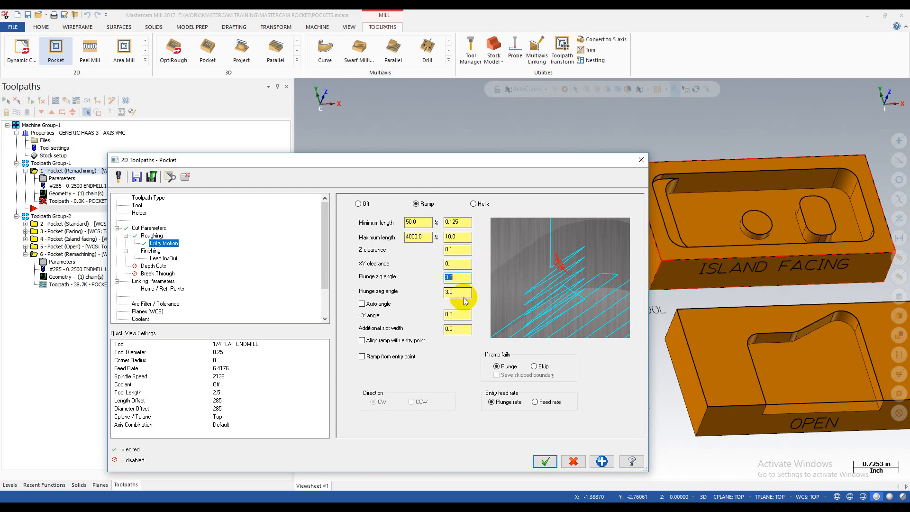
pyautogui.click(461, 292)
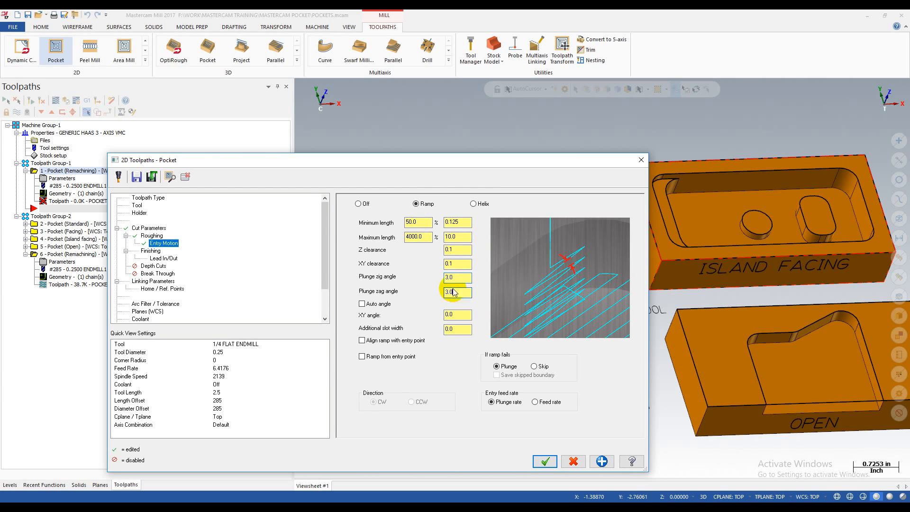
pyautogui.click(455, 250)
pyautogui.click(457, 261)
pyautogui.click(454, 249)
pyautogui.click(455, 263)
pyautogui.click(454, 278)
pyautogui.click(450, 249)
pyautogui.doubleClick(450, 248)
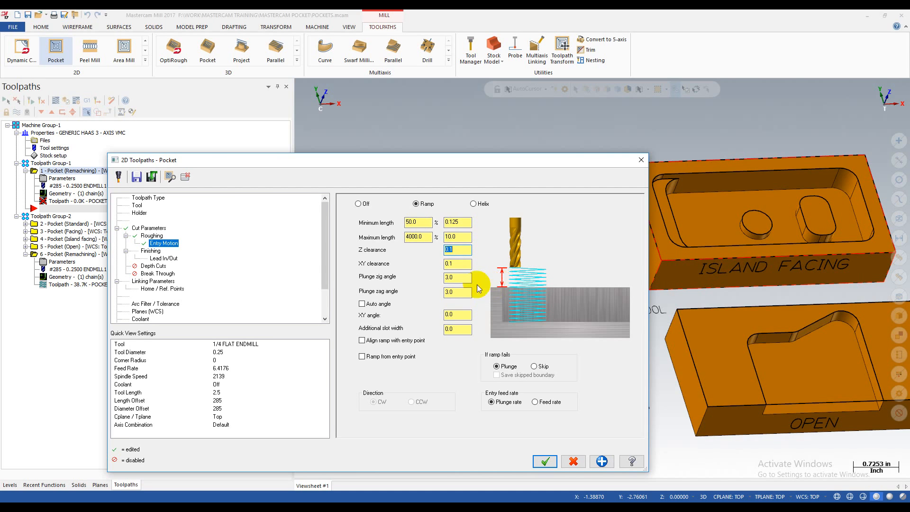
pyautogui.click(456, 263)
pyautogui.click(456, 238)
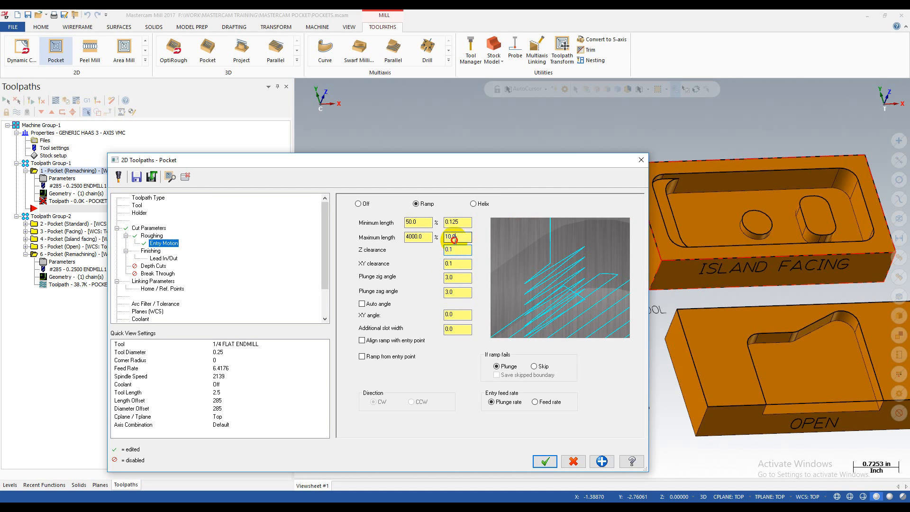
pyautogui.click(456, 265)
pyautogui.doubleClick(456, 277)
pyautogui.click(454, 292)
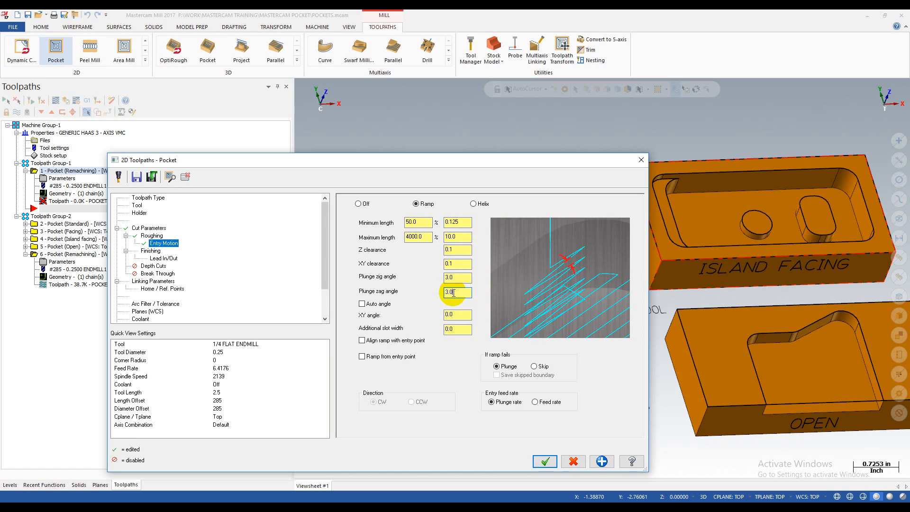
# - Compare the helix maximum radius with the ramp maximum length, staying on the Ramp entry
pyautogui.click(473, 203)
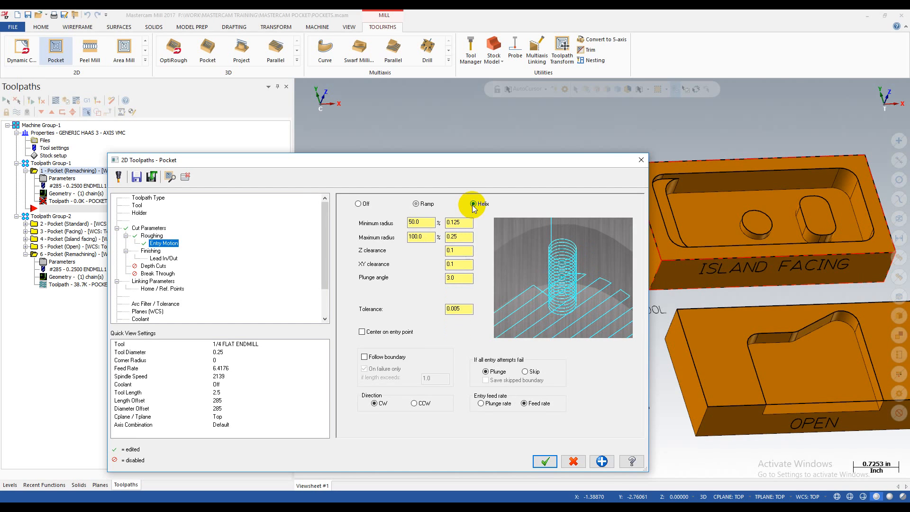
pyautogui.click(429, 207)
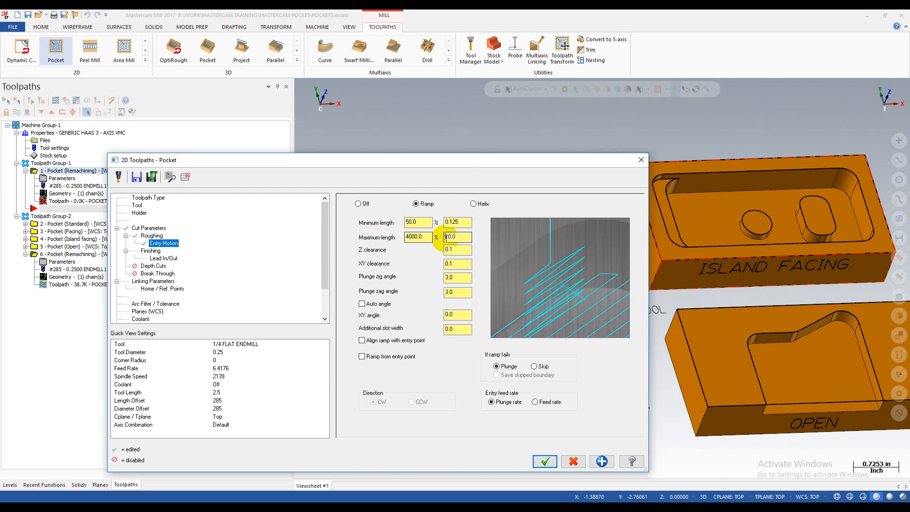
pyautogui.click(473, 203)
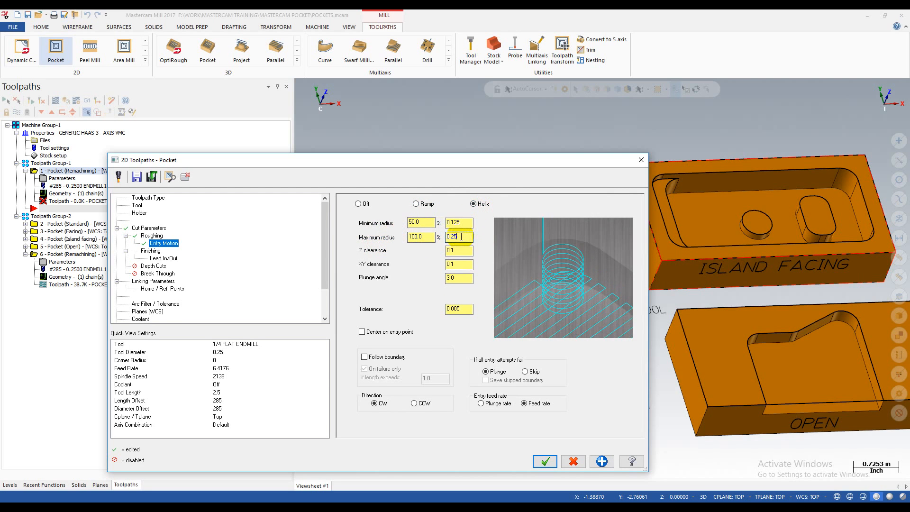
pyautogui.click(429, 205)
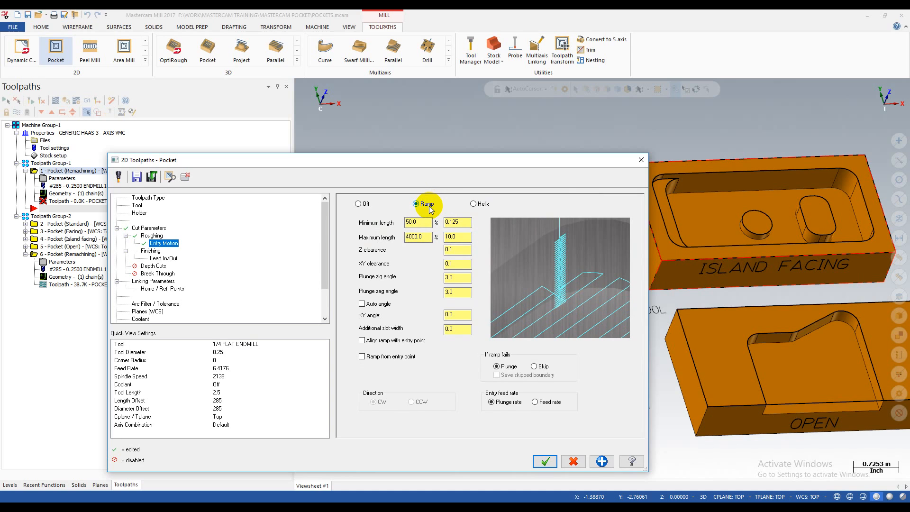
pyautogui.doubleClick(449, 235)
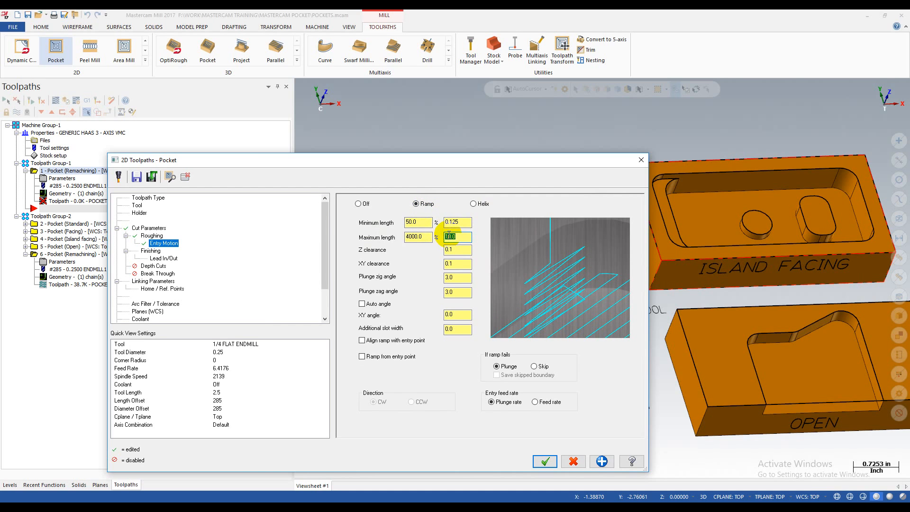
pyautogui.doubleClick(461, 237)
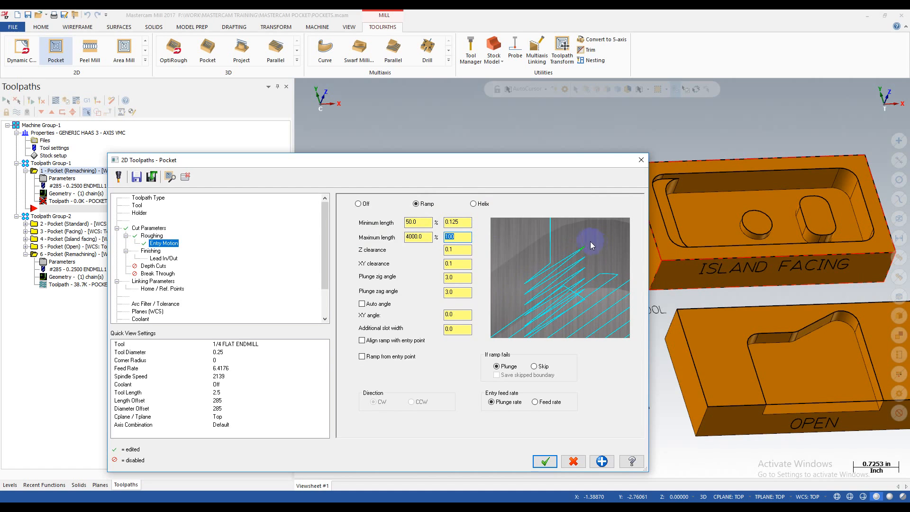
# - Compare the helix minimum radius with the ramp's minimum and maximum lengths
pyautogui.click(489, 206)
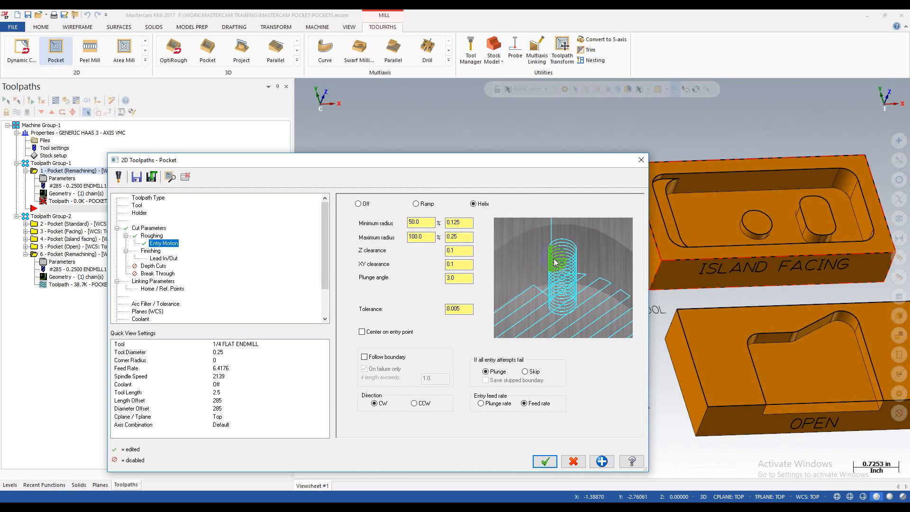
pyautogui.click(451, 222)
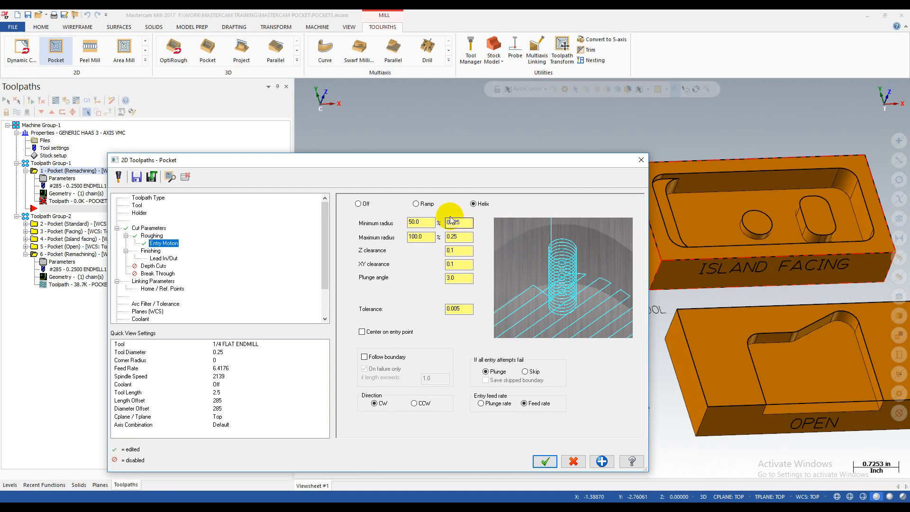
pyautogui.click(426, 204)
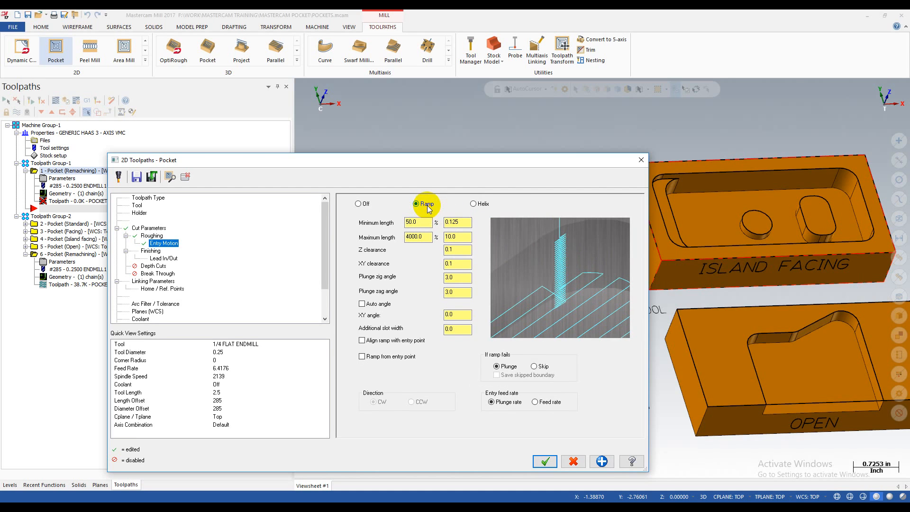
pyautogui.doubleClick(462, 223)
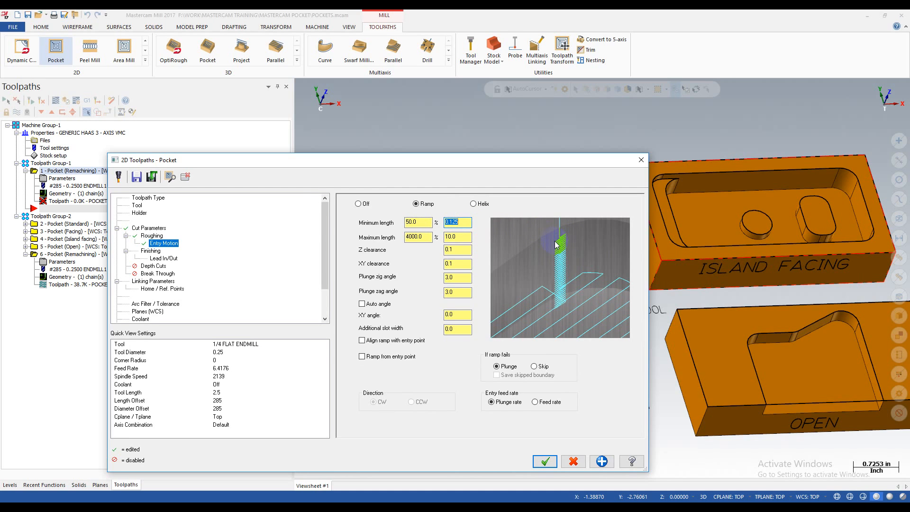
pyautogui.click(460, 225)
pyautogui.click(460, 223)
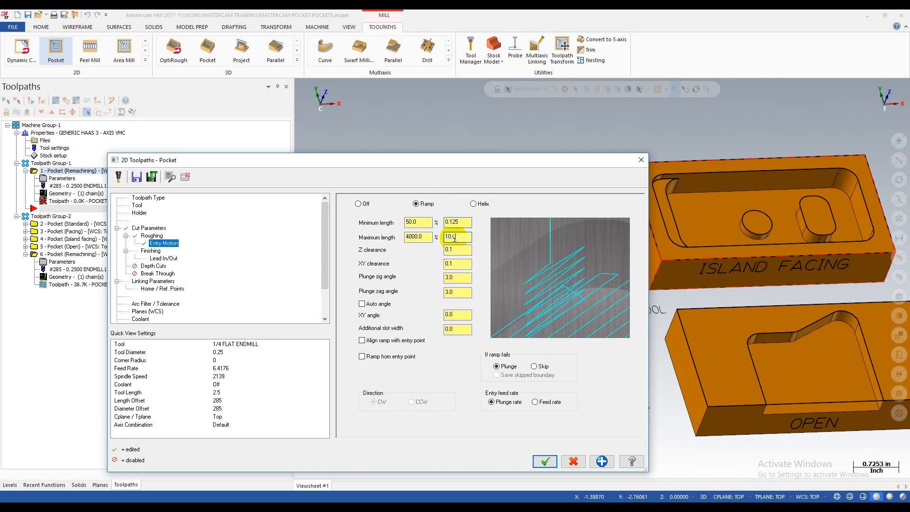
pyautogui.click(456, 222)
# - Check the helix minimum and maximum radius, and return to the Ramp entry to inspect its XY angle
pyautogui.click(473, 203)
pyautogui.doubleClick(456, 222)
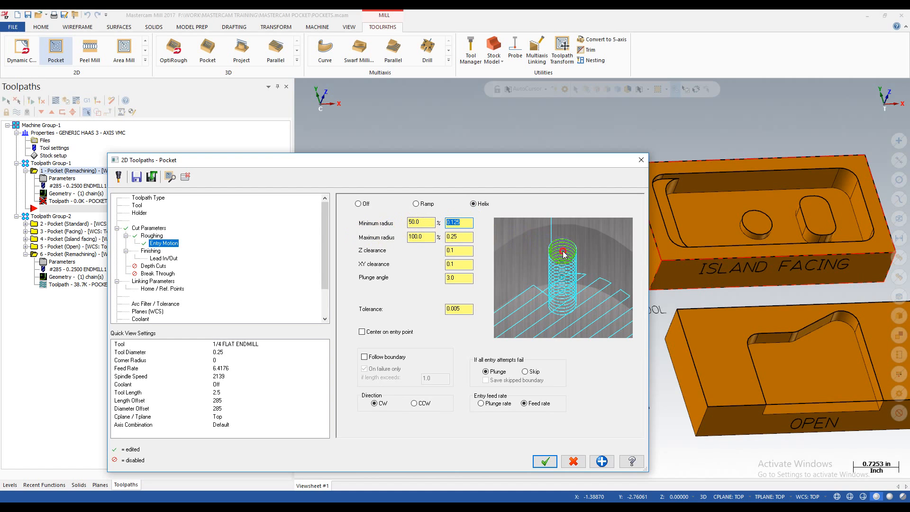
pyautogui.doubleClick(464, 237)
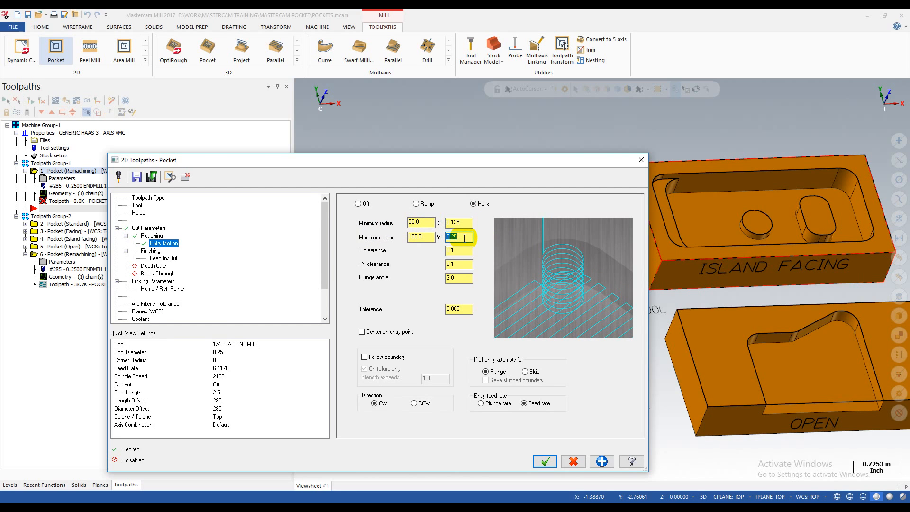
pyautogui.click(425, 206)
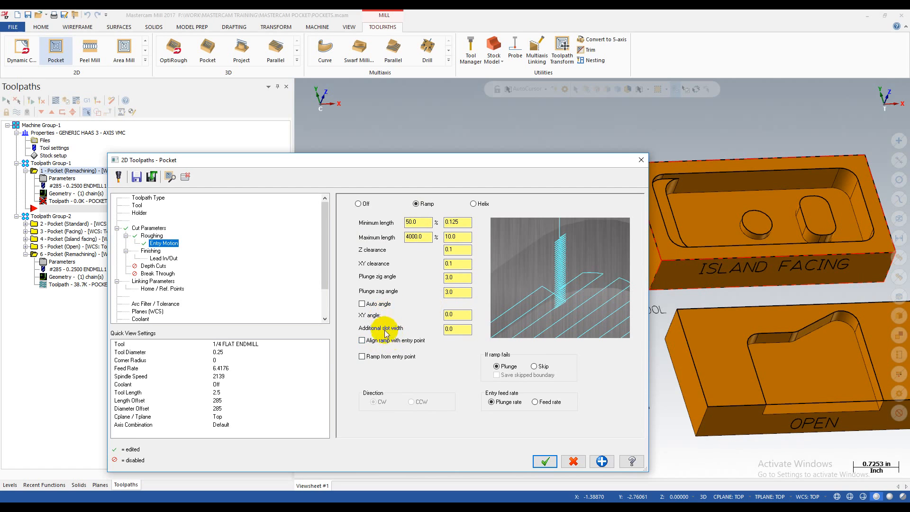
pyautogui.click(452, 316)
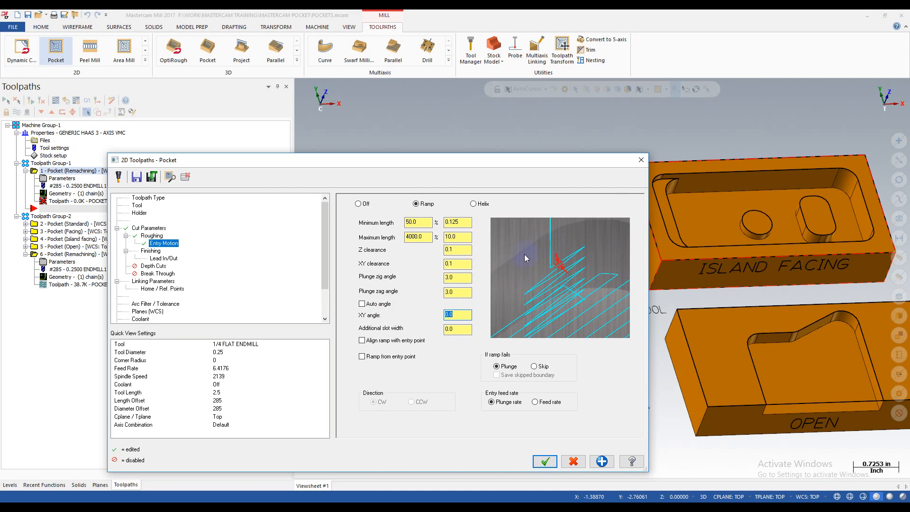
# - Try the ramp's automatic angle together with an additional slot width of 45
pyautogui.click(383, 304)
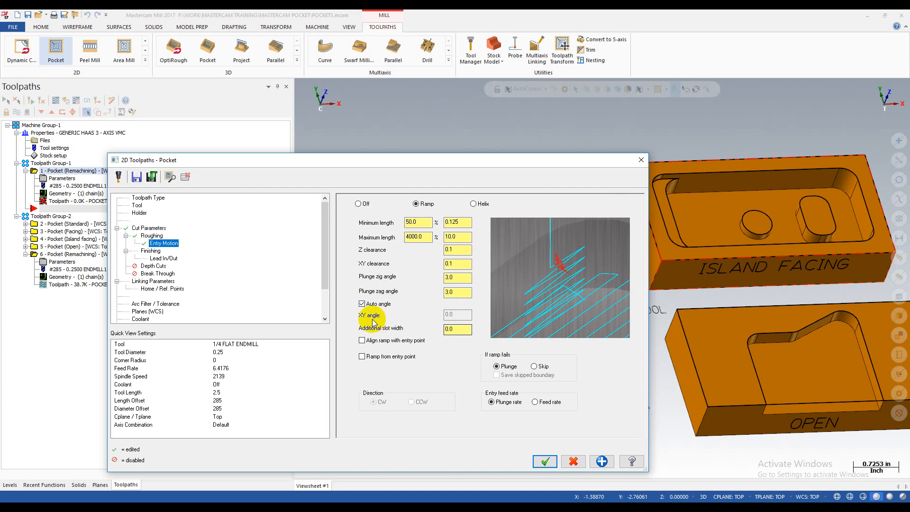
pyautogui.click(456, 329)
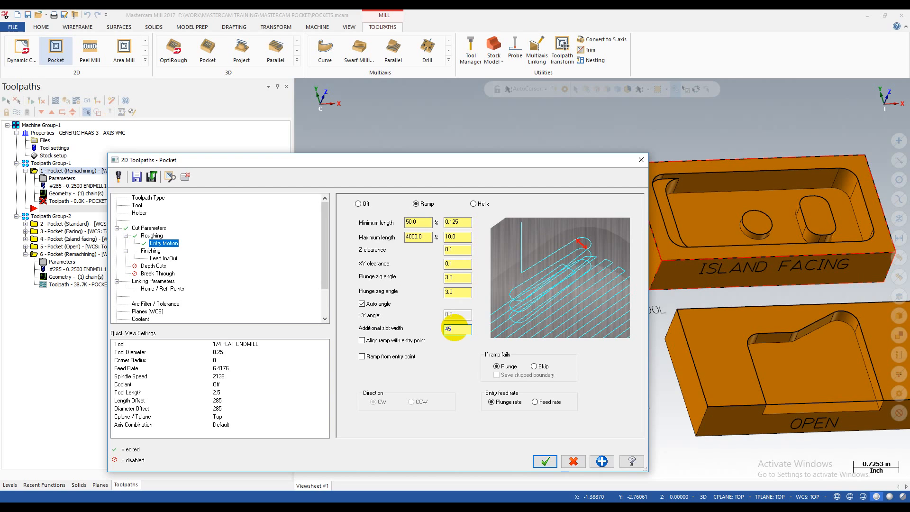
pyautogui.click(382, 304)
pyautogui.click(456, 328)
# - Set the ramp's XY angle to 45 and its additional slot width to 0.0
pyautogui.click(452, 316)
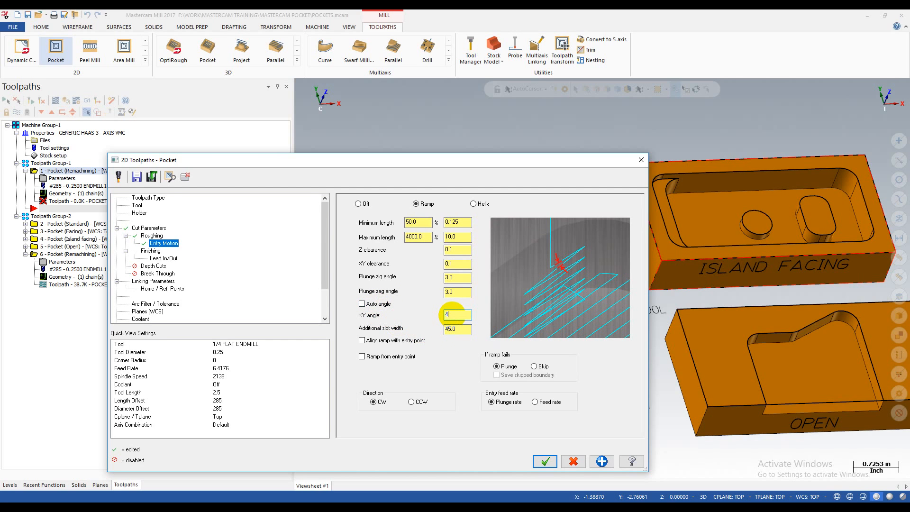
pyautogui.write('45')
pyautogui.click(456, 329)
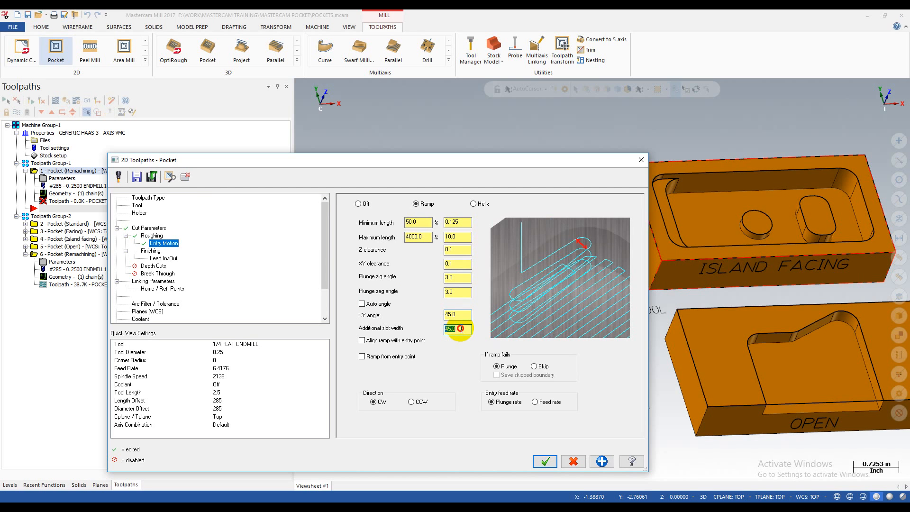
pyautogui.moveTo(558, 160); pyautogui.dragTo(579, 89)
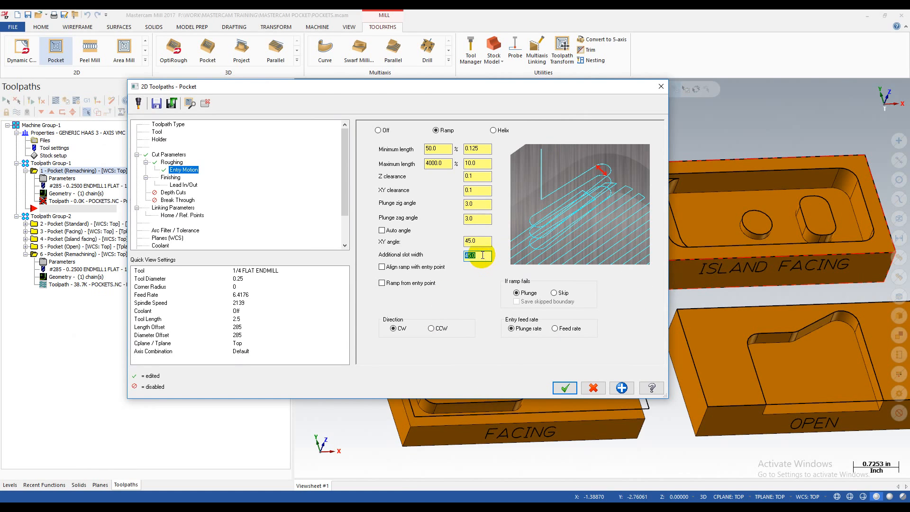
pyautogui.click(470, 243)
pyautogui.click(472, 257)
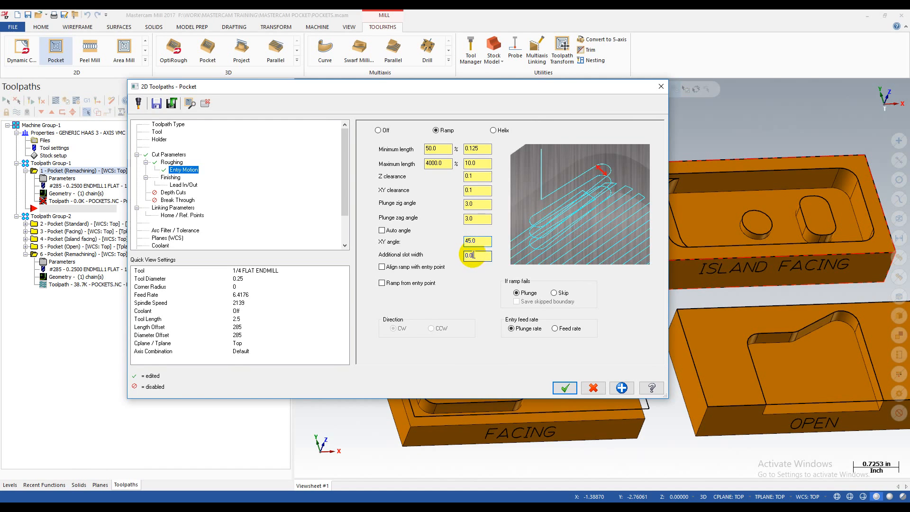
pyautogui.click(479, 258)
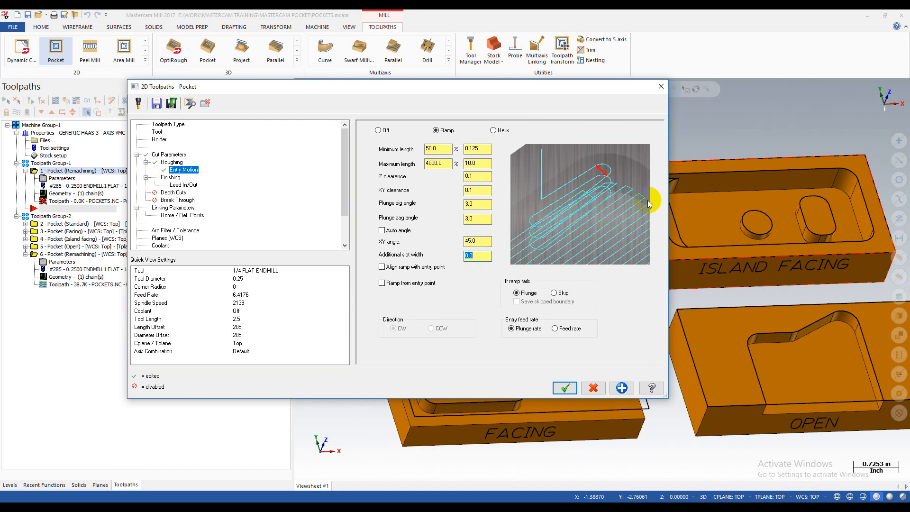
pyautogui.click(477, 148)
pyautogui.click(474, 255)
# - Check the tool's feed and plunge rates, and set the entry motion to Helix with the Feed rate option as entry feed rate
pyautogui.click(157, 131)
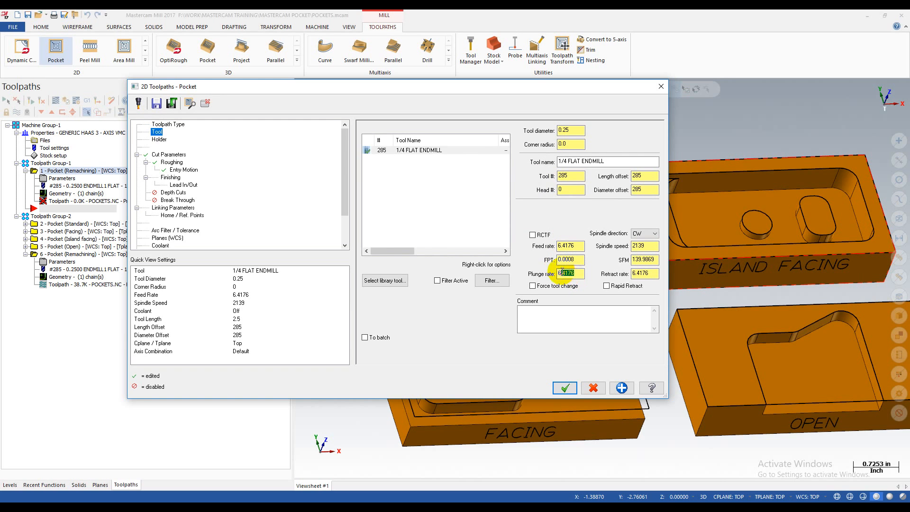
pyautogui.click(169, 155)
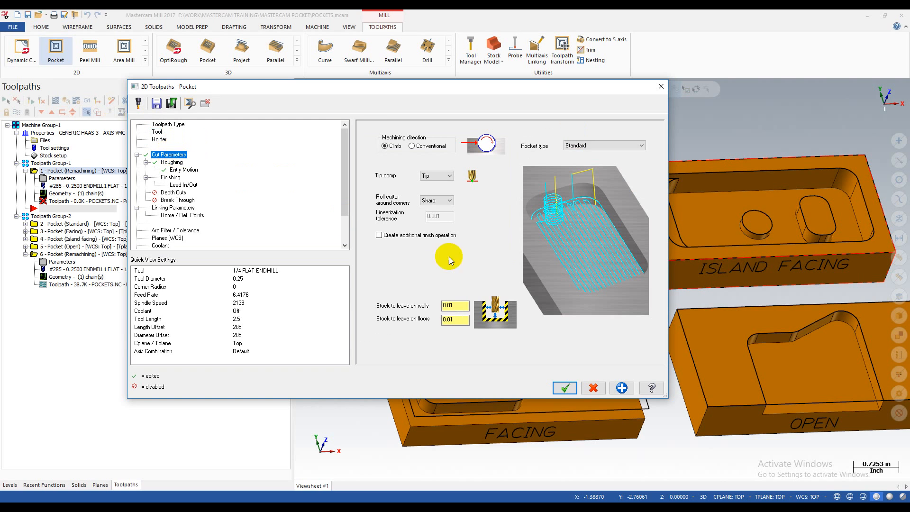
pyautogui.click(183, 169)
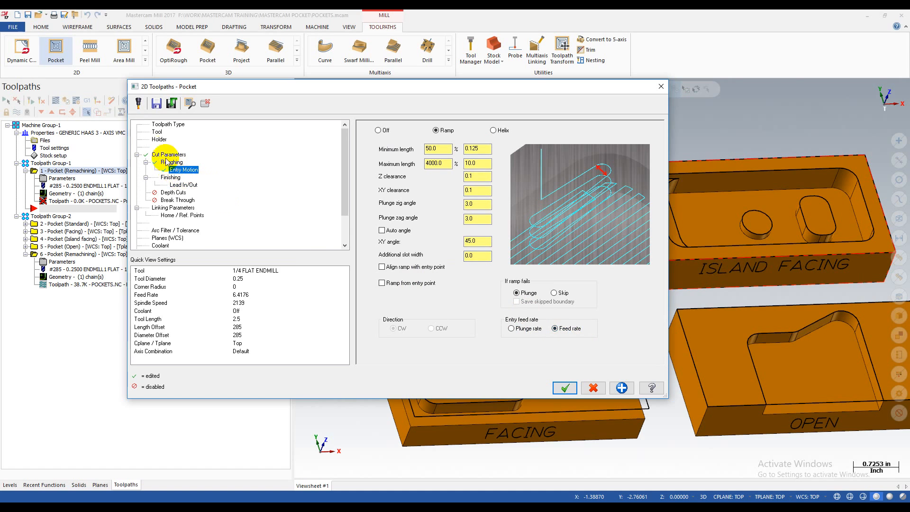
pyautogui.click(157, 133)
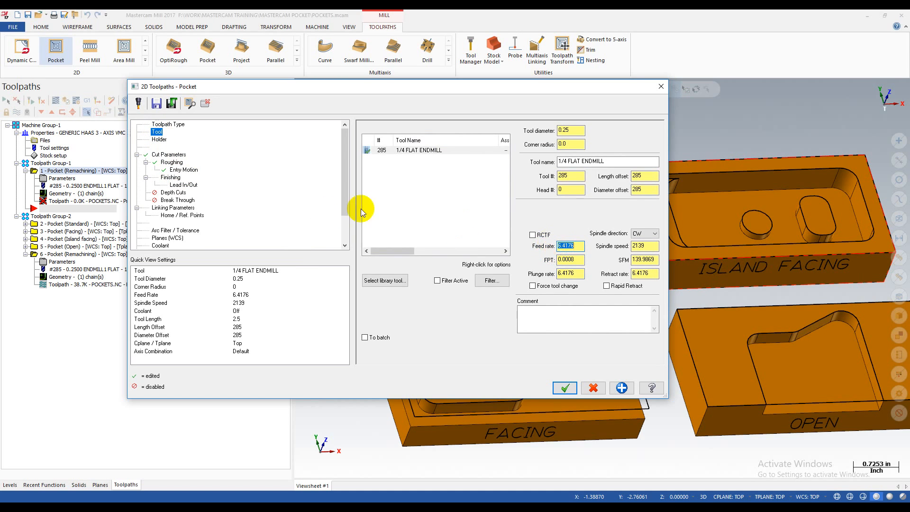
pyautogui.click(170, 162)
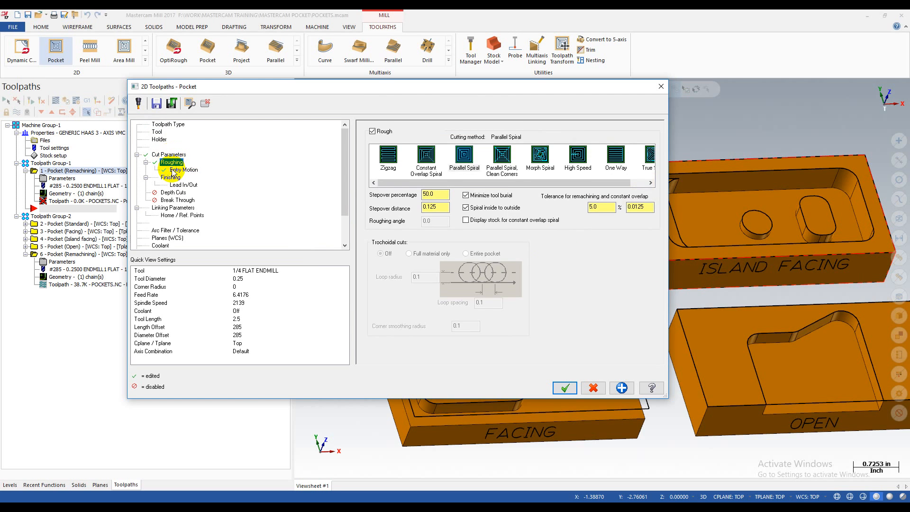
pyautogui.click(179, 170)
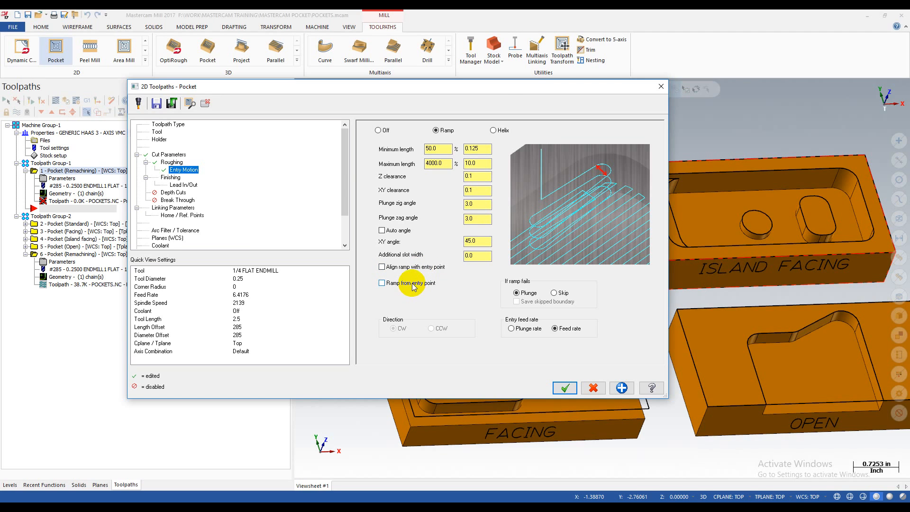
pyautogui.click(498, 129)
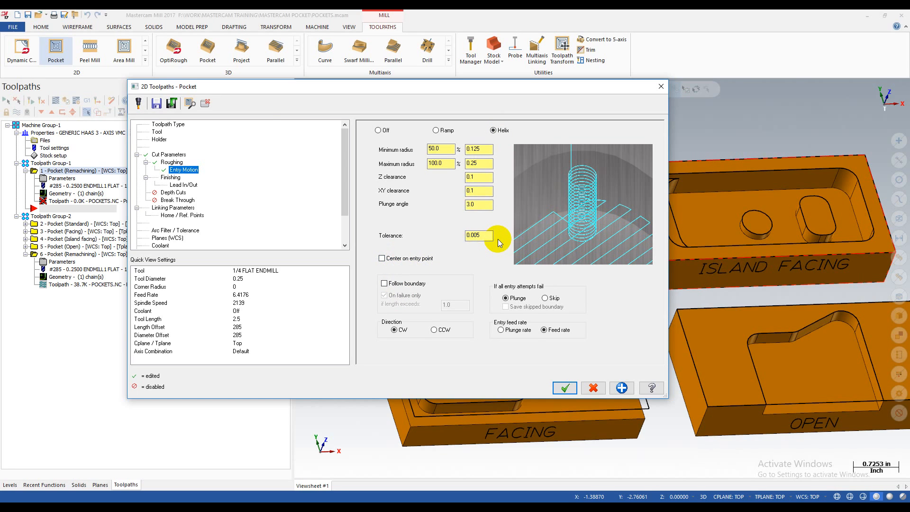
# - Add an entry point inside the right half of the STANDARD pocket to the operation's chain geometry
pyautogui.click(165, 124)
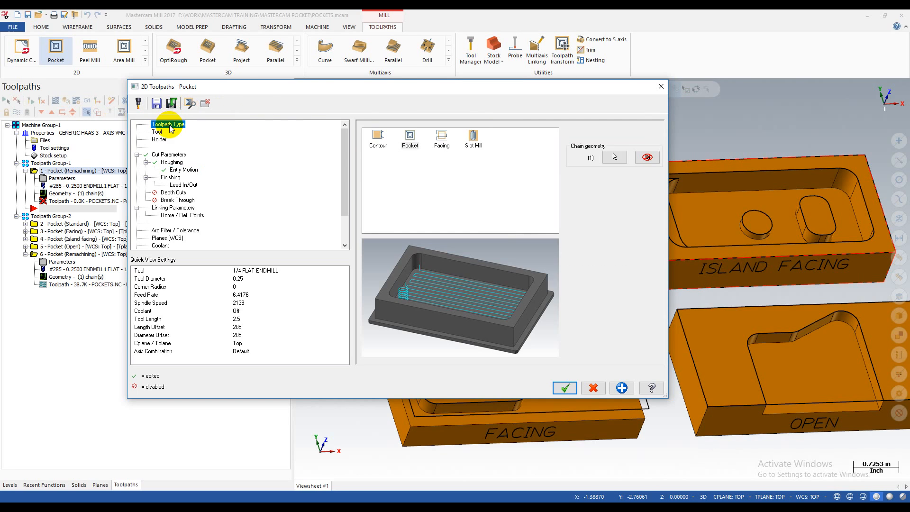
pyautogui.click(612, 156)
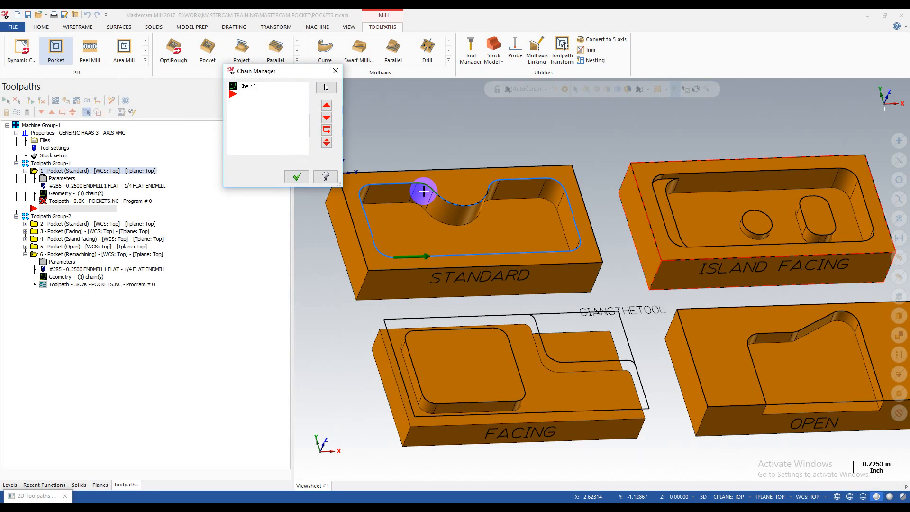
pyautogui.rightClick(281, 118)
pyautogui.click(289, 122)
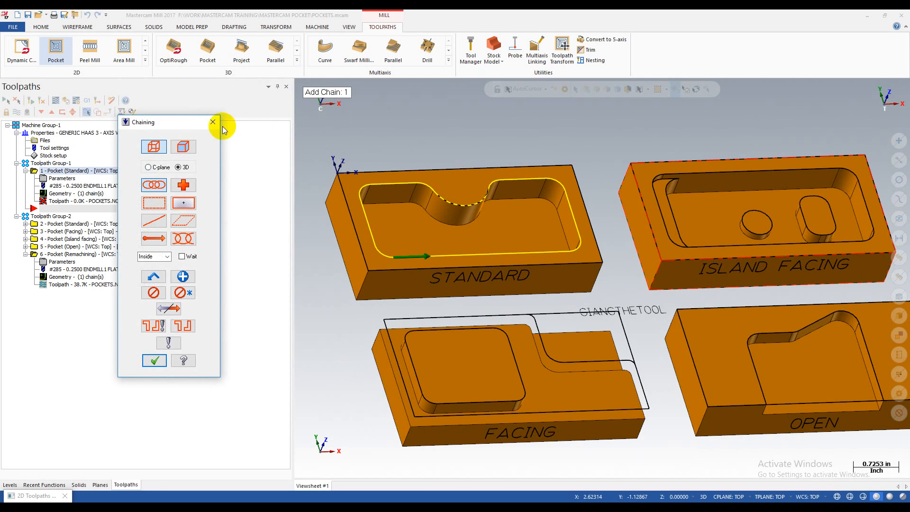
pyautogui.click(186, 184)
pyautogui.click(488, 247)
pyautogui.moveTo(488, 247); pyautogui.dragTo(463, 276, button='middle')
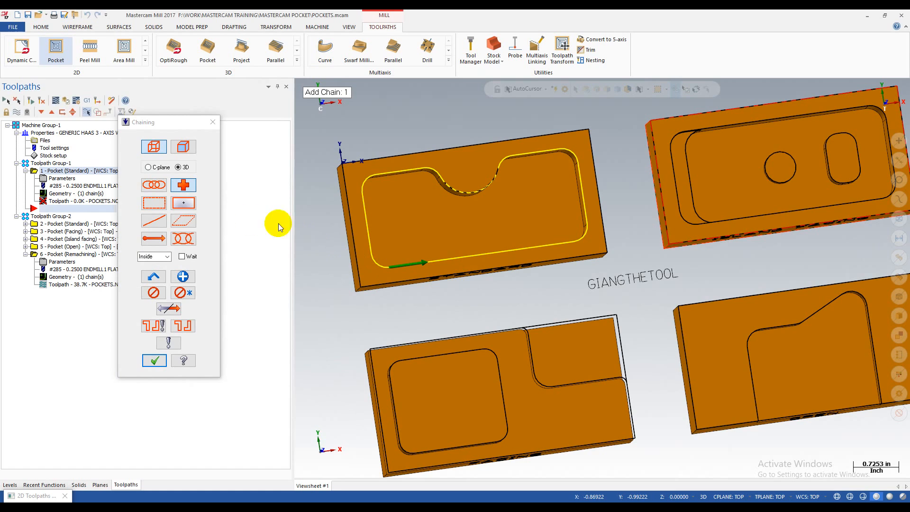
pyautogui.click(184, 185)
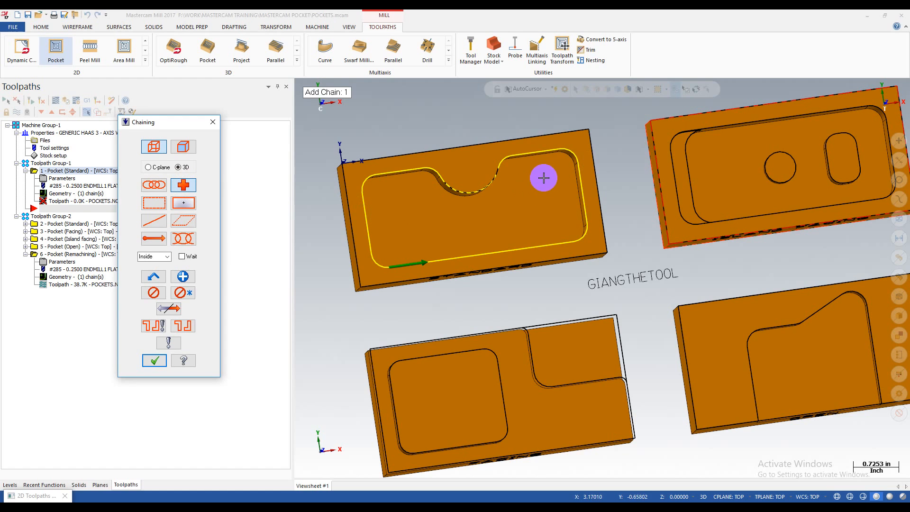
pyautogui.click(531, 204)
pyautogui.click(155, 361)
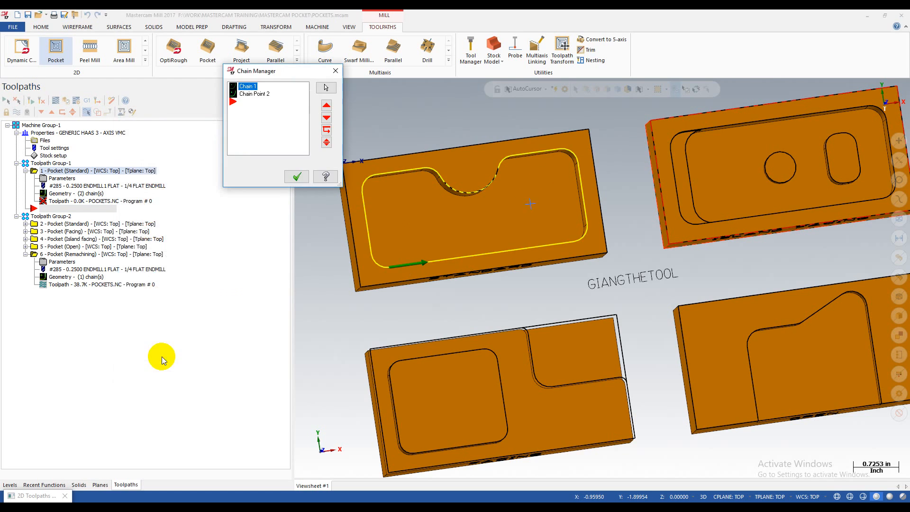
pyautogui.click(295, 177)
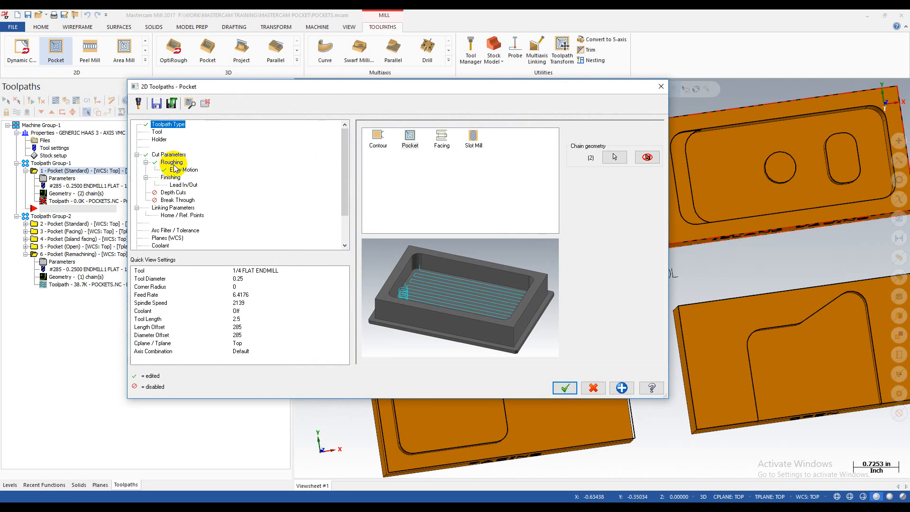
# - Center the helix entry on the chained entry point
pyautogui.click(183, 170)
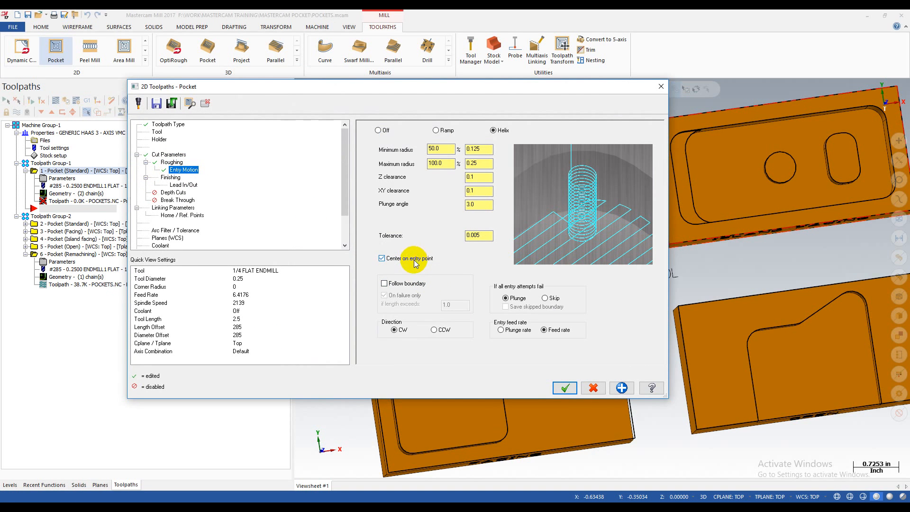
pyautogui.moveTo(546, 89); pyautogui.dragTo(251, 137)
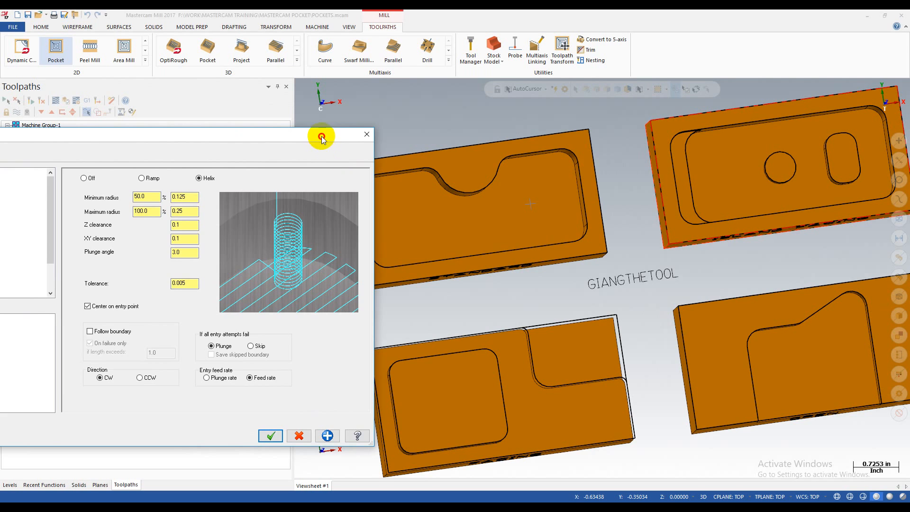
pyautogui.moveTo(322, 138); pyautogui.dragTo(540, 83)
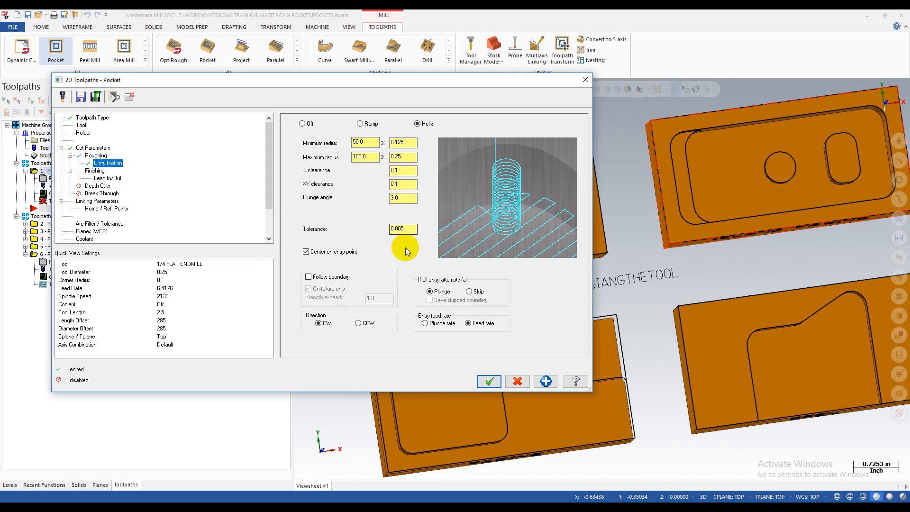
# - Review the finishing pass spacing and outer boundary option, and the lead in/out entry length
pyautogui.click(95, 171)
pyautogui.moveTo(441, 79); pyautogui.dragTo(419, 295)
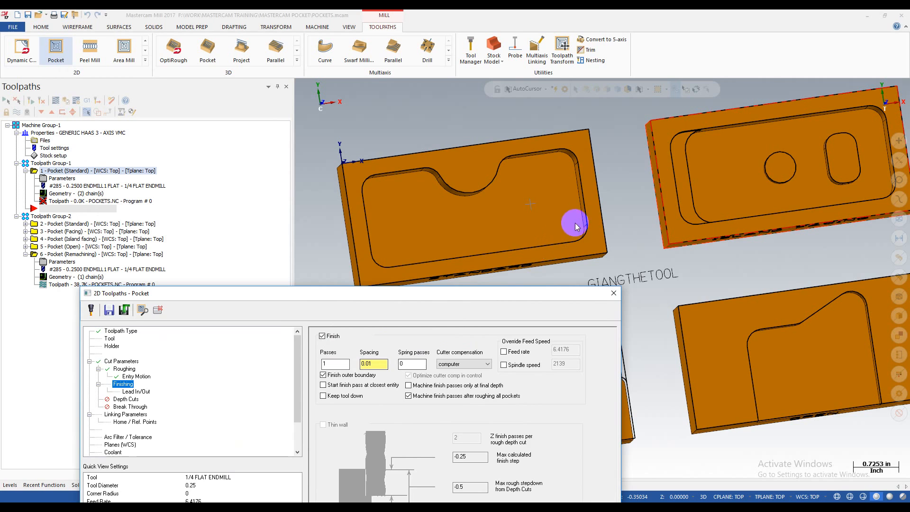
pyautogui.moveTo(371, 295); pyautogui.dragTo(392, 201)
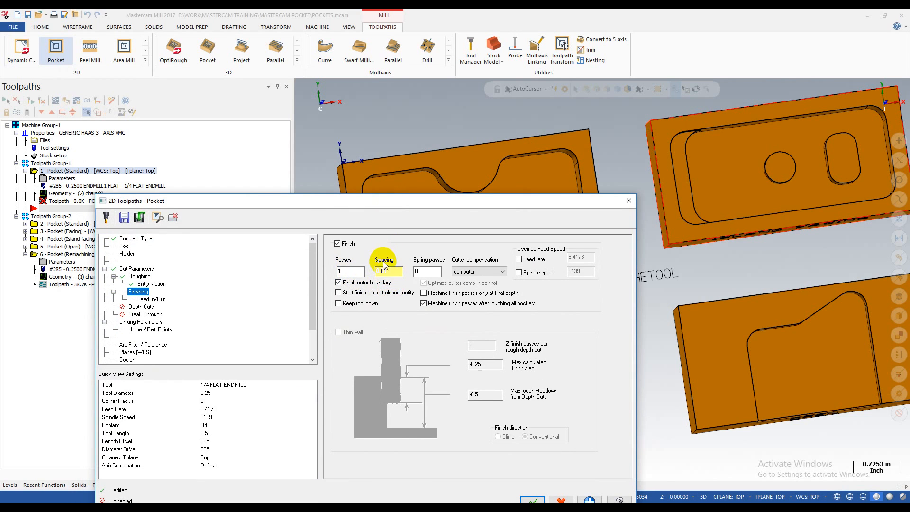
pyautogui.moveTo(468, 206); pyautogui.dragTo(497, 149)
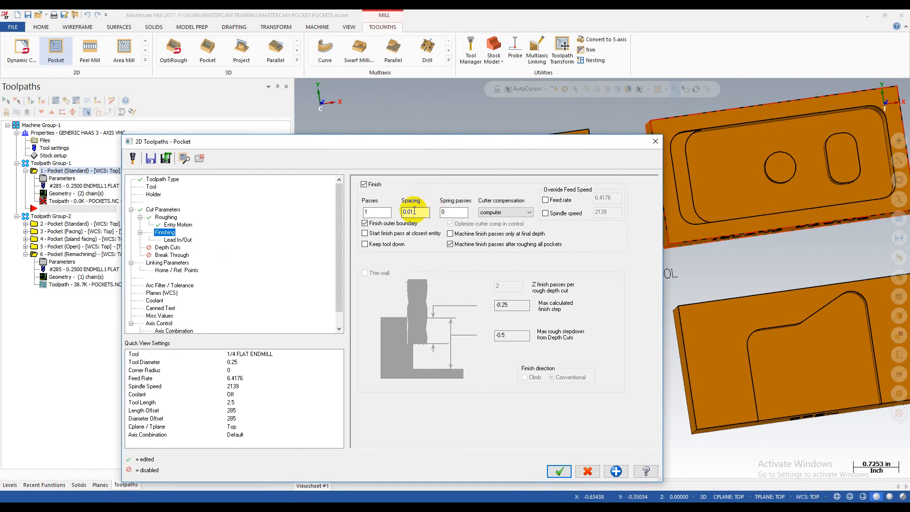
pyautogui.moveTo(411, 213); pyautogui.dragTo(418, 215)
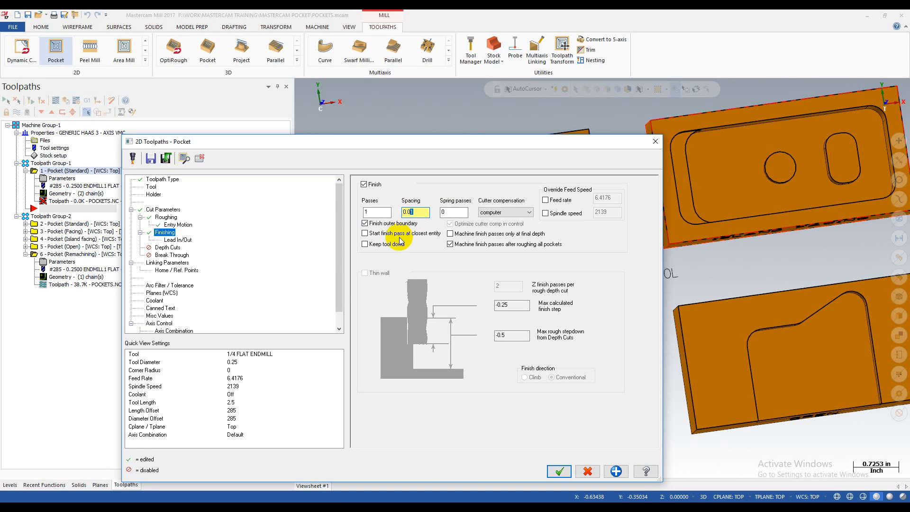
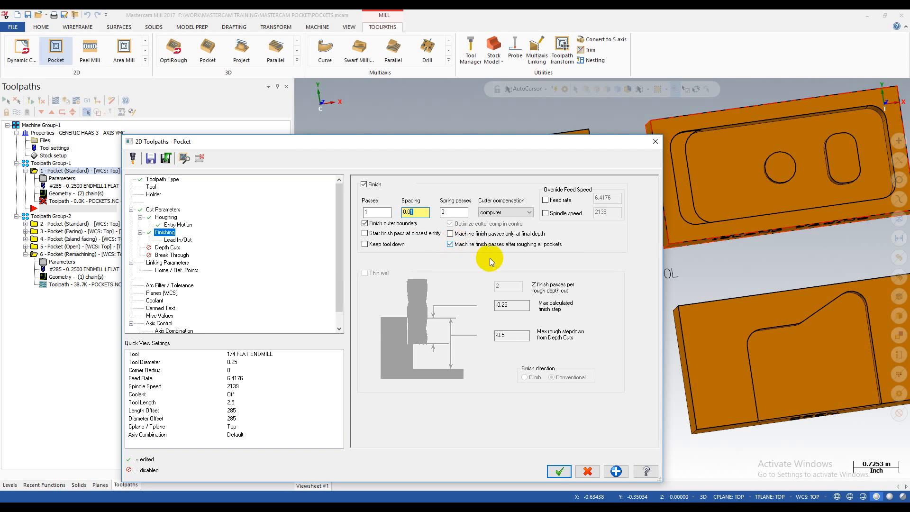
pyautogui.click(394, 224)
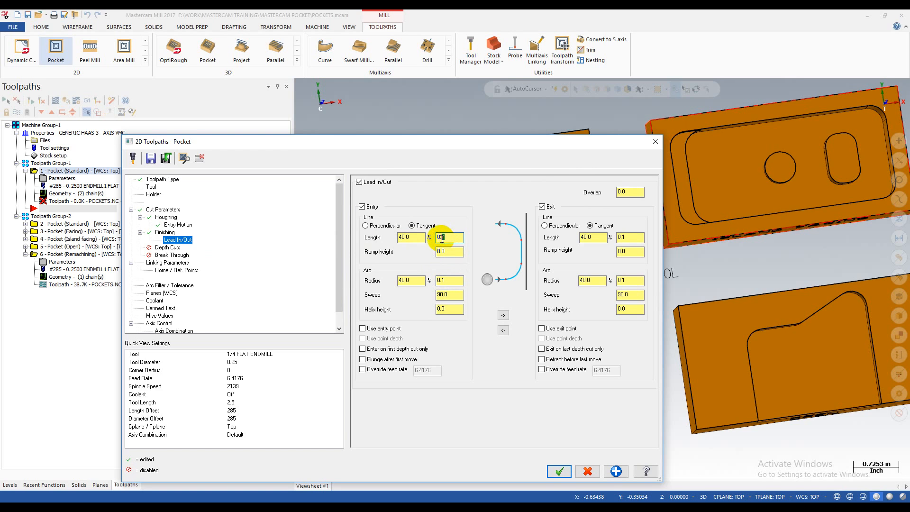
# - Enable depth cuts and inspect the number of finish cuts and the finish step
pyautogui.click(168, 247)
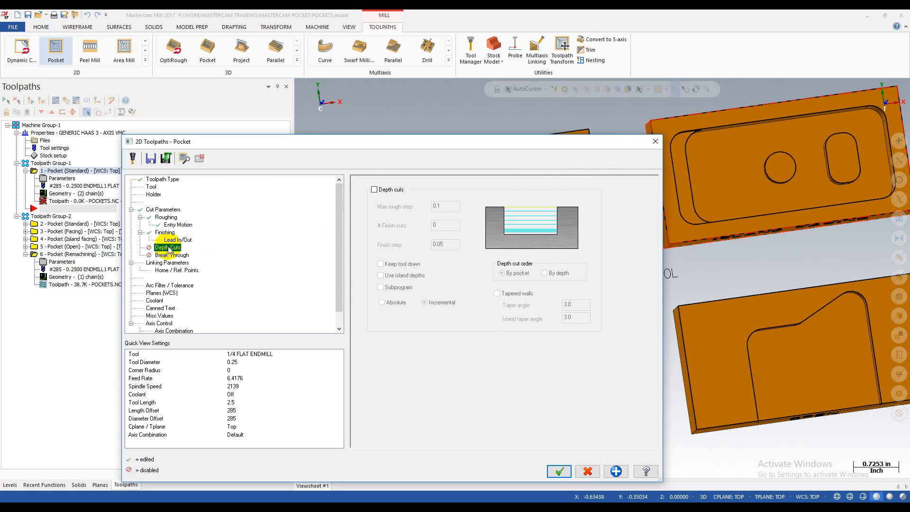
pyautogui.click(387, 188)
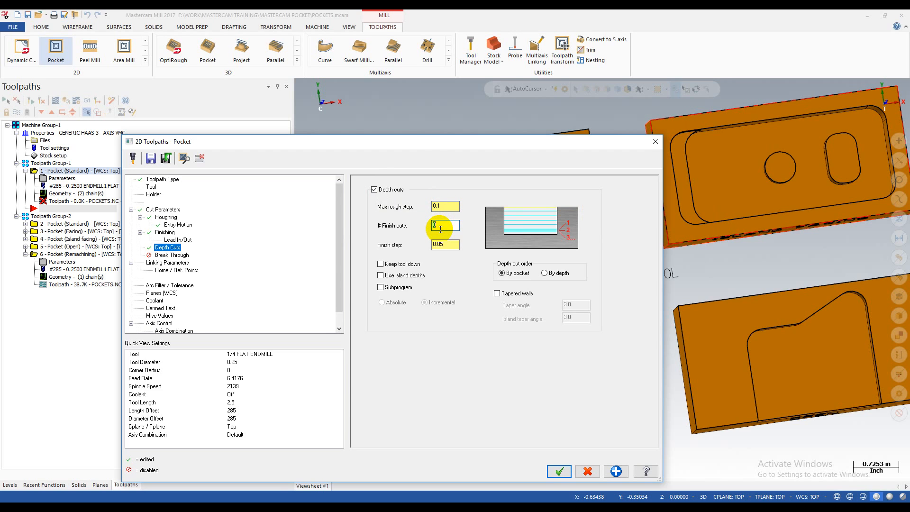
pyautogui.doubleClick(444, 245)
# - In the linking parameters, make the depth absolute and pick it at -0.5 from the STANDARD pocket's floor, then pick the top of stock at 0.0
pyautogui.click(163, 262)
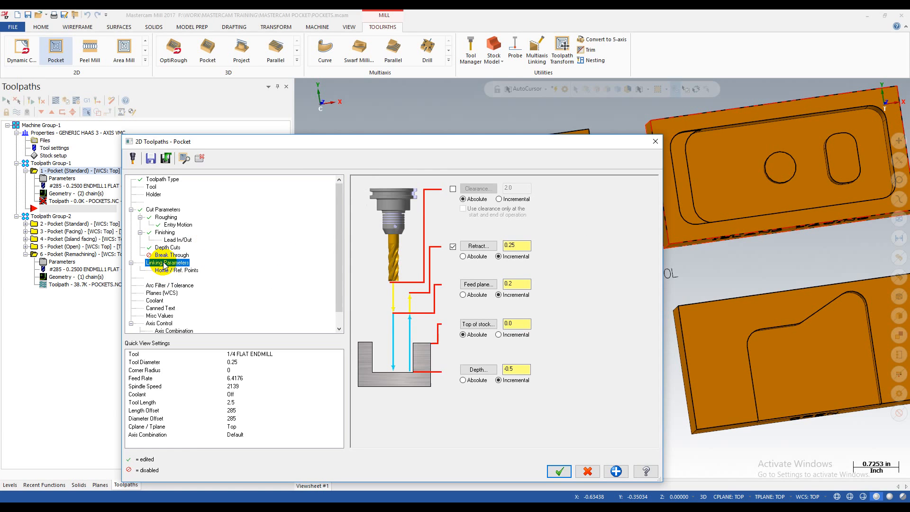
pyautogui.click(462, 380)
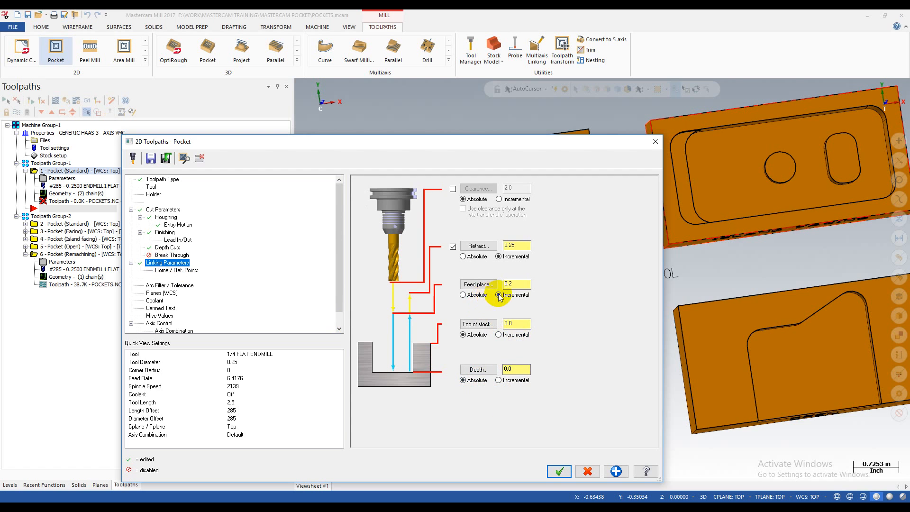
pyautogui.click(483, 369)
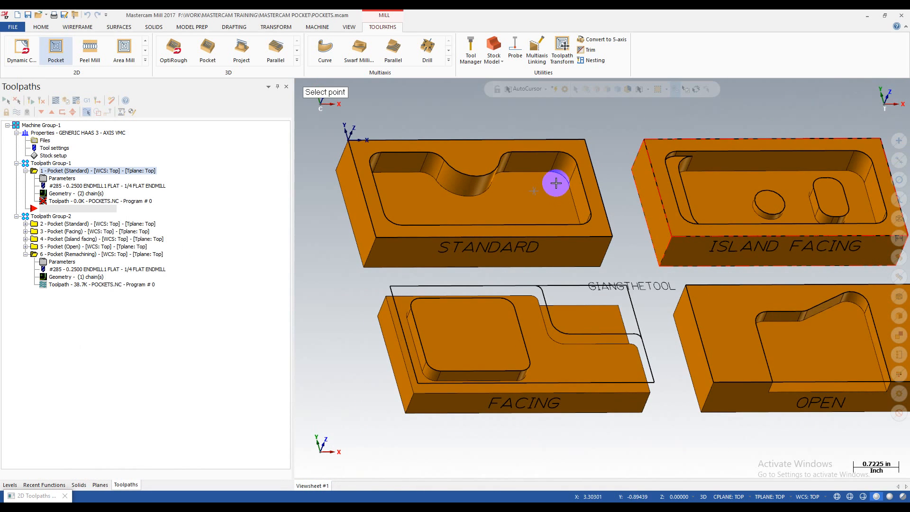
pyautogui.click(552, 173)
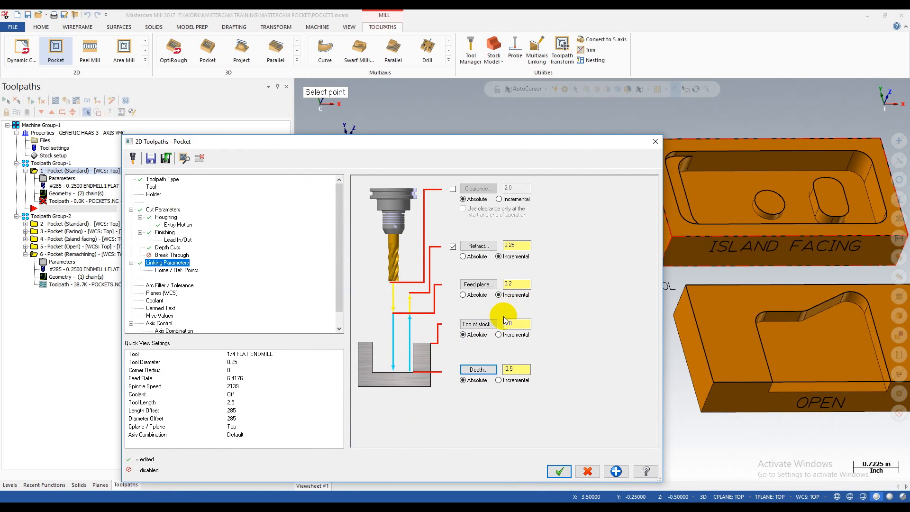
pyautogui.click(478, 323)
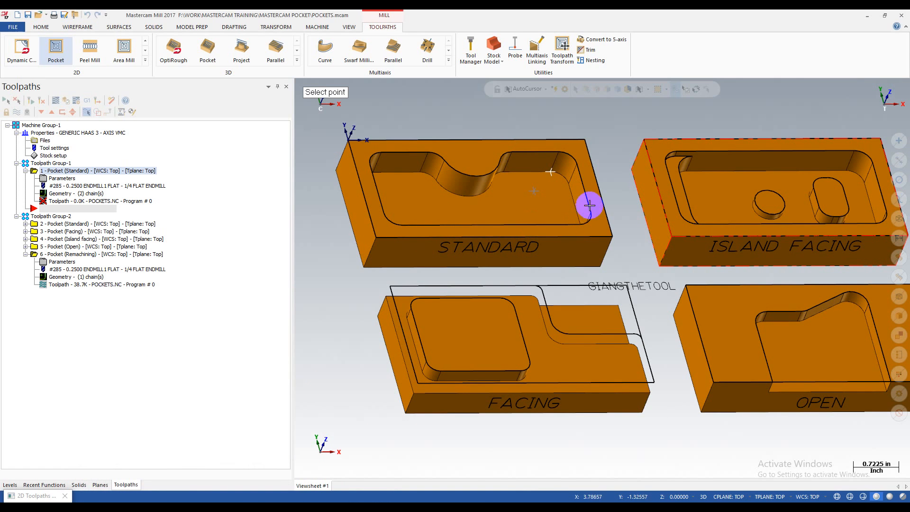
pyautogui.click(545, 182)
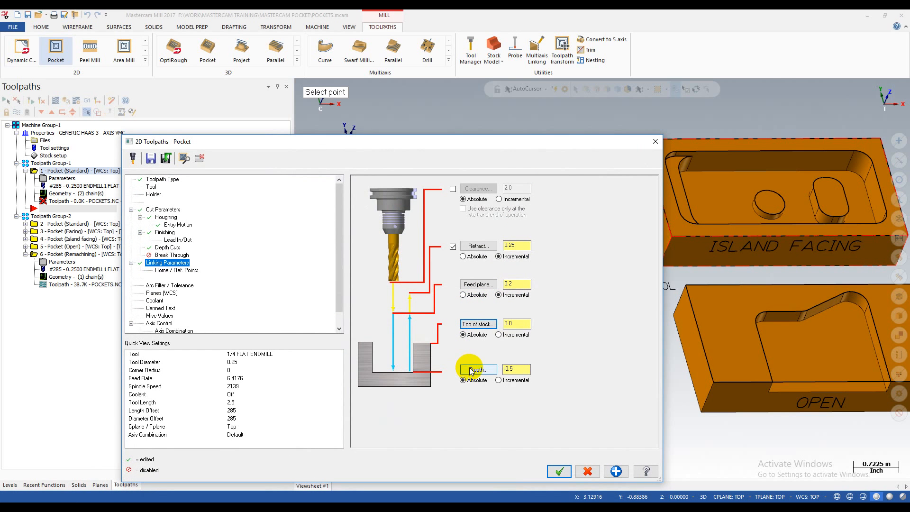
# - Switch the top of stock and depth to incremental, pick the -0.5 depth from the STANDARD pocket's floor, and generate the toolpath
pyautogui.click(516, 335)
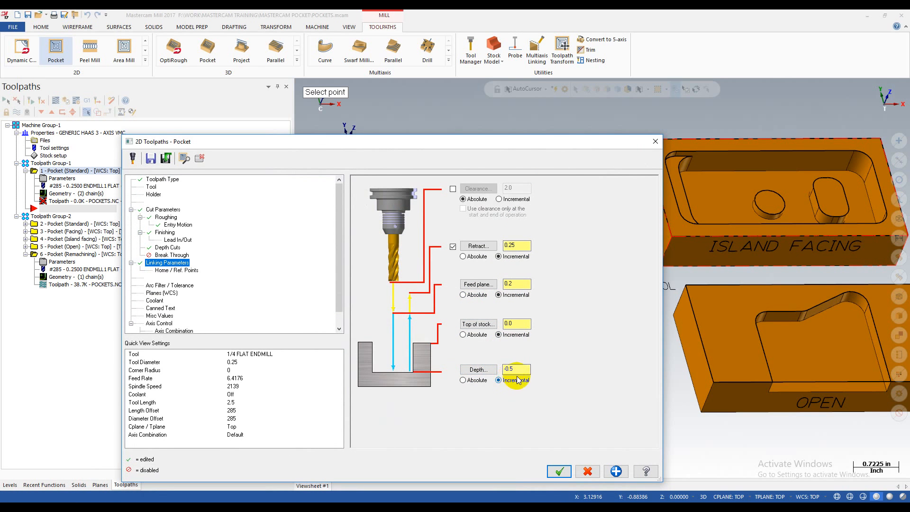
pyautogui.click(495, 374)
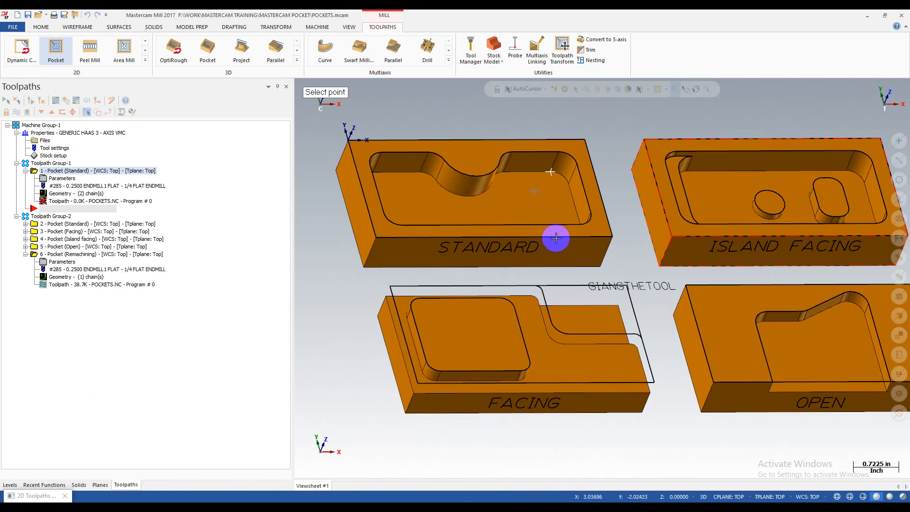
pyautogui.click(580, 228)
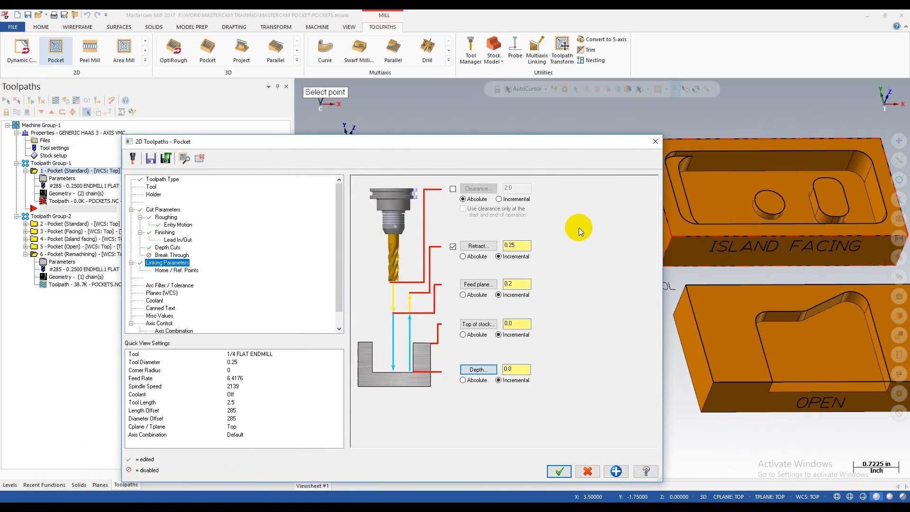
pyautogui.click(493, 369)
pyautogui.click(507, 174)
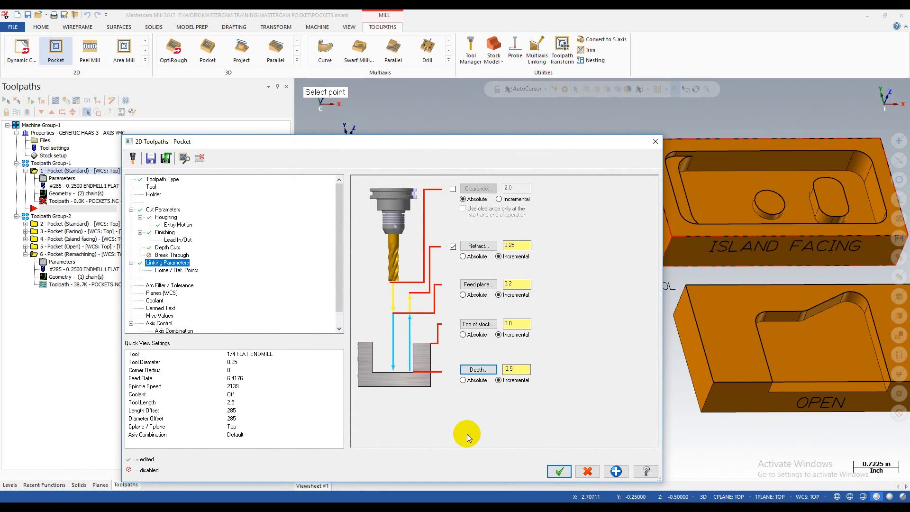
pyautogui.click(559, 471)
pyautogui.scroll(2, 478, 185)
pyautogui.moveTo(481, 189)
pyautogui.mouseDown(button='middle')
pyautogui.moveTo(469, 225)
pyautogui.moveTo(437, 254)
pyautogui.moveTo(475, 202)
pyautogui.moveTo(471, 189)
pyautogui.moveTo(479, 199)
pyautogui.moveTo(461, 209)
pyautogui.moveTo(507, 189)
pyautogui.moveTo(458, 157)
pyautogui.mouseUp(button='middle')
pyautogui.scroll(2, 474, 176)
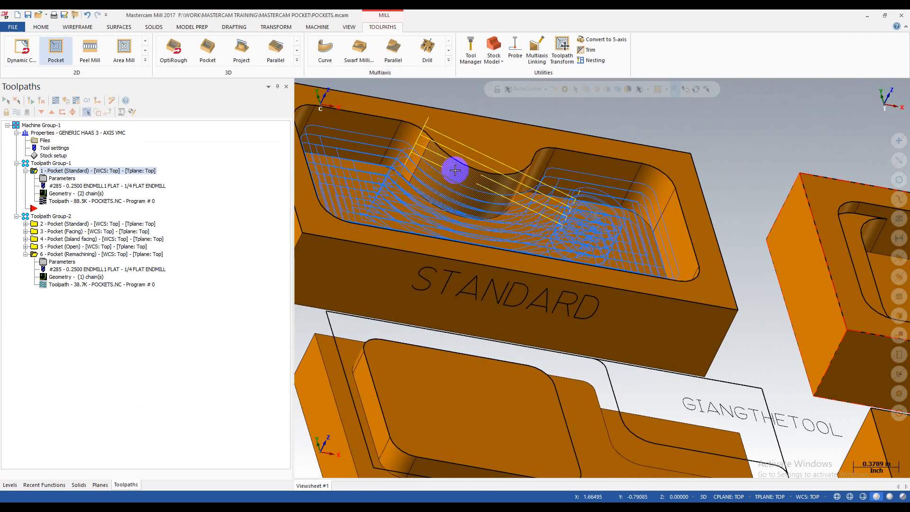
# - Set the pocket operation's incremental retract height to 0.5 and regenerate the toolpath
pyautogui.click(63, 178)
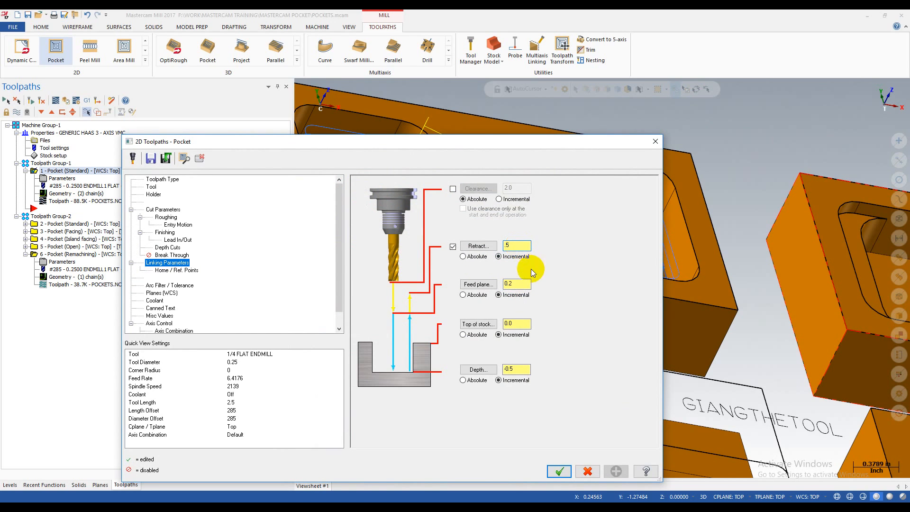
pyautogui.click(559, 470)
pyautogui.click(29, 101)
pyautogui.moveTo(578, 232); pyautogui.dragTo(496, 229, button='middle')
pyautogui.scroll(-2, 579, 282)
pyautogui.scroll(-1, 496, 229)
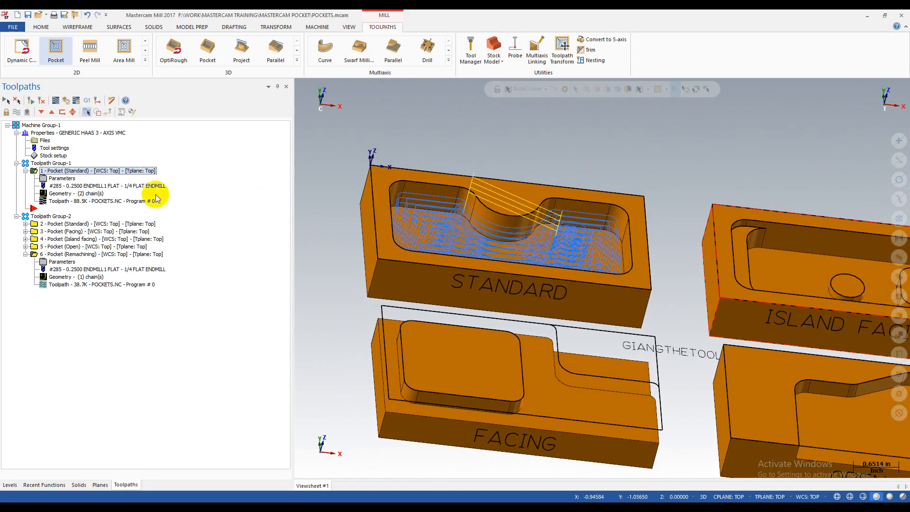
# - Backplot the STANDARD pocket toolpath, stepping through the helix entry and the first roughing moves
pyautogui.click(69, 203)
pyautogui.moveTo(442, 89)
pyautogui.mouseDown()
pyautogui.moveTo(458, 90)
pyautogui.moveTo(442, 93)
pyautogui.mouseUp()
pyautogui.scroll(3, 564, 208)
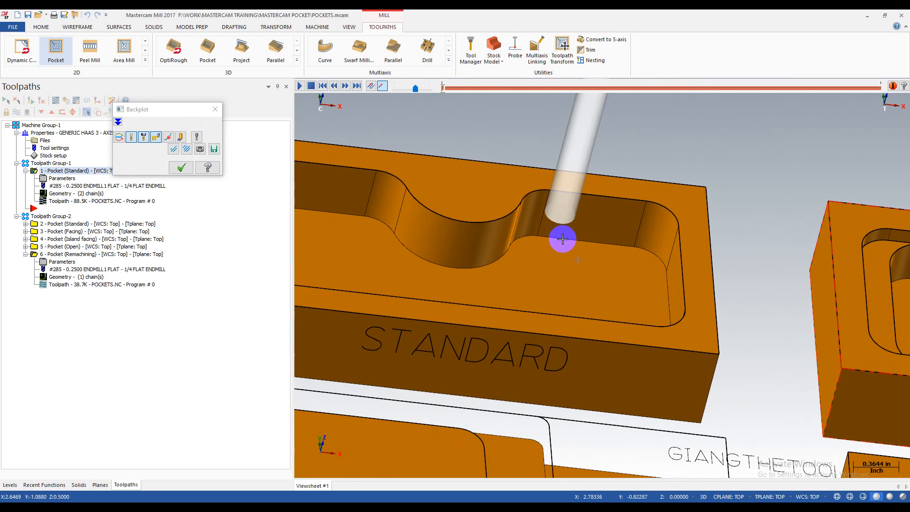
pyautogui.press('s')
pyautogui.press('s')
pyautogui.press('s')
pyautogui.press('s')
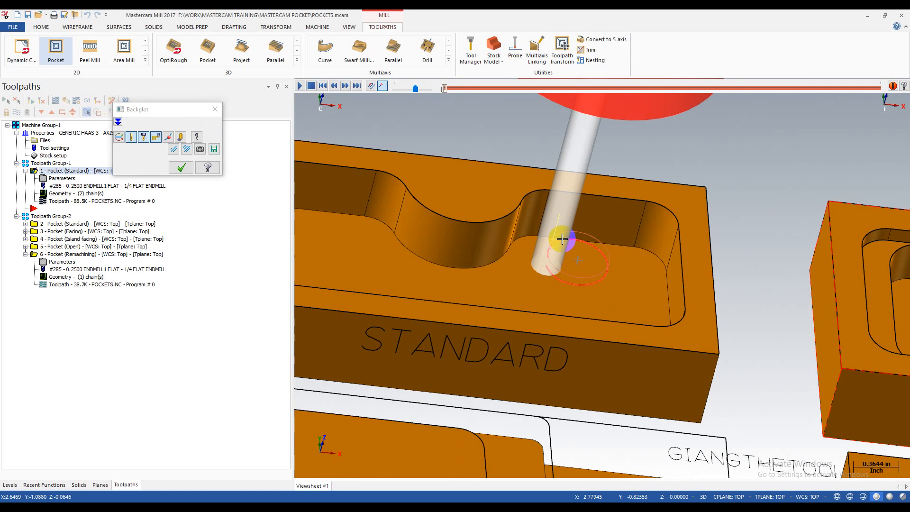
pyautogui.scroll(4, 567, 269)
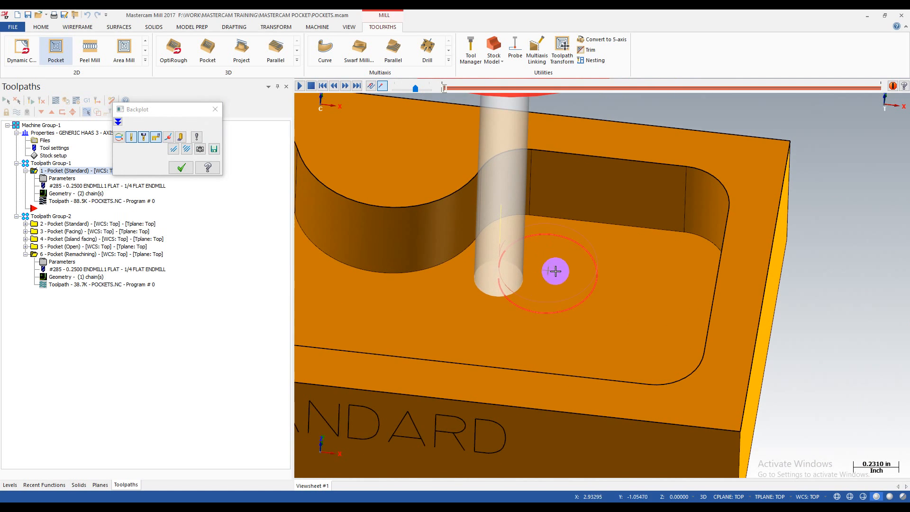
pyautogui.scroll(-4, 555, 271)
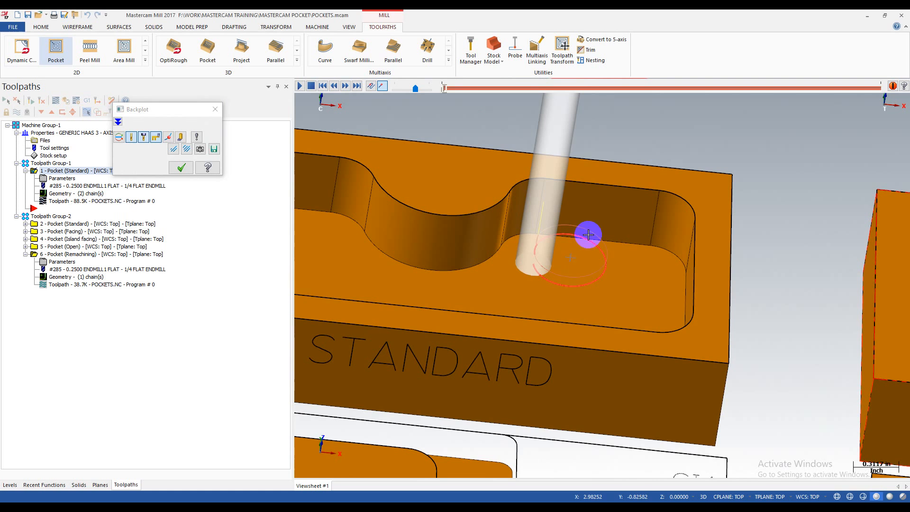
pyautogui.scroll(-3, 573, 260)
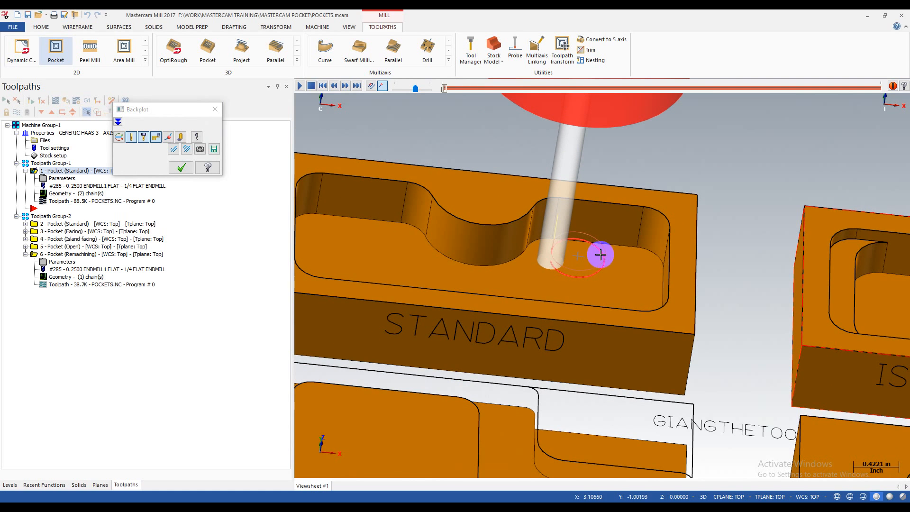
pyautogui.moveTo(444, 88); pyautogui.dragTo(472, 94)
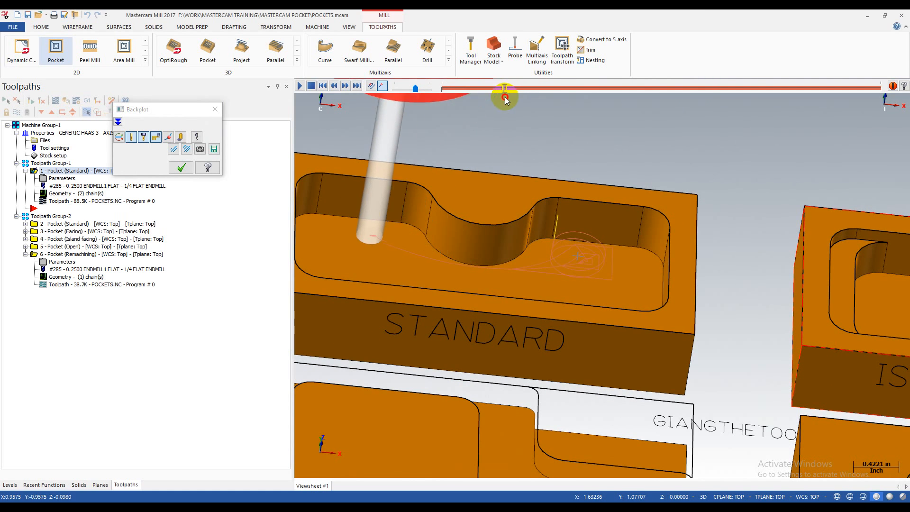
pyautogui.click(181, 168)
# - Change the pocket operation's entry motion from helix to Ramp, check the XY angle, and regenerate the toolpath
pyautogui.click(67, 180)
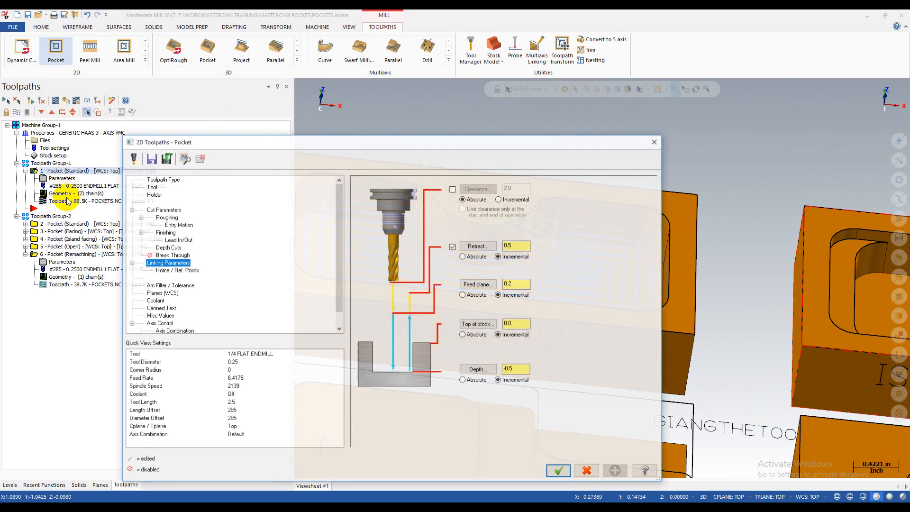
pyautogui.click(173, 226)
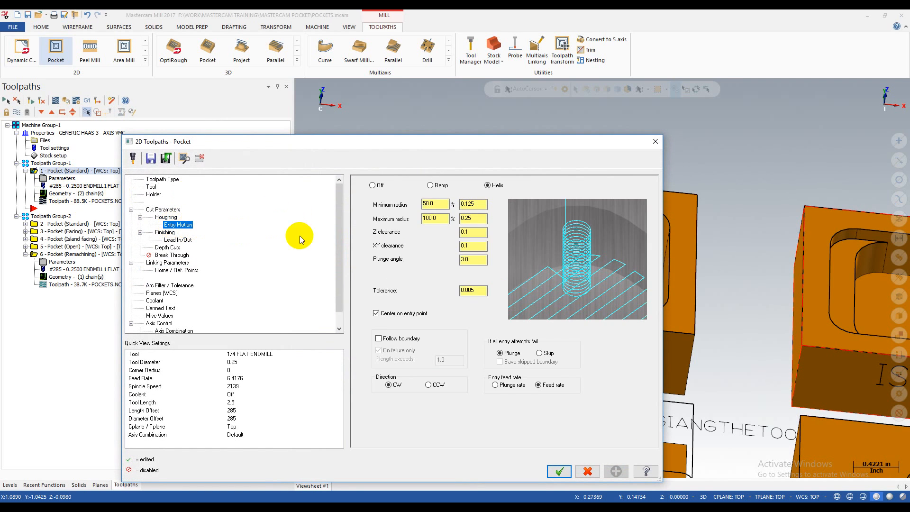
pyautogui.click(431, 185)
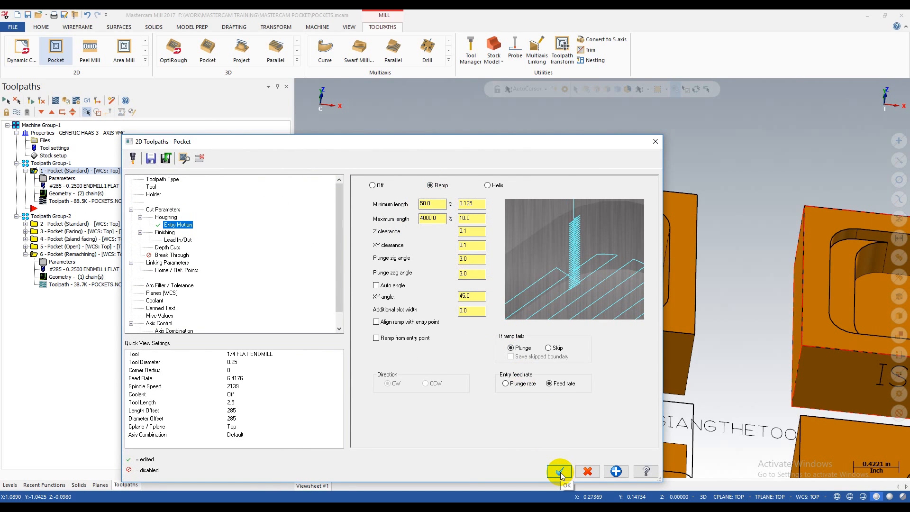
pyautogui.doubleClick(473, 295)
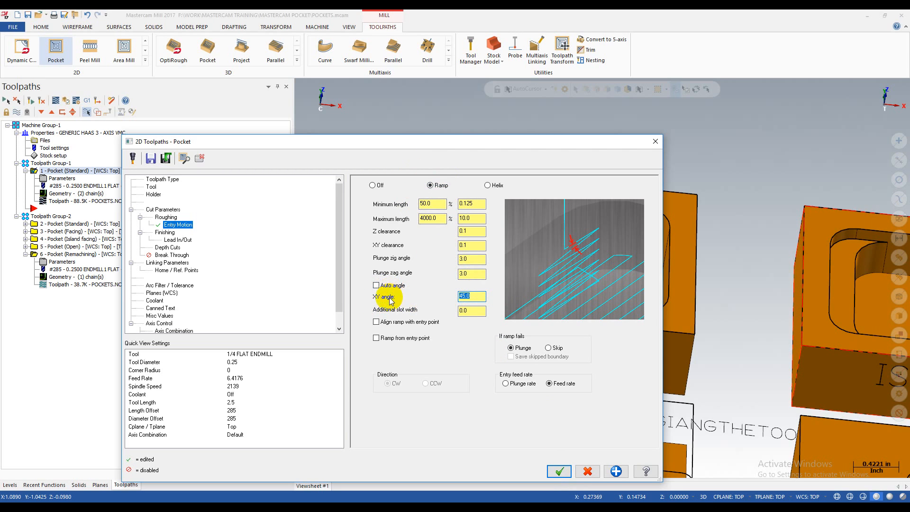
pyautogui.click(560, 472)
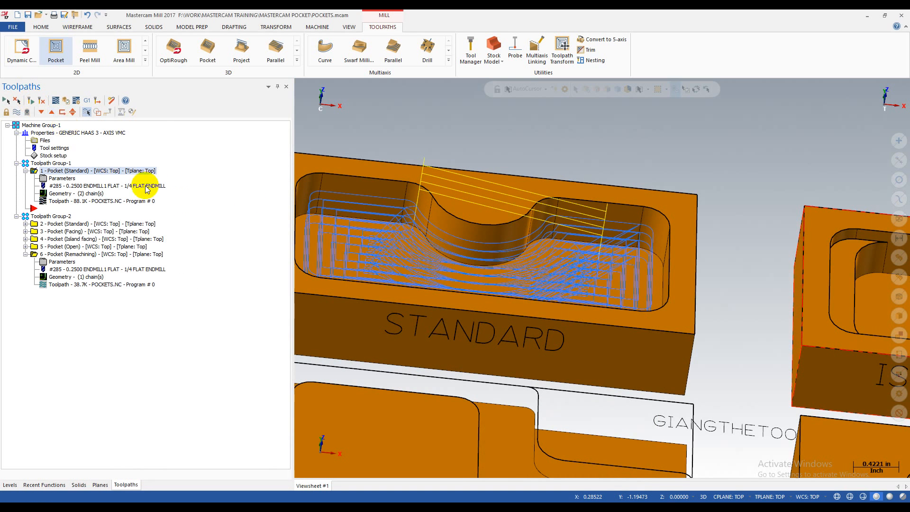
# - Backplot the pocket with the tool holder hidden, examining the ramp entry's length and direction from the top and in 3D
pyautogui.hotkey('alt', '1')
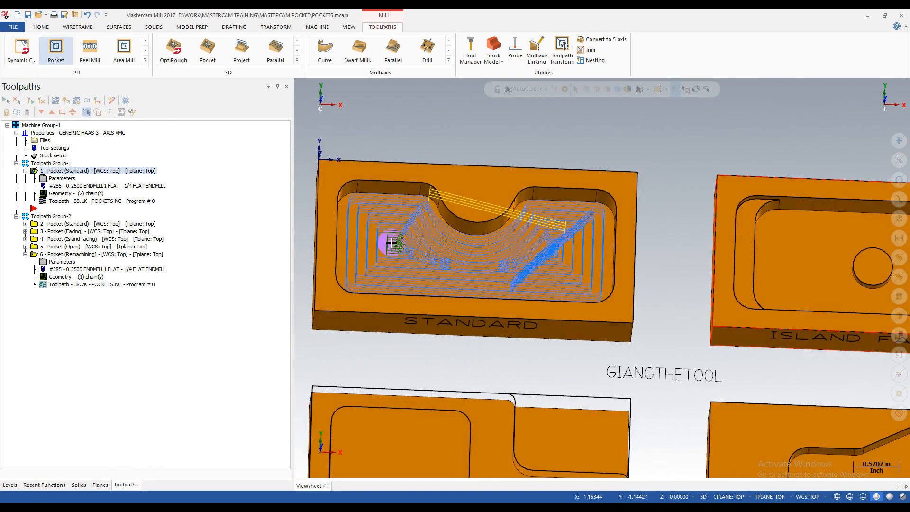
pyautogui.scroll(2, 598, 275)
pyautogui.click(59, 201)
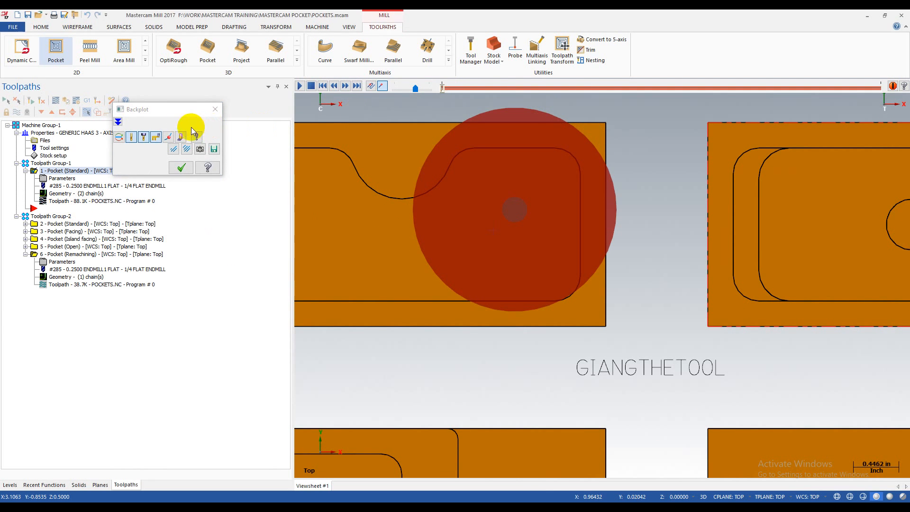
pyautogui.click(143, 137)
pyautogui.scroll(1, 575, 136)
pyautogui.moveTo(442, 89)
pyautogui.mouseDown()
pyautogui.moveTo(509, 89)
pyautogui.moveTo(454, 108)
pyautogui.moveTo(454, 98)
pyautogui.mouseUp()
pyautogui.moveTo(514, 294); pyautogui.dragTo(509, 171, button='middle')
pyautogui.moveTo(453, 90); pyautogui.dragTo(444, 94)
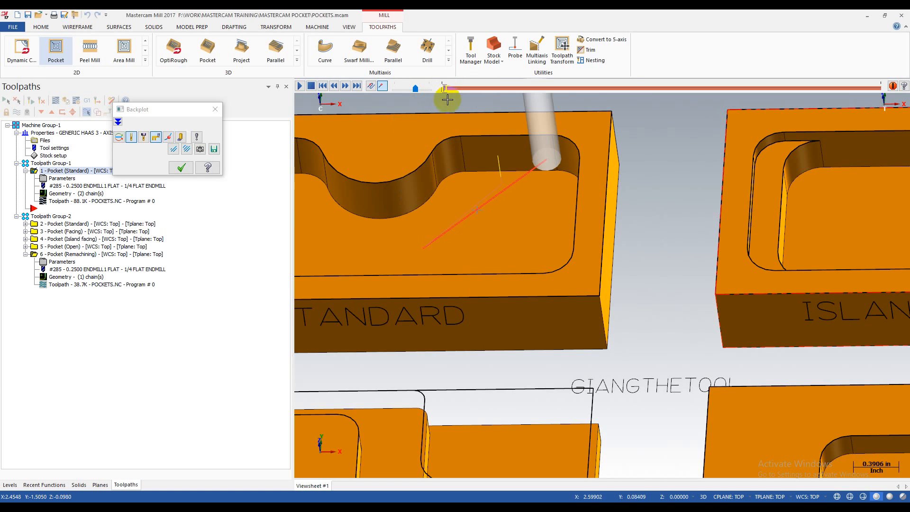
pyautogui.moveTo(464, 170); pyautogui.dragTo(467, 180, button='middle')
pyautogui.hotkey('alt', '1')
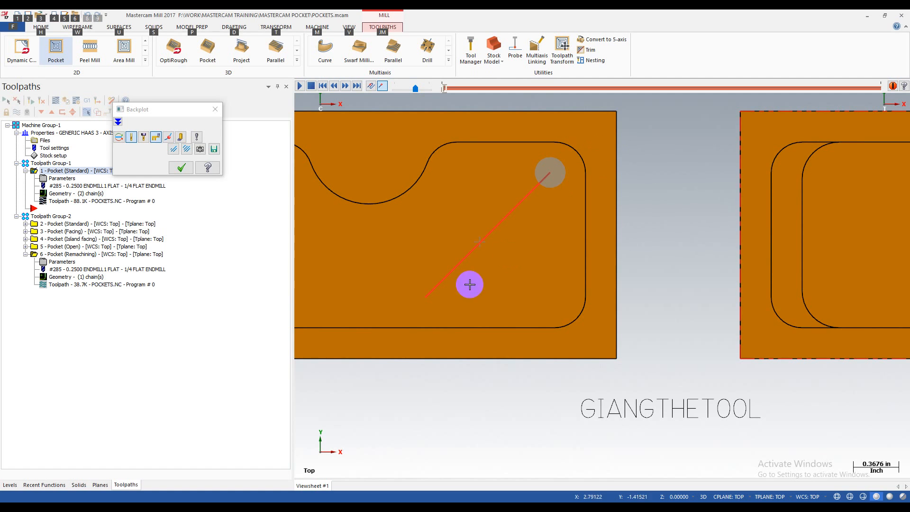
pyautogui.click(174, 168)
# - Set the ramp entry's maximum length to 0.5 and regenerate the pocket toolpath
pyautogui.click(62, 178)
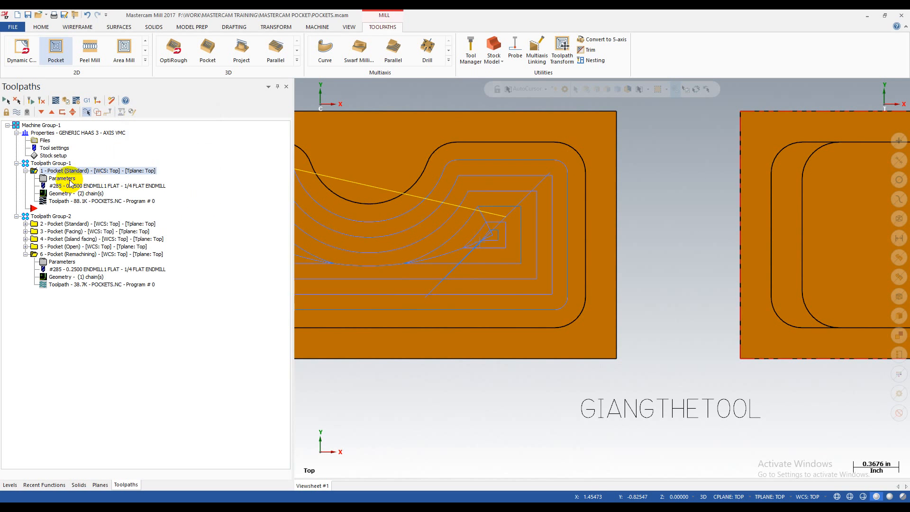
pyautogui.doubleClick(475, 218)
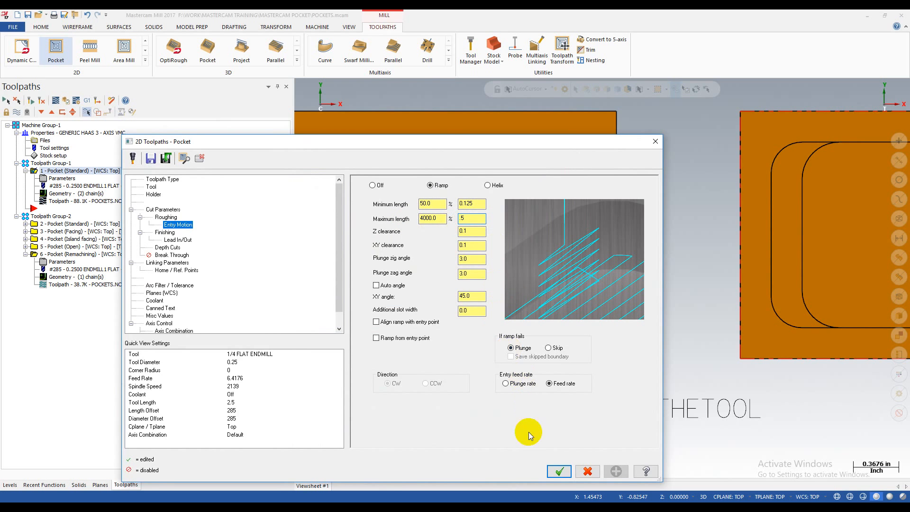
pyautogui.click(560, 471)
pyautogui.click(30, 100)
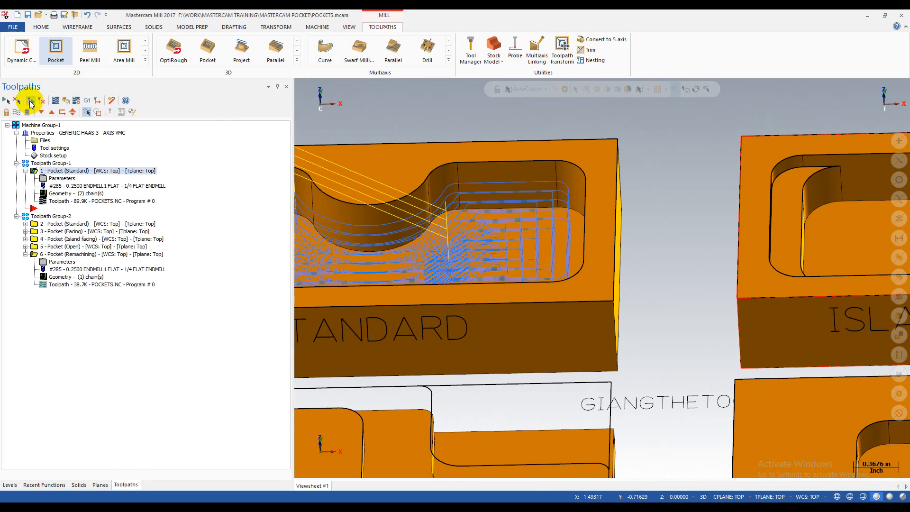
# - Backplot the shortened ramp entry and following roughing moves, and examine the complete STANDARD pocket toolpath
pyautogui.click(60, 202)
pyautogui.moveTo(443, 88); pyautogui.dragTo(447, 95)
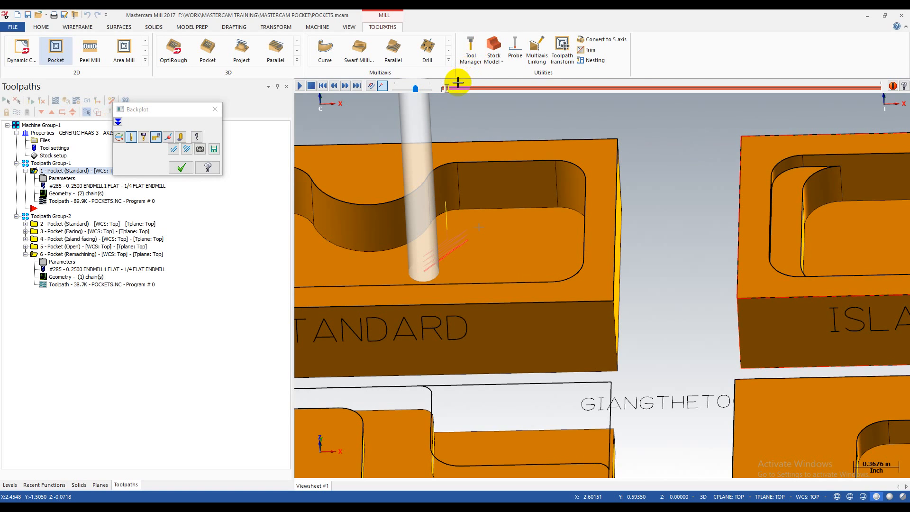
pyautogui.moveTo(447, 93); pyautogui.dragTo(516, 94)
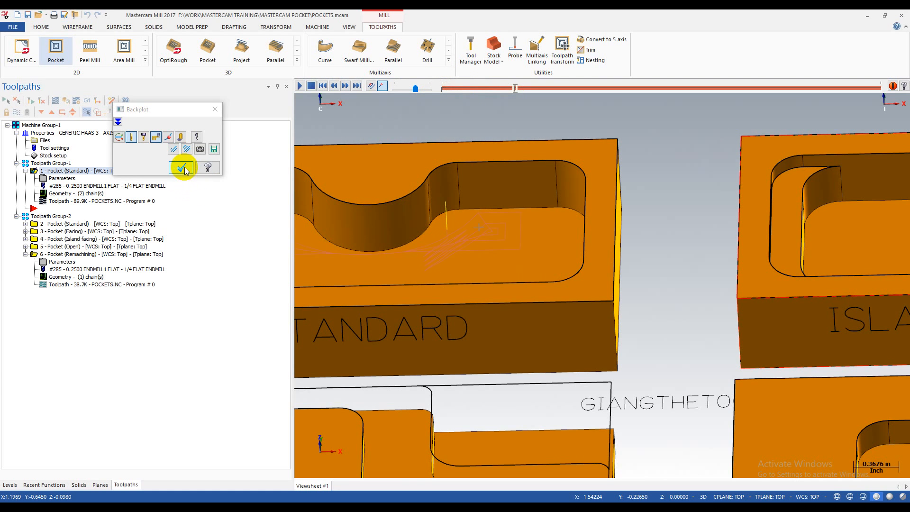
pyautogui.click(181, 167)
pyautogui.scroll(-9, 462, 201)
pyautogui.moveTo(467, 202); pyautogui.dragTo(522, 196, button='middle')
pyautogui.scroll(1, 522, 196)
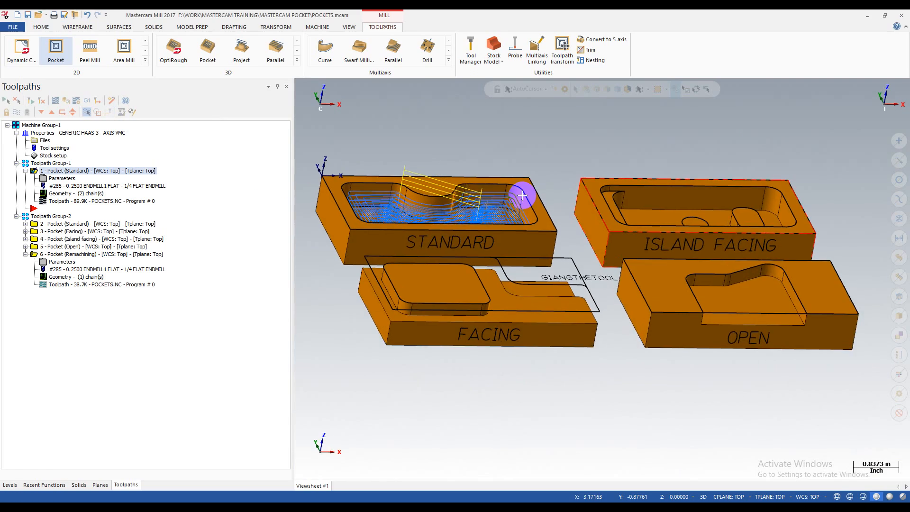
pyautogui.moveTo(453, 179); pyautogui.dragTo(379, 193, button='middle')
pyautogui.scroll(1, 379, 193)
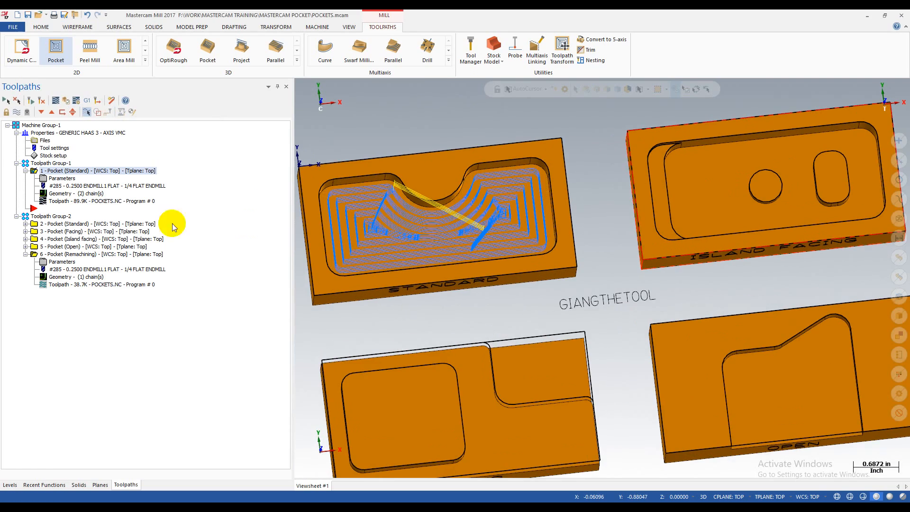
# - Review the finishing settings of the standard pocket operation in Toolpath Group-1
pyautogui.click(64, 181)
pyautogui.click(165, 232)
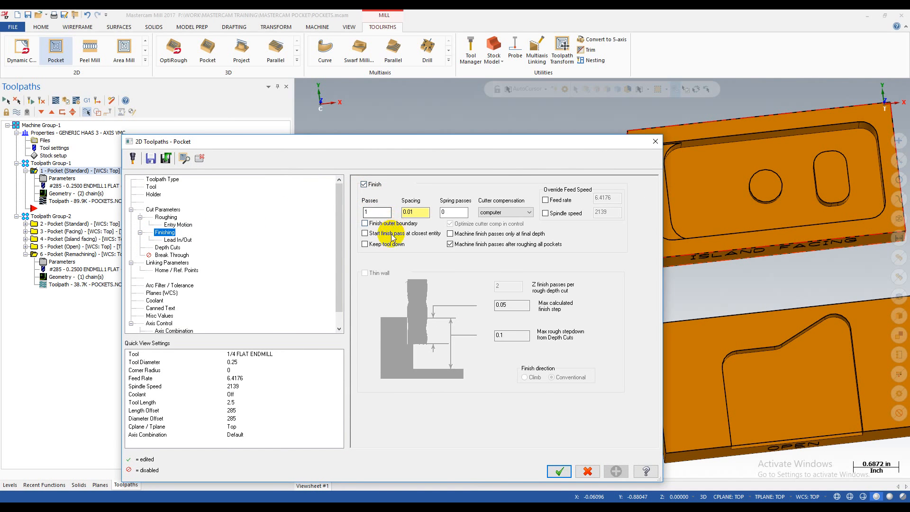
pyautogui.click(652, 144)
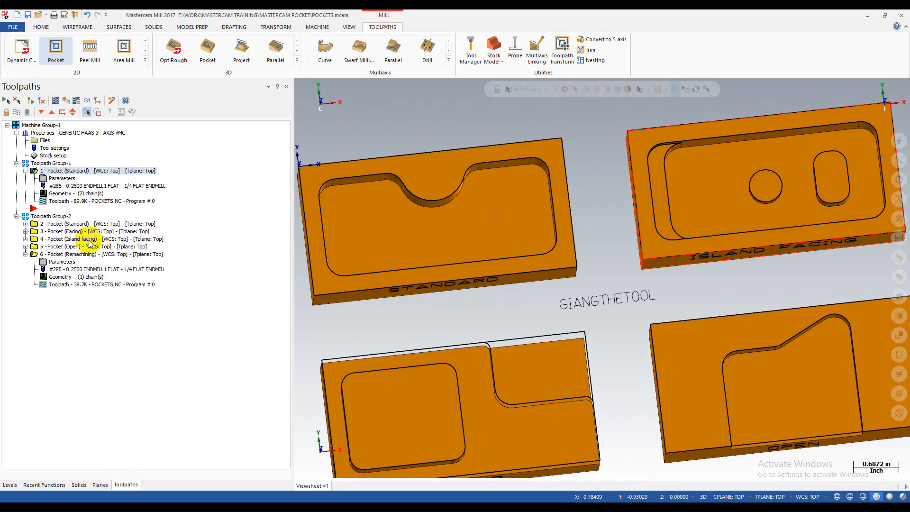
# - Backplot the full STANDARD pocket toolpath to its end and examine the pocket walls for finish passes
pyautogui.click(58, 200)
pyautogui.moveTo(444, 90); pyautogui.dragTo(908, 91)
pyautogui.scroll(3, 425, 278)
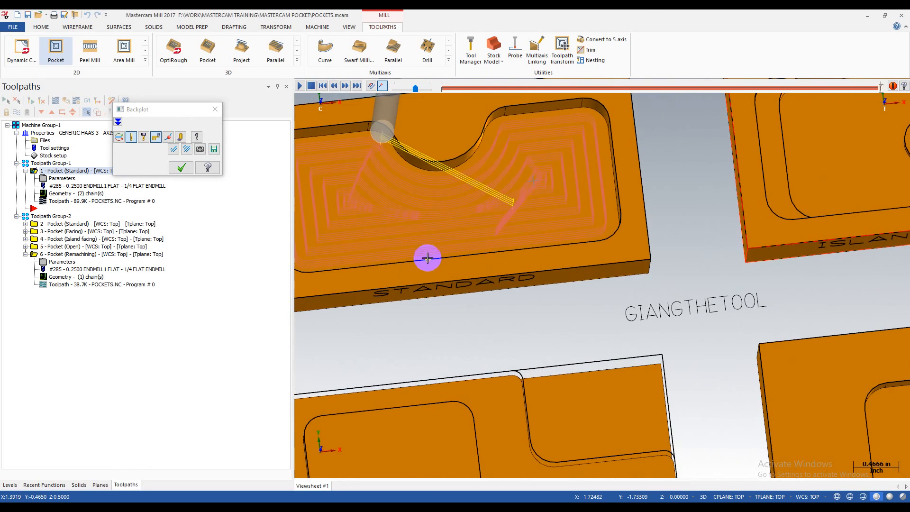
pyautogui.scroll(3, 359, 259)
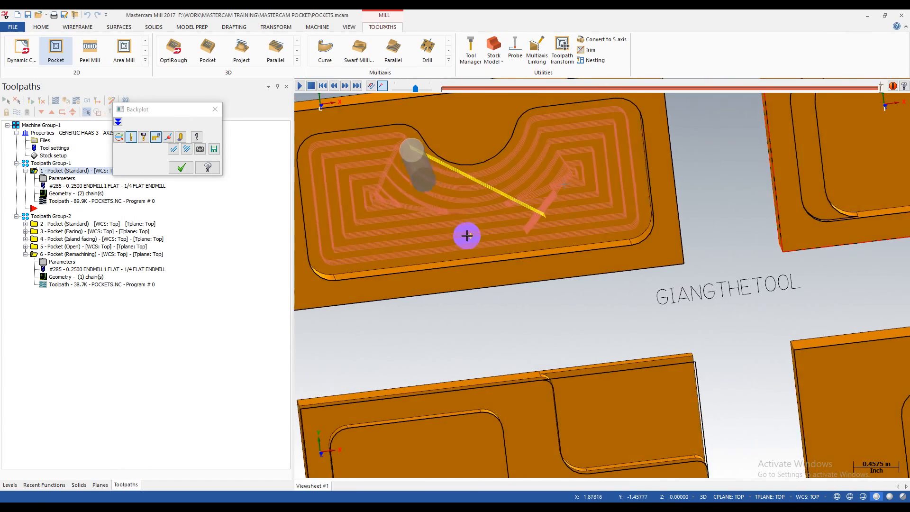
pyautogui.moveTo(470, 225); pyautogui.dragTo(423, 223, button='middle')
pyautogui.click(181, 168)
# - Enable Finish outer boundary for the pocket's finish passes and regenerate the toolpath
pyautogui.click(62, 178)
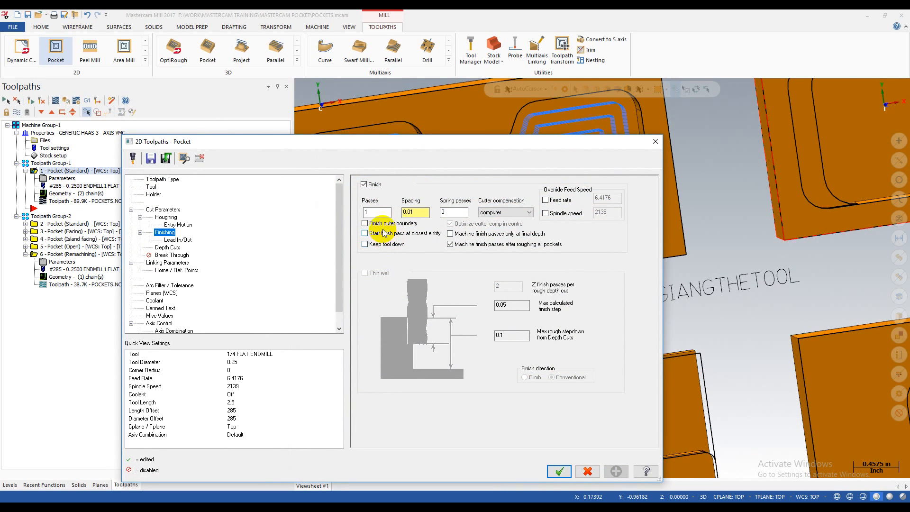
pyautogui.click(559, 471)
pyautogui.click(41, 113)
# - Examine the new finish pass entry and exit arcs, and backplot the early part of the regenerated pocket toolpath
pyautogui.scroll(3, 489, 227)
pyautogui.moveTo(489, 225); pyautogui.dragTo(516, 235, button='middle')
pyautogui.scroll(3, 499, 236)
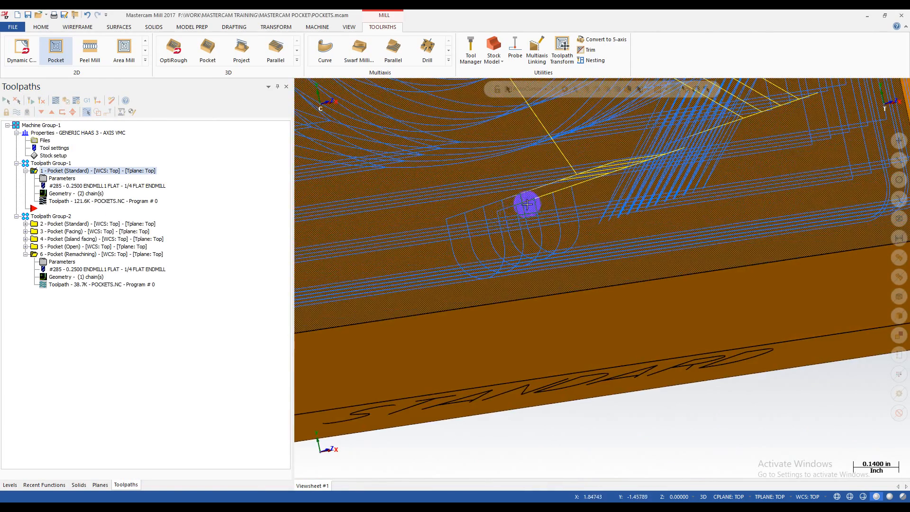
pyautogui.scroll(-3, 548, 243)
pyautogui.click(44, 200)
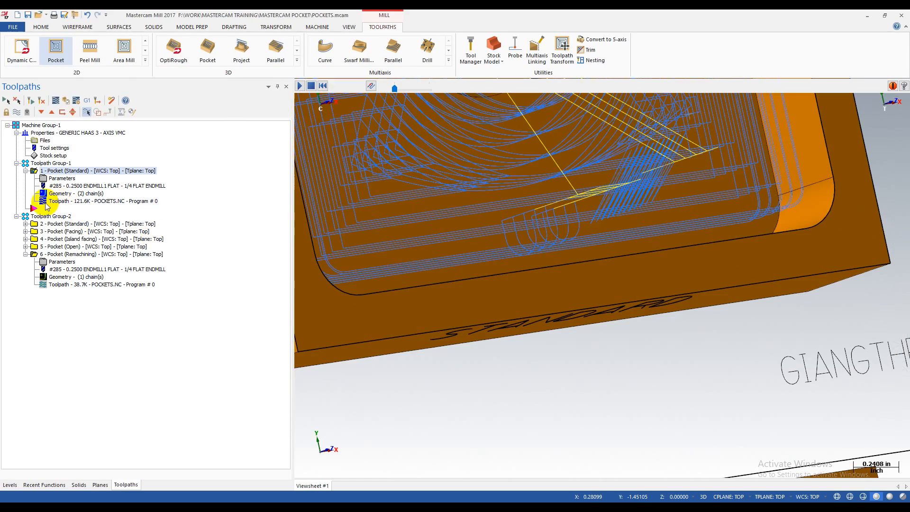
pyautogui.click(473, 94)
pyautogui.moveTo(443, 89); pyautogui.dragTo(521, 89)
pyautogui.scroll(-4, 599, 230)
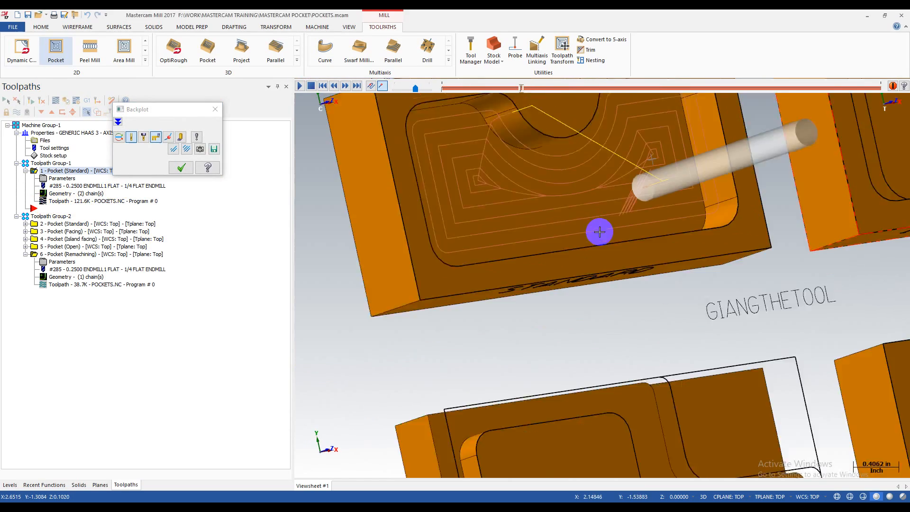
# - Backplot the rest of the pocket toolpath to its end, examining the wall finish passes at each depth
pyautogui.moveTo(613, 190); pyautogui.dragTo(552, 95, button='middle')
pyautogui.moveTo(520, 93); pyautogui.dragTo(583, 100)
pyautogui.moveTo(629, 105); pyautogui.dragTo(880, 134)
pyautogui.scroll(3, 733, 283)
pyautogui.scroll(-2, 561, 200)
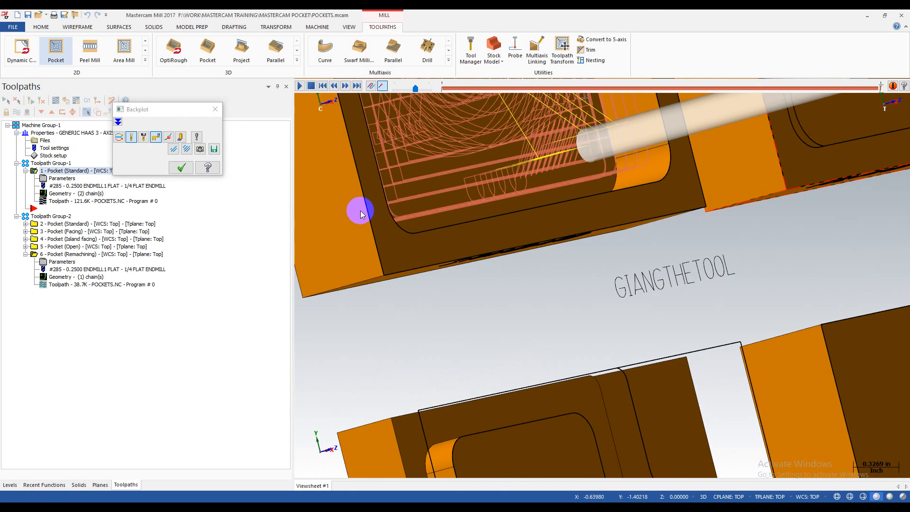
pyautogui.click(180, 167)
# - Enable Machine finish passes only at final depth in the pocket's finishing parameters
pyautogui.click(67, 178)
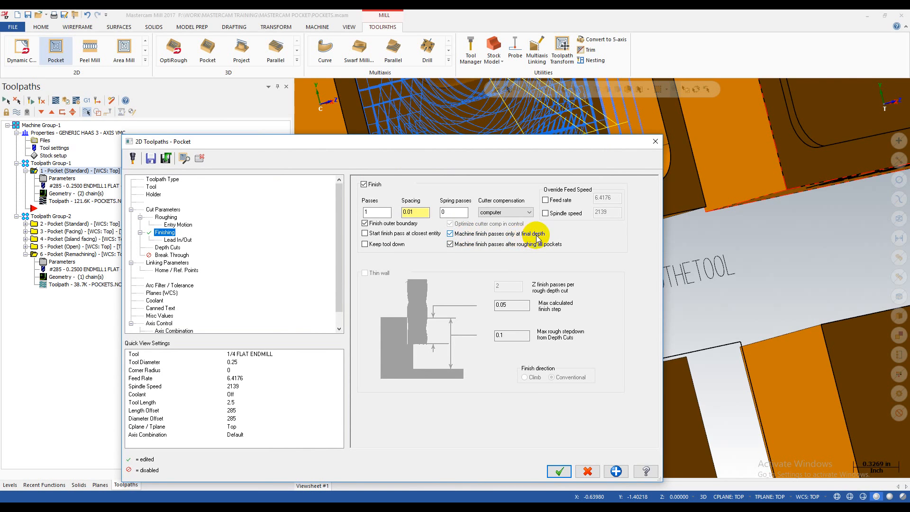
# - Accept the finishing settings of the first standard pocket operation, regenerate its toolpath and inspect the result in the pocket
pyautogui.click(559, 471)
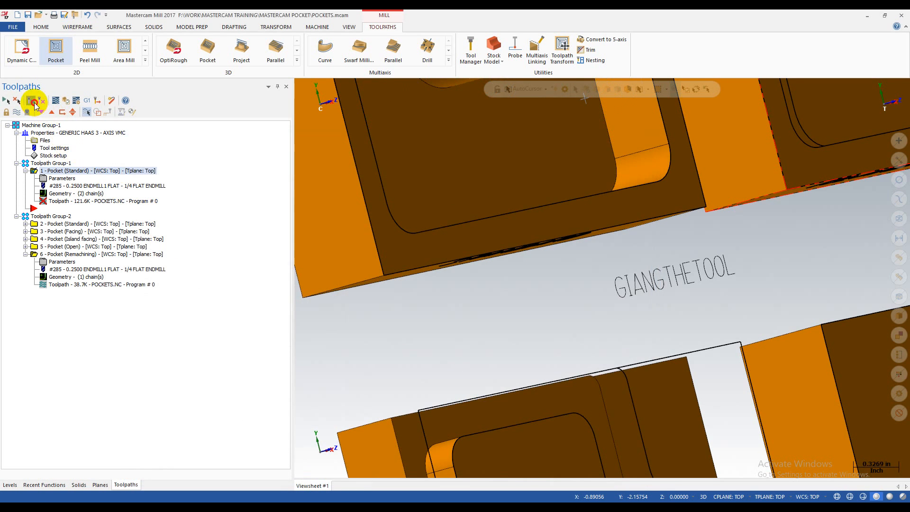
pyautogui.click(35, 103)
pyautogui.moveTo(586, 226); pyautogui.dragTo(505, 192, button='middle')
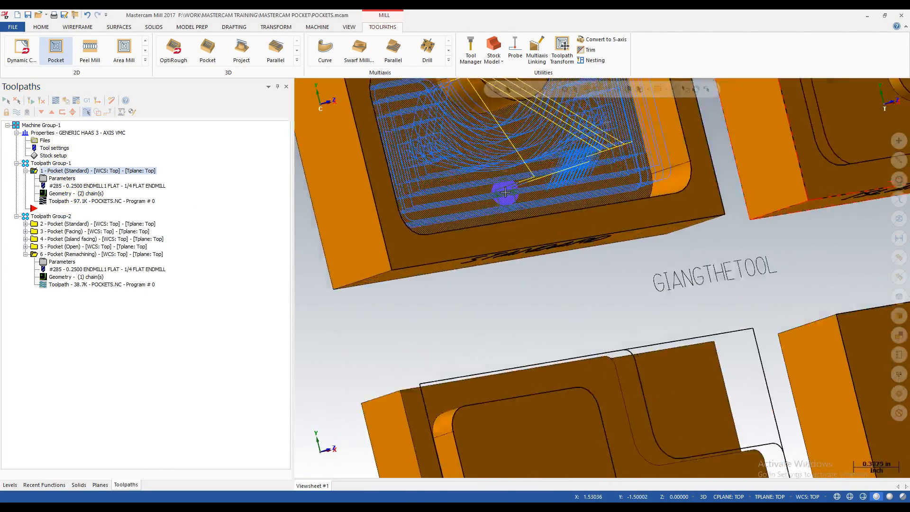
pyautogui.scroll(5, 505, 192)
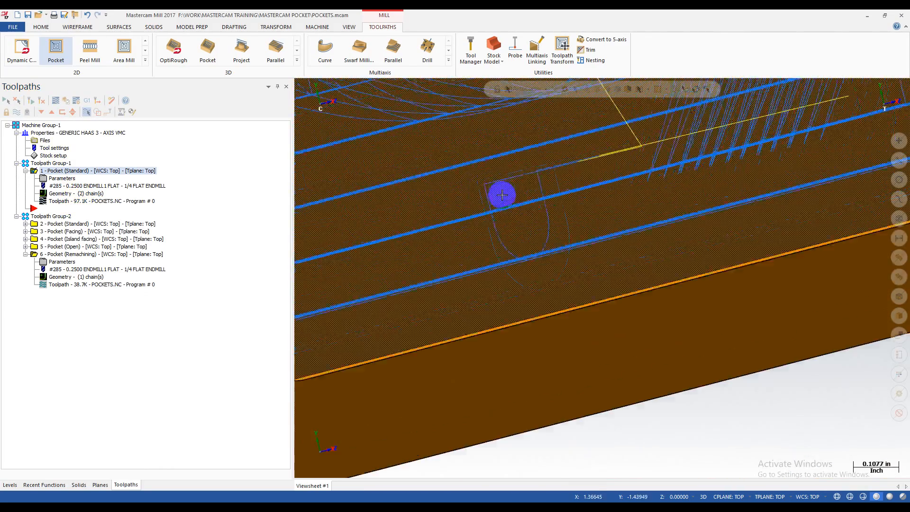
pyautogui.scroll(-7, 502, 195)
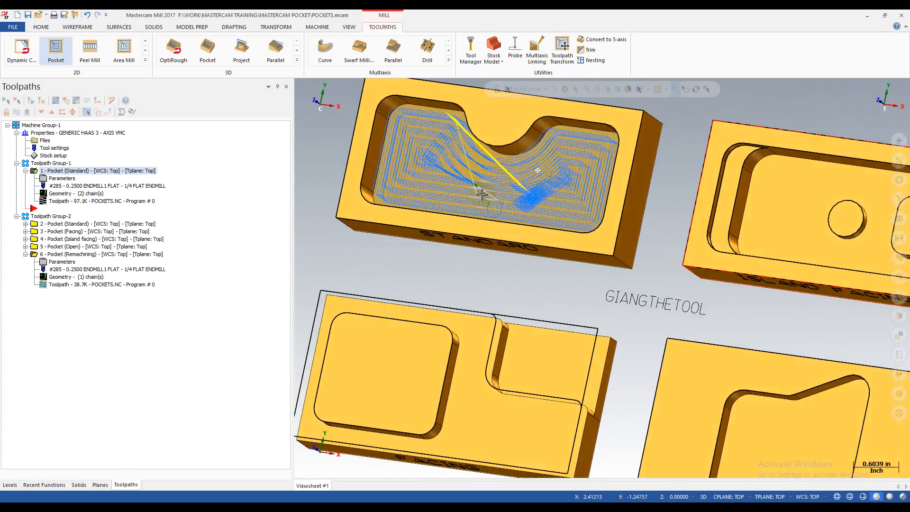
pyautogui.moveTo(482, 195); pyautogui.dragTo(530, 194, button='middle')
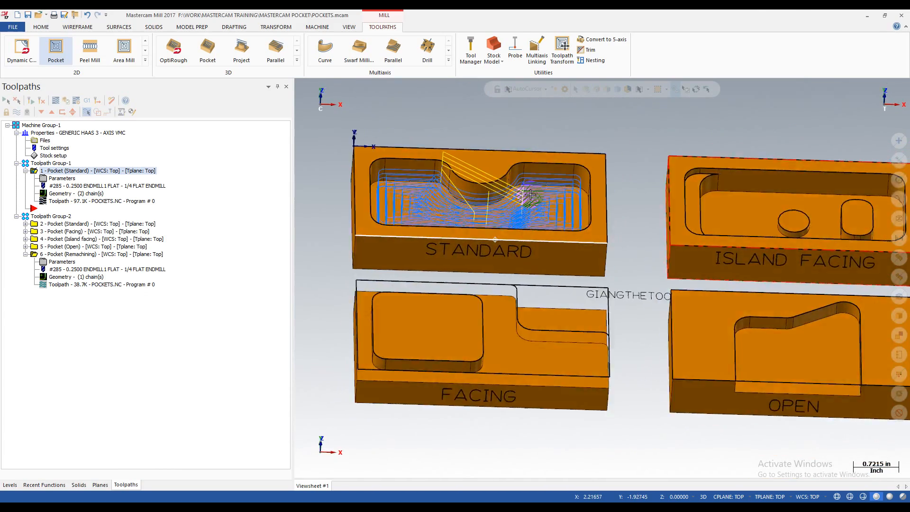
# - Review the depth cuts and cut parameters of the first pocket operation, and close its parameters without changes
pyautogui.click(63, 178)
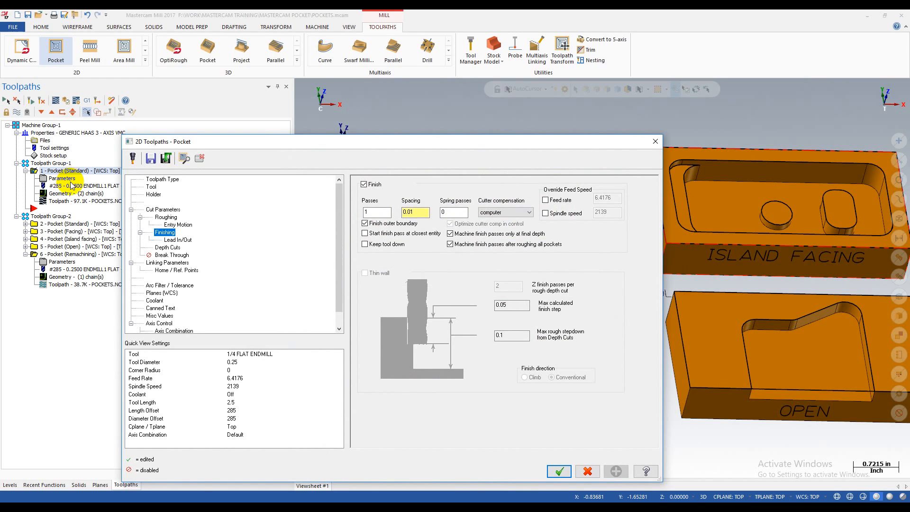
pyautogui.click(169, 247)
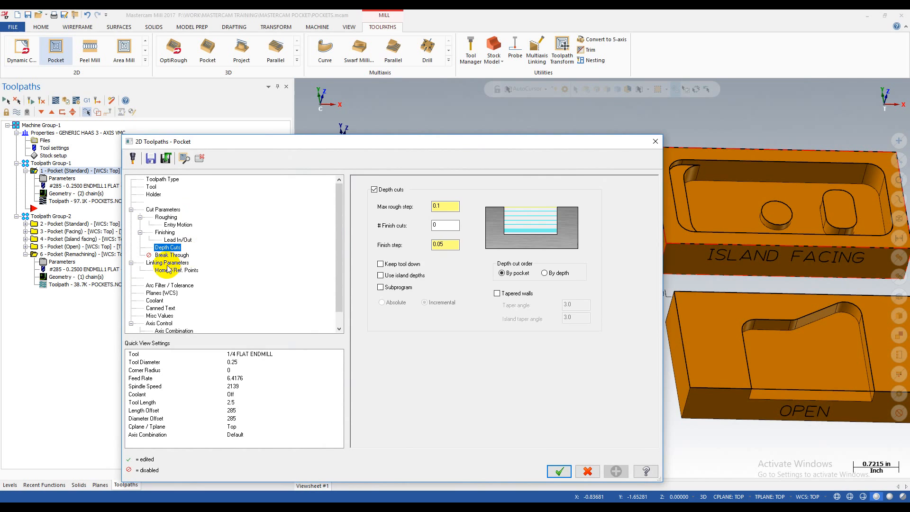
pyautogui.click(156, 285)
pyautogui.click(163, 210)
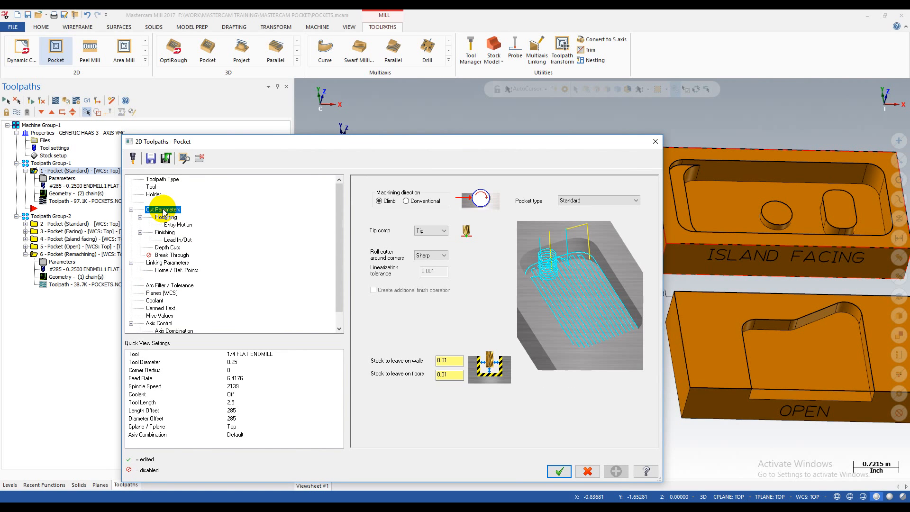
pyautogui.click(656, 141)
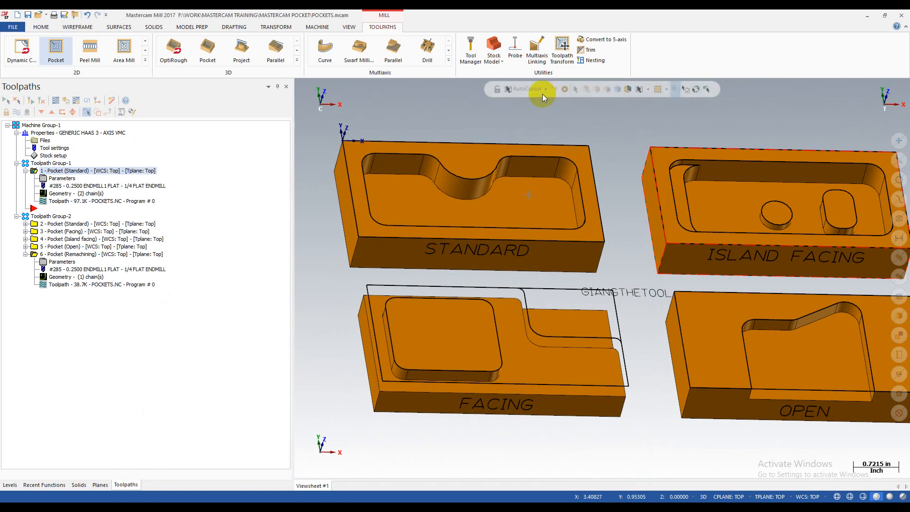
# - Backplot the first pocket operation, moving the tool along its path in the STANDARD block, and close the backplot
pyautogui.click(52, 201)
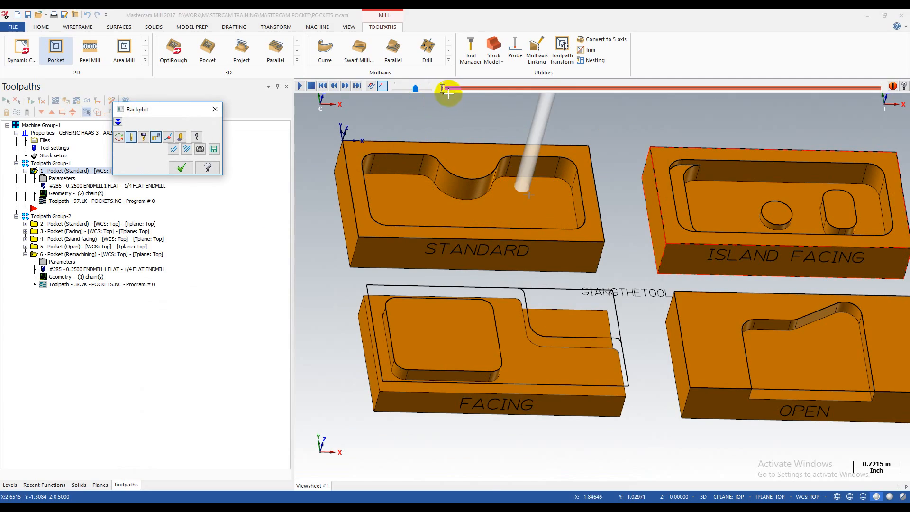
pyautogui.moveTo(448, 90); pyautogui.dragTo(646, 100)
pyautogui.moveTo(476, 206)
pyautogui.mouseDown(button='middle')
pyautogui.moveTo(458, 206)
pyautogui.moveTo(382, 254)
pyautogui.moveTo(435, 213)
pyautogui.moveTo(532, 217)
pyautogui.mouseUp(button='middle')
pyautogui.scroll(-3, 528, 213)
pyautogui.click(182, 168)
# - Run the Verify simulation of the standard pocket, examine the machined stock, and return to the part view
pyautogui.scroll(3, 538, 238)
pyautogui.scroll(-2, 538, 237)
pyautogui.moveTo(539, 237); pyautogui.dragTo(587, 223, button='middle')
pyautogui.scroll(-2, 586, 235)
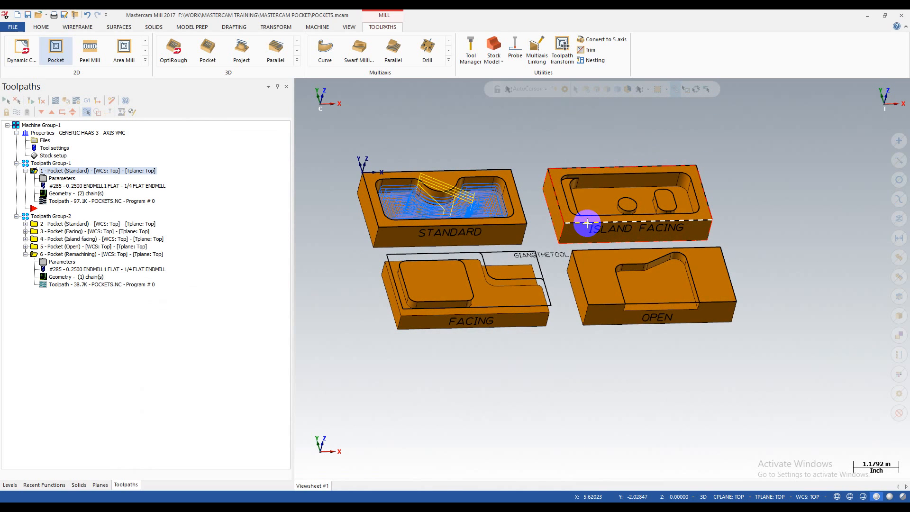
pyautogui.scroll(3, 510, 291)
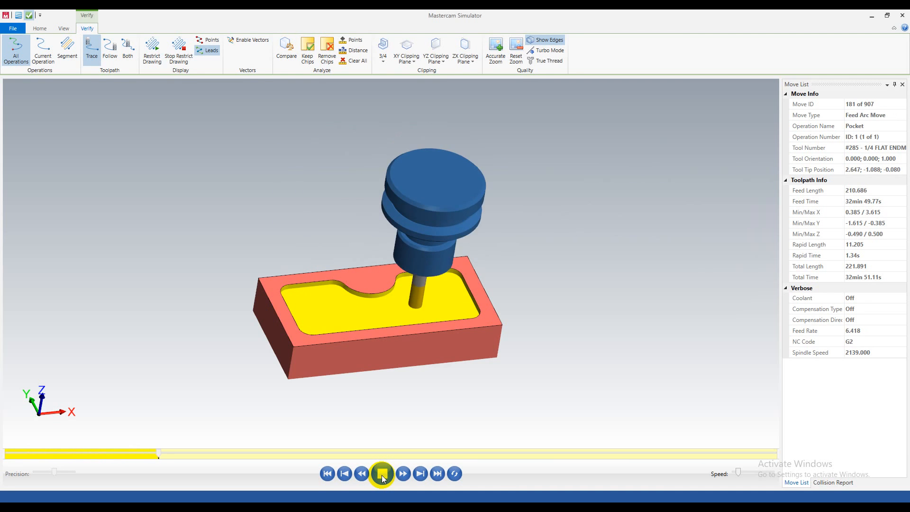
pyautogui.scroll(2, 550, 399)
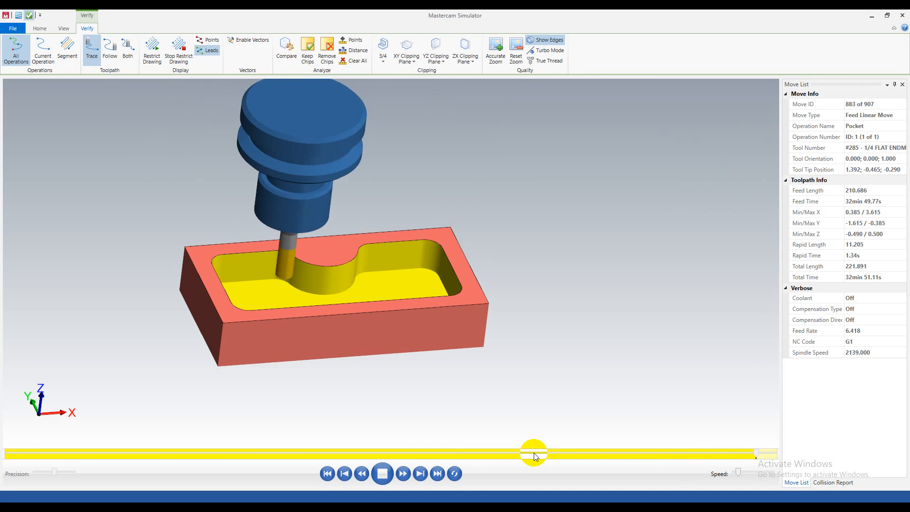
pyautogui.moveTo(434, 377); pyautogui.dragTo(408, 355)
pyautogui.moveTo(408, 356); pyautogui.dragTo(417, 410, button='middle')
pyautogui.scroll(2, 417, 413)
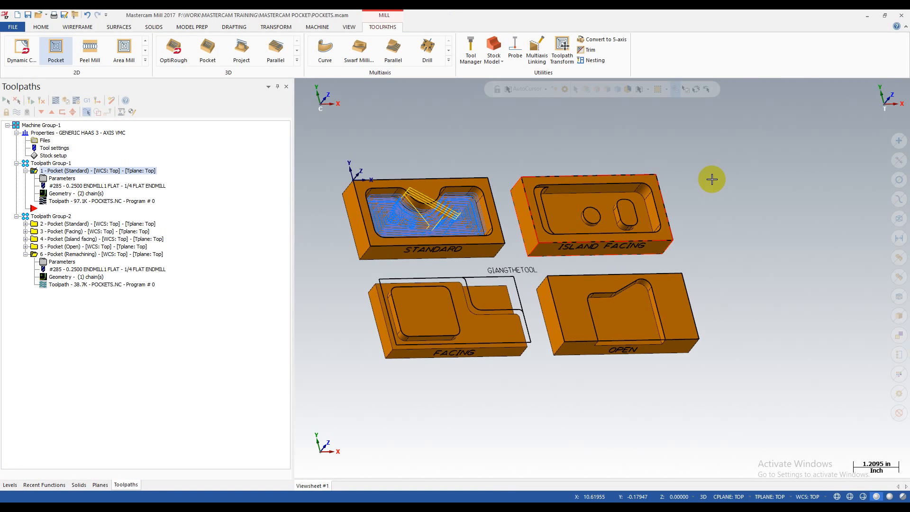
# - Hide the standard pocket's toolpath display and examine the FACING block's raised island and surrounding boundary
pyautogui.hotkey('alt', 't')
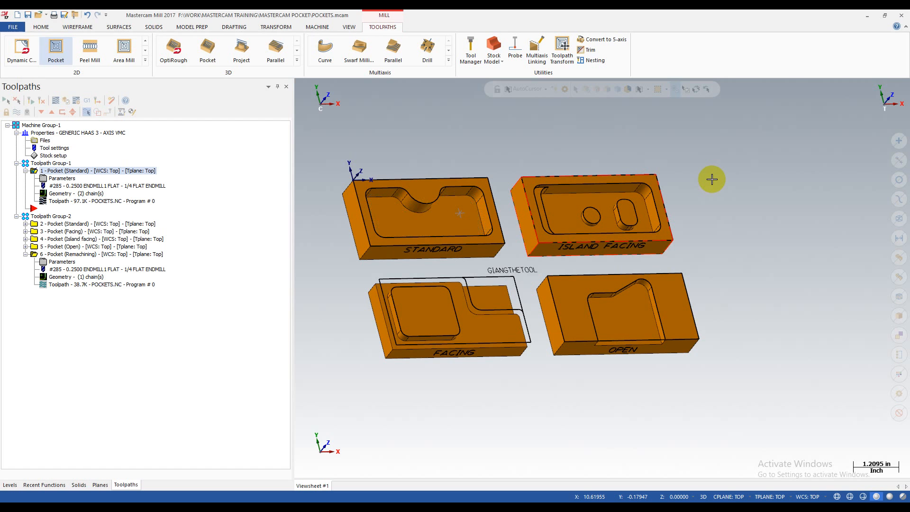
pyautogui.scroll(2, 500, 338)
pyautogui.moveTo(483, 337); pyautogui.dragTo(479, 323, button='middle')
pyautogui.scroll(-2, 604, 290)
pyautogui.moveTo(605, 289); pyautogui.dragTo(575, 298, button='middle')
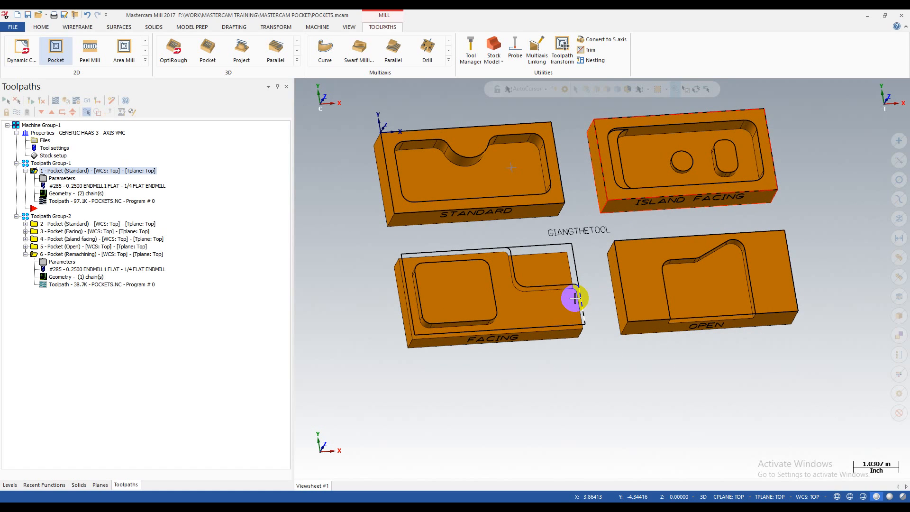
pyautogui.scroll(-1, 512, 297)
pyautogui.scroll(4, 509, 296)
pyautogui.moveTo(506, 296); pyautogui.dragTo(428, 280, button='middle')
pyautogui.scroll(2, 420, 237)
pyautogui.scroll(-3, 491, 304)
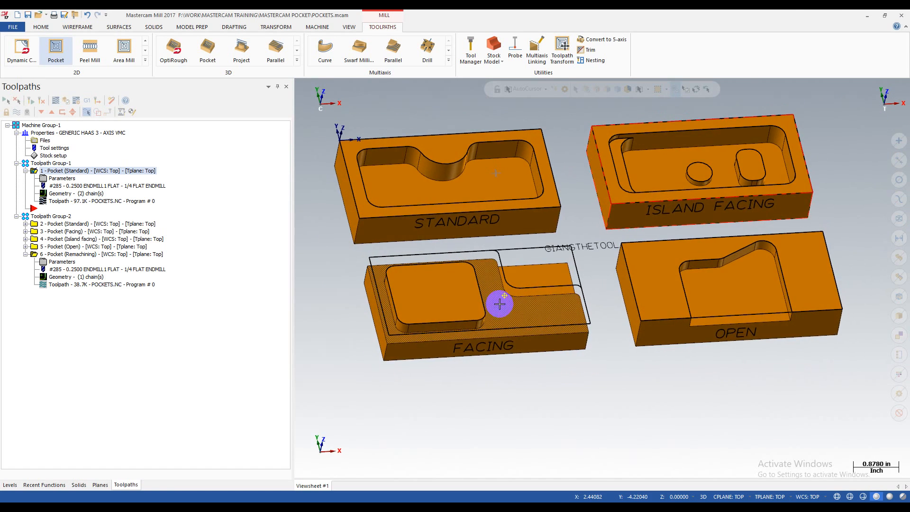
pyautogui.scroll(5, 471, 340)
pyautogui.moveTo(475, 335); pyautogui.dragTo(504, 325, button='middle')
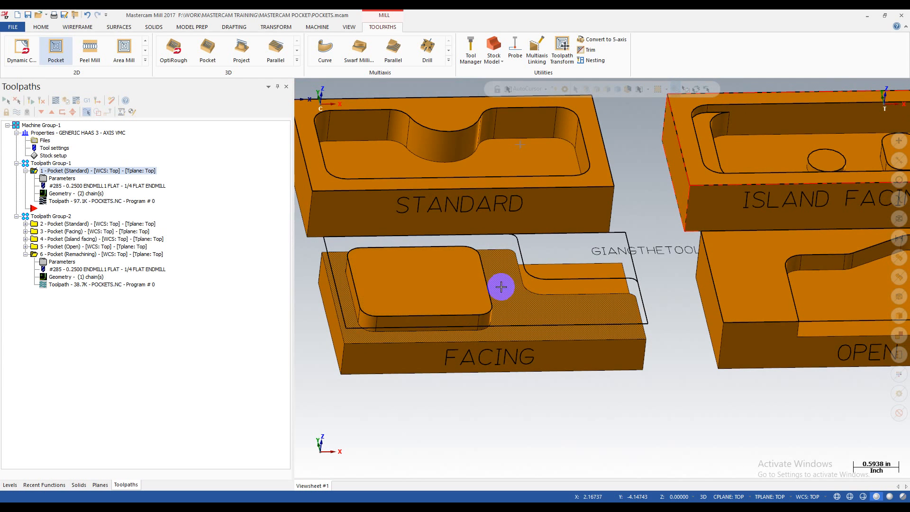
pyautogui.scroll(-3, 514, 296)
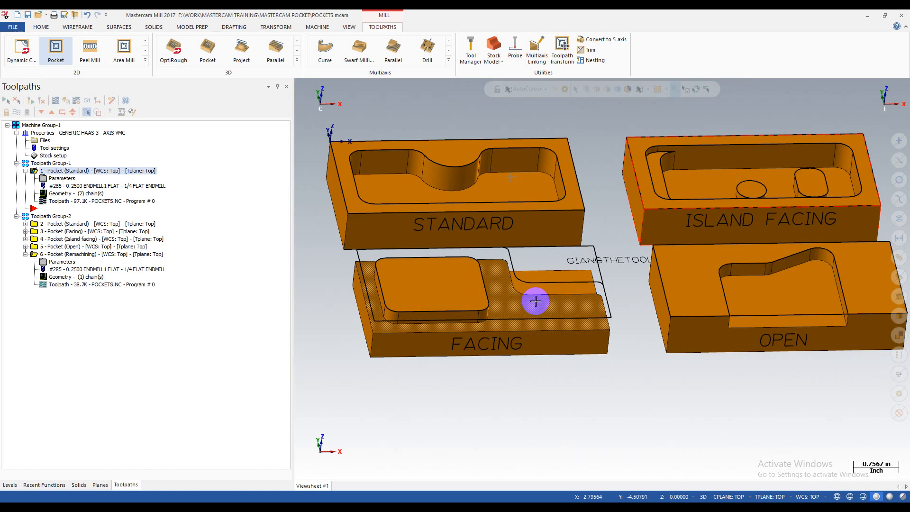
pyautogui.moveTo(535, 301); pyautogui.dragTo(550, 326, button='middle')
pyautogui.scroll(-3, 567, 313)
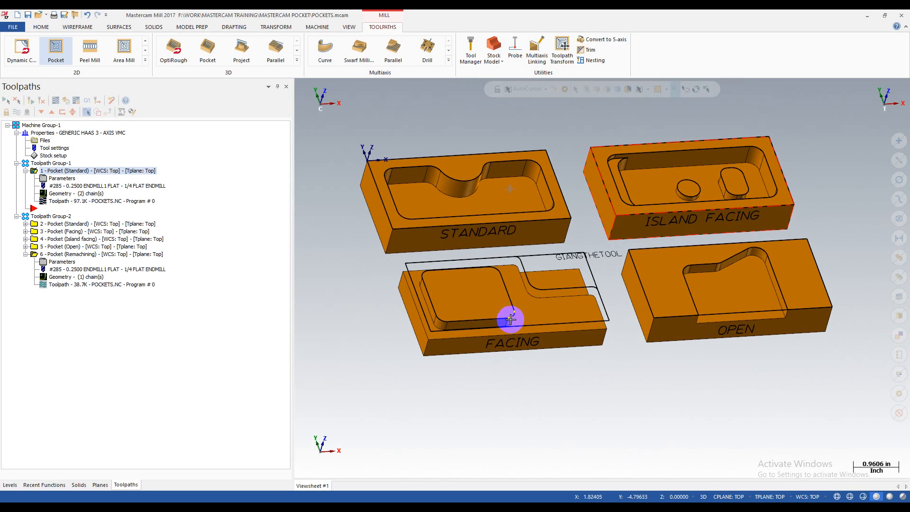
# - Create a new 2D Pocket toolpath, chaining the top edge of the rounded rectangular island on the FACING block
pyautogui.click(55, 59)
pyautogui.scroll(2, 306, 266)
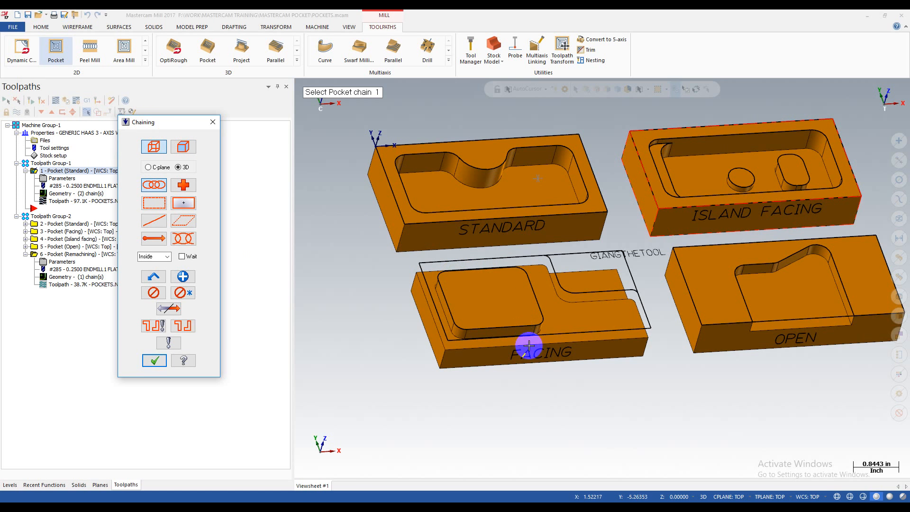
pyautogui.scroll(-1, 526, 342)
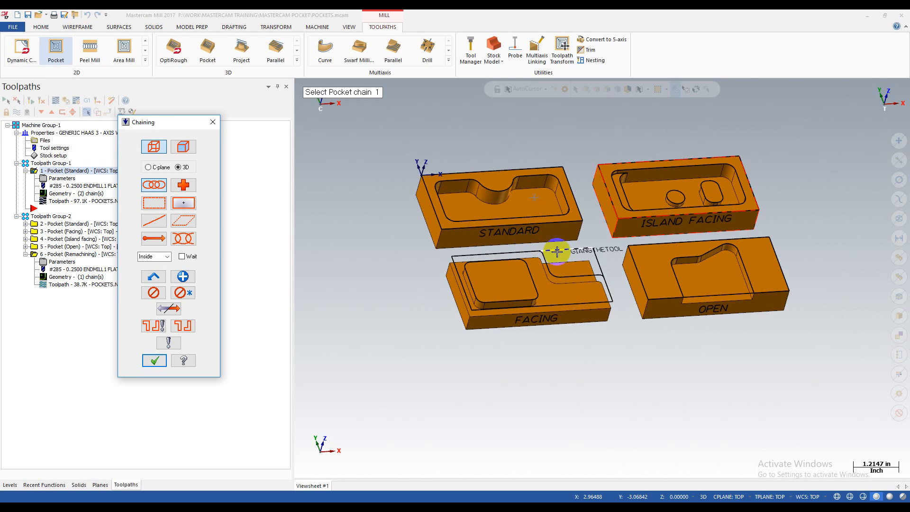
pyautogui.scroll(-2, 554, 251)
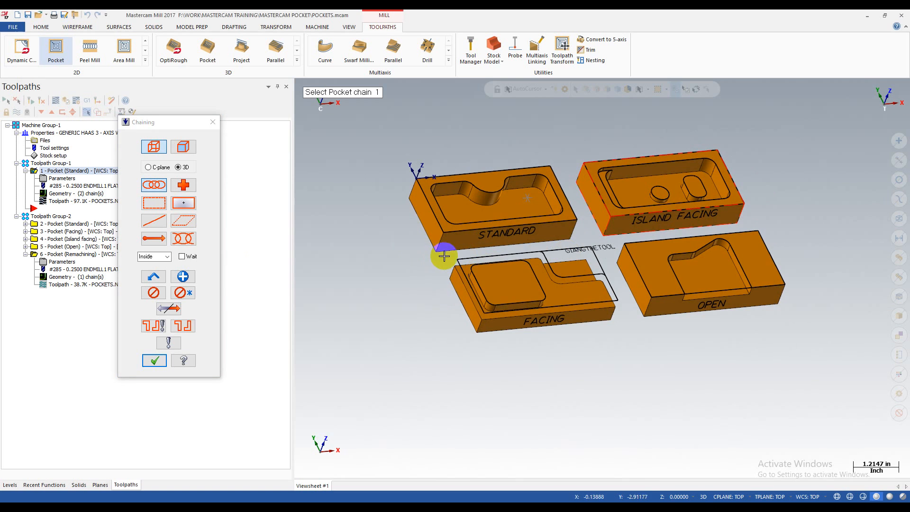
pyautogui.scroll(4, 493, 260)
pyautogui.moveTo(527, 274); pyautogui.dragTo(508, 274, button='middle')
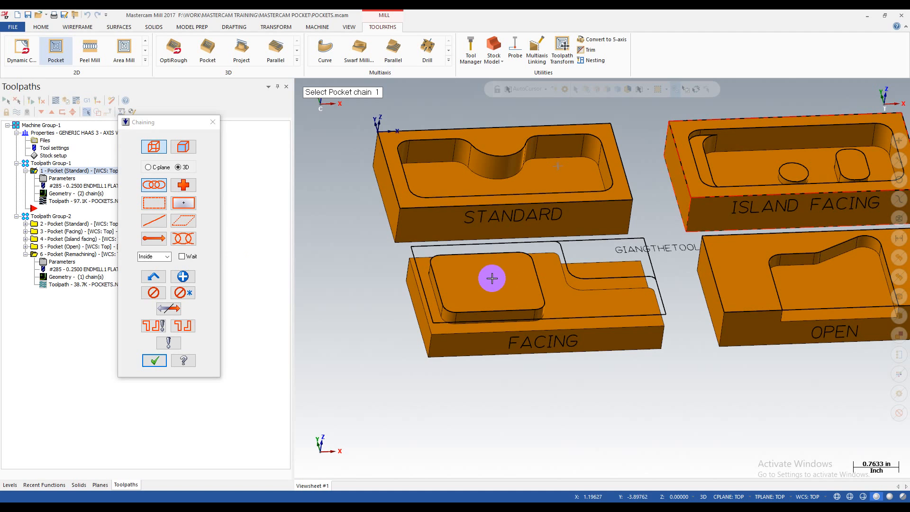
pyautogui.click(443, 254)
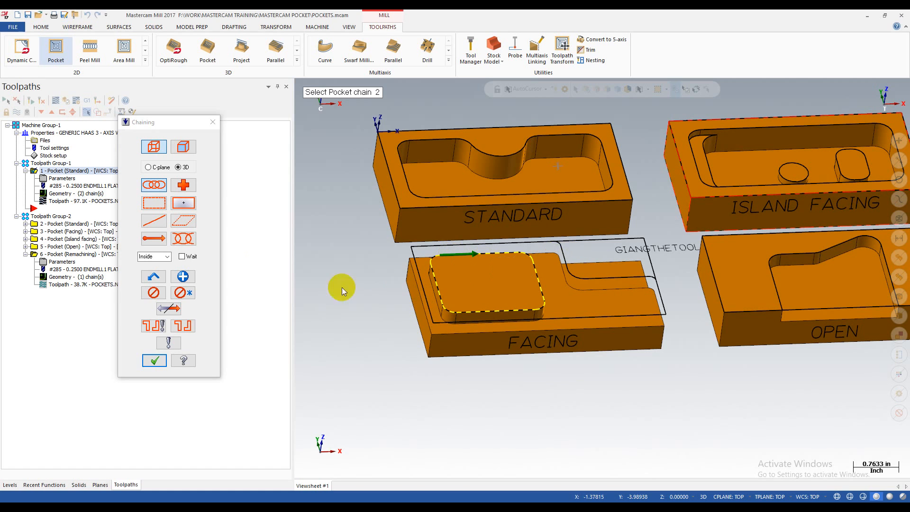
pyautogui.scroll(3, 492, 284)
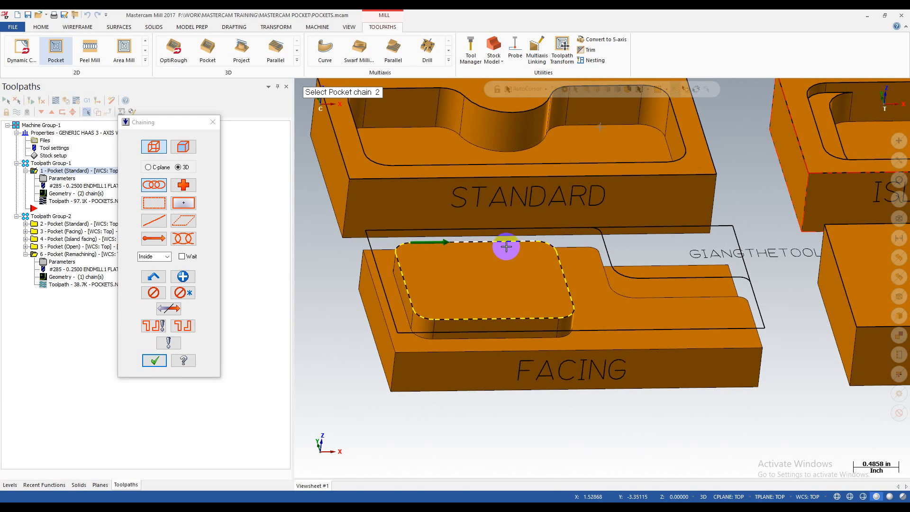
pyautogui.scroll(-2, 530, 259)
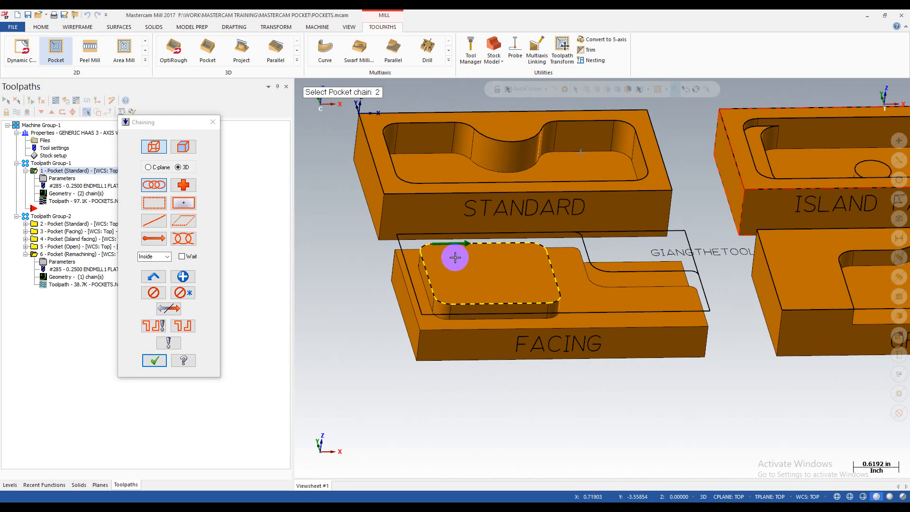
pyautogui.click(154, 361)
# - Select the 1/4 flat endmill, tool 285, for the new pocket operation
pyautogui.moveTo(524, 156); pyautogui.dragTo(528, 340)
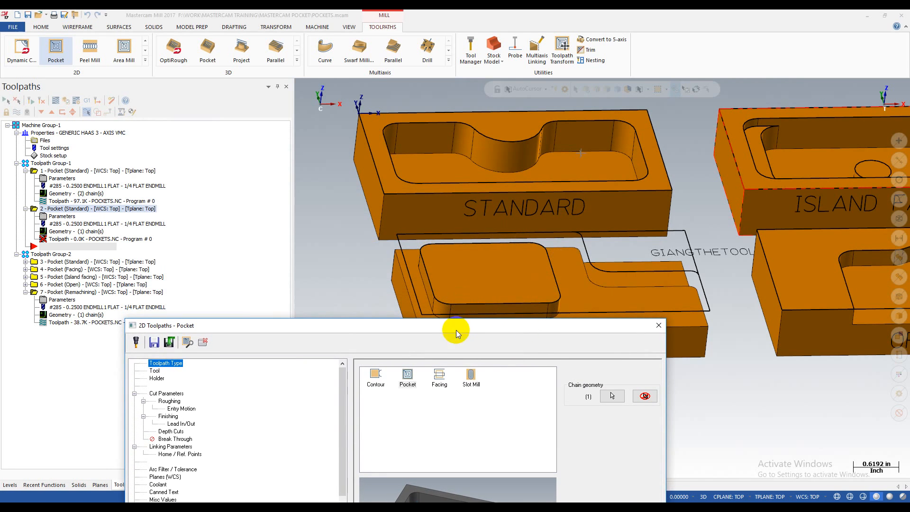
pyautogui.moveTo(456, 330); pyautogui.dragTo(468, 119)
pyautogui.click(167, 160)
pyautogui.click(431, 179)
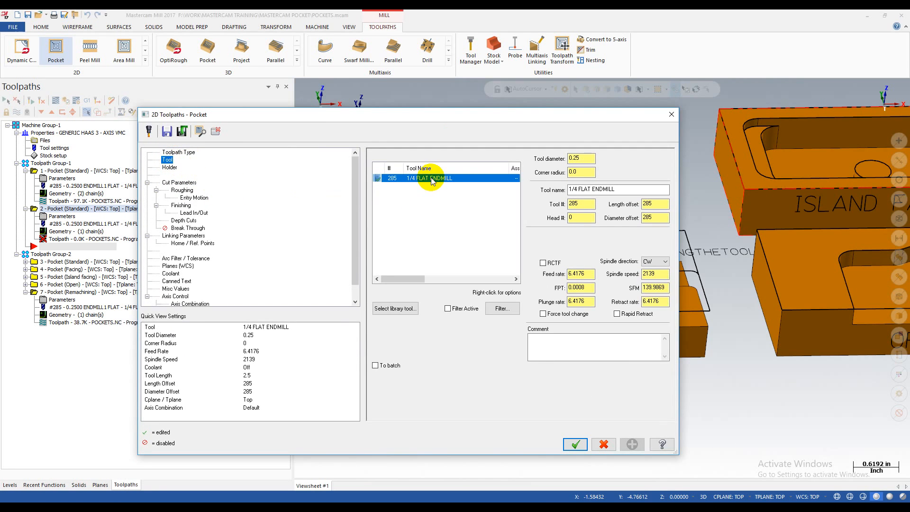
# - In the new pocket's cut parameters, set the stock to leave on floors to 0.0
pyautogui.click(182, 183)
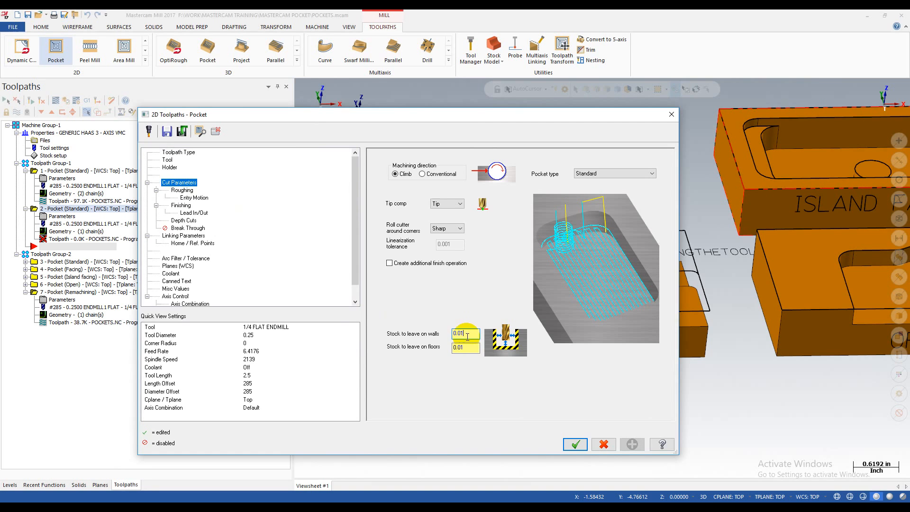
pyautogui.moveTo(502, 116); pyautogui.dragTo(466, 272)
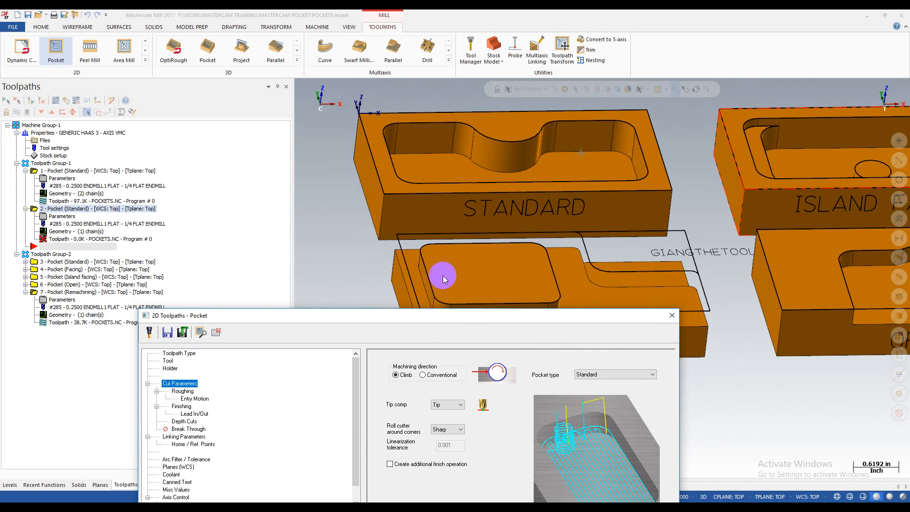
pyautogui.moveTo(478, 315); pyautogui.dragTo(464, 133)
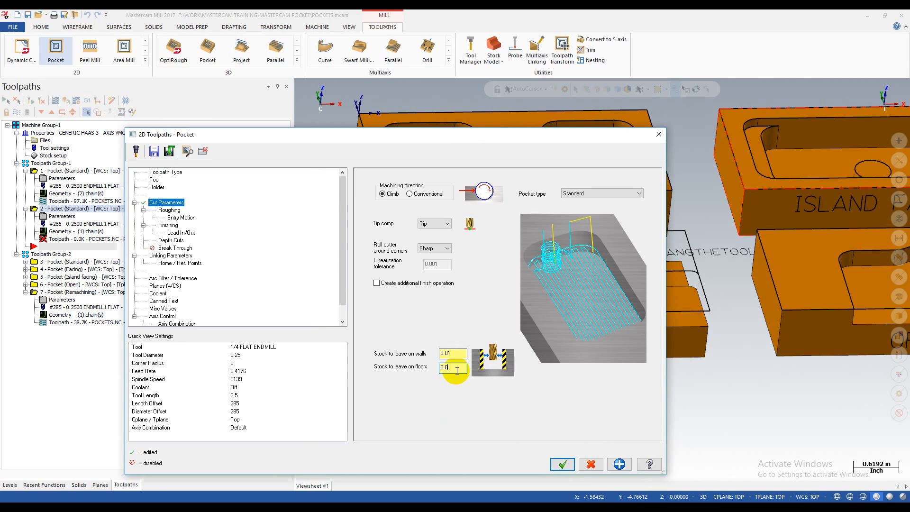
# - Set the pocket type of the new operation to Facing
pyautogui.click(592, 196)
pyautogui.click(591, 196)
pyautogui.click(591, 197)
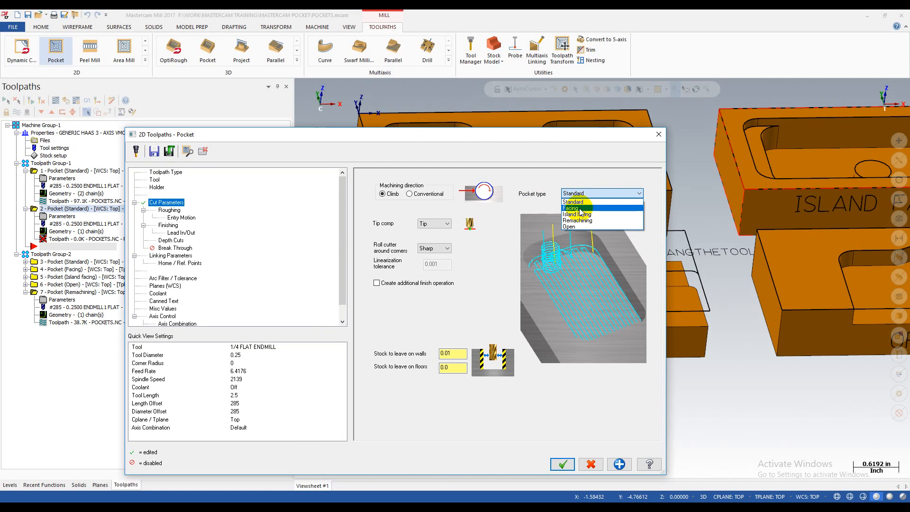
pyautogui.click(580, 208)
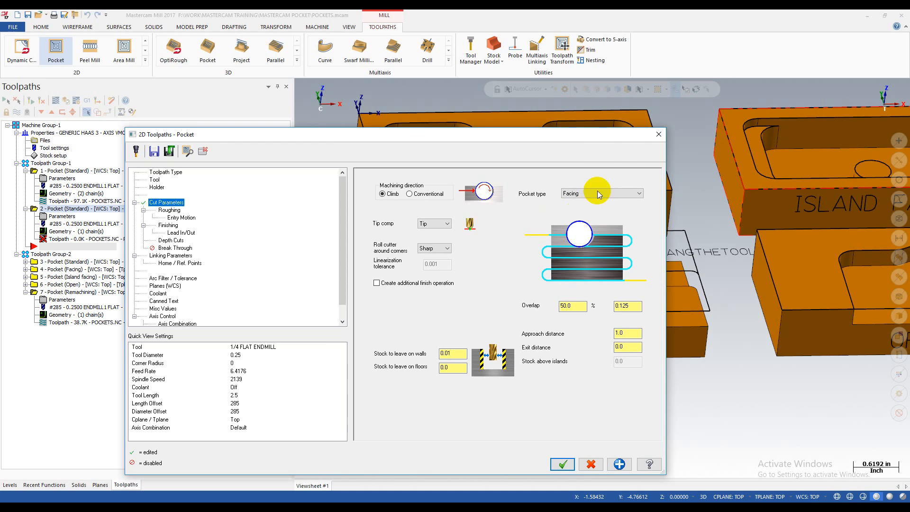
# - Examine the overlap, approach distance and exit distance settings of the Facing pocket type
pyautogui.doubleClick(567, 306)
pyautogui.click(577, 307)
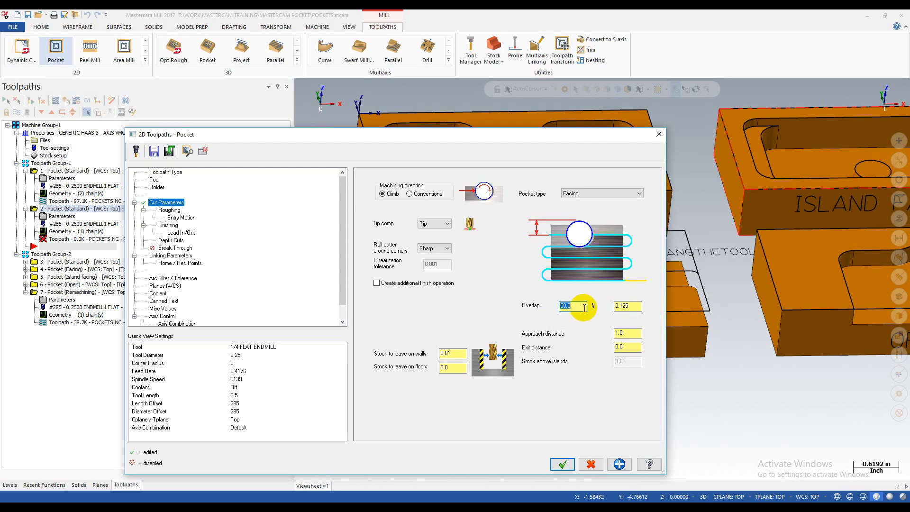
pyautogui.click(567, 306)
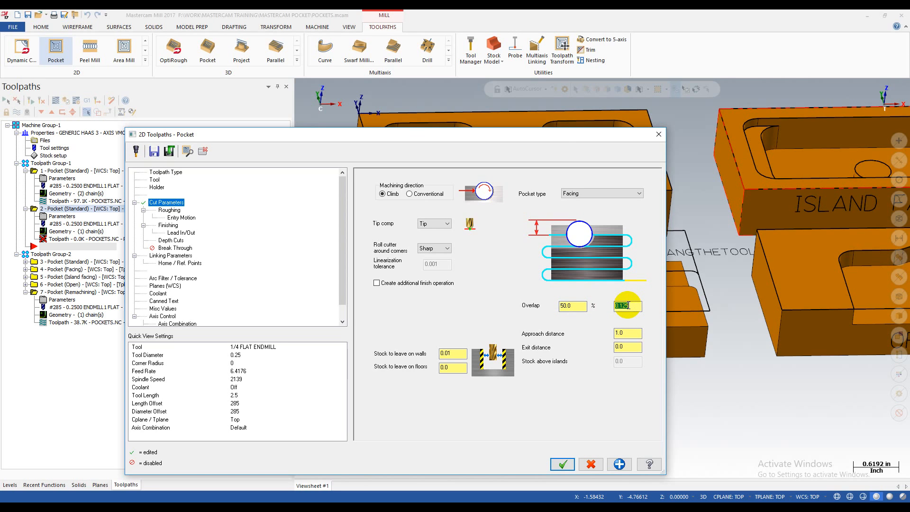
pyautogui.click(628, 335)
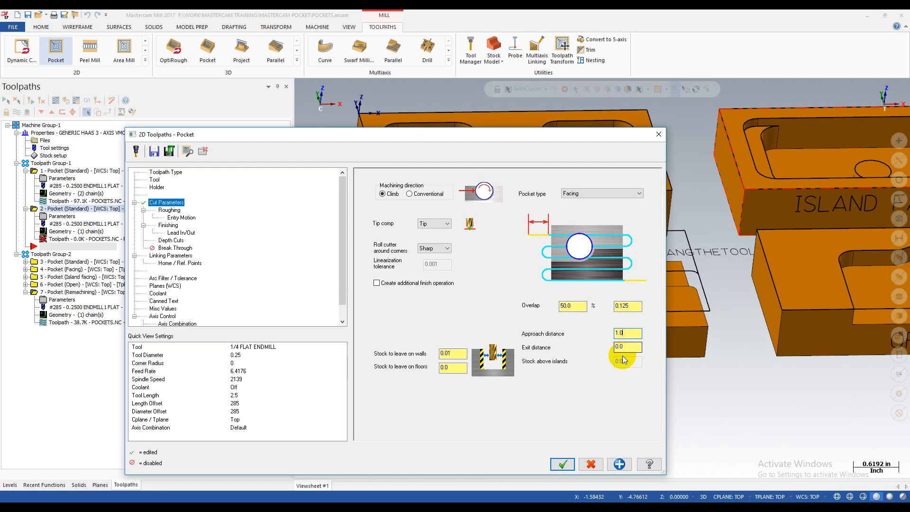
pyautogui.click(626, 332)
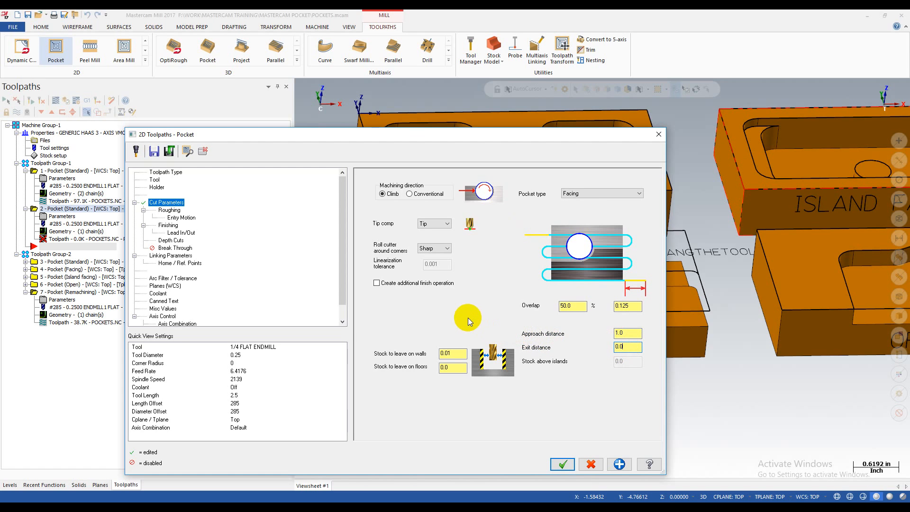
# - Set the roughing cutting method of the facing pocket to Constant Overlap Spiral
pyautogui.click(167, 211)
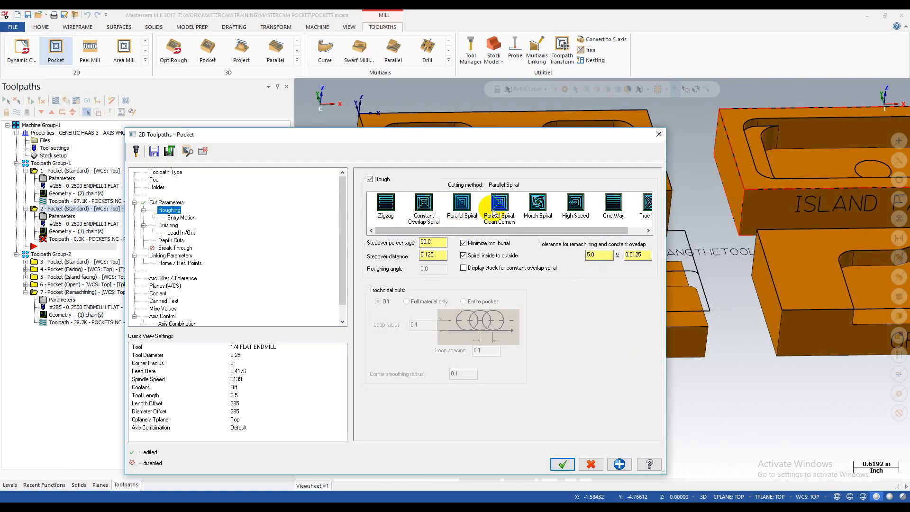
pyautogui.moveTo(489, 140); pyautogui.dragTo(454, 353)
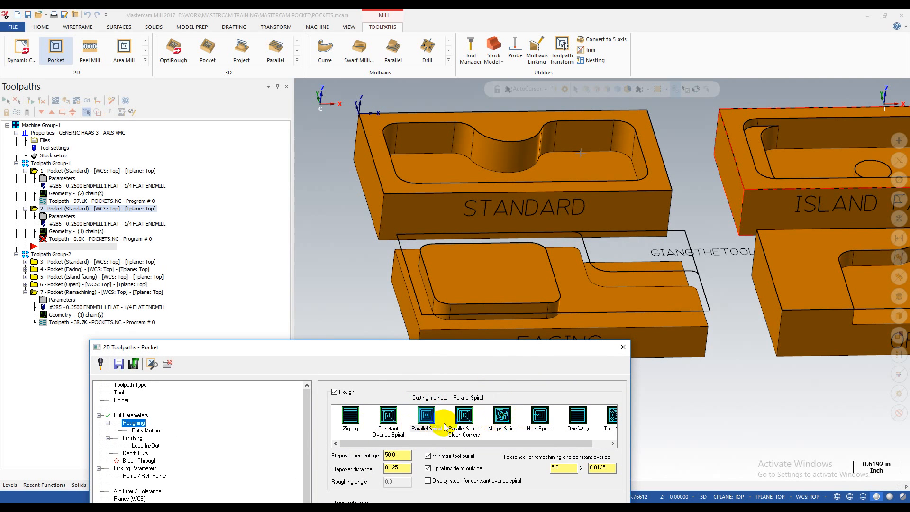
pyautogui.moveTo(474, 346); pyautogui.dragTo(486, 136)
pyautogui.click(442, 205)
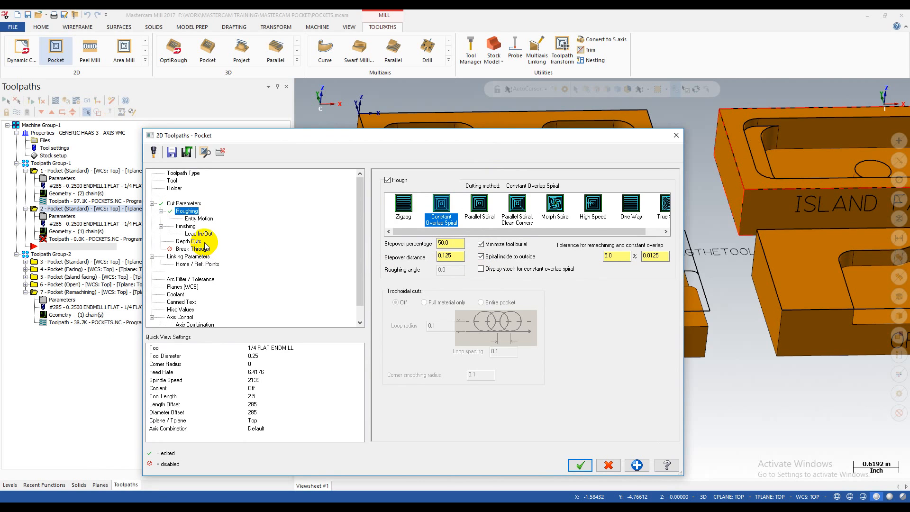
# - Turn off the ramp entry motion for the facing pocket's roughing
pyautogui.click(199, 218)
pyautogui.moveTo(481, 138); pyautogui.dragTo(434, 379)
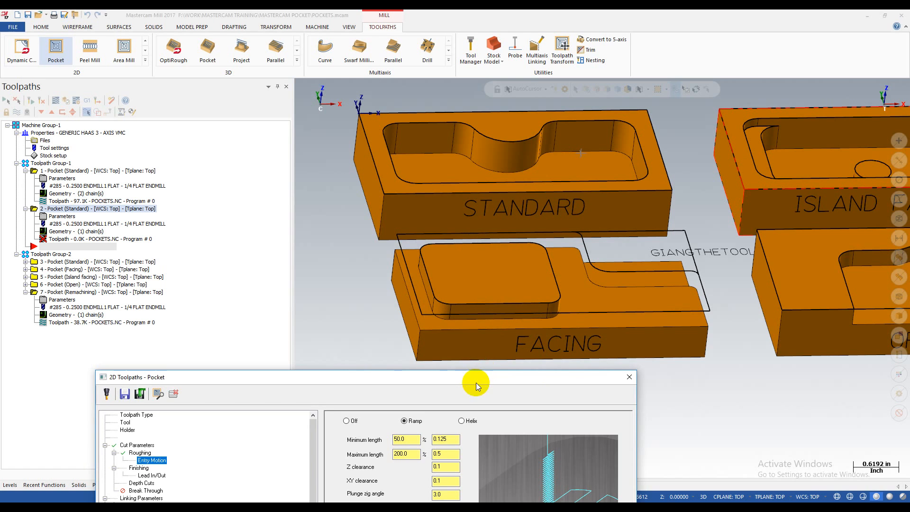
pyautogui.moveTo(476, 383); pyautogui.dragTo(507, 227)
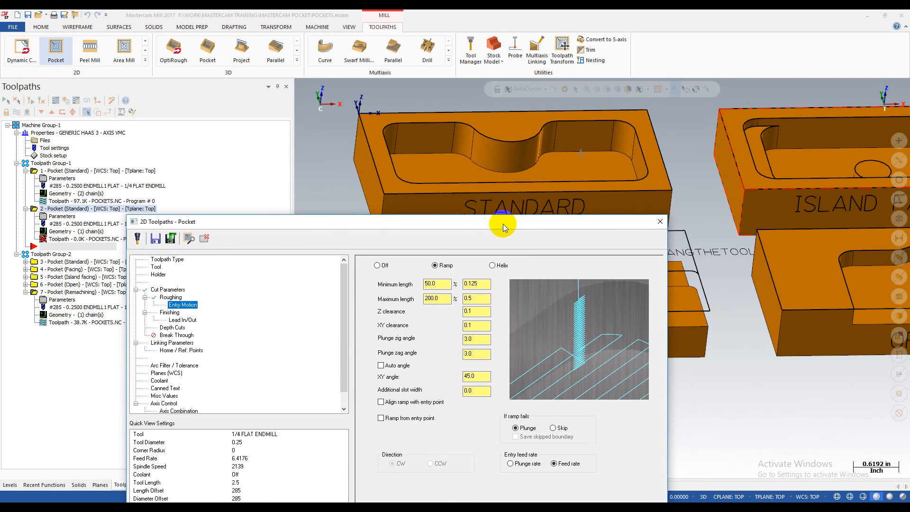
pyautogui.click(377, 266)
pyautogui.moveTo(420, 221); pyautogui.dragTo(479, 209)
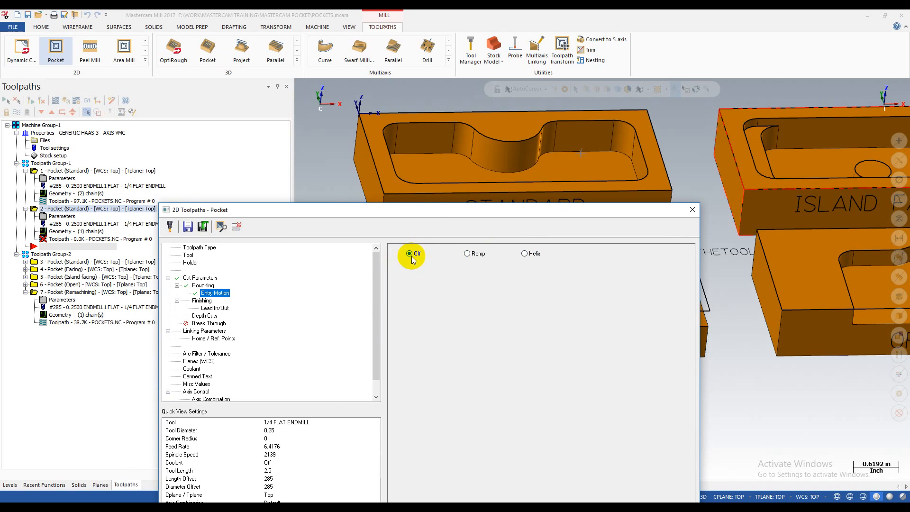
pyautogui.moveTo(430, 212); pyautogui.dragTo(466, 224)
# - Recheck the roughing and cut parameters, and disable the finish passes of the facing pocket
pyautogui.click(217, 299)
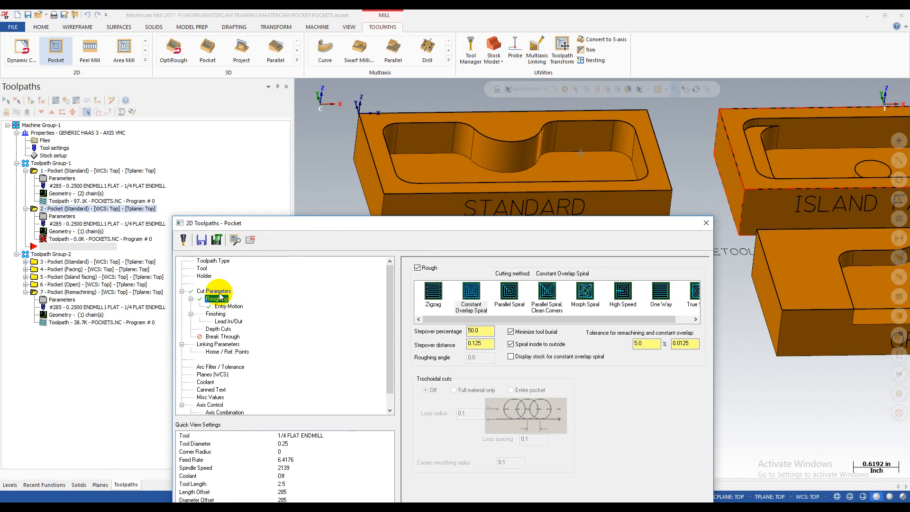
pyautogui.click(214, 291)
pyautogui.click(674, 421)
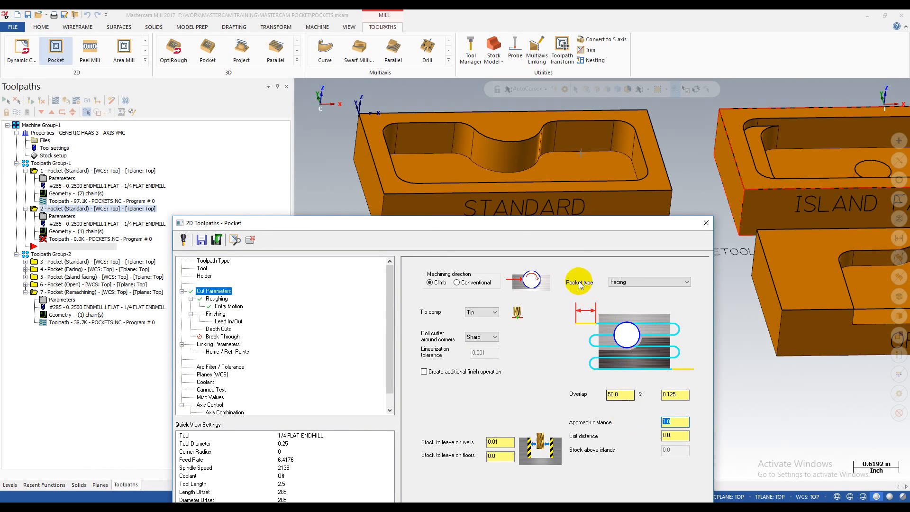
pyautogui.moveTo(533, 225); pyautogui.dragTo(501, 174)
pyautogui.click(229, 261)
pyautogui.click(476, 213)
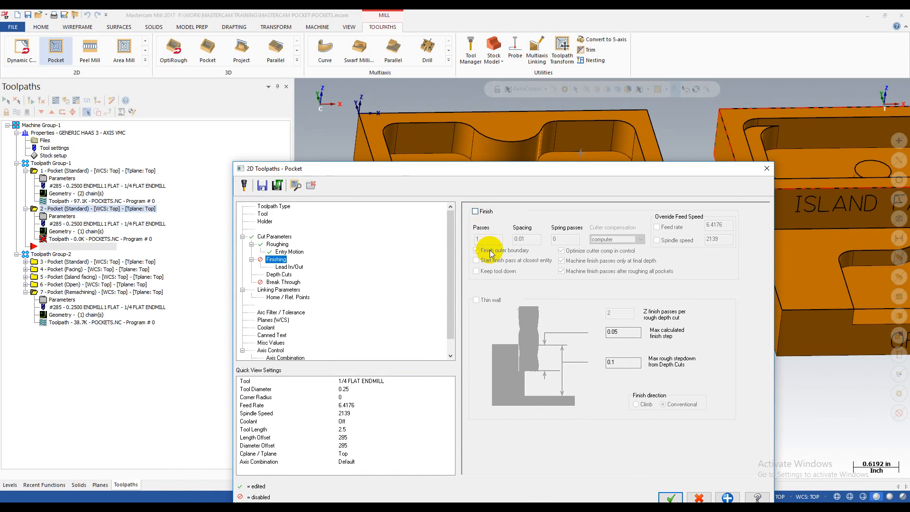
pyautogui.click(287, 268)
pyautogui.click(277, 260)
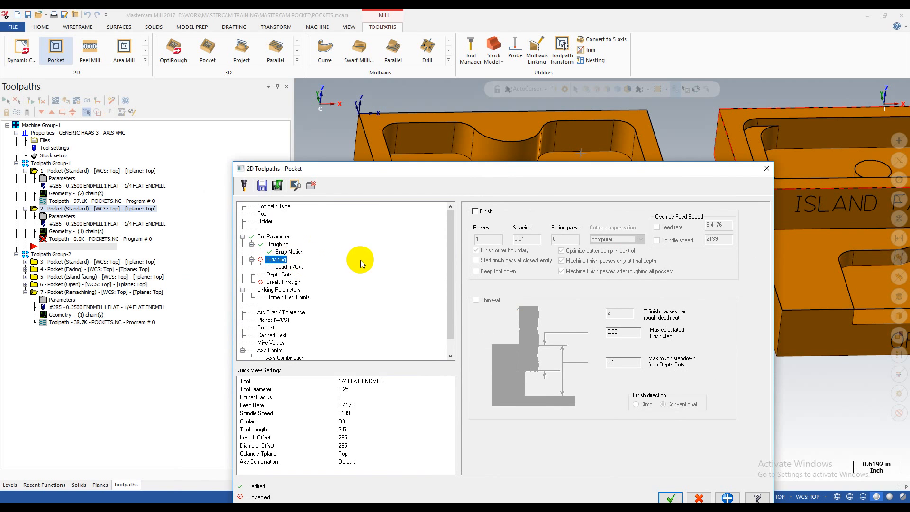
pyautogui.click(289, 267)
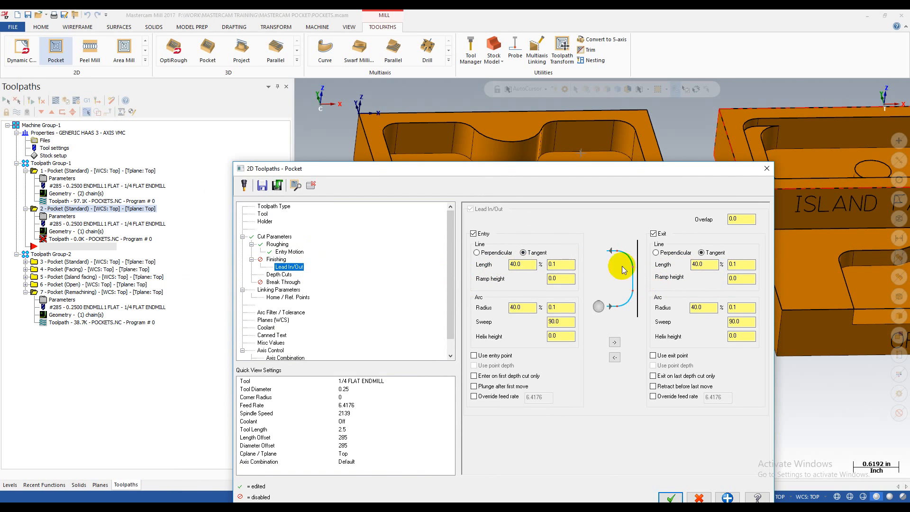
# - Configure the depth cuts with a max rough step of 0.05, 1 finish cut and a finish step of 0.01
pyautogui.click(275, 276)
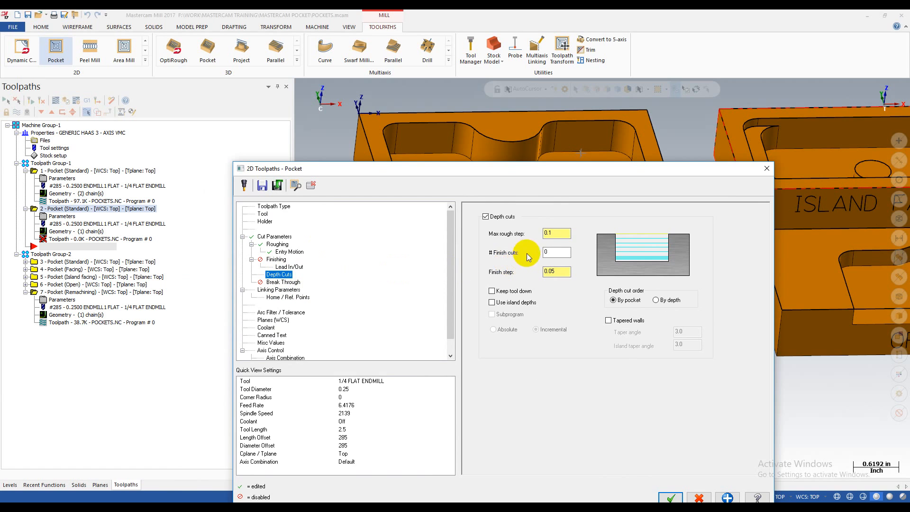
pyautogui.click(551, 234)
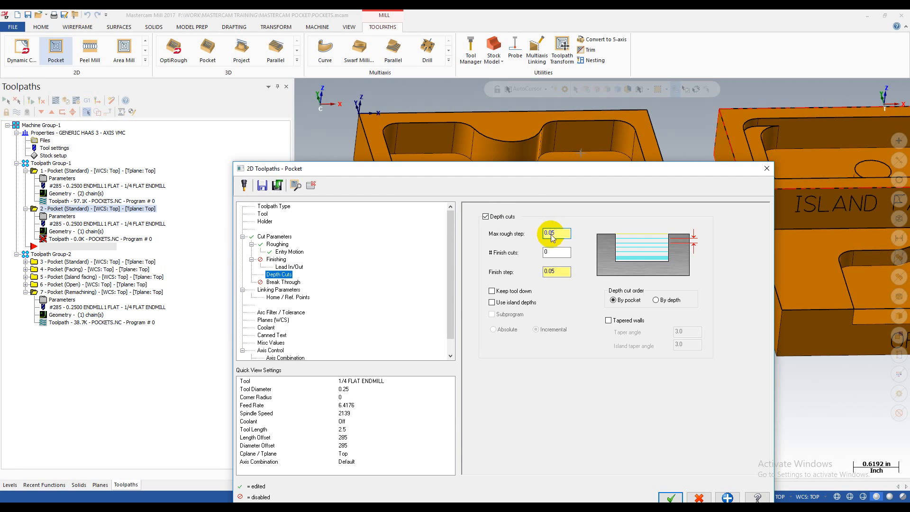
pyautogui.click(560, 234)
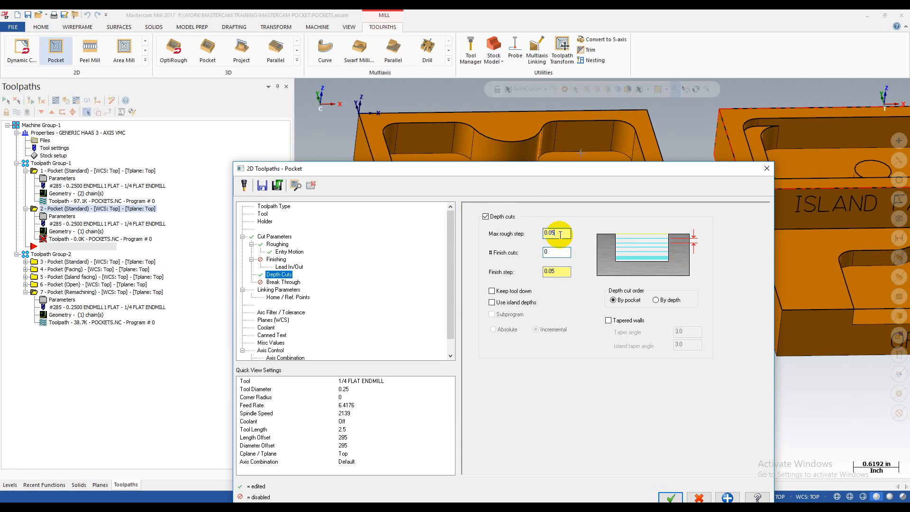
pyautogui.click(549, 252)
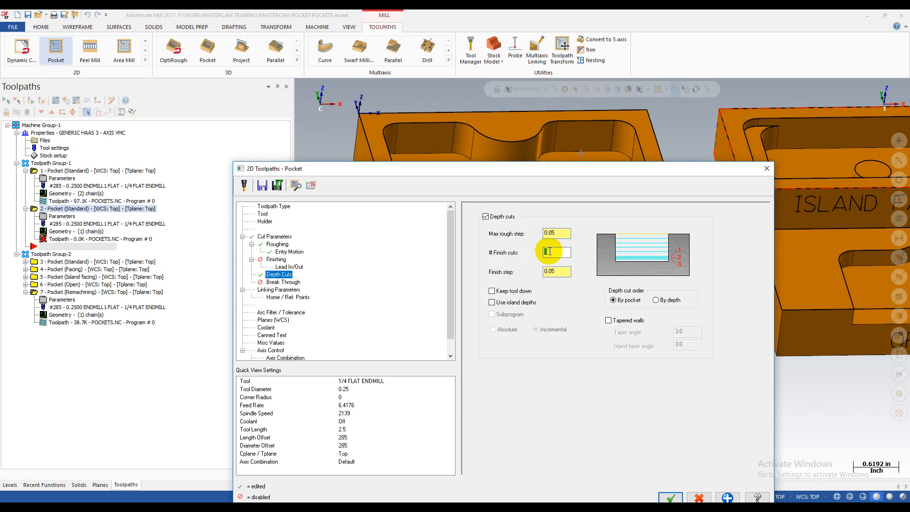
pyautogui.click(553, 271)
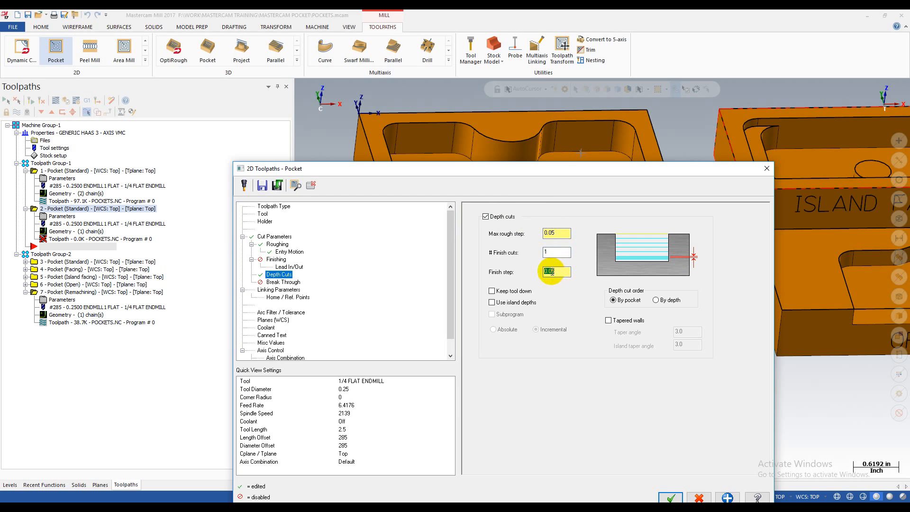
pyautogui.write('0.01')
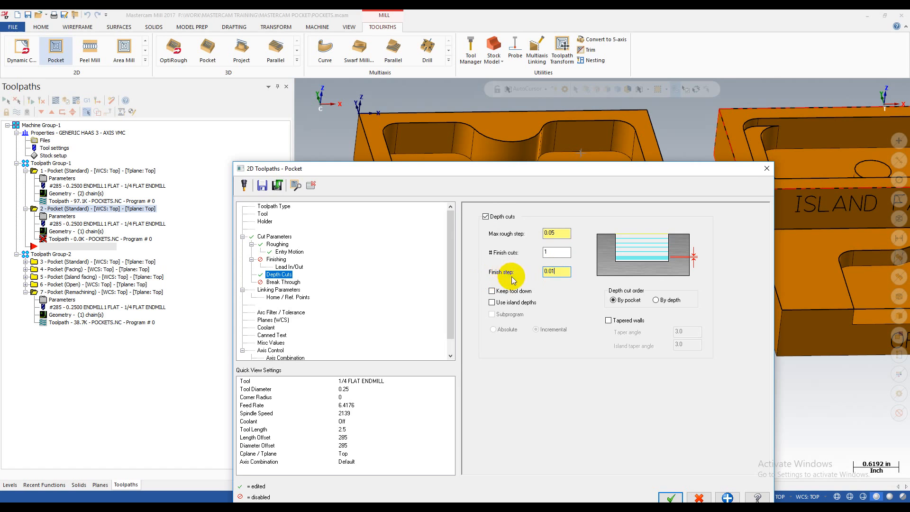
# - Take the depth from a point on the island's top edge, set the top of stock to 0.1 incremental, and generate the toolpath
pyautogui.click(287, 290)
pyautogui.click(628, 396)
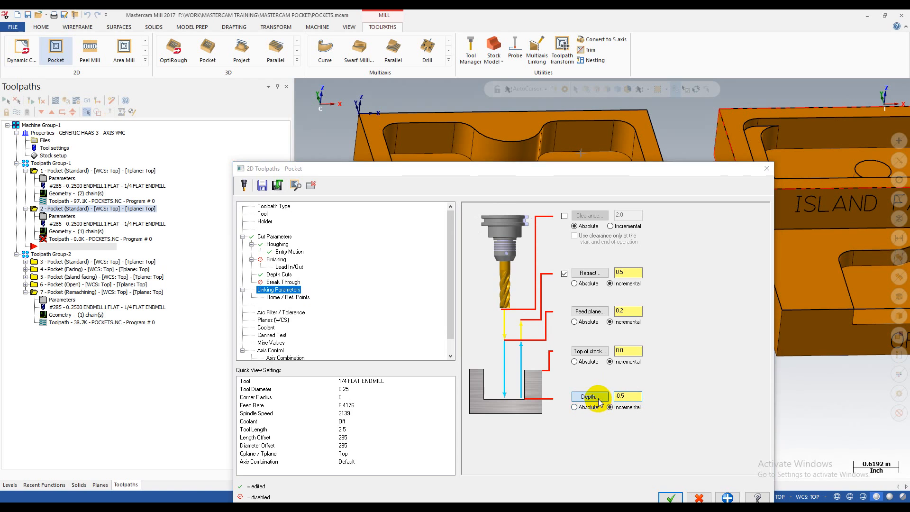
pyautogui.click(588, 396)
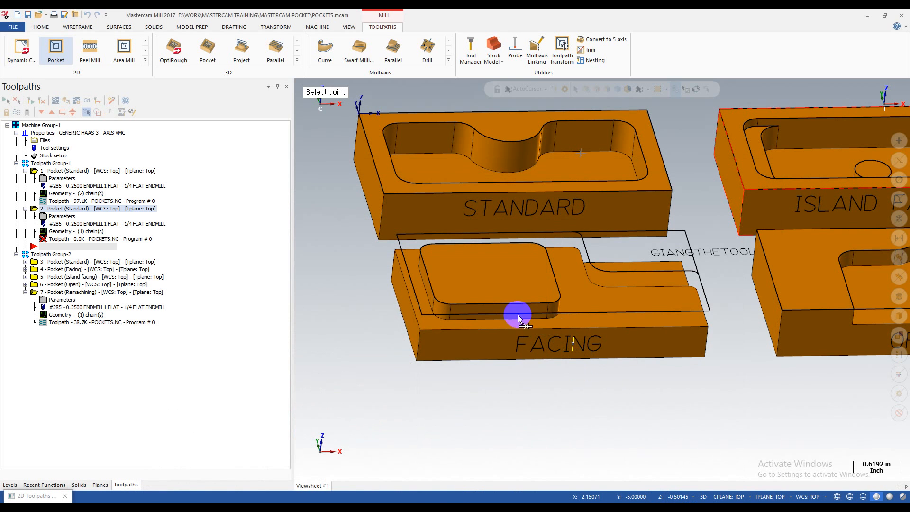
pyautogui.click(453, 307)
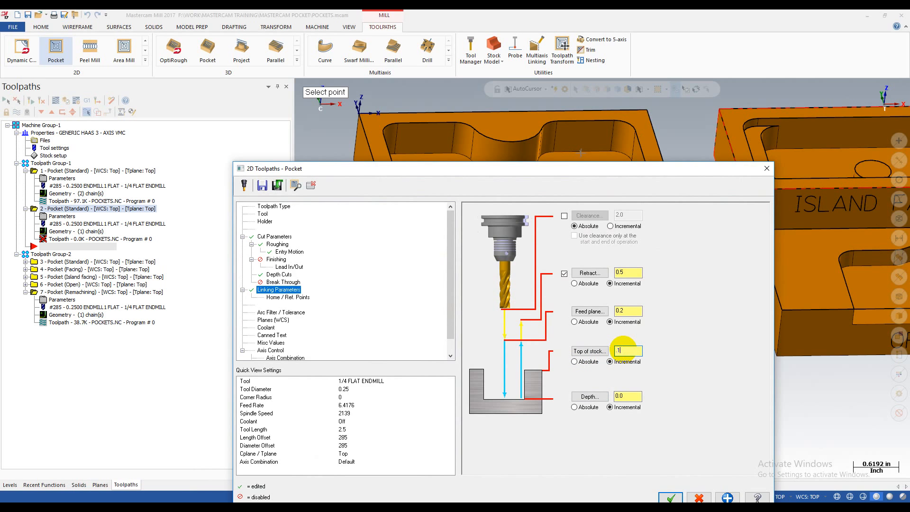
pyautogui.click(670, 498)
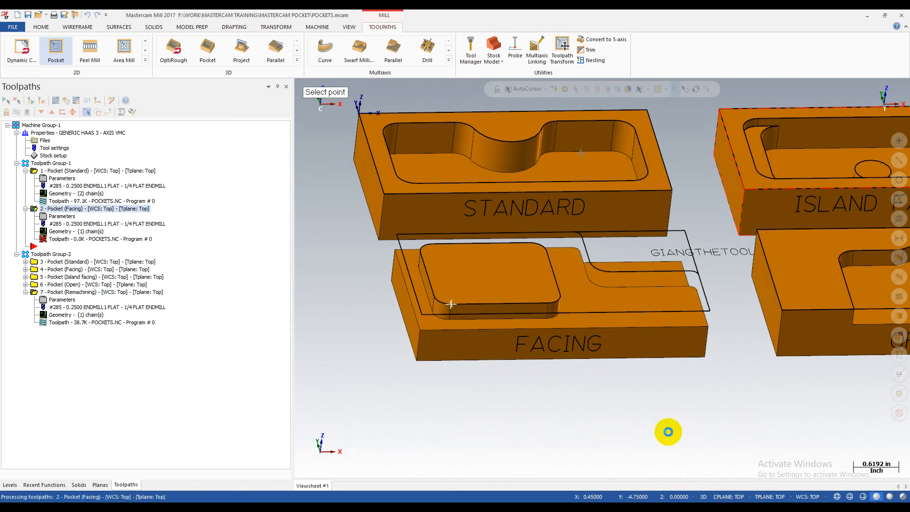
# - Backplot the facing pocket toolpath and examine the tool's entry and first passes over the FACING block's island
pyautogui.click(67, 238)
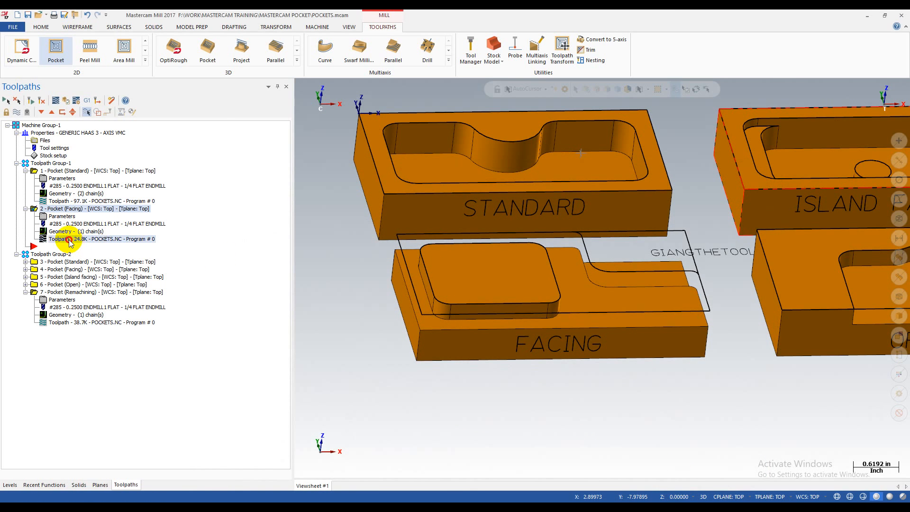
pyautogui.moveTo(446, 90); pyautogui.dragTo(488, 95)
pyautogui.scroll(2, 392, 256)
pyautogui.moveTo(502, 263); pyautogui.dragTo(535, 279, button='middle')
pyautogui.scroll(-6, 419, 285)
pyautogui.scroll(4, 502, 290)
pyautogui.scroll(-3, 422, 272)
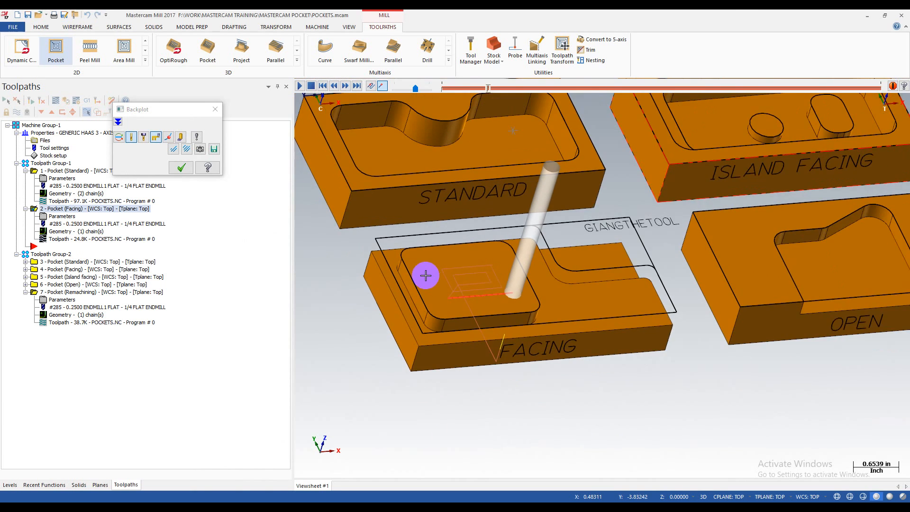
pyautogui.scroll(1, 427, 266)
pyautogui.scroll(-1, 435, 268)
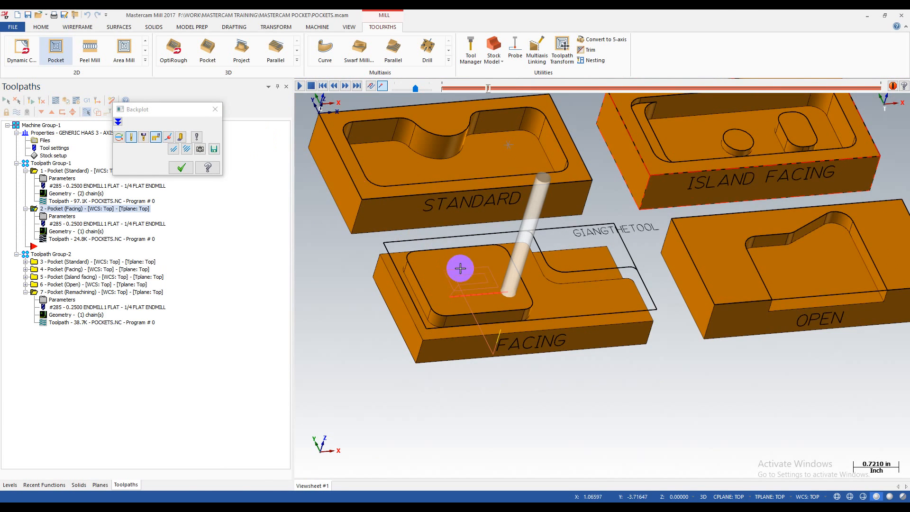
pyautogui.scroll(2, 461, 266)
pyautogui.moveTo(487, 90); pyautogui.dragTo(432, 138)
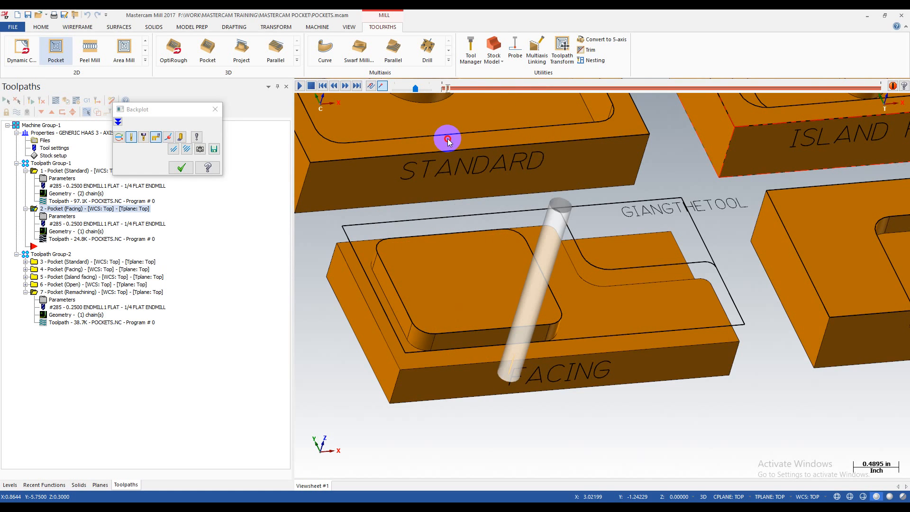
# - Enable quick verify in the backplot, inspect the area swept over the island from above and below, and close the backplot
pyautogui.moveTo(489, 349); pyautogui.dragTo(568, 168, button='middle')
pyautogui.moveTo(446, 90)
pyautogui.mouseDown()
pyautogui.moveTo(490, 104)
pyautogui.moveTo(586, 101)
pyautogui.mouseUp()
pyautogui.click(180, 137)
pyautogui.moveTo(436, 249); pyautogui.dragTo(442, 183, button='middle')
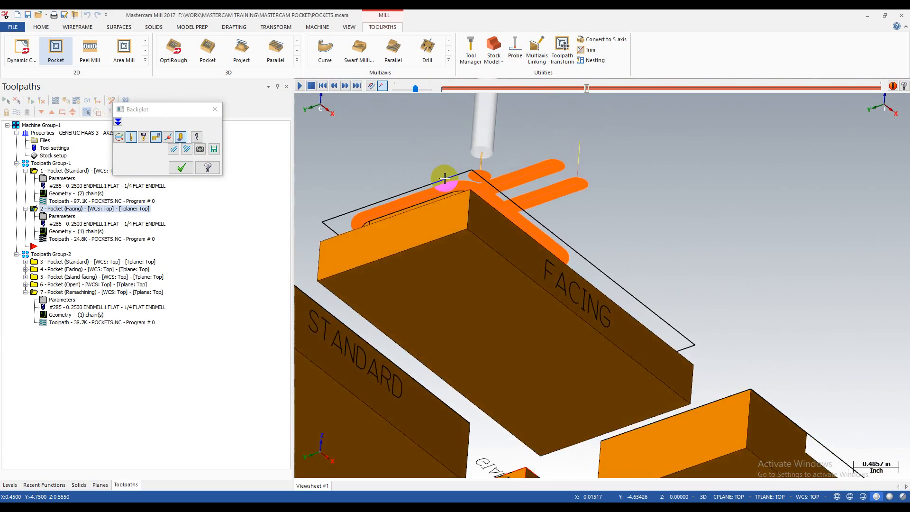
pyautogui.scroll(6, 379, 219)
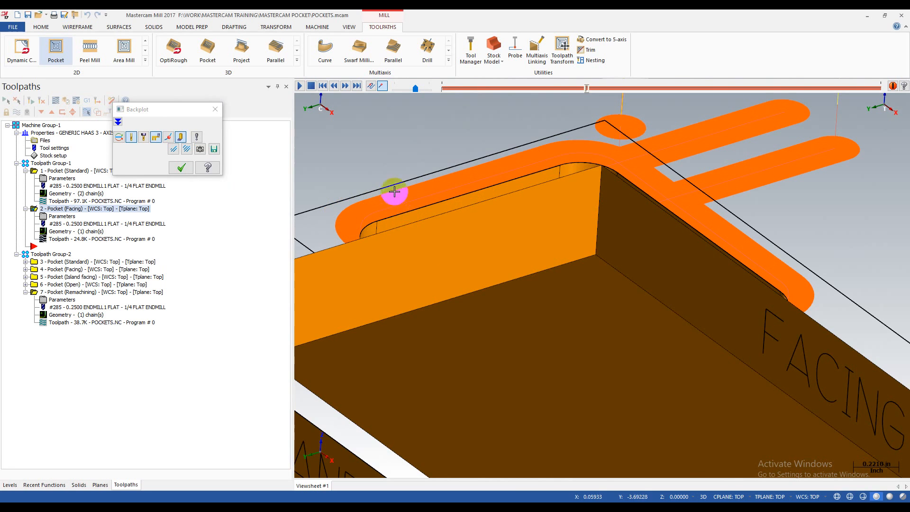
pyautogui.scroll(-8, 428, 188)
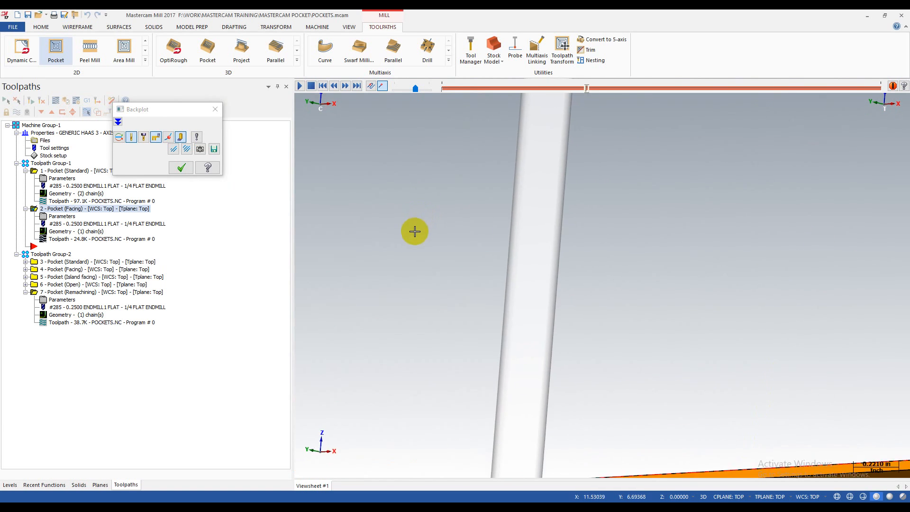
pyautogui.scroll(5, 474, 379)
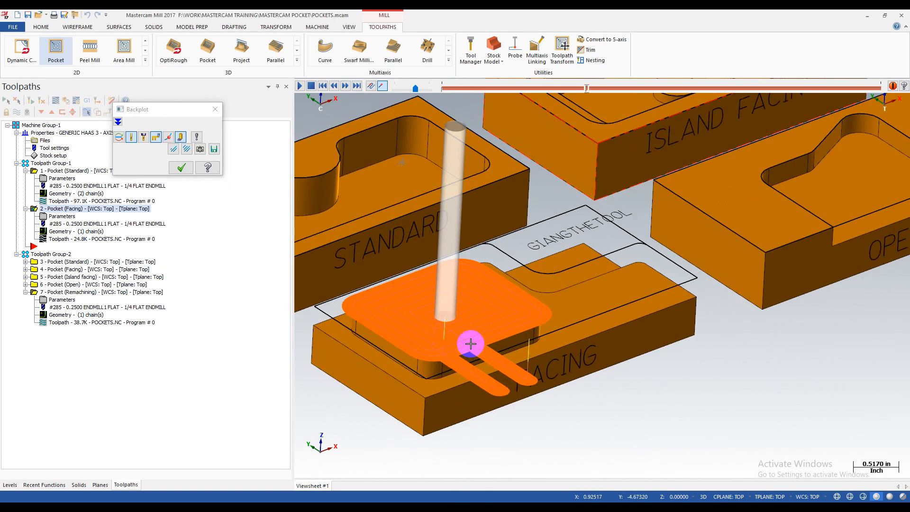
pyautogui.click(587, 89)
pyautogui.moveTo(590, 90); pyautogui.dragTo(520, 90)
pyautogui.click(212, 110)
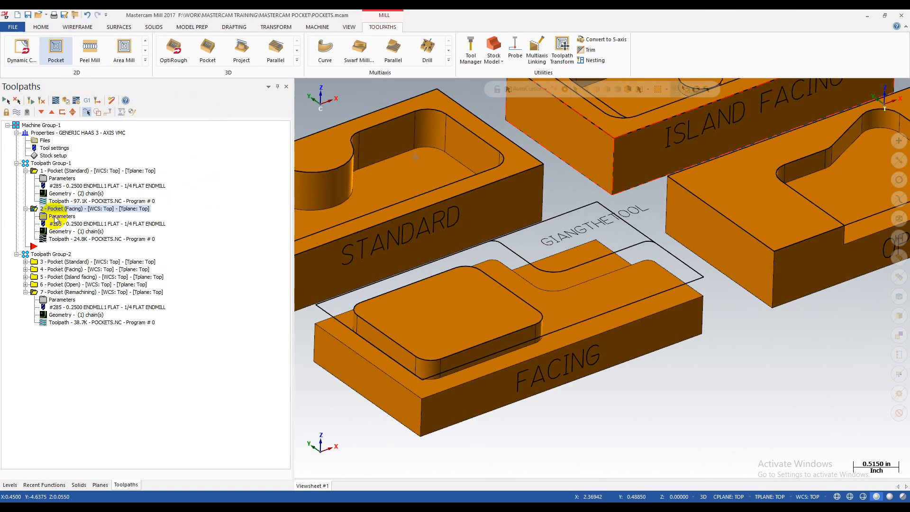
# - Set the facing pocket's approach distance to 0.25 in the cut parameters and regenerate the toolpath
pyautogui.click(61, 216)
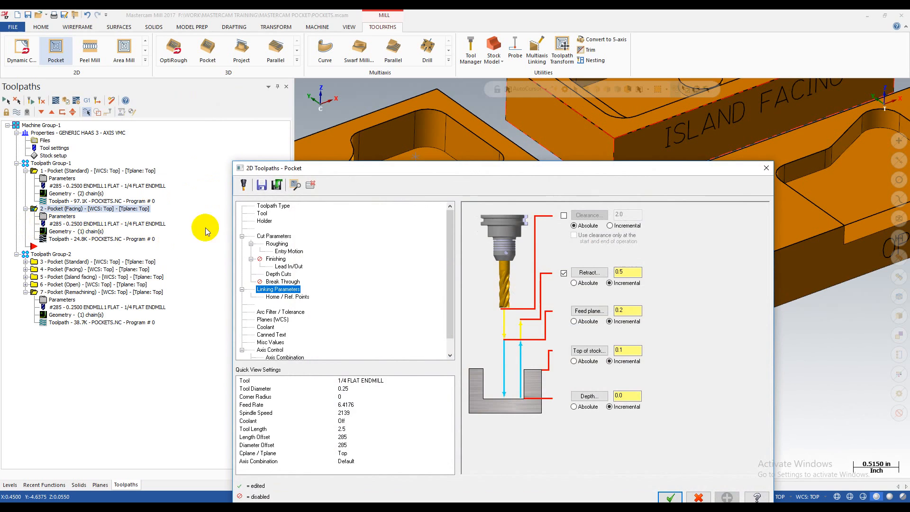
pyautogui.click(274, 236)
pyautogui.doubleClick(731, 366)
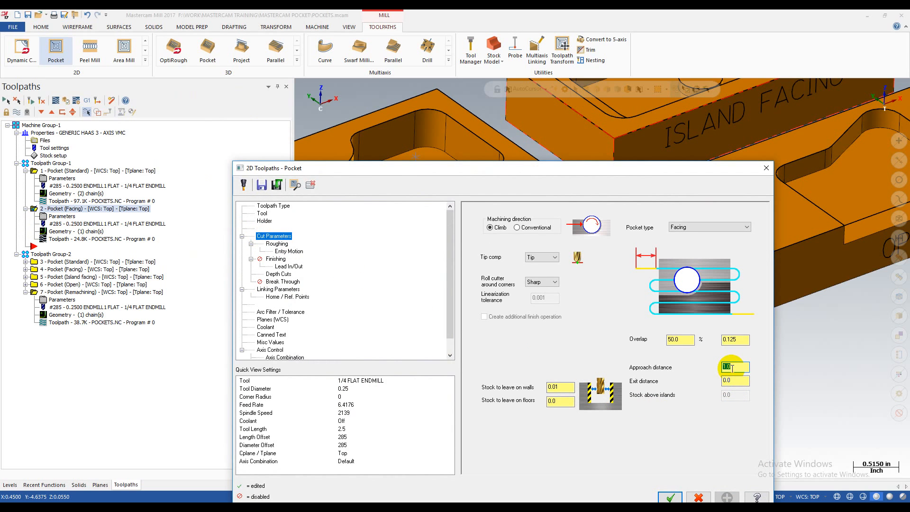
pyautogui.write('.25')
pyautogui.click(668, 497)
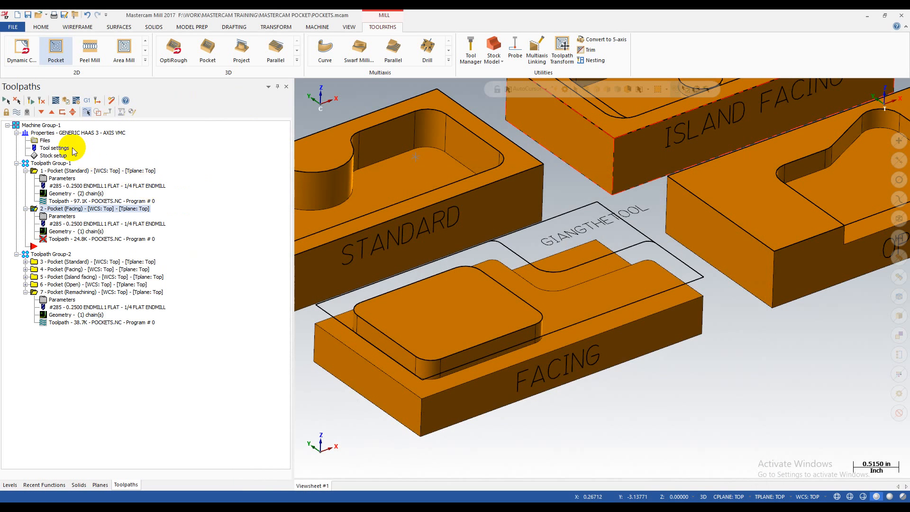
pyautogui.click(31, 101)
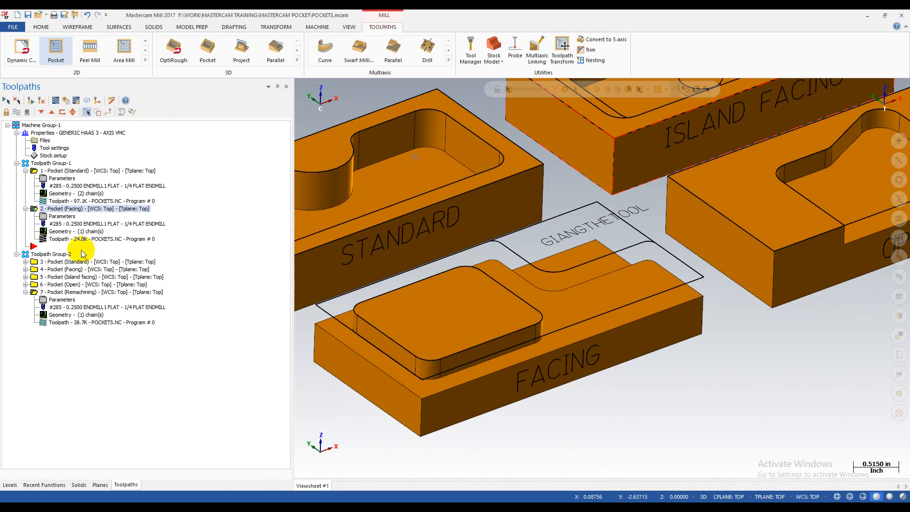
# - Change the facing pocket's roughing method to Parallel Spiral and accept the parameters
pyautogui.click(61, 216)
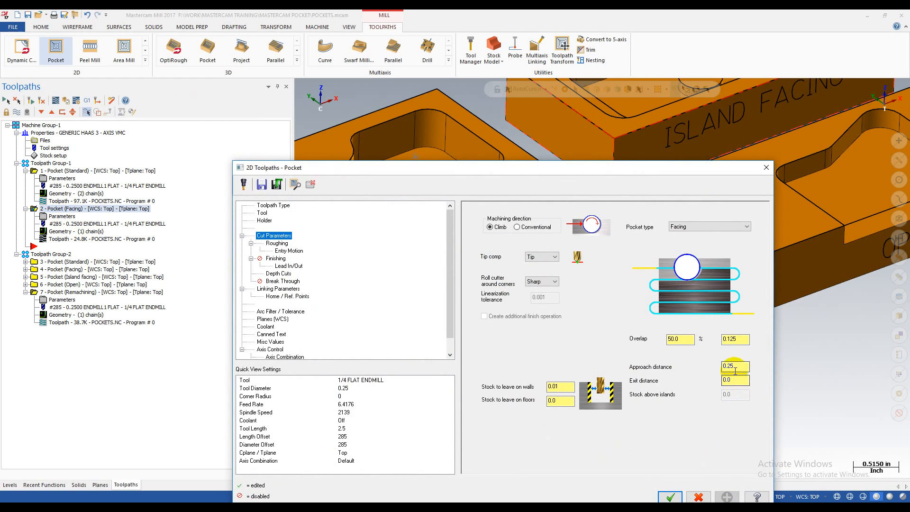
pyautogui.click(283, 243)
pyautogui.click(569, 235)
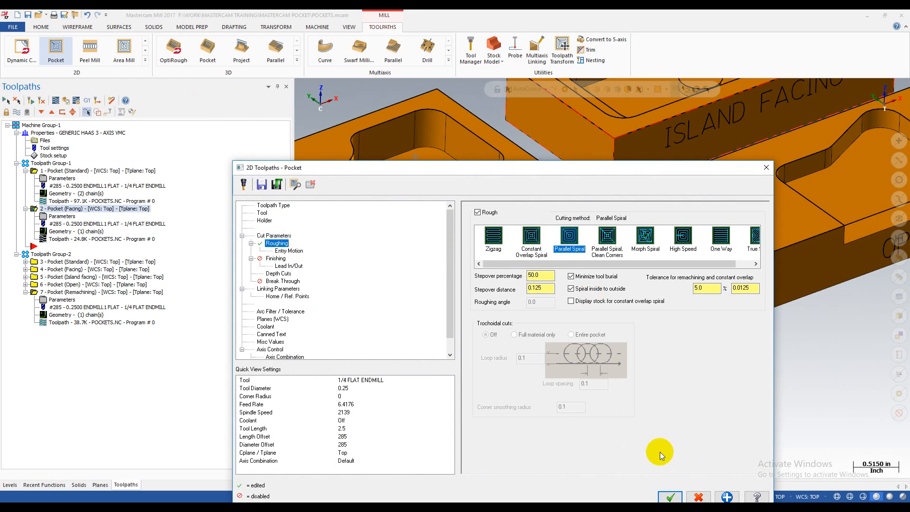
pyautogui.click(673, 496)
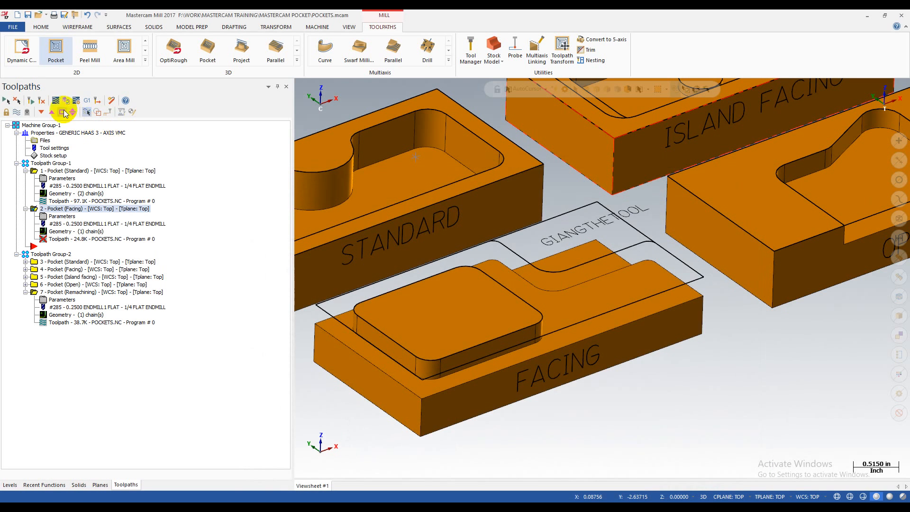
# - Backplot the parallel spiral facing toolpath, examine the passes over the island from several angles, and close the backplot
pyautogui.click(64, 244)
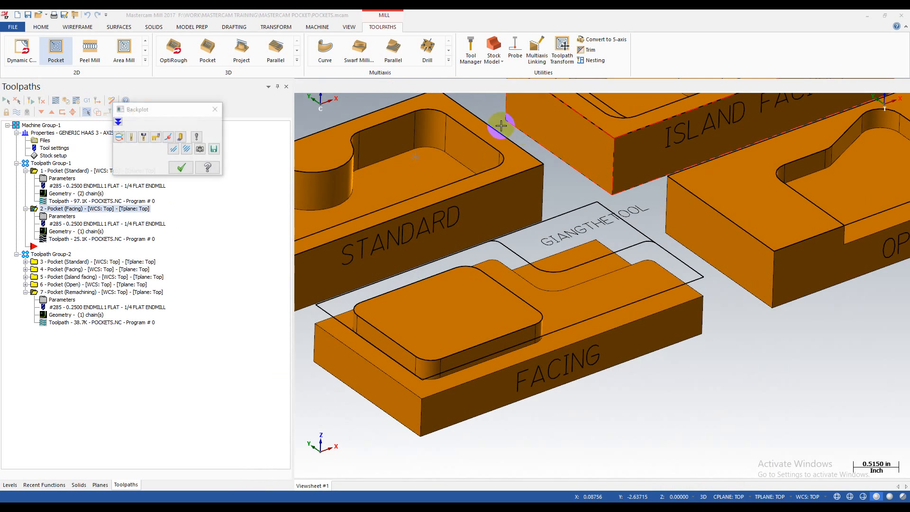
pyautogui.moveTo(443, 88)
pyautogui.mouseDown()
pyautogui.moveTo(496, 100)
pyautogui.moveTo(469, 92)
pyautogui.moveTo(447, 101)
pyautogui.moveTo(462, 110)
pyautogui.moveTo(589, 112)
pyautogui.mouseUp()
pyautogui.moveTo(445, 230); pyautogui.dragTo(445, 230, button='middle')
pyautogui.moveTo(590, 92); pyautogui.dragTo(785, 98)
pyautogui.moveTo(520, 232); pyautogui.dragTo(496, 244, button='middle')
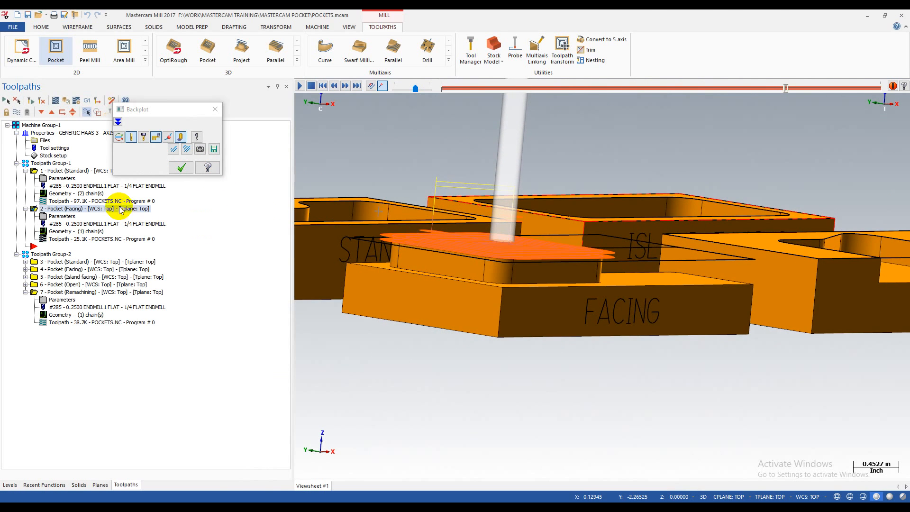
pyautogui.click(181, 167)
# - Turn off depth cuts and the spiral inside to outside option for the facing pocket, and regenerate the toolpath
pyautogui.click(62, 217)
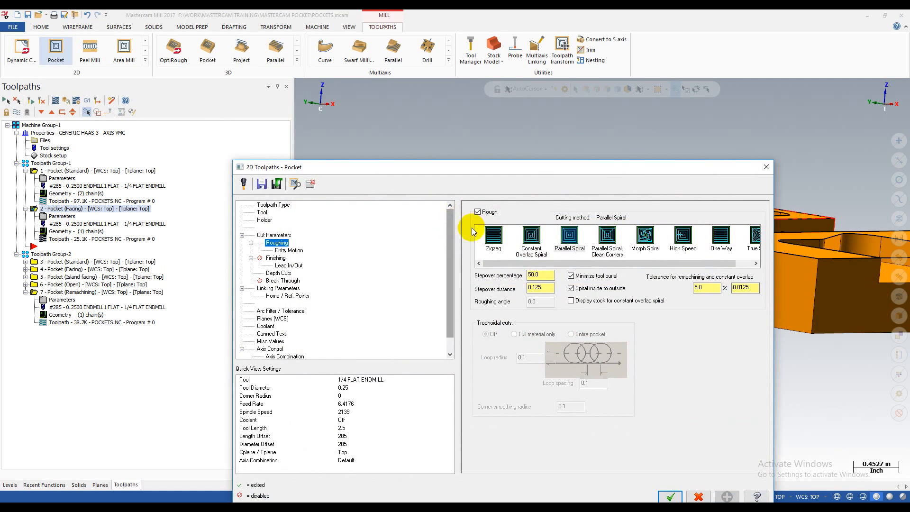
pyautogui.click(279, 273)
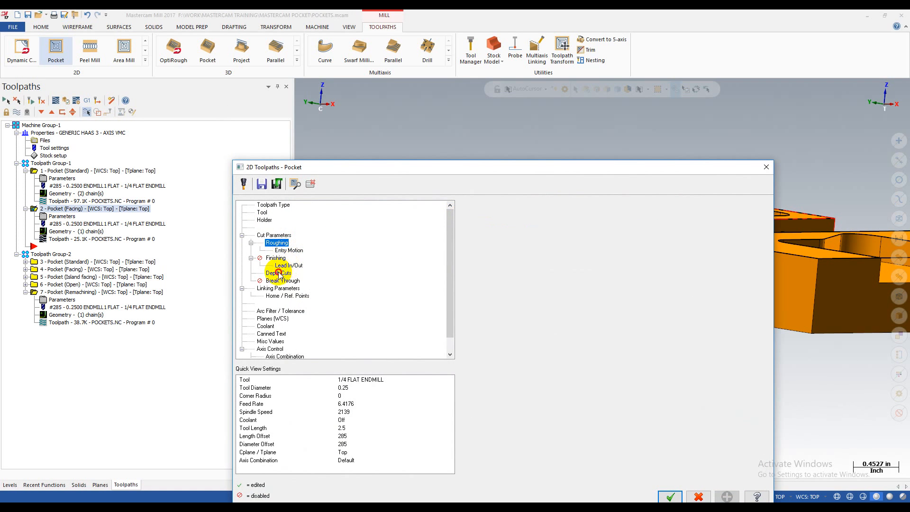
pyautogui.click(506, 217)
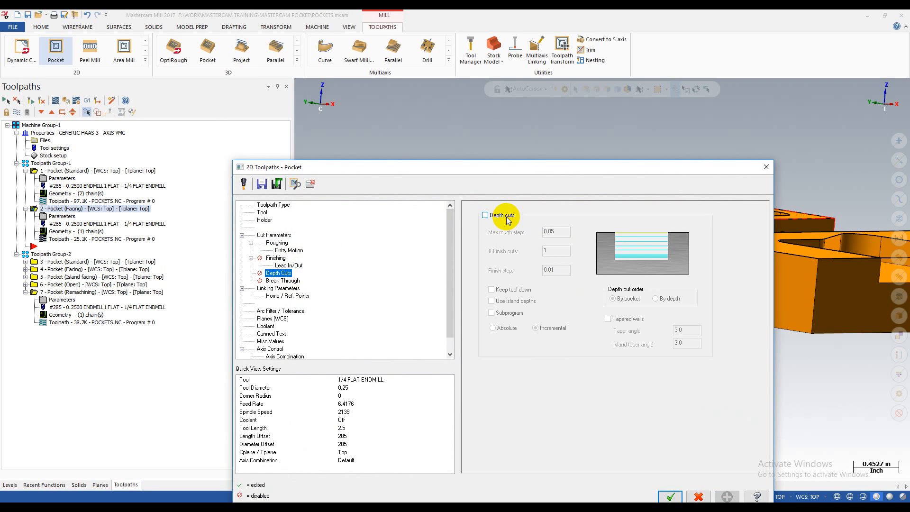
pyautogui.click(277, 243)
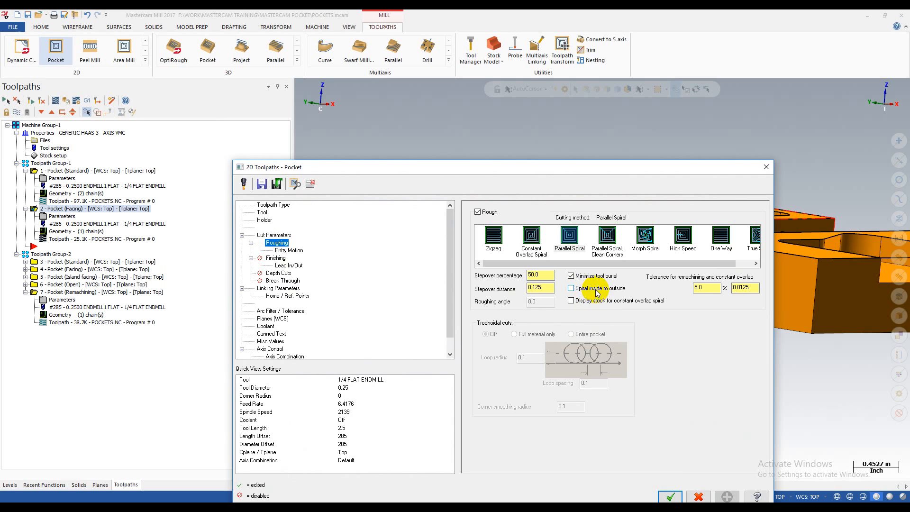
pyautogui.click(670, 496)
pyautogui.click(33, 104)
# - Backplot the single-depth facing toolpath, inspect the tool's entry, edge overlap and inward spiral over the island, and close the backplot
pyautogui.moveTo(481, 237); pyautogui.dragTo(484, 327, button='middle')
pyautogui.click(79, 240)
pyautogui.moveTo(441, 86); pyautogui.dragTo(484, 98)
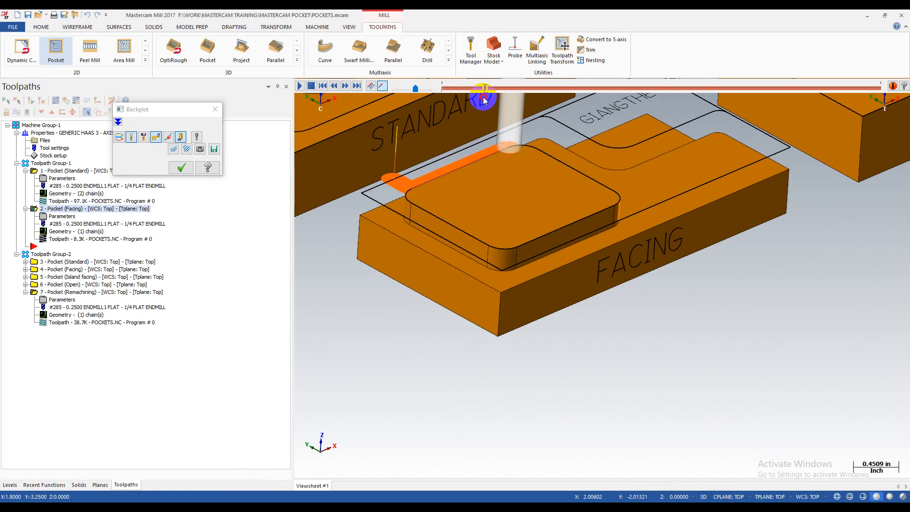
pyautogui.scroll(5, 549, 142)
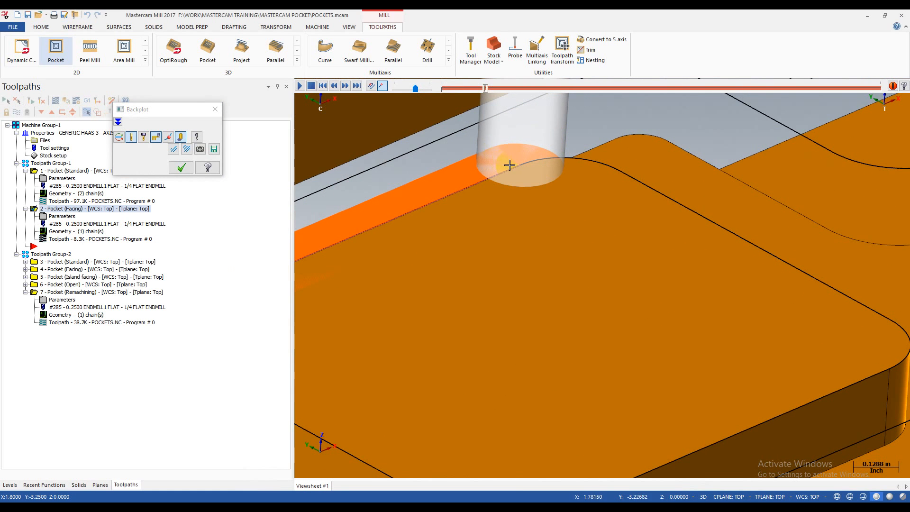
pyautogui.scroll(-2, 522, 168)
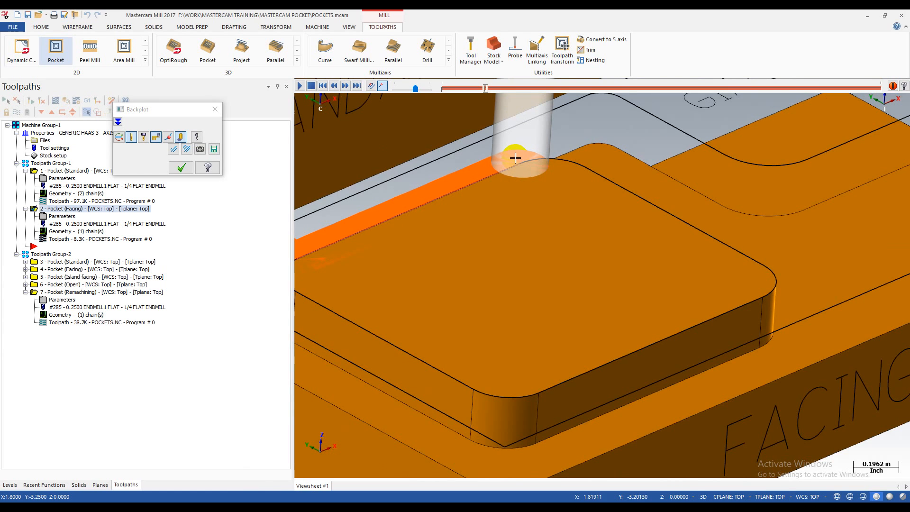
pyautogui.scroll(-2, 515, 152)
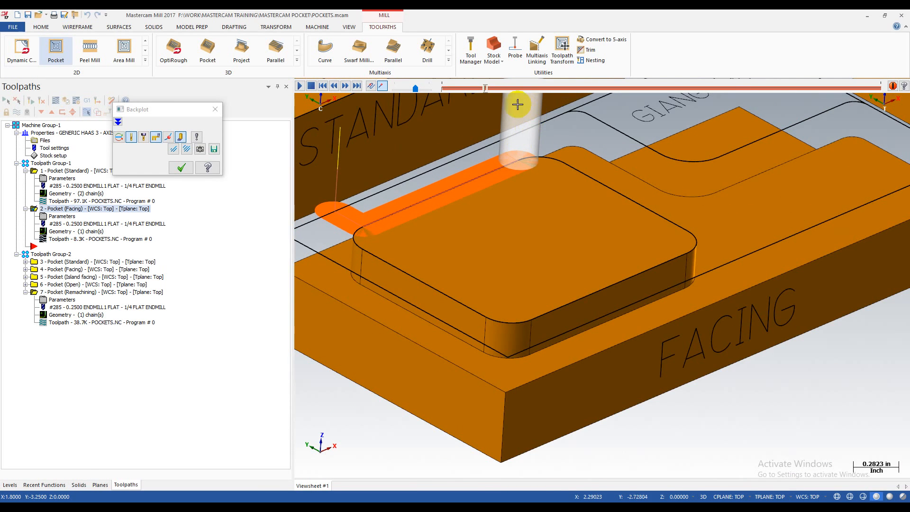
pyautogui.moveTo(488, 77)
pyautogui.mouseDown()
pyautogui.moveTo(544, 101)
pyautogui.moveTo(736, 95)
pyautogui.moveTo(812, 109)
pyautogui.mouseUp()
pyautogui.moveTo(545, 237)
pyautogui.mouseDown(button='middle')
pyautogui.moveTo(533, 250)
pyautogui.moveTo(494, 241)
pyautogui.moveTo(551, 224)
pyautogui.moveTo(604, 244)
pyautogui.mouseUp(button='middle')
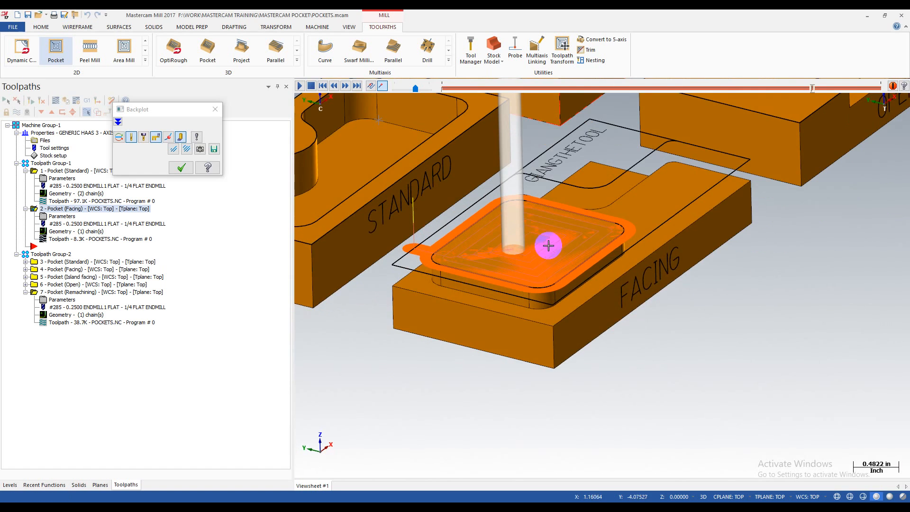
pyautogui.click(181, 167)
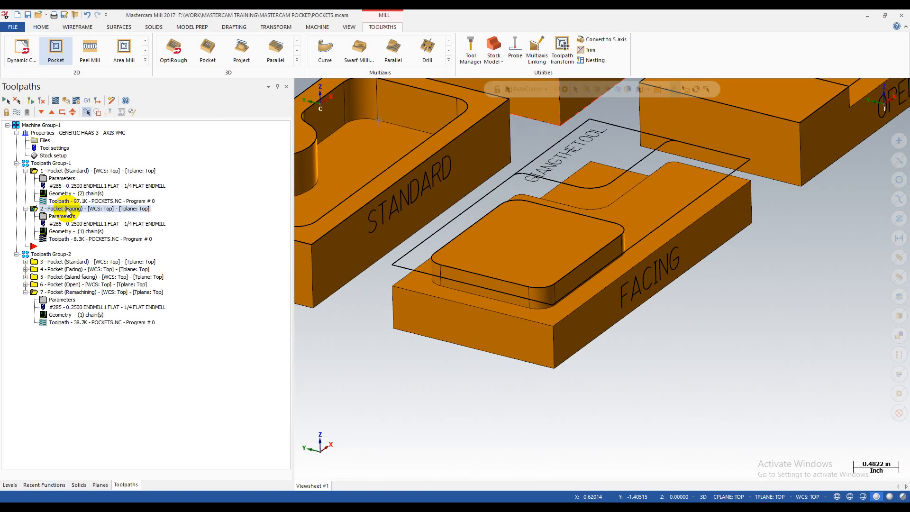
pyautogui.moveTo(582, 254); pyautogui.dragTo(531, 256, button='middle')
pyautogui.rightClick(70, 211)
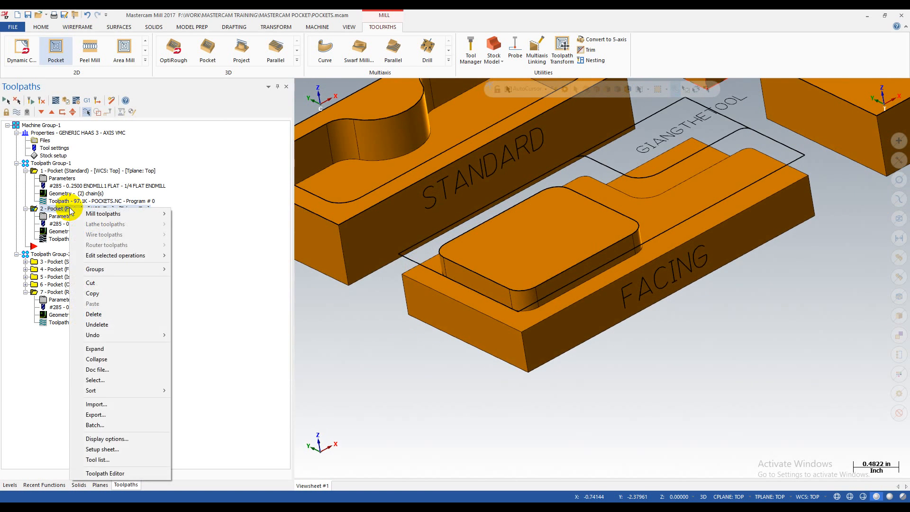
pyautogui.click(194, 204)
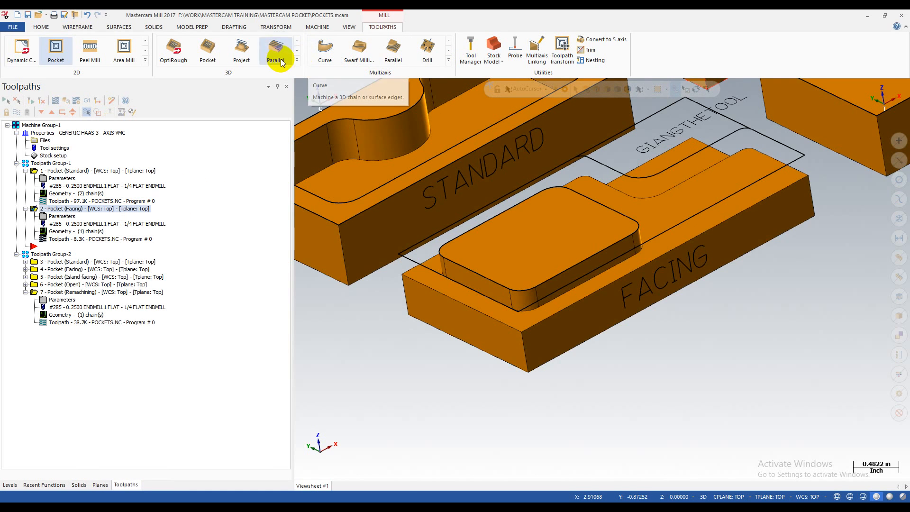
pyautogui.moveTo(662, 280); pyautogui.dragTo(608, 277, button='middle')
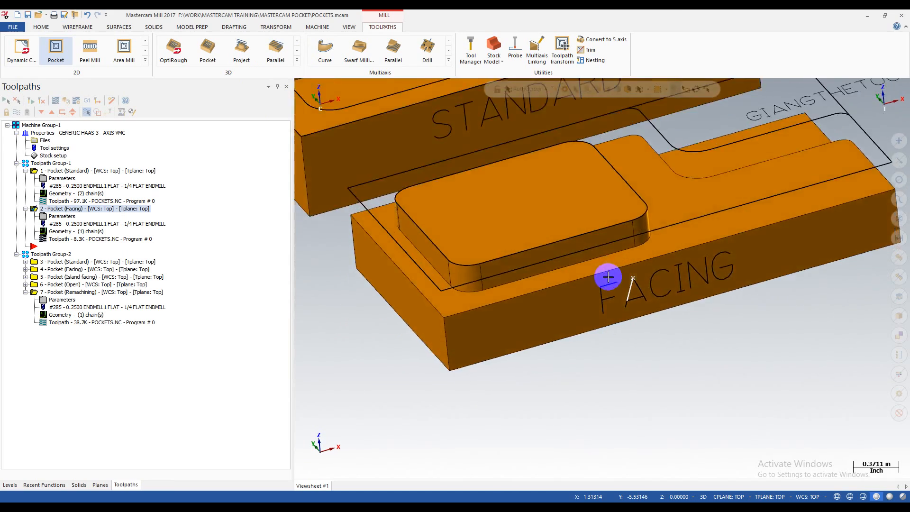
pyautogui.scroll(-3, 508, 296)
pyautogui.scroll(2, 640, 242)
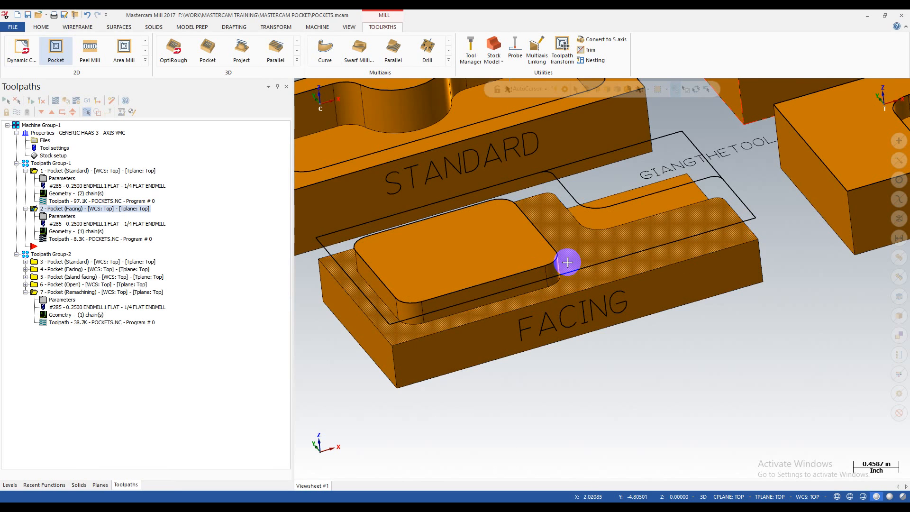
pyautogui.scroll(-1, 571, 260)
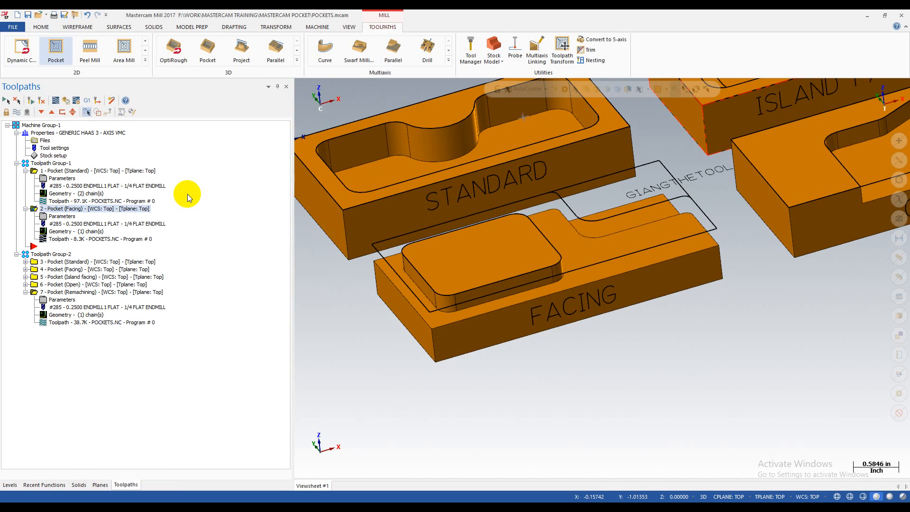
pyautogui.click(298, 63)
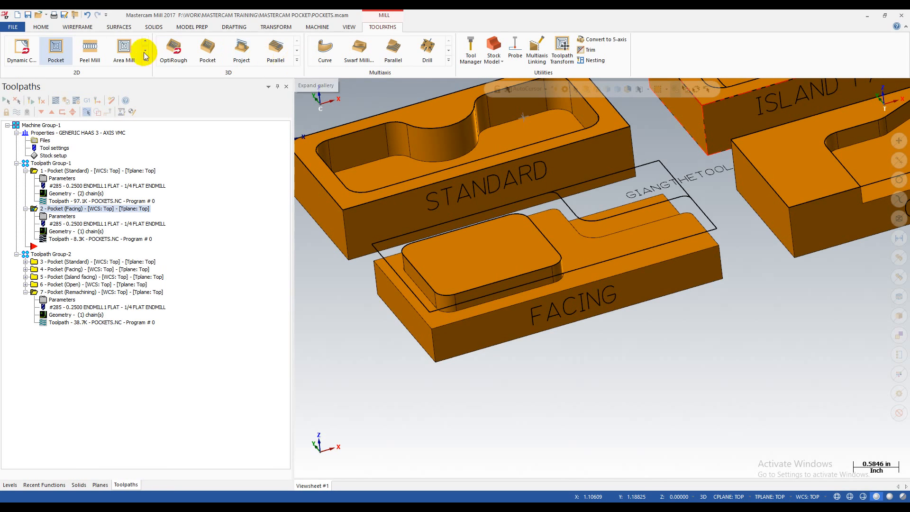
# - Start a new 2D Pocket toolpath and pick the rectangular outer boundary of the FACING block as the first chain
pyautogui.click(59, 52)
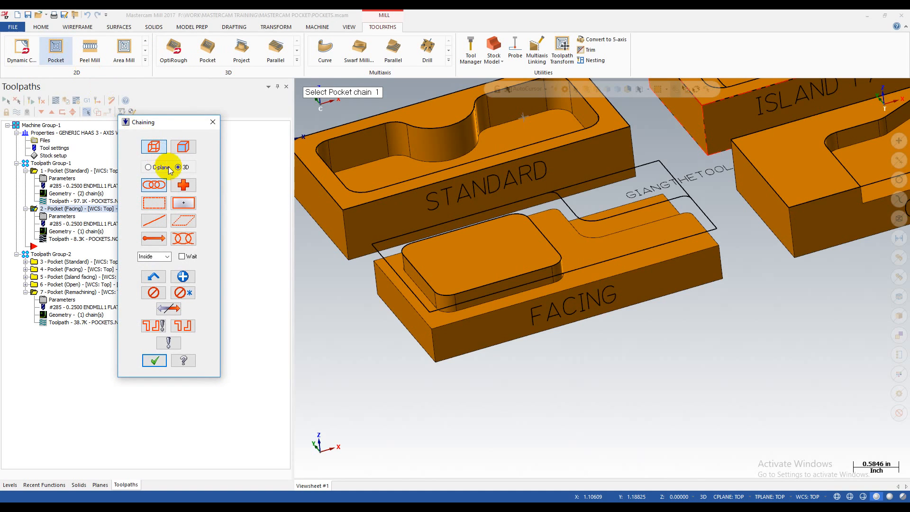
pyautogui.scroll(-5, 367, 265)
pyautogui.moveTo(444, 251)
pyautogui.mouseDown(button='middle')
pyautogui.moveTo(436, 274)
pyautogui.moveTo(474, 278)
pyautogui.moveTo(461, 254)
pyautogui.mouseUp(button='middle')
pyautogui.scroll(3, 443, 244)
pyautogui.scroll(2, 485, 209)
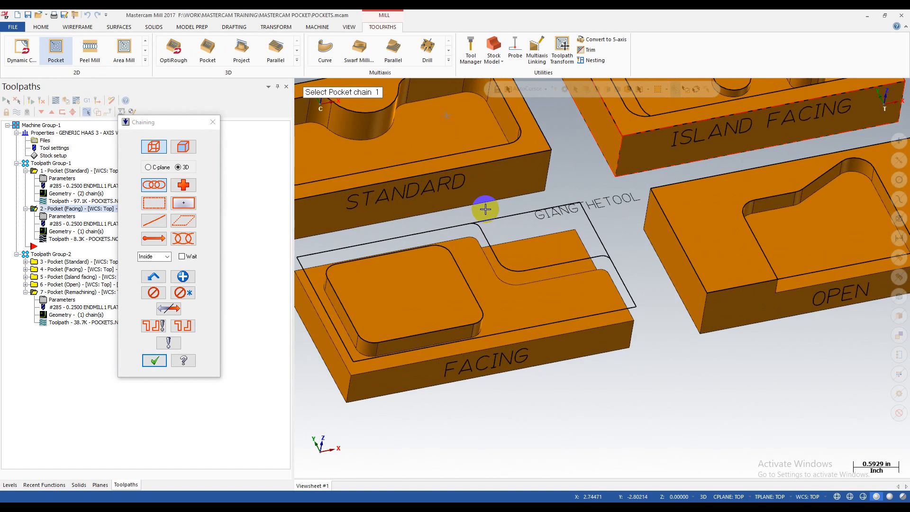
pyautogui.scroll(-1, 485, 209)
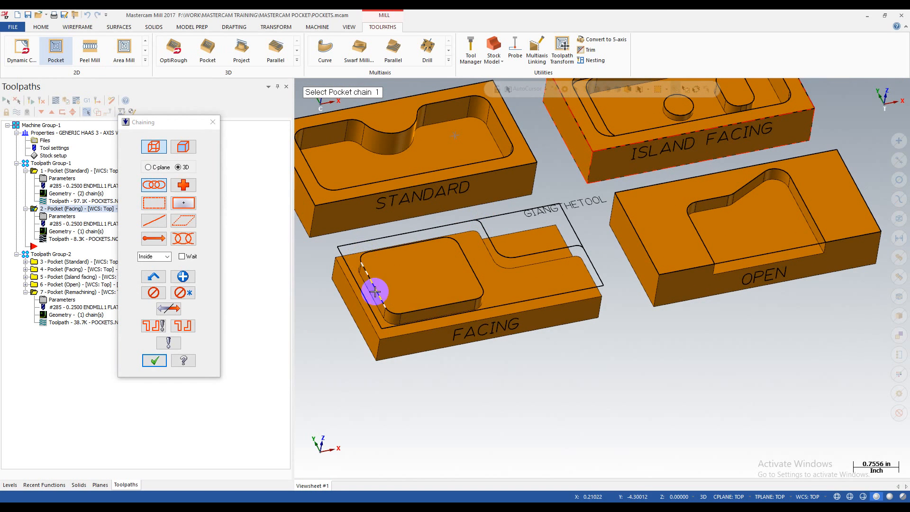
pyautogui.moveTo(476, 273); pyautogui.dragTo(497, 308, button='middle')
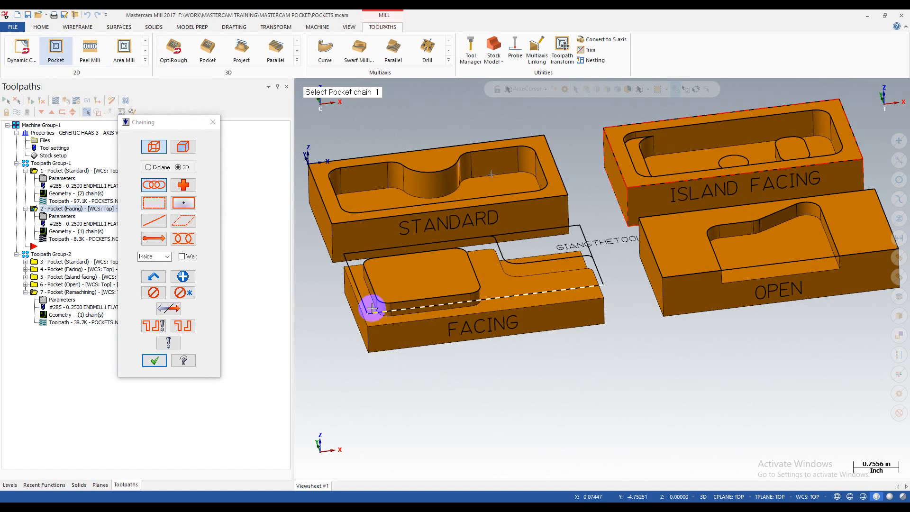
pyautogui.moveTo(524, 252); pyautogui.dragTo(544, 264, button='middle')
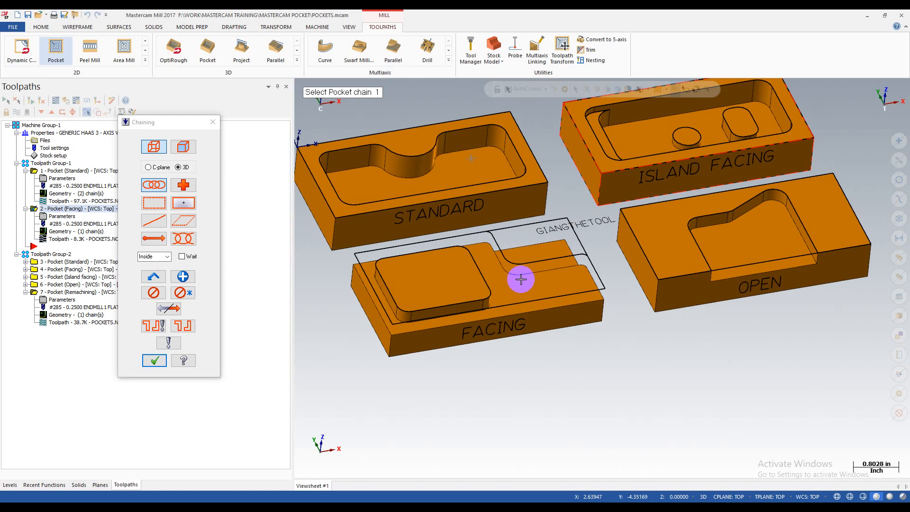
pyautogui.click(504, 232)
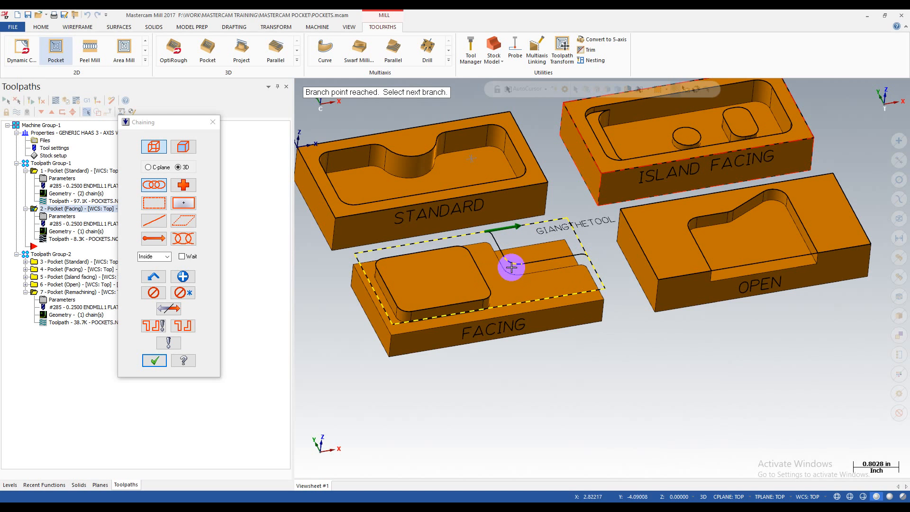
# - End the outer boundary chain at the branch point so the full rectangle around the FACING block is chained
pyautogui.scroll(-2, 506, 271)
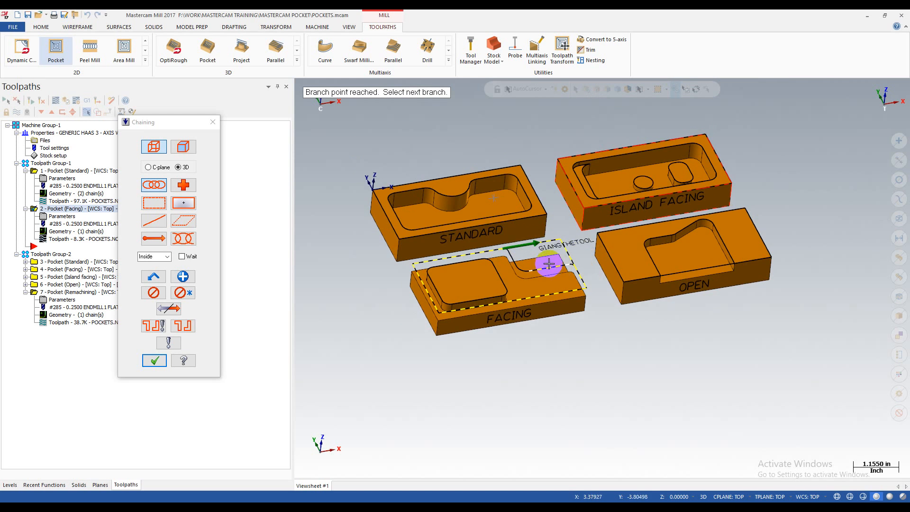
pyautogui.scroll(1, 543, 257)
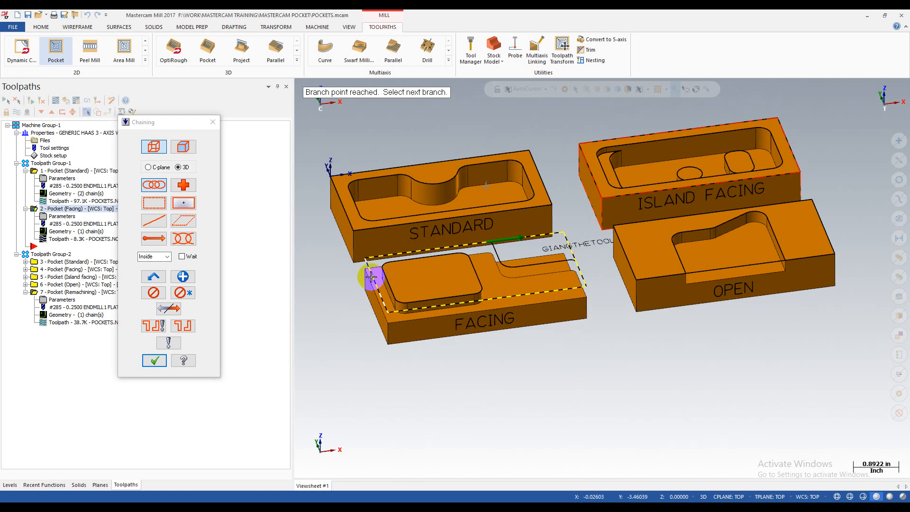
pyautogui.scroll(2, 526, 244)
pyautogui.moveTo(528, 244); pyautogui.dragTo(542, 254, button='middle')
pyautogui.scroll(-3, 542, 254)
pyautogui.scroll(3, 527, 246)
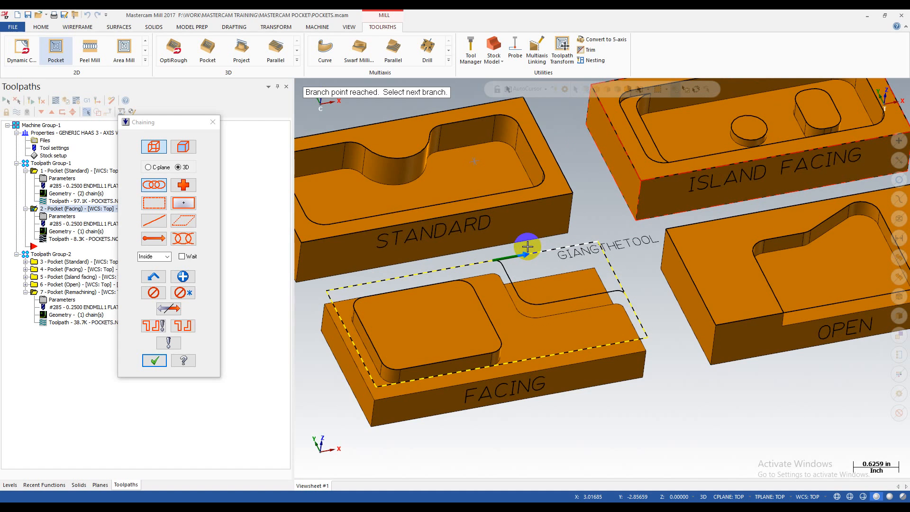
pyautogui.scroll(-2, 527, 247)
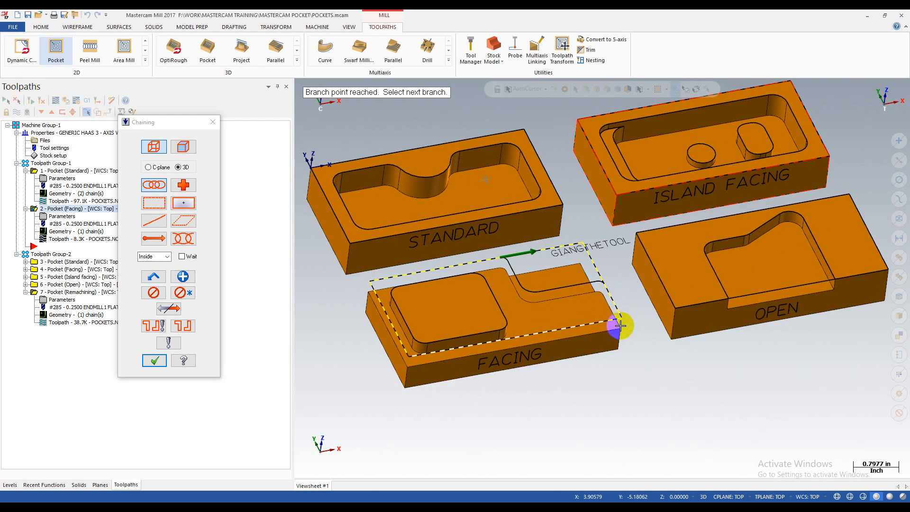
pyautogui.click(437, 260)
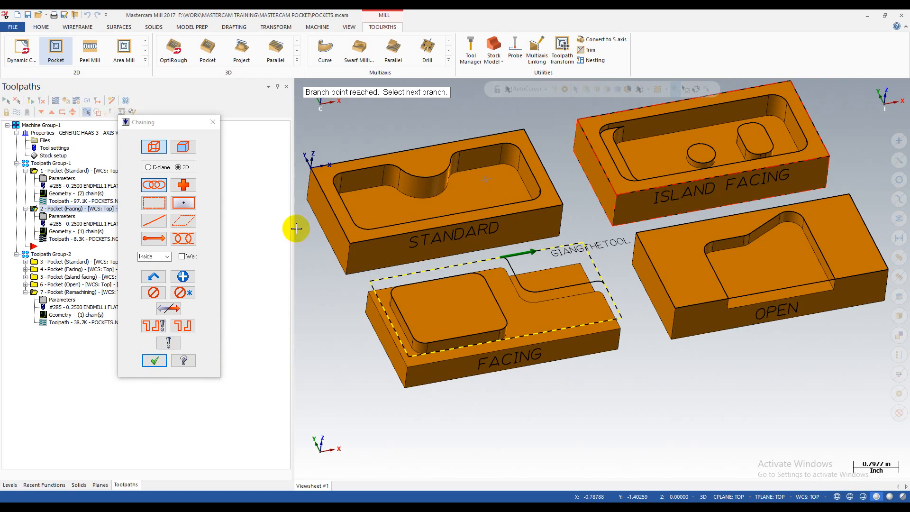
pyautogui.scroll(2, 527, 267)
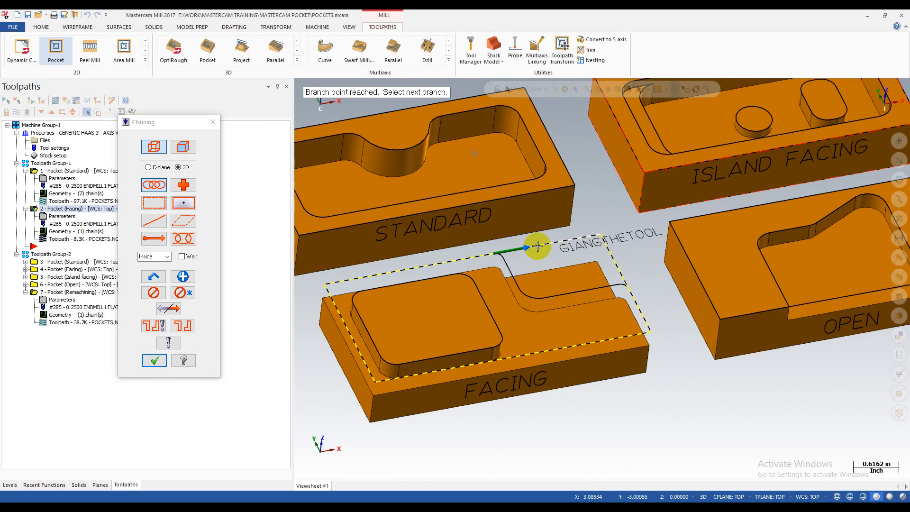
pyautogui.scroll(-2, 537, 246)
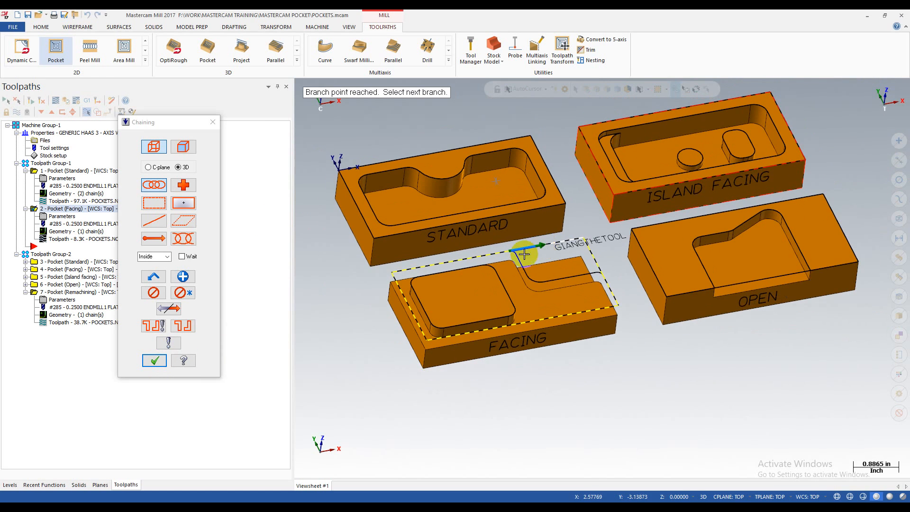
pyautogui.click(189, 278)
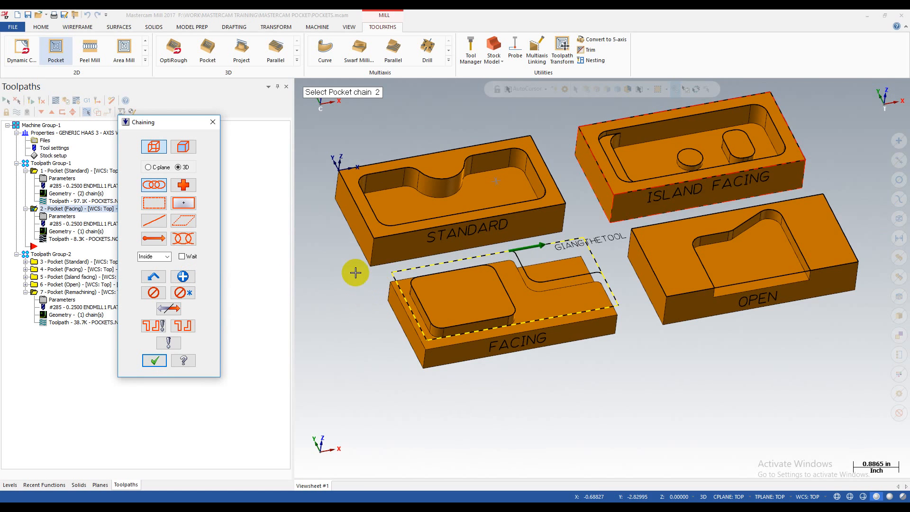
# - Add the rounded rectangular island of the FACING block as the second pocket chain and accept the chaining
pyautogui.scroll(-1, 358, 255)
pyautogui.moveTo(449, 282)
pyautogui.mouseDown(button='middle')
pyautogui.moveTo(462, 276)
pyautogui.moveTo(456, 281)
pyautogui.mouseUp(button='middle')
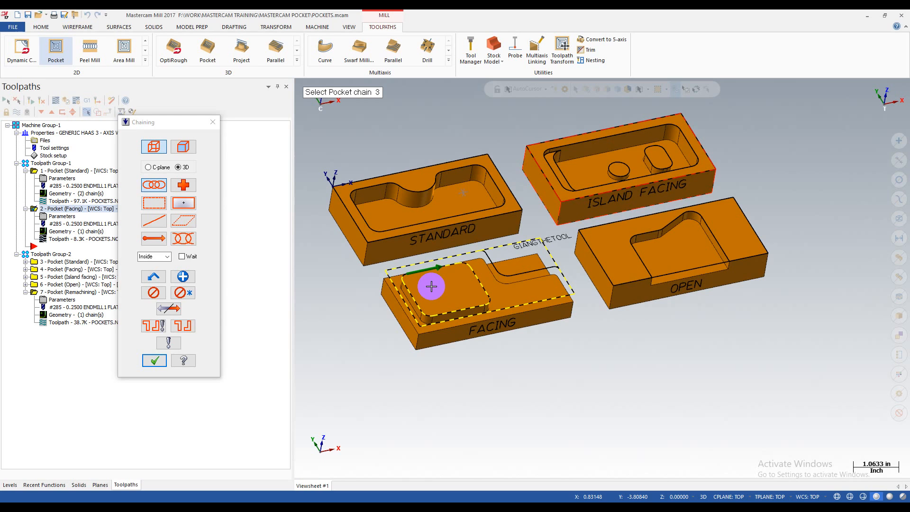
pyautogui.scroll(2, 432, 286)
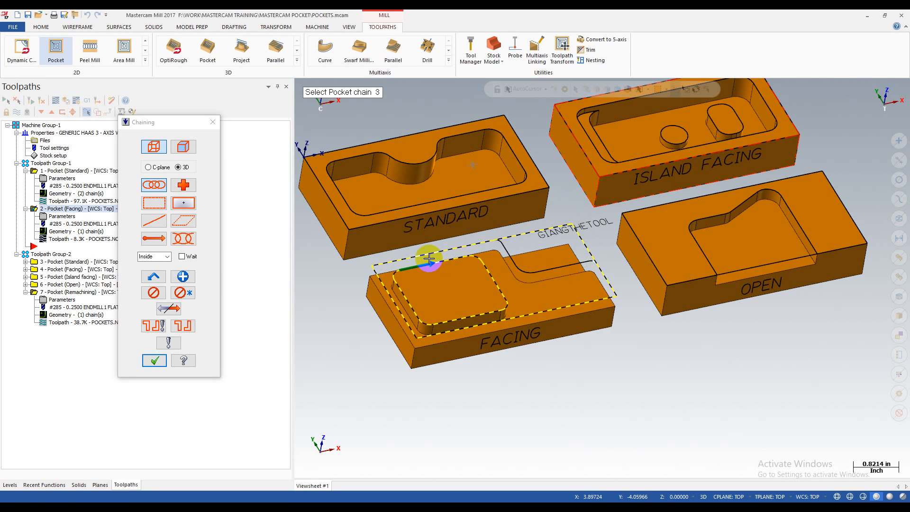
pyautogui.scroll(-1, 400, 252)
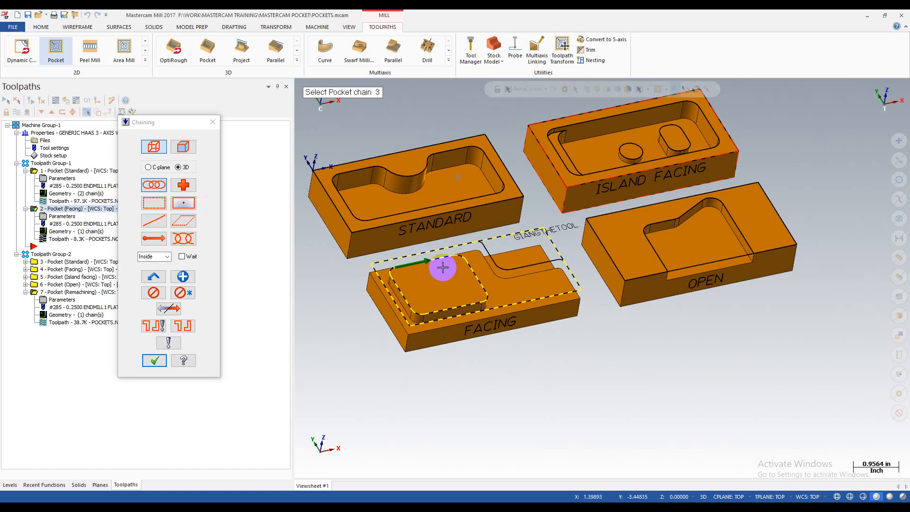
pyautogui.scroll(2, 502, 268)
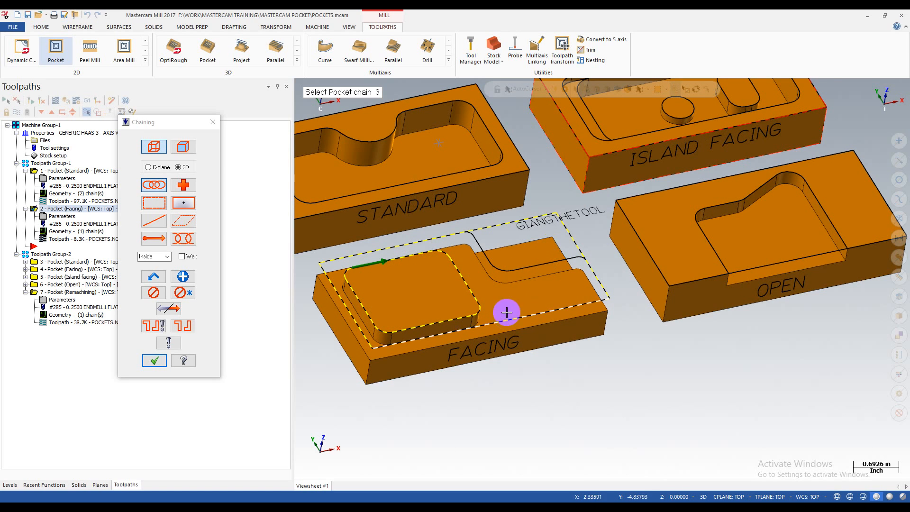
pyautogui.scroll(-2, 563, 281)
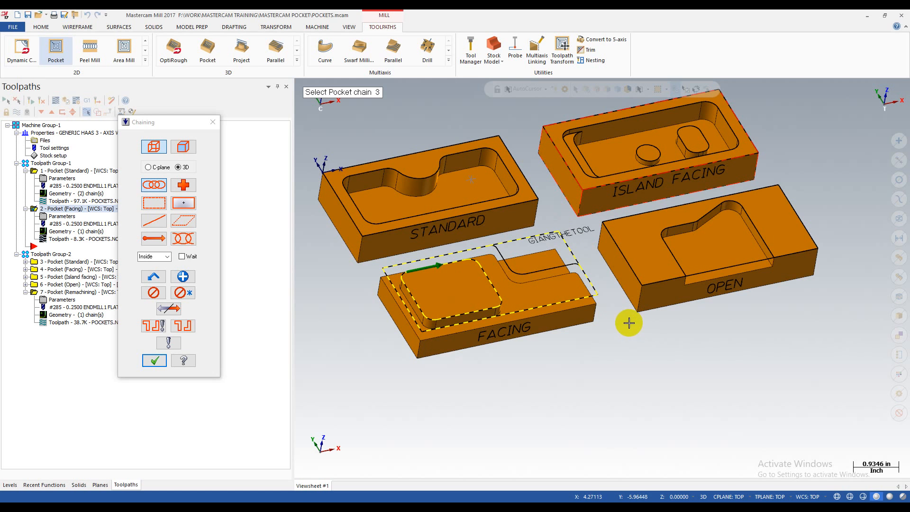
pyautogui.click(154, 360)
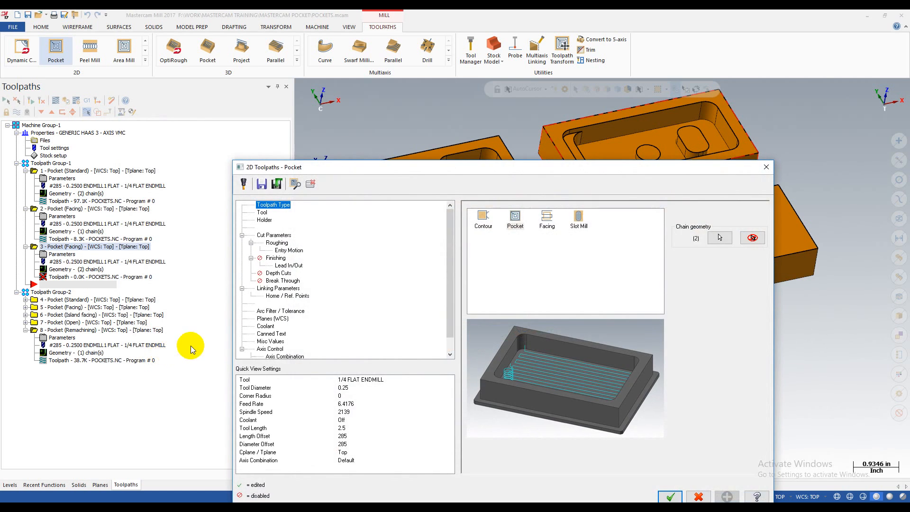
# - Select the 1/4 FLAT ENDMILL, tool 285, for the new facing pocket
pyautogui.click(262, 212)
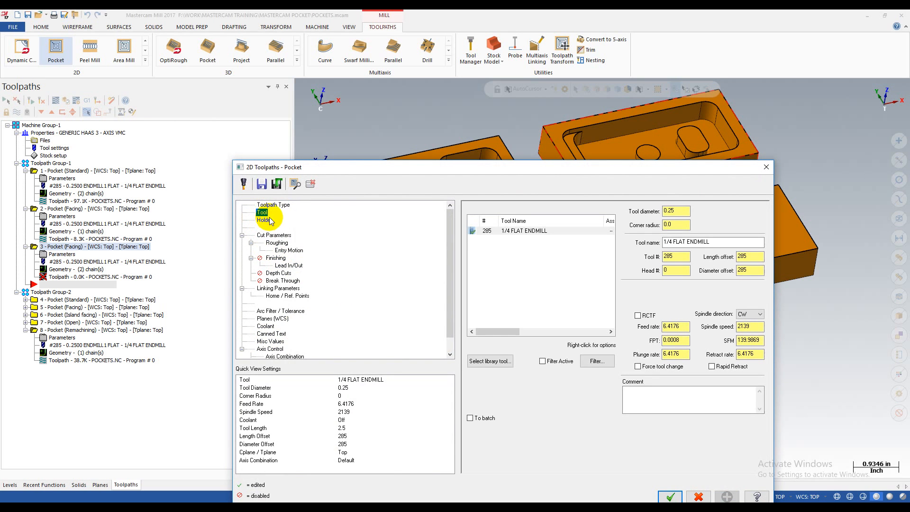
pyautogui.moveTo(466, 167); pyautogui.dragTo(465, 164)
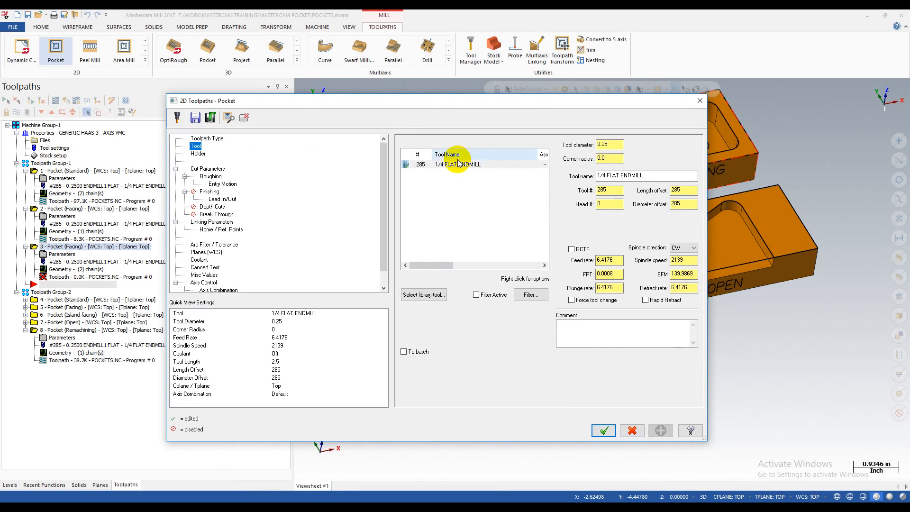
pyautogui.click(458, 165)
pyautogui.click(456, 182)
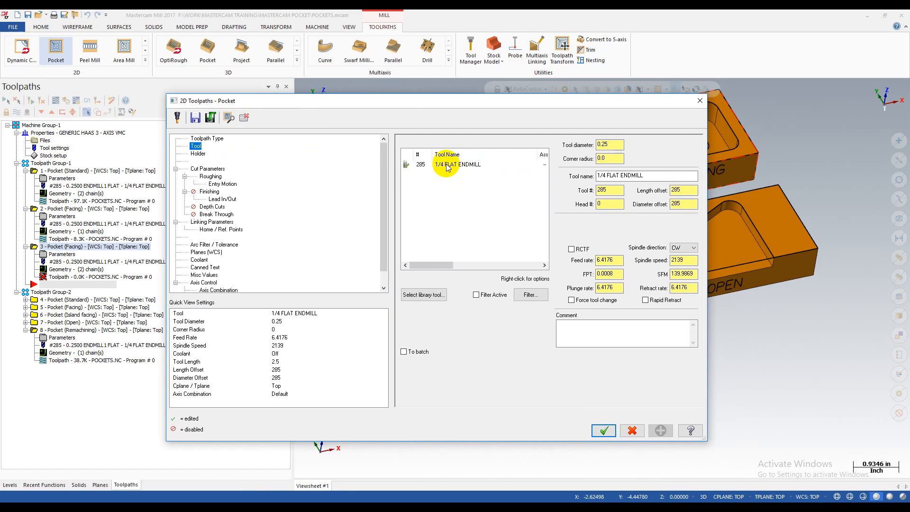
pyautogui.click(446, 166)
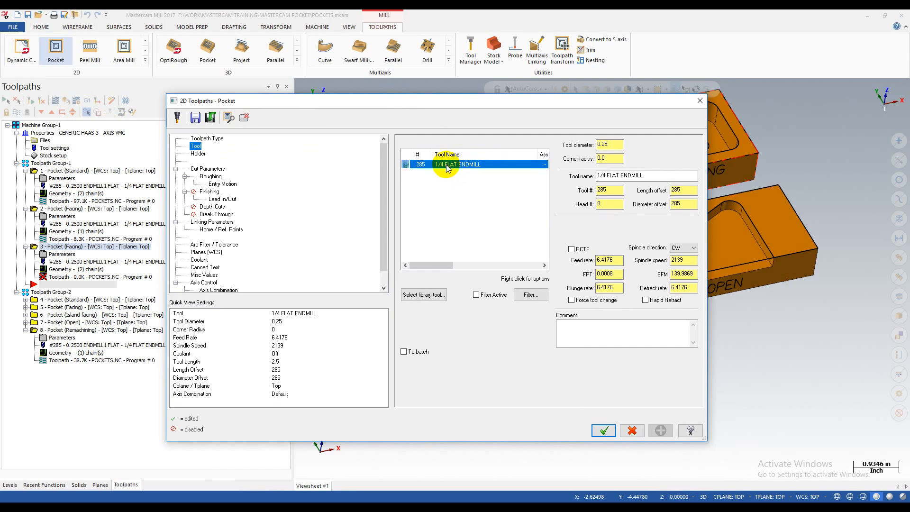
# - Go through the cut, linking and roughing parameters, enable depth cuts for the new pocket, and accept the parameters
pyautogui.click(212, 170)
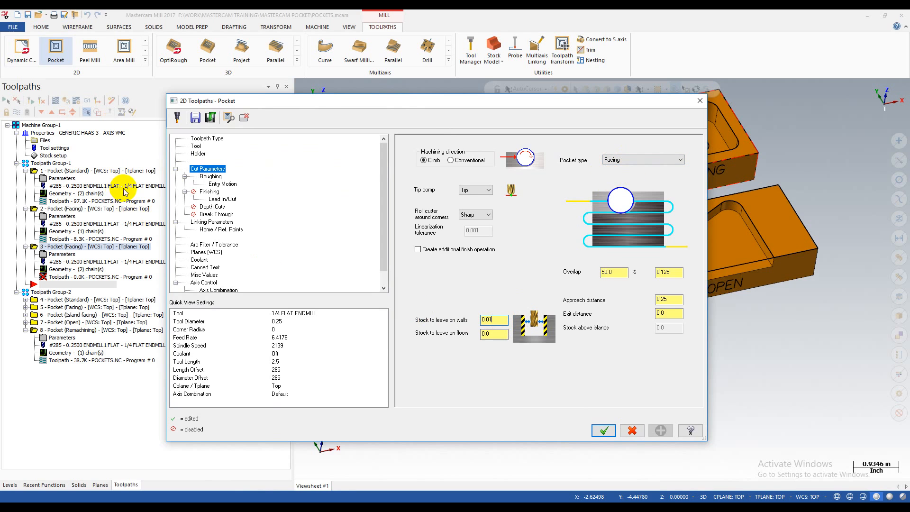
pyautogui.click(209, 222)
pyautogui.click(211, 177)
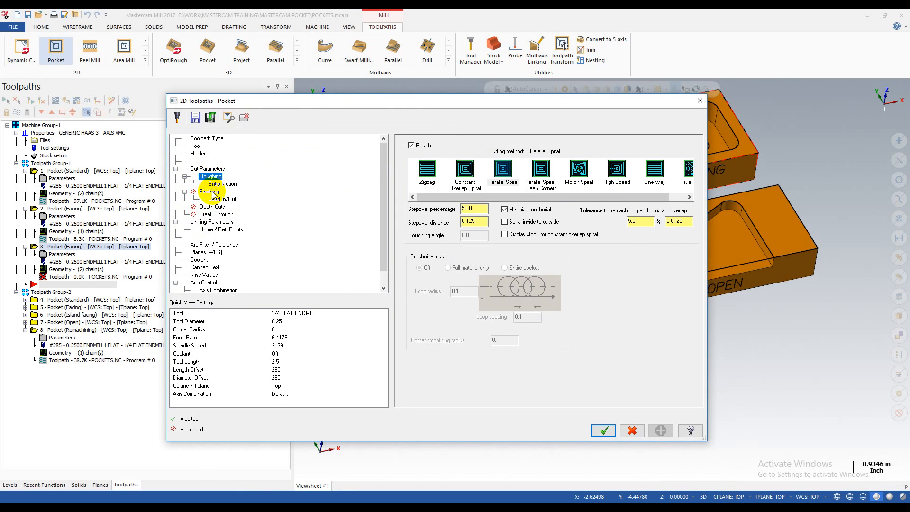
pyautogui.click(212, 208)
pyautogui.click(429, 148)
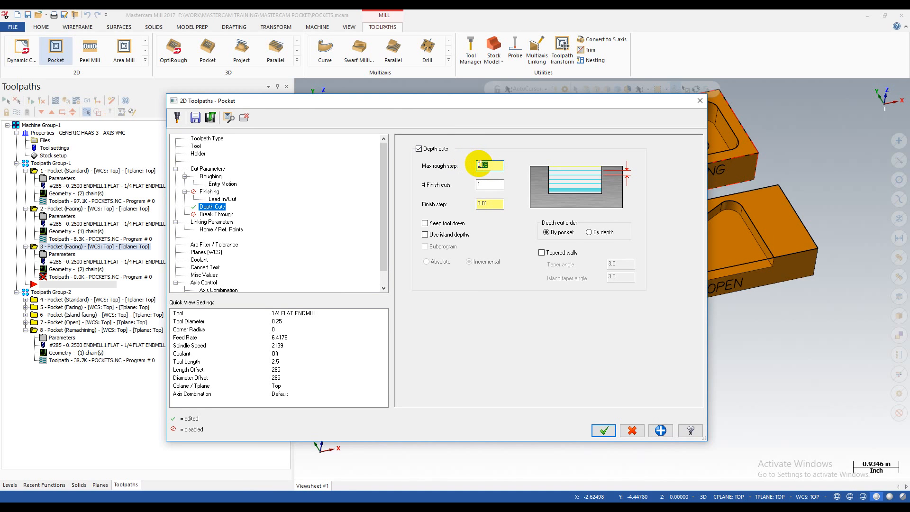
pyautogui.click(602, 435)
# - Backplot the new two-chain facing toolpath, run through it while checking from another angle, and close the backplot
pyautogui.click(78, 278)
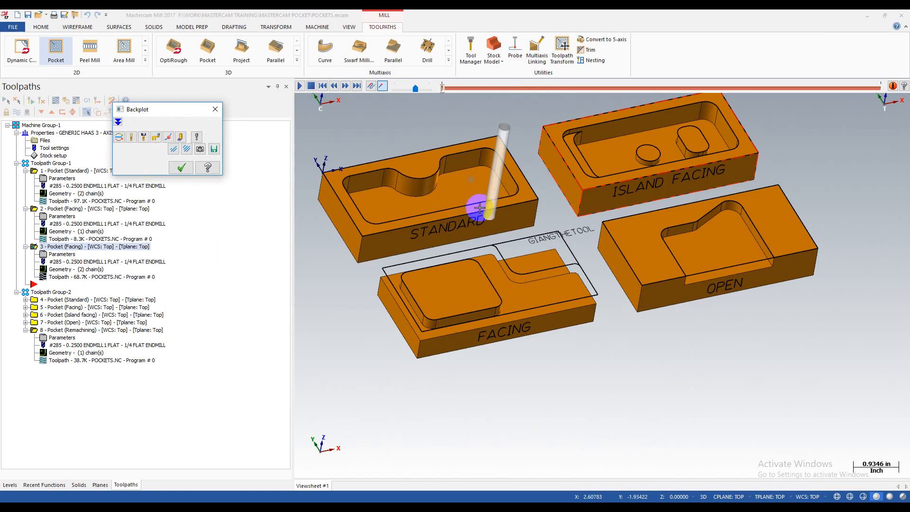
pyautogui.scroll(3, 480, 208)
pyautogui.click(449, 89)
pyautogui.moveTo(448, 92); pyautogui.dragTo(901, 134)
pyautogui.moveTo(534, 319); pyautogui.dragTo(606, 268, button='middle')
pyautogui.click(181, 168)
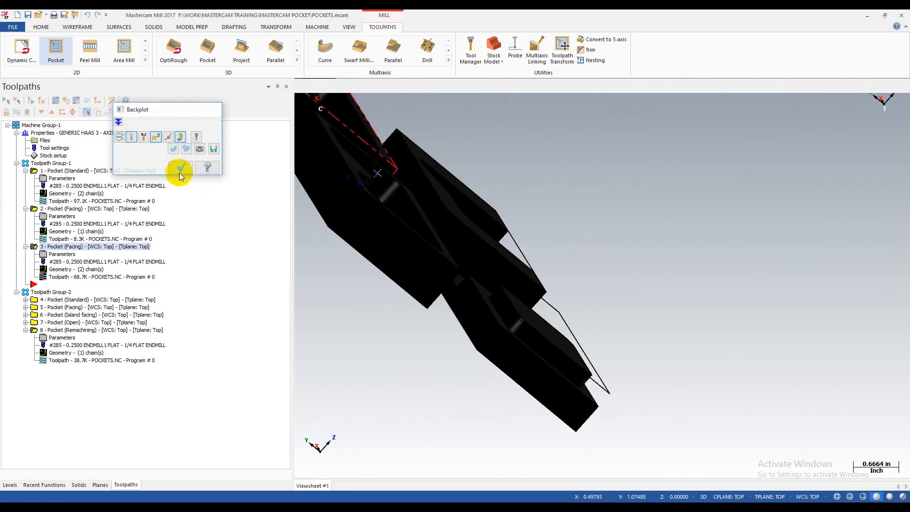
# - Set top of stock to absolute 0, take an absolute depth of -0.25 from the ledge around the island, accept, and regenerate the toolpath
pyautogui.click(58, 254)
pyautogui.click(209, 222)
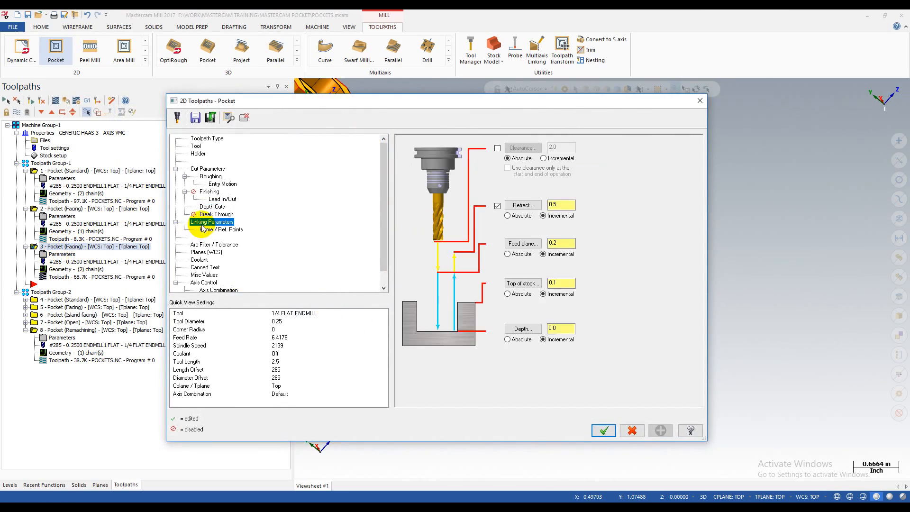
pyautogui.click(524, 337)
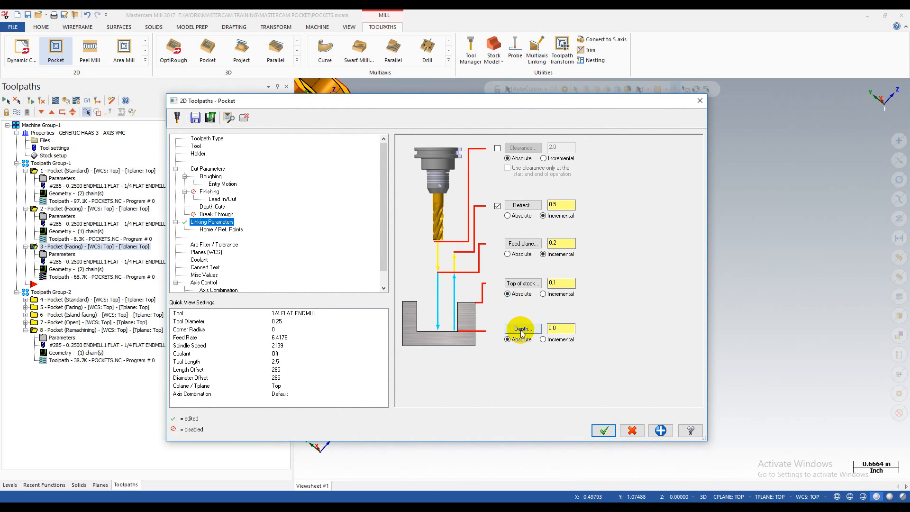
pyautogui.click(508, 294)
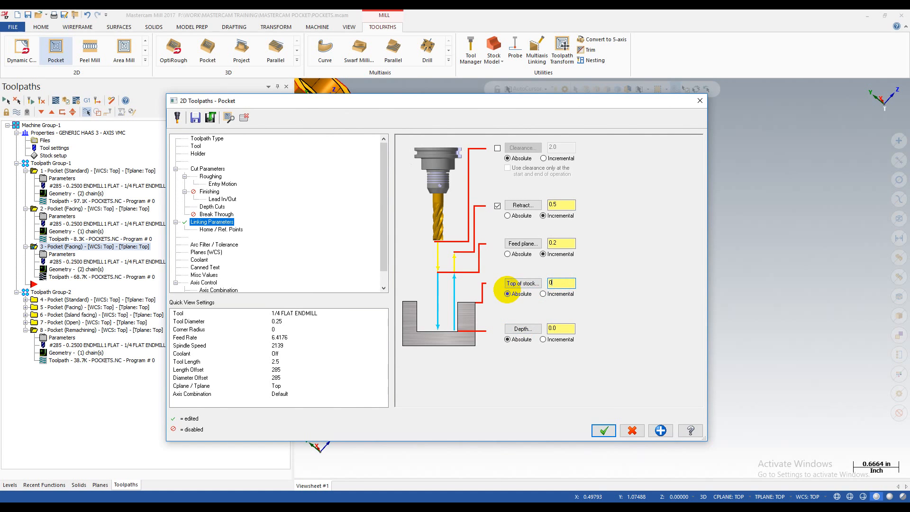
pyautogui.click(523, 328)
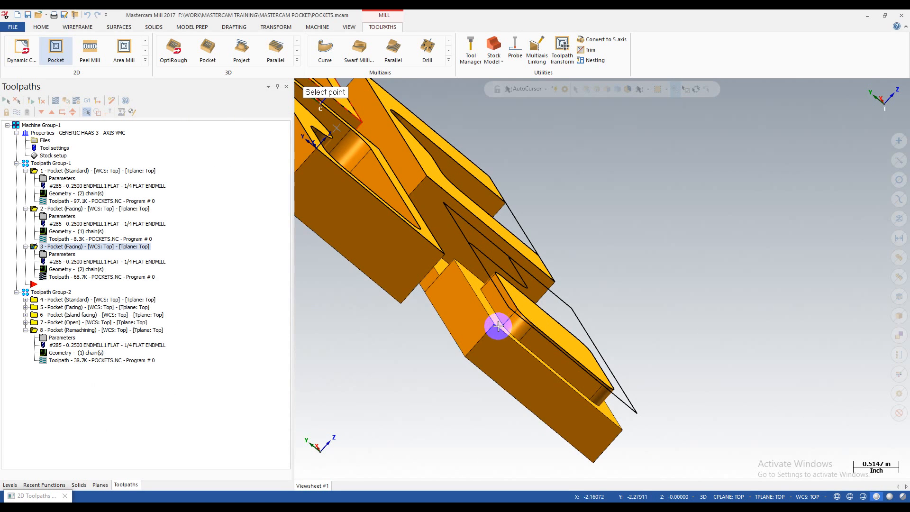
pyautogui.click(496, 327)
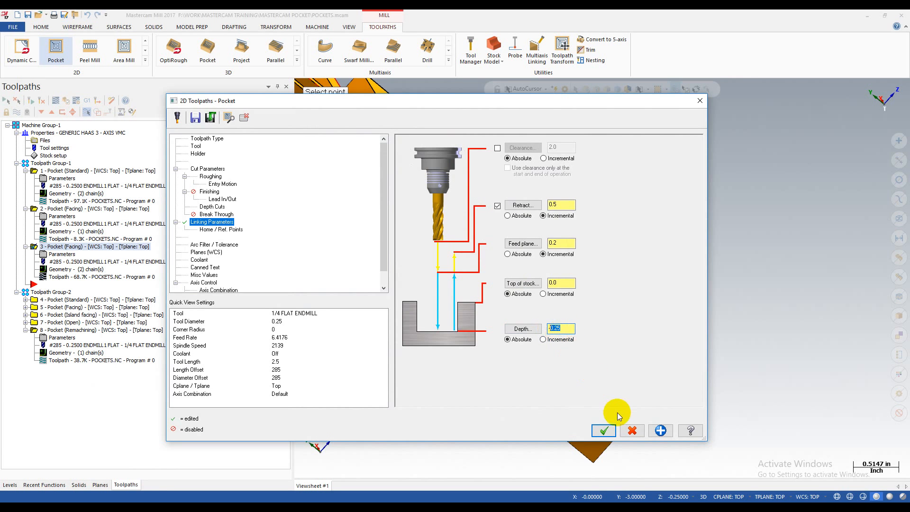
pyautogui.click(604, 429)
pyautogui.click(32, 104)
pyautogui.scroll(-2, 468, 314)
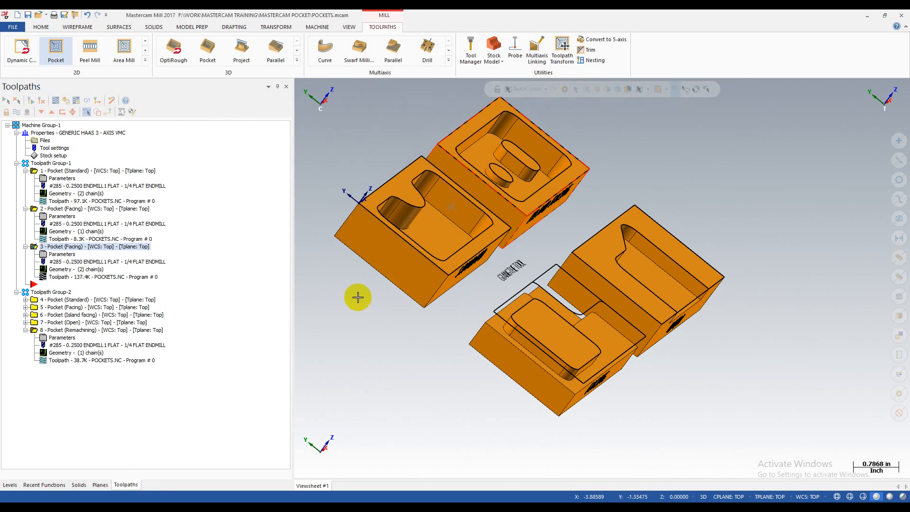
# - Backplot the regenerated two-chain facing toolpath and run it partway while viewing the FACING block from several angles
pyautogui.click(58, 256)
pyautogui.click(696, 96)
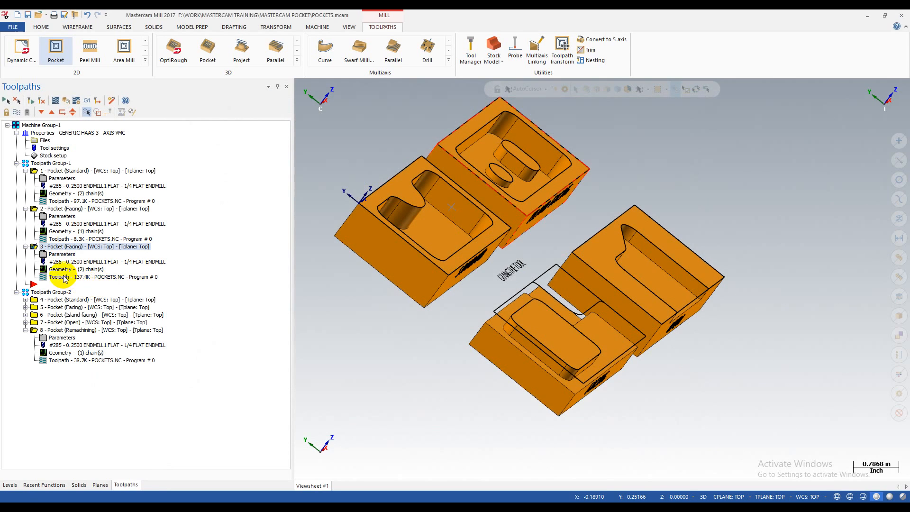
pyautogui.click(61, 276)
pyautogui.moveTo(406, 260); pyautogui.dragTo(524, 281, button='middle')
pyautogui.scroll(2, 474, 267)
pyautogui.scroll(-2, 471, 308)
pyautogui.scroll(3, 471, 256)
pyautogui.scroll(2, 535, 270)
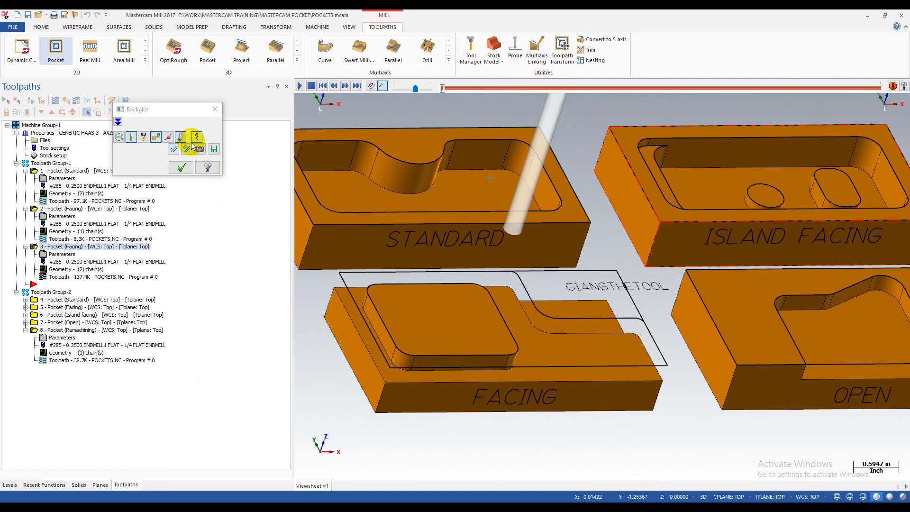
pyautogui.scroll(-2, 463, 299)
pyautogui.moveTo(463, 299)
pyautogui.mouseDown(button='middle')
pyautogui.moveTo(471, 321)
pyautogui.moveTo(469, 306)
pyautogui.mouseUp(button='middle')
pyautogui.scroll(-1, 469, 306)
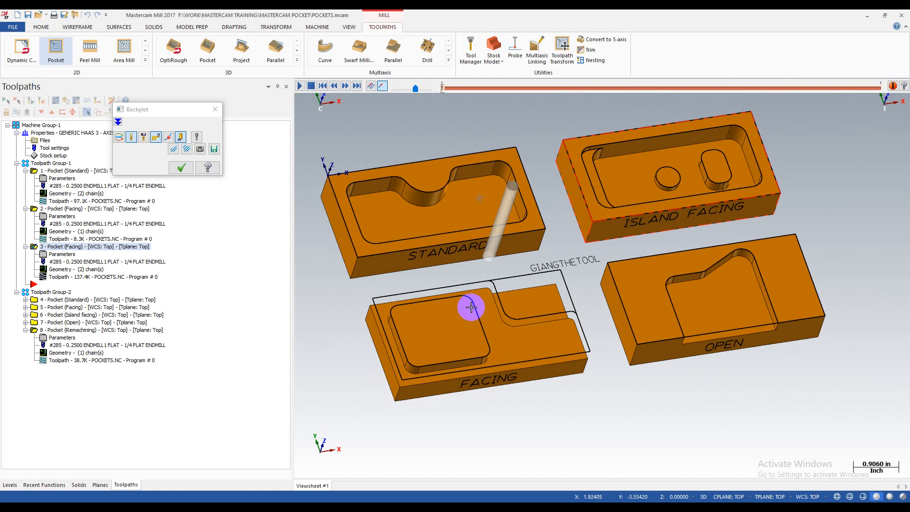
pyautogui.moveTo(509, 287); pyautogui.dragTo(494, 248, button='middle')
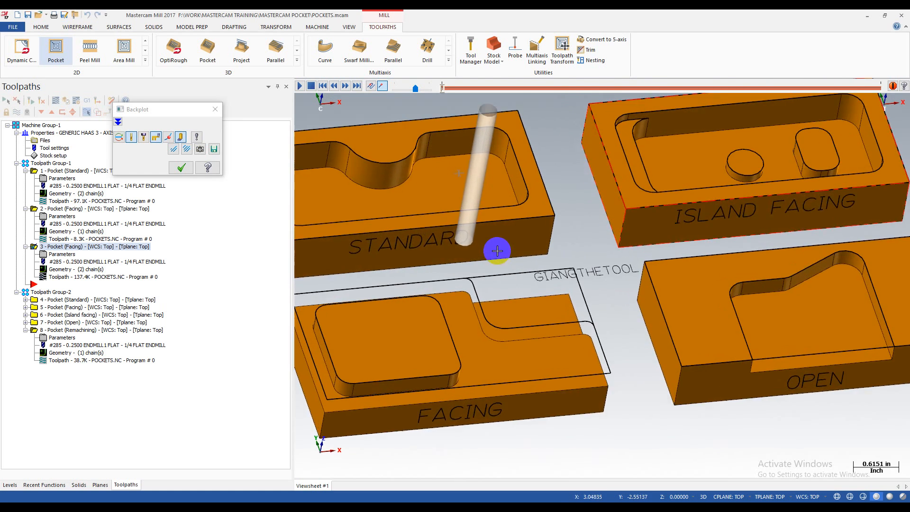
pyautogui.scroll(-3, 493, 248)
pyautogui.moveTo(443, 89); pyautogui.dragTo(543, 104)
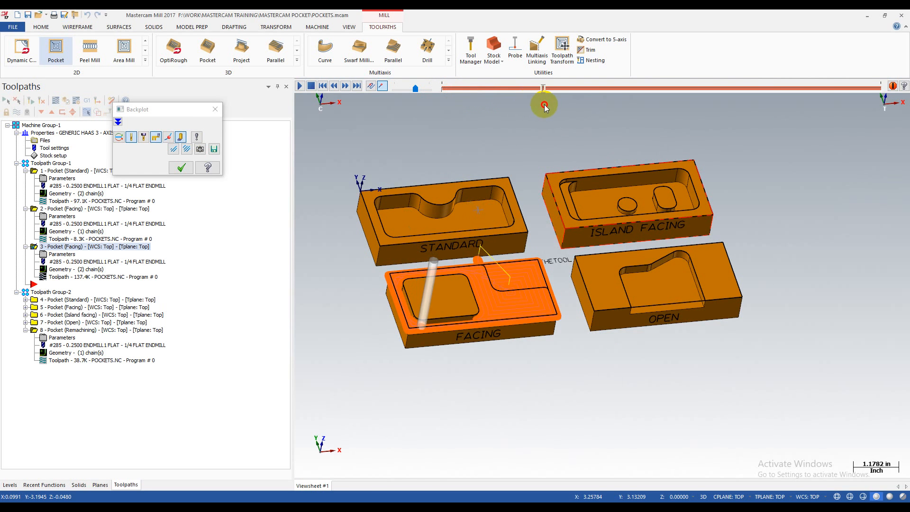
# - Hide the swept tool shading and run the facing backplot to its end, examining the passes around the island
pyautogui.scroll(4, 438, 307)
pyautogui.moveTo(440, 311); pyautogui.dragTo(521, 270, button='middle')
pyautogui.scroll(2, 522, 270)
pyautogui.click(181, 137)
pyautogui.moveTo(425, 263); pyautogui.dragTo(559, 147, button='middle')
pyautogui.moveTo(539, 88); pyautogui.dragTo(881, 99)
pyautogui.moveTo(657, 270); pyautogui.dragTo(634, 219, button='middle')
pyautogui.scroll(4, 471, 268)
pyautogui.moveTo(476, 286); pyautogui.dragTo(504, 321, button='middle')
pyautogui.scroll(-3, 504, 321)
pyautogui.moveTo(576, 316); pyautogui.dragTo(449, 335, button='middle')
pyautogui.scroll(-2, 584, 325)
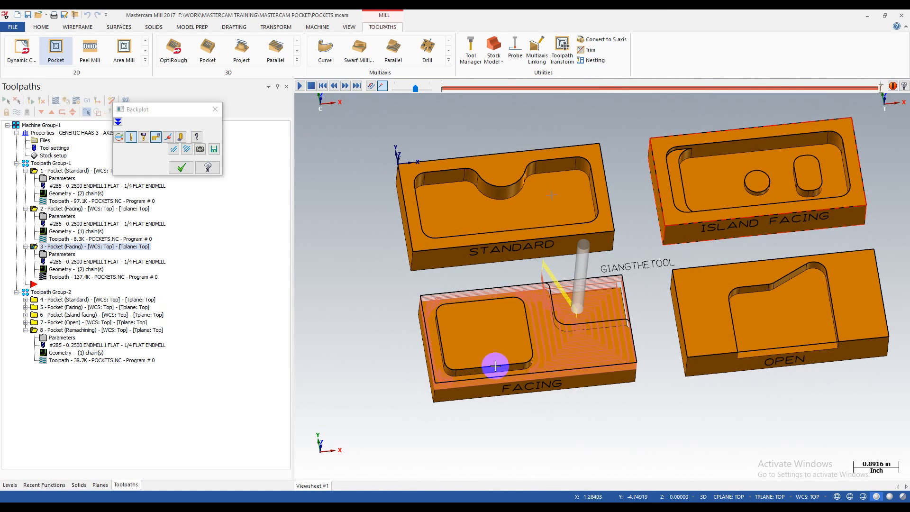
pyautogui.moveTo(448, 363); pyautogui.dragTo(491, 398, button='middle')
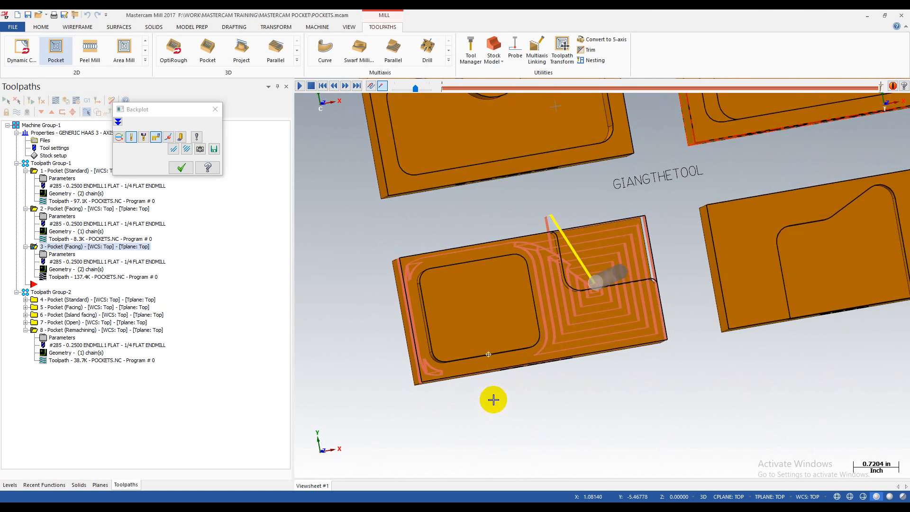
# - Shade the swept area, inspect the island's edges in the unshaded top view, and close the backplot
pyautogui.click(188, 149)
pyautogui.hotkey('alt', '1')
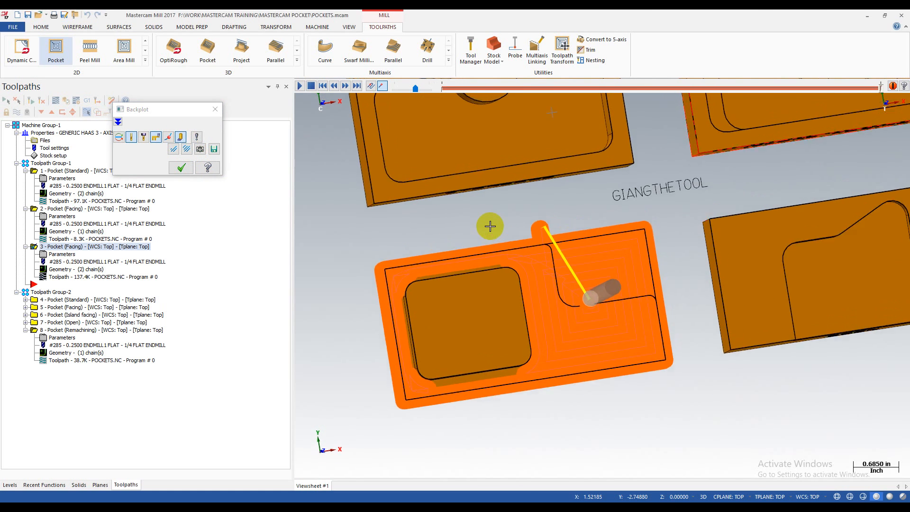
pyautogui.hotkey('alt', 's')
pyautogui.scroll(-5, 498, 223)
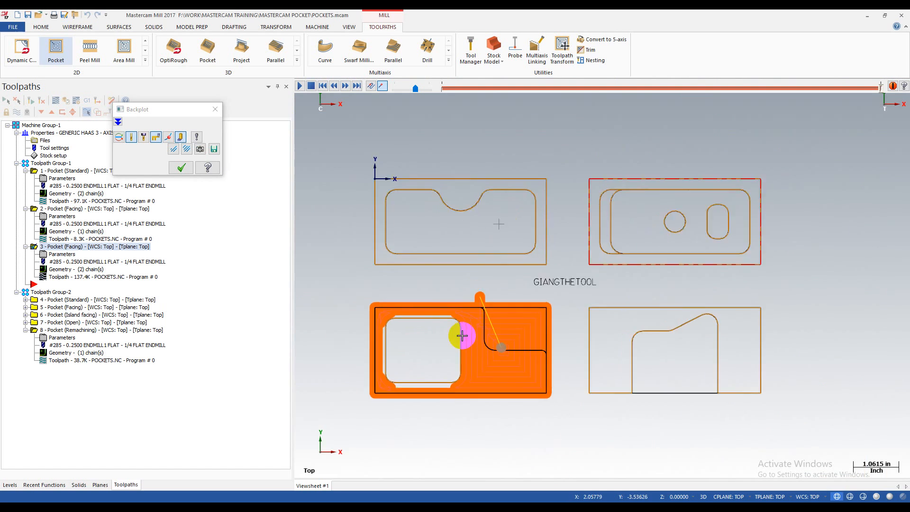
pyautogui.scroll(4, 445, 335)
pyautogui.scroll(1, 422, 367)
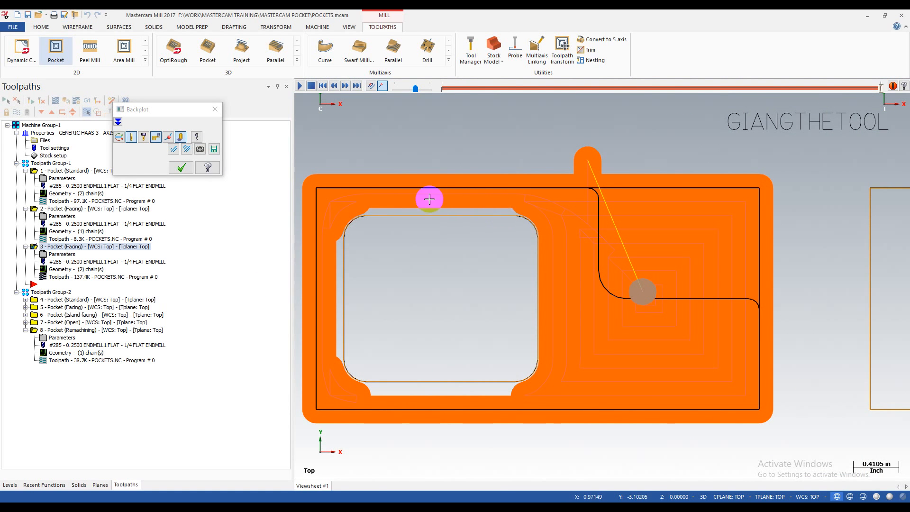
pyautogui.click(181, 167)
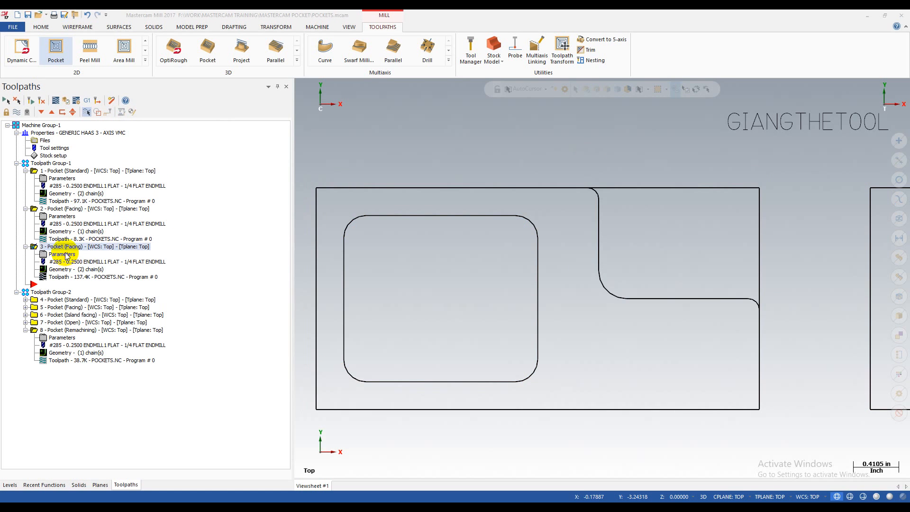
# - Change the facing pocket's roughing method to Constant Overlap Spiral, accept, and regenerate the toolpath
pyautogui.click(64, 254)
pyautogui.click(211, 176)
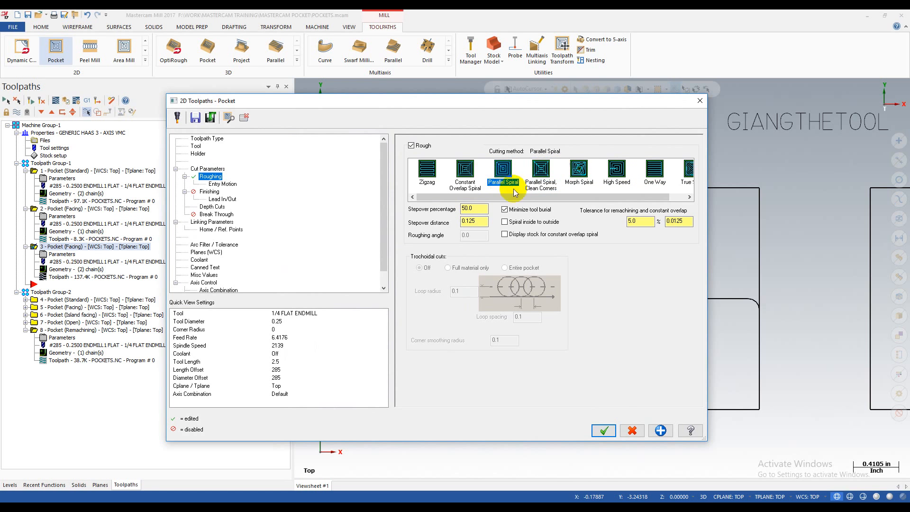
pyautogui.moveTo(513, 104); pyautogui.dragTo(516, 84)
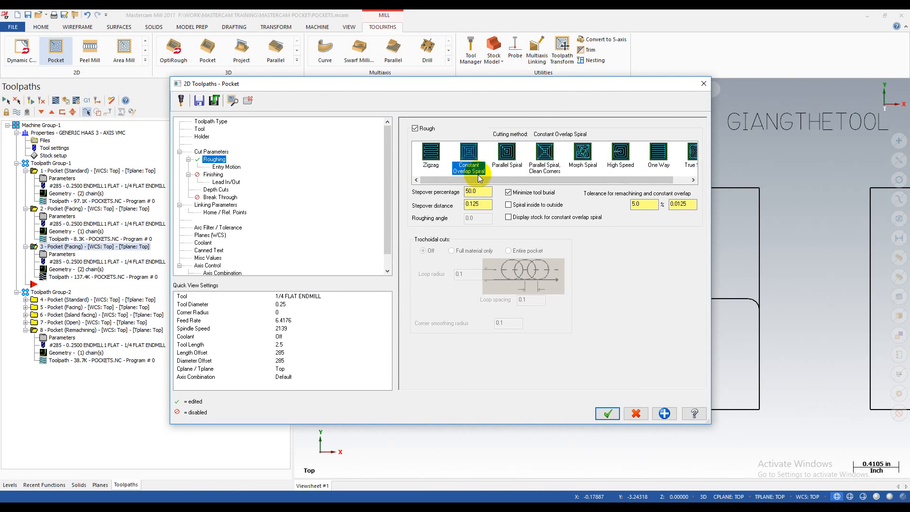
pyautogui.click(607, 413)
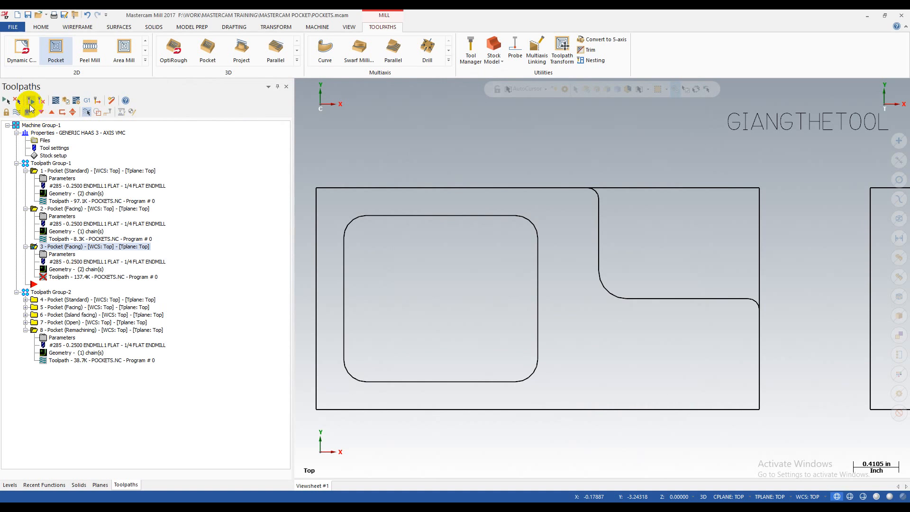
# - Backplot the constant overlap spiral toolpath, check the coverage around the island, and close the backplot
pyautogui.click(65, 277)
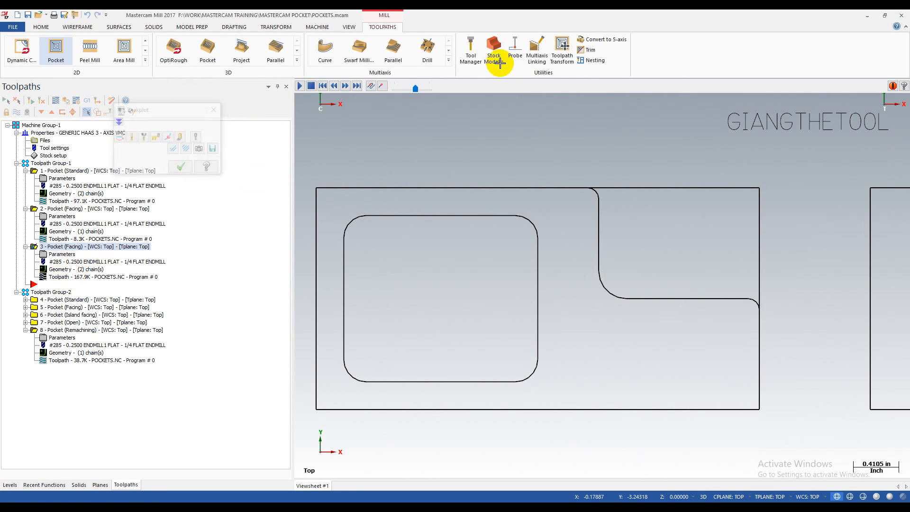
pyautogui.moveTo(436, 90)
pyautogui.mouseDown()
pyautogui.moveTo(667, 86)
pyautogui.moveTo(433, 106)
pyautogui.moveTo(473, 118)
pyautogui.moveTo(587, 110)
pyautogui.moveTo(711, 123)
pyautogui.mouseUp()
pyautogui.scroll(-3, 459, 201)
pyautogui.moveTo(457, 201)
pyautogui.mouseDown(button='middle')
pyautogui.moveTo(468, 158)
pyautogui.moveTo(496, 156)
pyautogui.moveTo(483, 197)
pyautogui.moveTo(471, 178)
pyautogui.moveTo(497, 203)
pyautogui.moveTo(518, 184)
pyautogui.moveTo(478, 245)
pyautogui.mouseUp(button='middle')
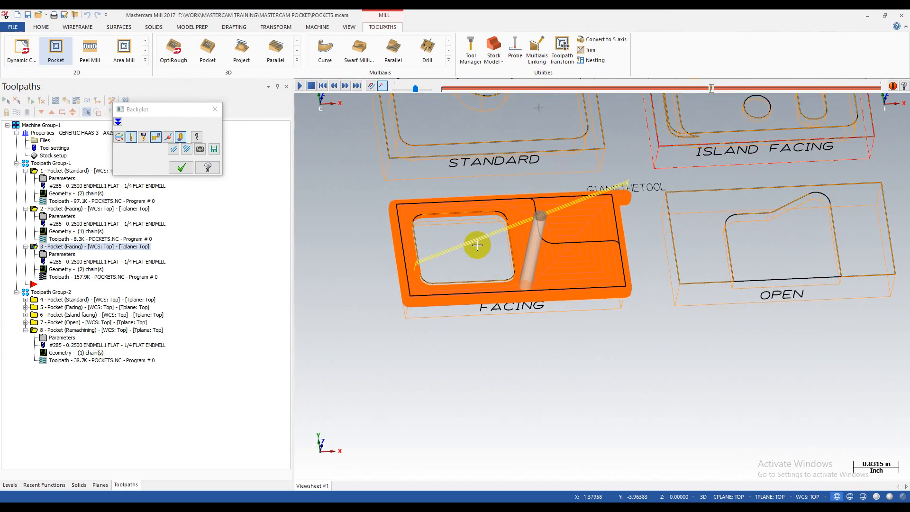
pyautogui.hotkey('alt', '1')
pyautogui.click(180, 167)
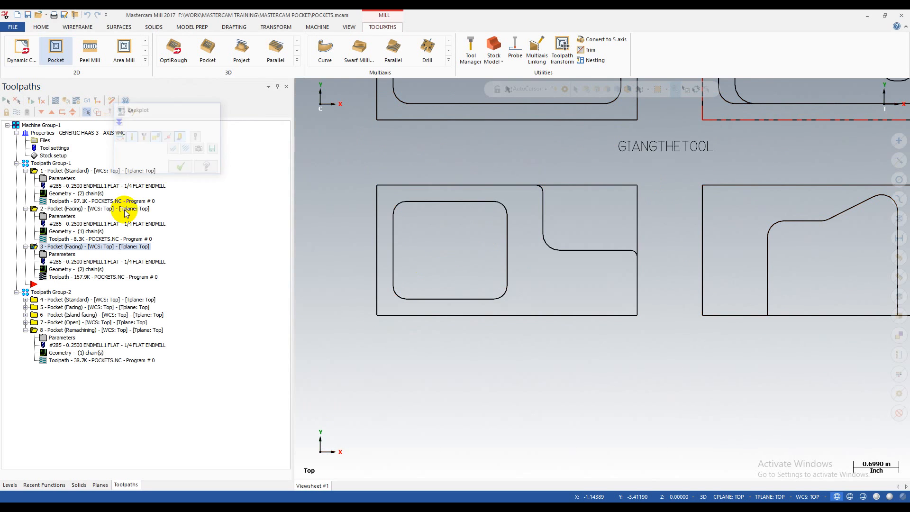
# - Set the facing pocket's overlap distance to 0.05, accept, and regenerate the toolpath
pyautogui.click(62, 254)
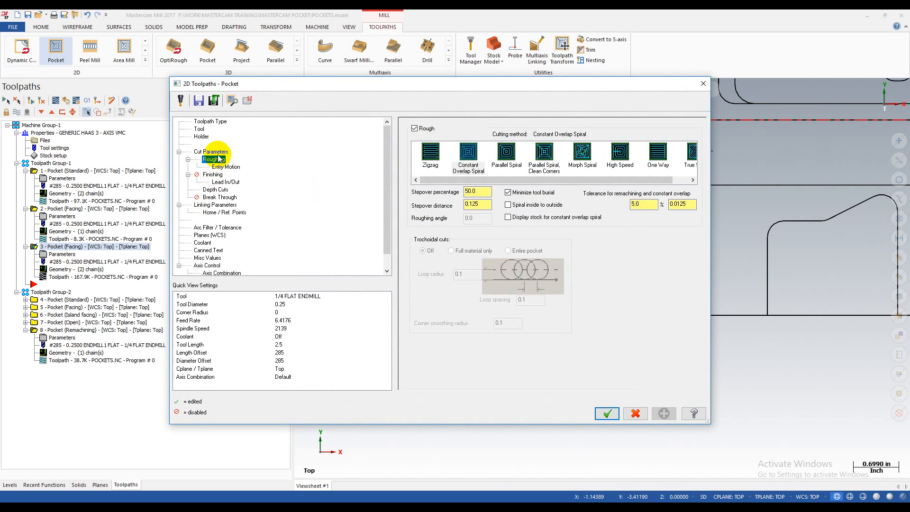
pyautogui.click(216, 153)
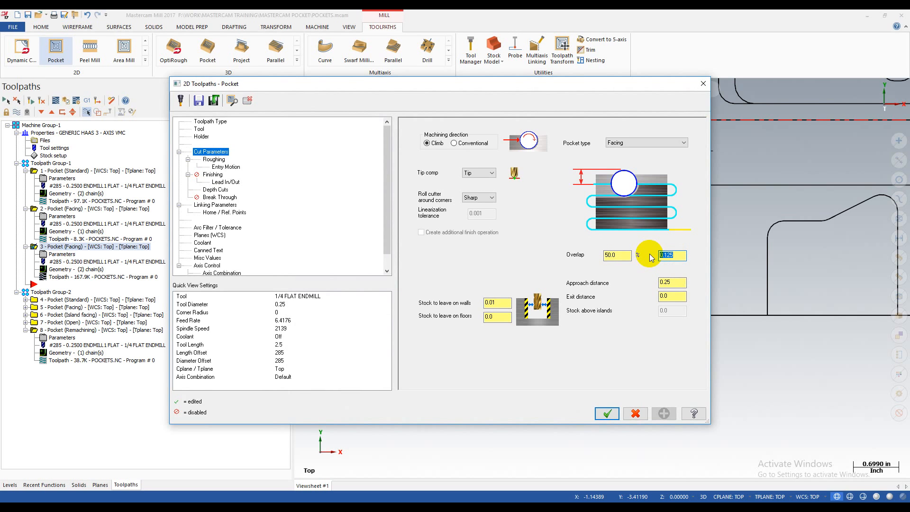
pyautogui.click(617, 415)
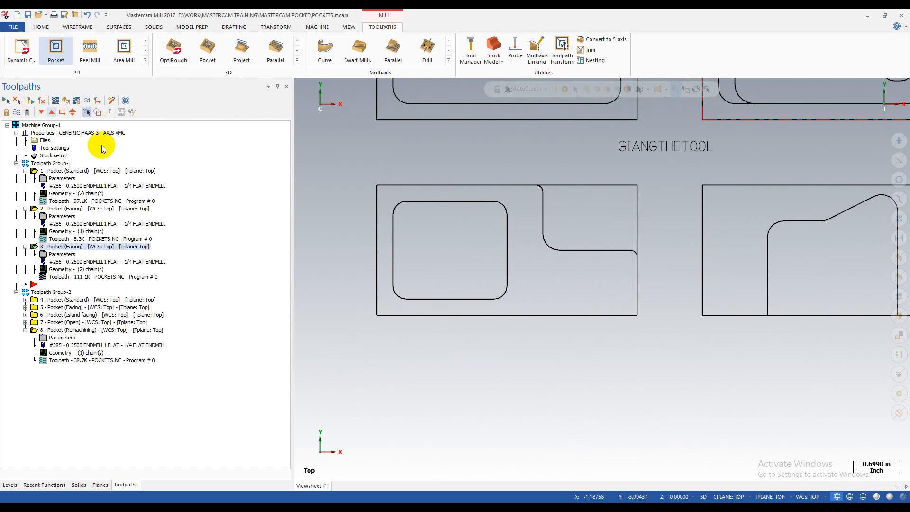
# - Backplot the first passes of the facing toolpath with the reduced overlap and close the backplot
pyautogui.click(64, 277)
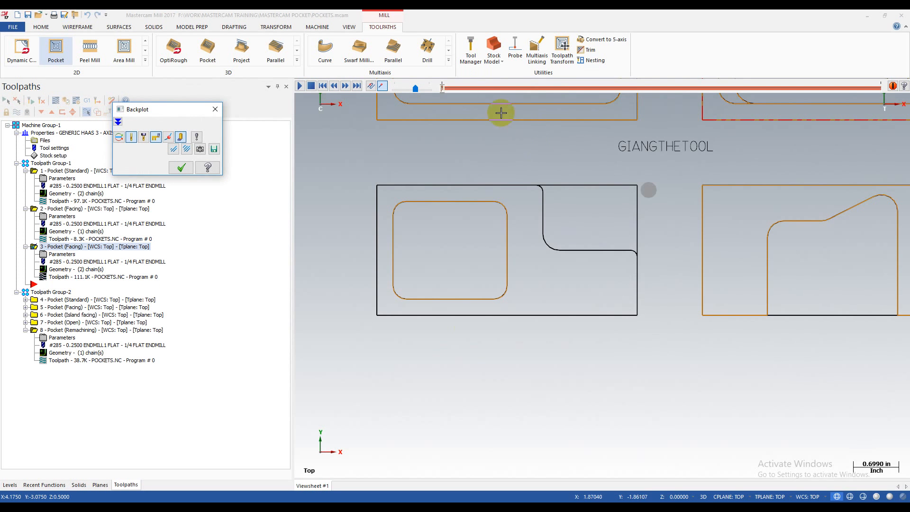
pyautogui.moveTo(444, 90)
pyautogui.mouseDown()
pyautogui.moveTo(646, 97)
pyautogui.moveTo(549, 108)
pyautogui.moveTo(449, 90)
pyautogui.mouseUp()
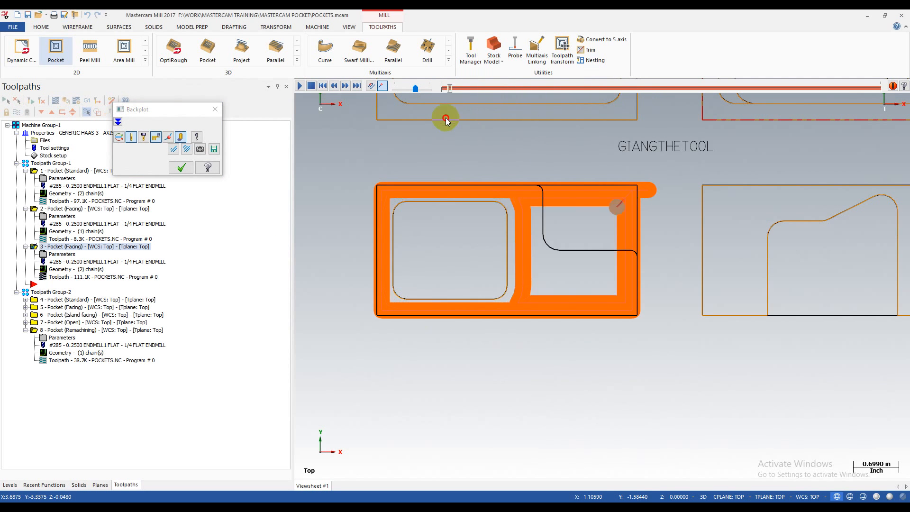
pyautogui.click(216, 109)
# - Replace the facing pocket's tool with the 3/8 FLAT ENDMILL, tool 287, from the tool library
pyautogui.click(52, 255)
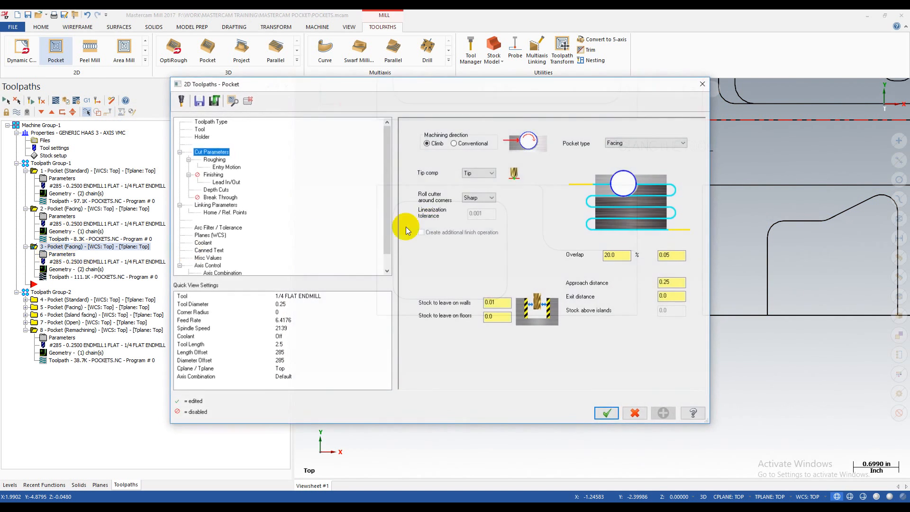
pyautogui.click(199, 129)
pyautogui.click(429, 278)
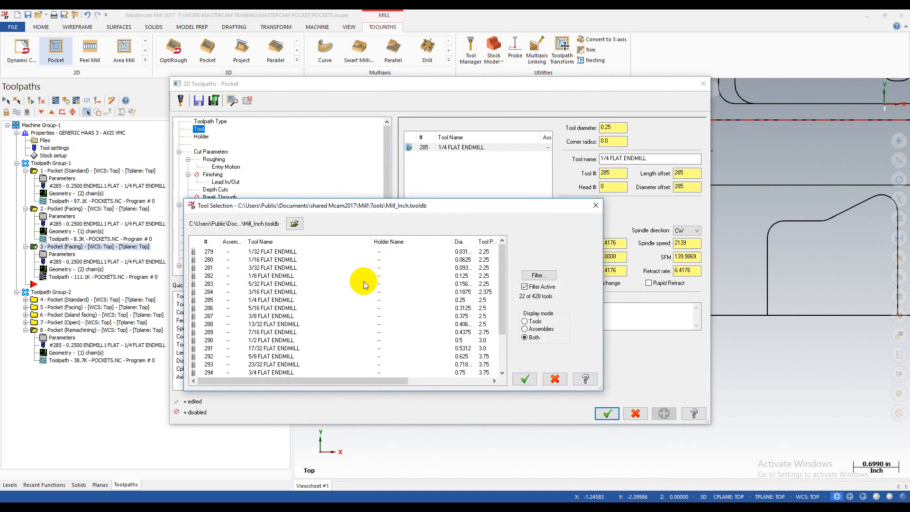
pyautogui.click(278, 318)
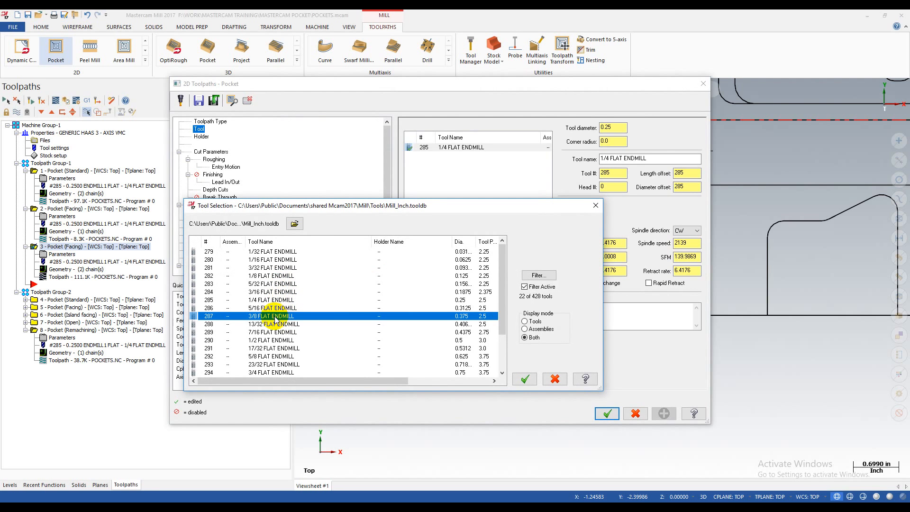
pyautogui.doubleClick(275, 316)
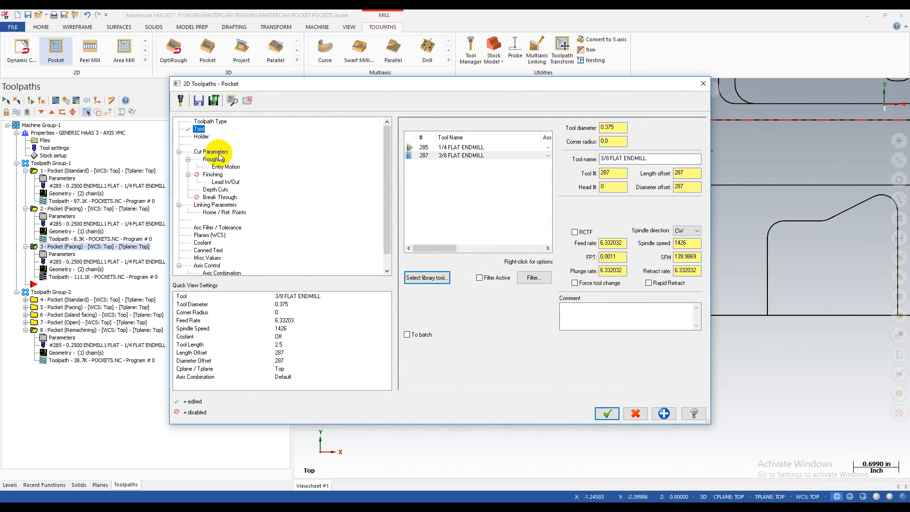
# - Set the facing pocket's overlap distance to 0.1, accept, and regenerate the toolpath
pyautogui.click(212, 151)
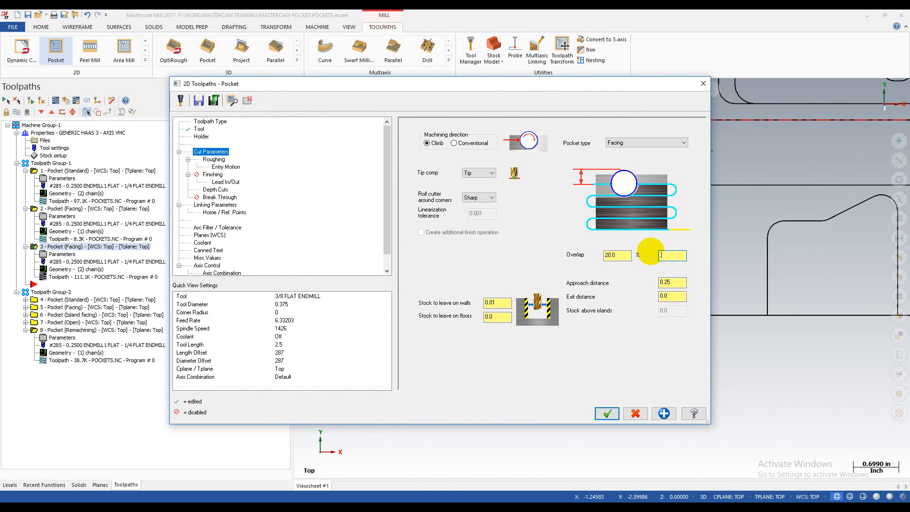
pyautogui.click(608, 412)
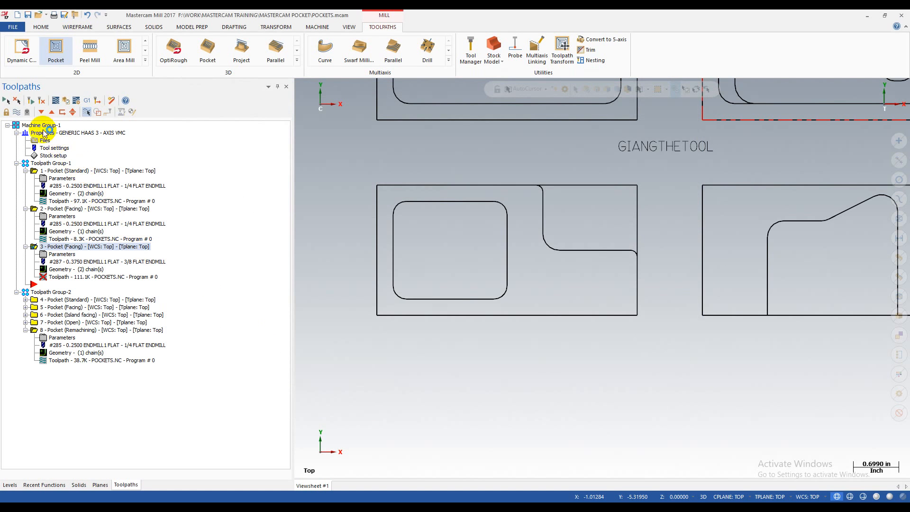
pyautogui.click(42, 100)
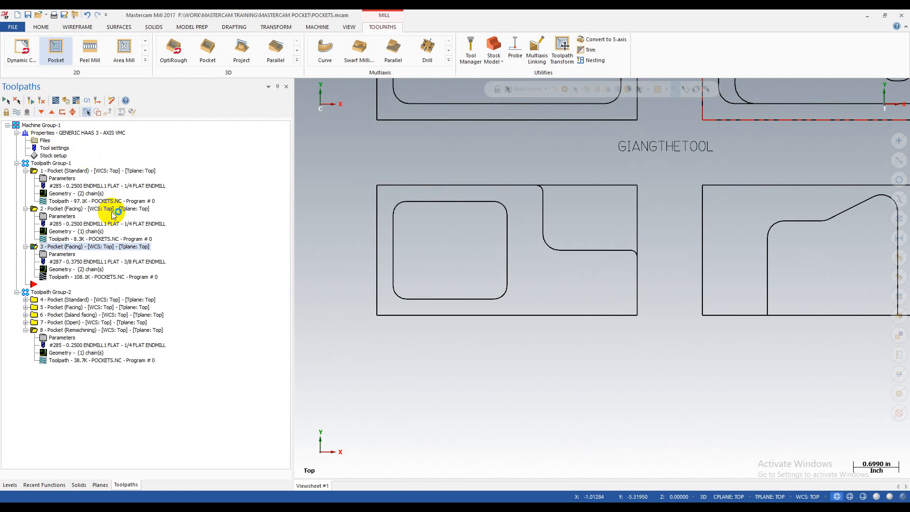
# - Backplot the 3/8 endmill facing toolpath, inspect the coverage in the narrow margins around the island, and close the backplot
pyautogui.click(58, 277)
pyautogui.moveTo(443, 88); pyautogui.dragTo(642, 106)
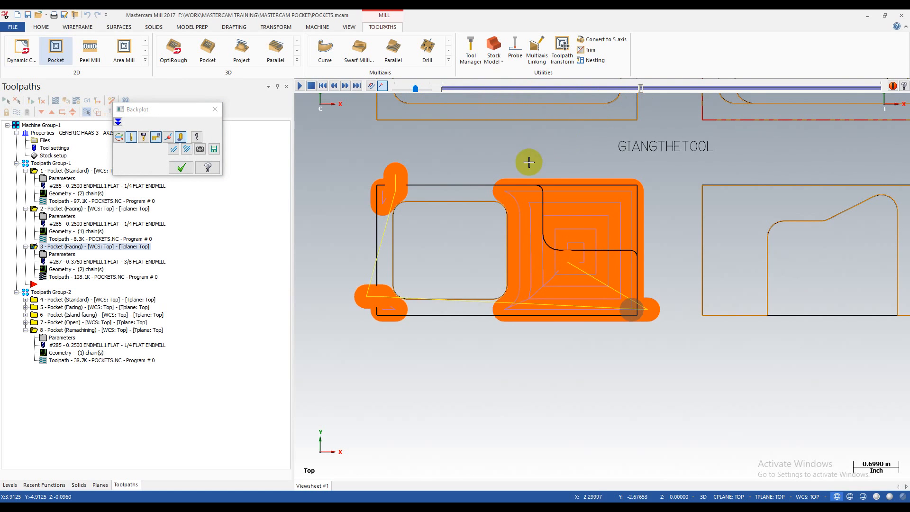
pyautogui.scroll(2, 437, 195)
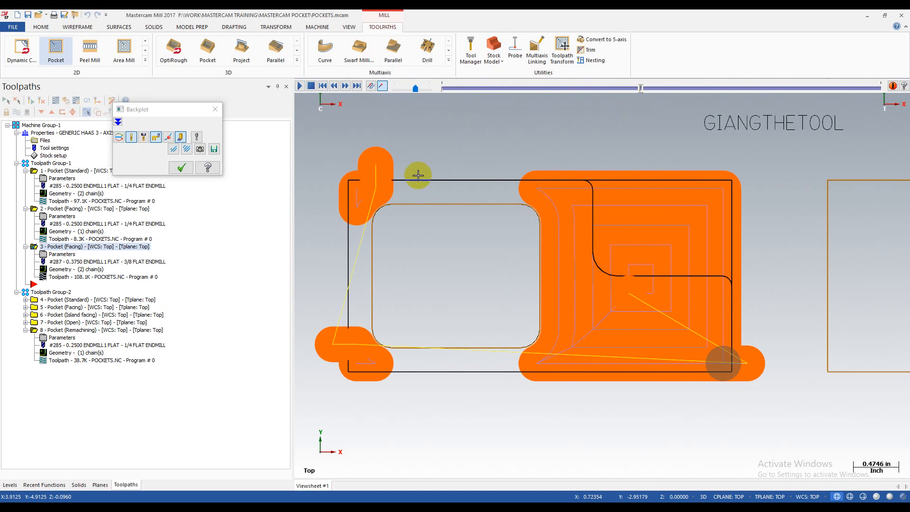
pyautogui.moveTo(639, 89); pyautogui.dragTo(777, 90)
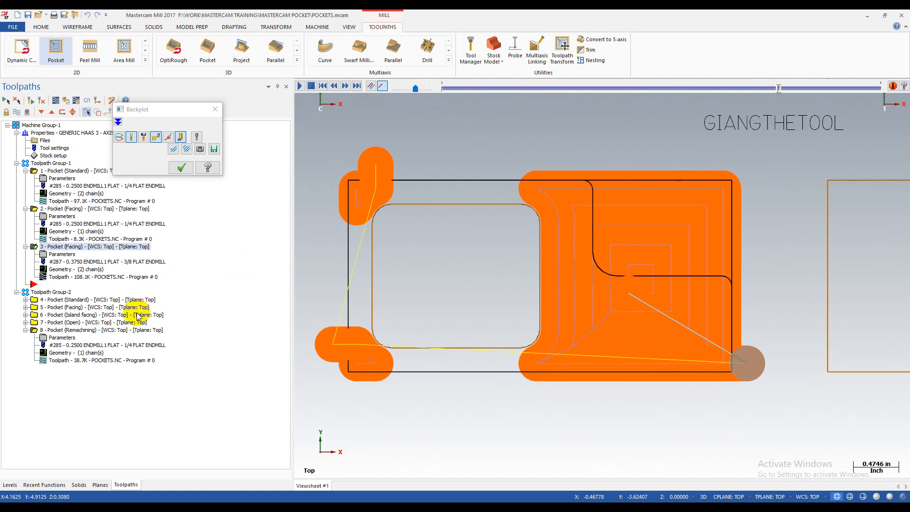
pyautogui.click(181, 167)
# - Review the facing pocket's overlap setting, then measure the distance between the block's upper outline and the island's upper edge
pyautogui.click(62, 254)
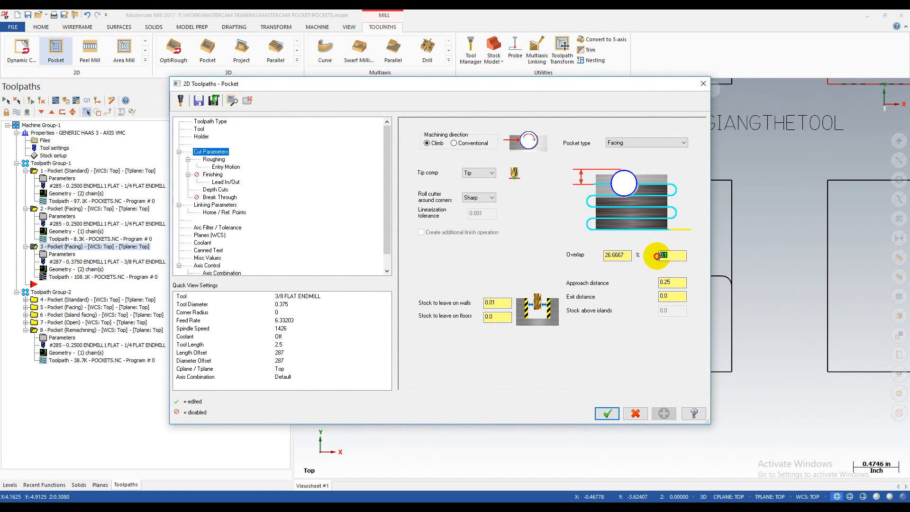
pyautogui.click(704, 88)
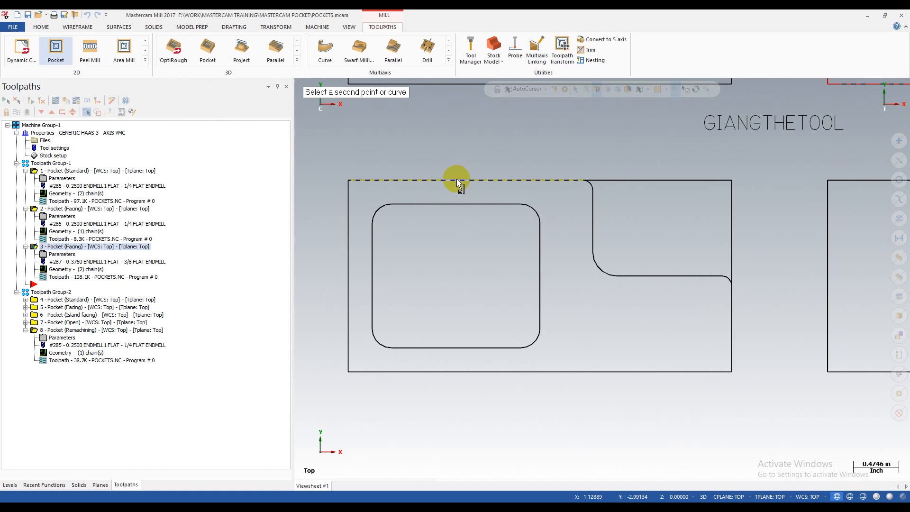
pyautogui.click(456, 204)
pyautogui.doubleClick(86, 288)
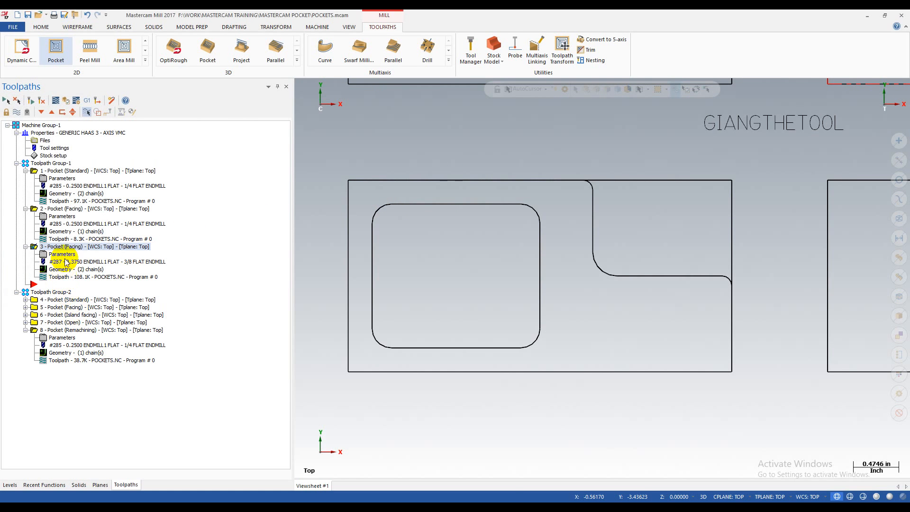
# - Set the facing pocket's overlap distance to 0.25, accept the parameters, and regenerate the toolpath
pyautogui.click(60, 255)
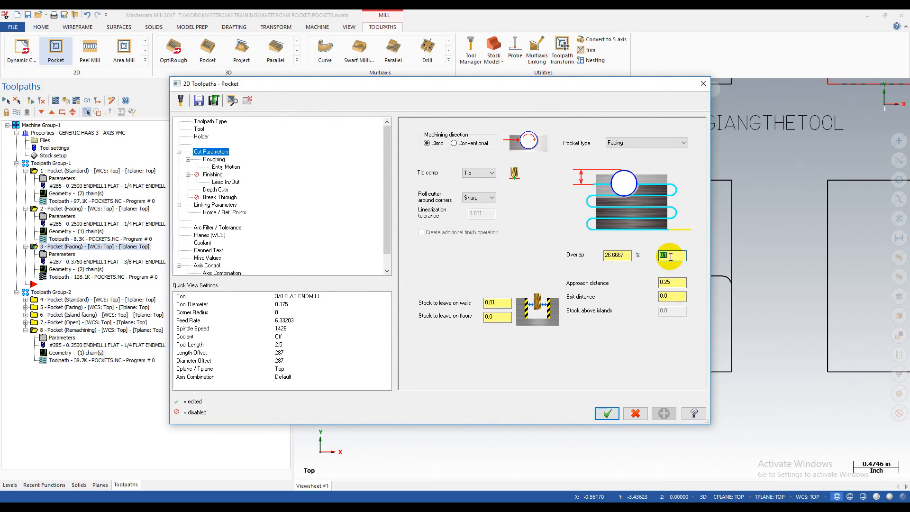
pyautogui.click(704, 84)
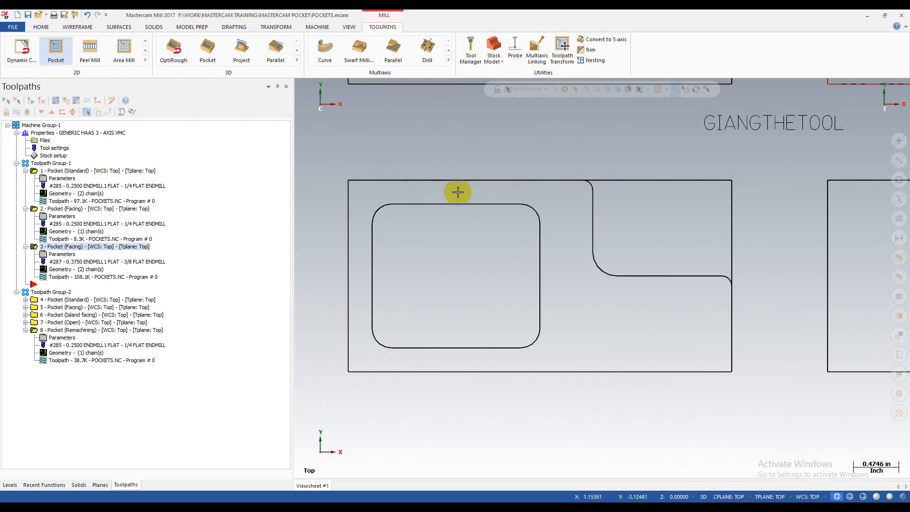
pyautogui.click(62, 255)
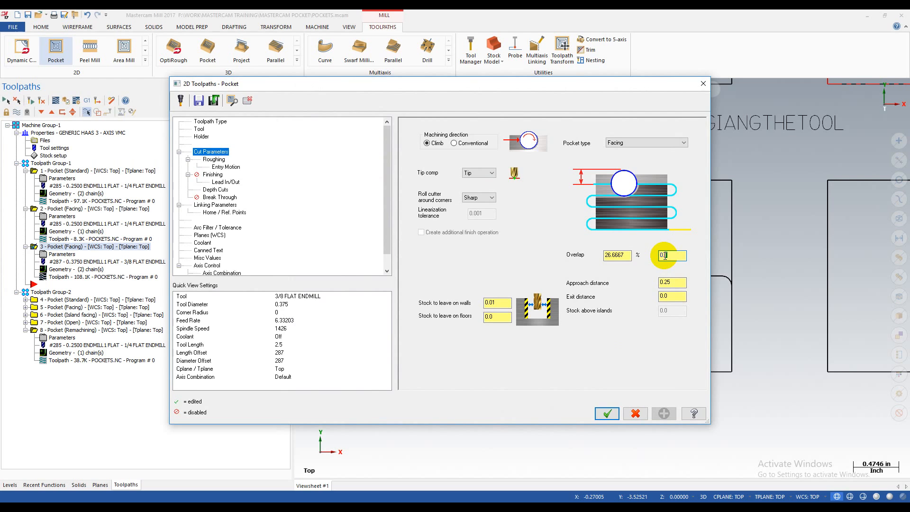
pyautogui.click(604, 414)
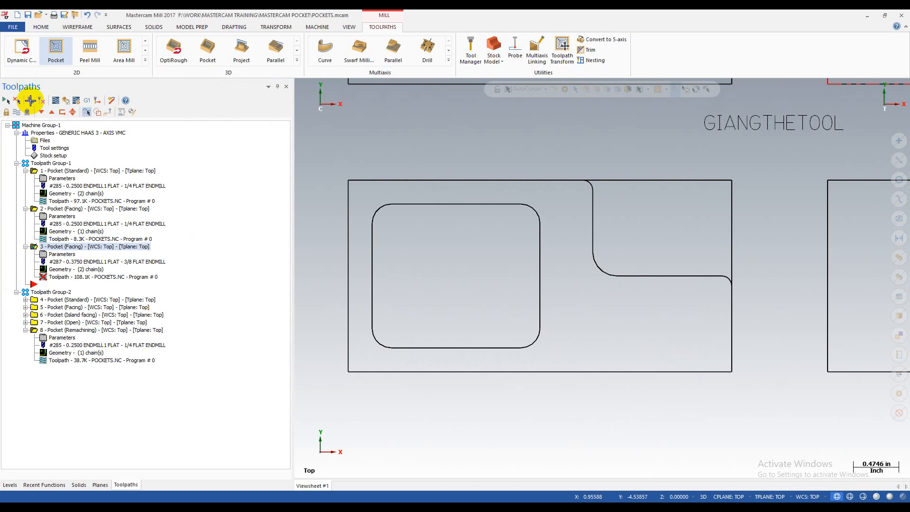
pyautogui.click(30, 100)
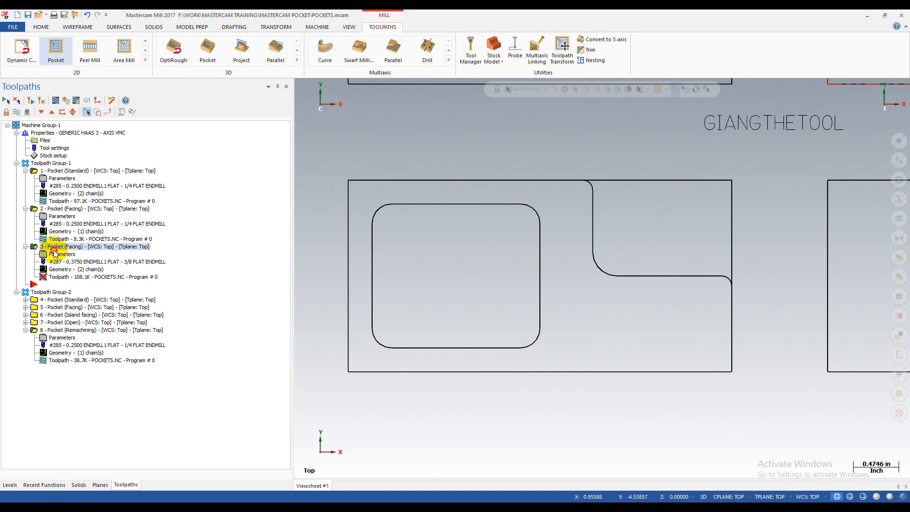
pyautogui.click(54, 255)
pyautogui.click(678, 255)
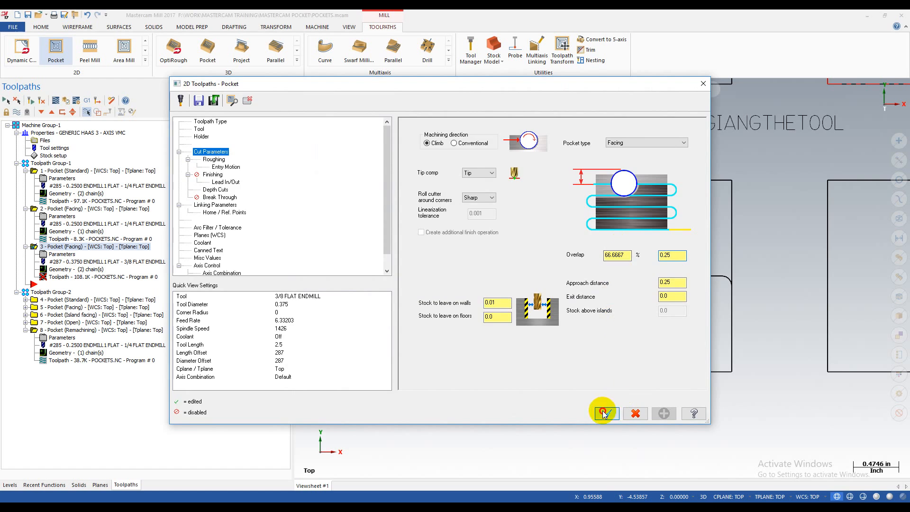
pyautogui.click(607, 413)
pyautogui.click(31, 100)
# - Backplot the facing toolpath partway with 0.25 overlap, check the coverage around the island, and close the backplot
pyautogui.click(112, 276)
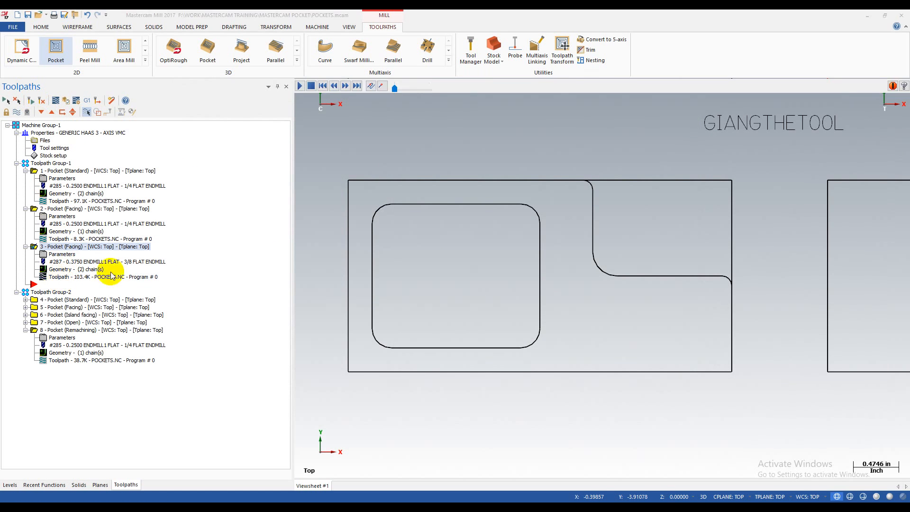
pyautogui.moveTo(445, 90); pyautogui.dragTo(496, 137)
pyautogui.click(179, 167)
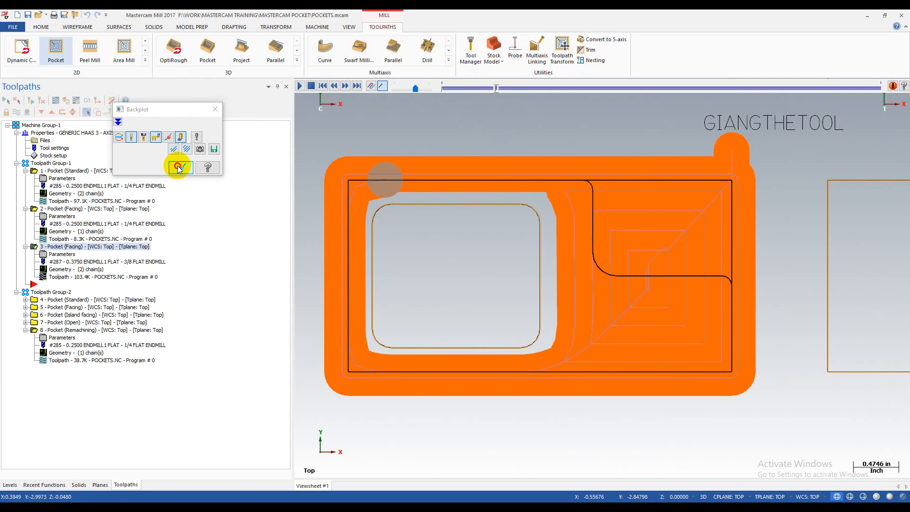
# - Review the facing pocket's overlap and approach distances, then check the tool's starting position in the backplot
pyautogui.click(62, 255)
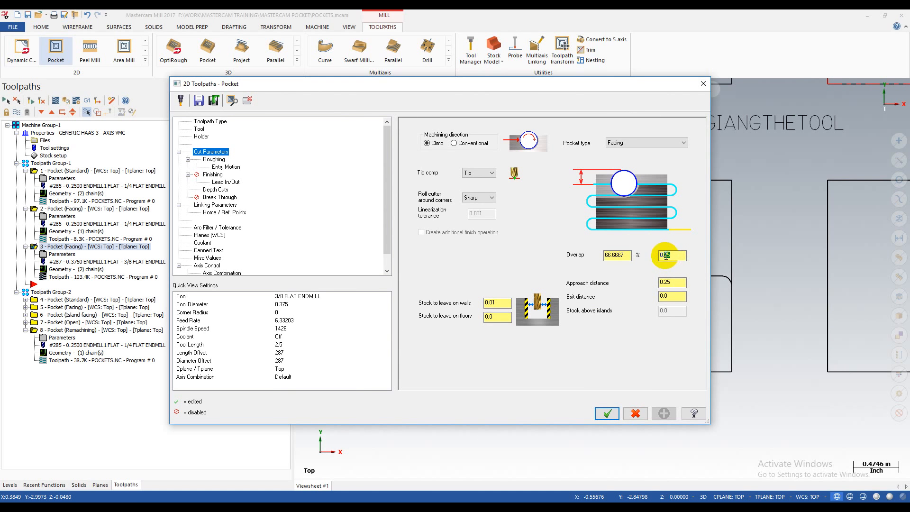
pyautogui.moveTo(603, 88); pyautogui.dragTo(554, 353)
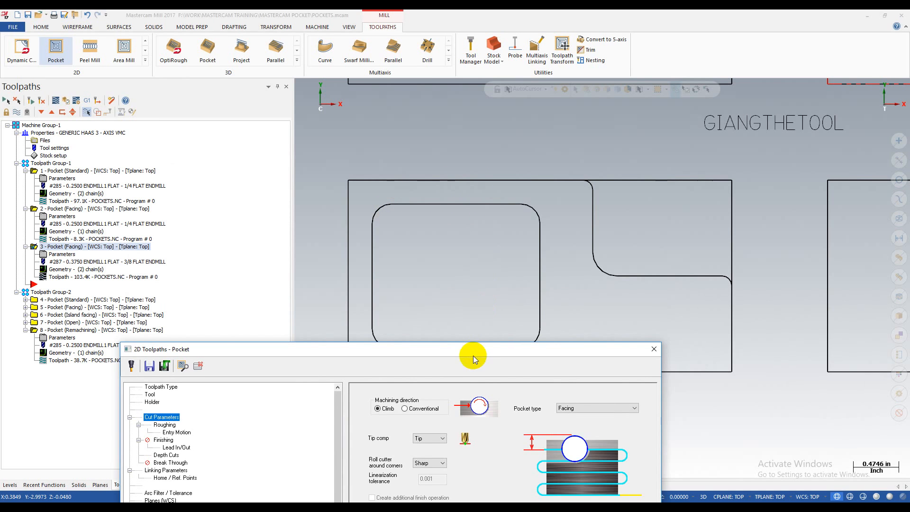
pyautogui.moveTo(473, 356); pyautogui.dragTo(464, 57)
pyautogui.moveTo(654, 222); pyautogui.dragTo(665, 227)
pyautogui.click(662, 249)
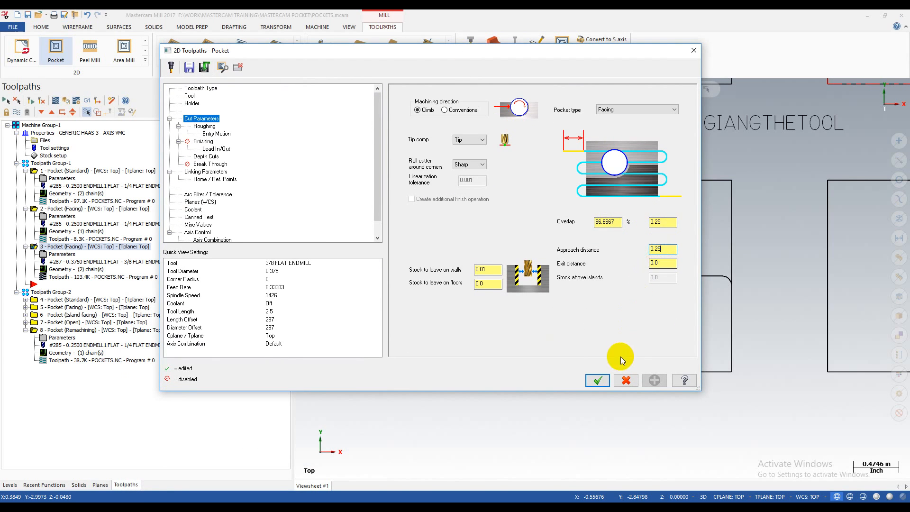
pyautogui.click(598, 380)
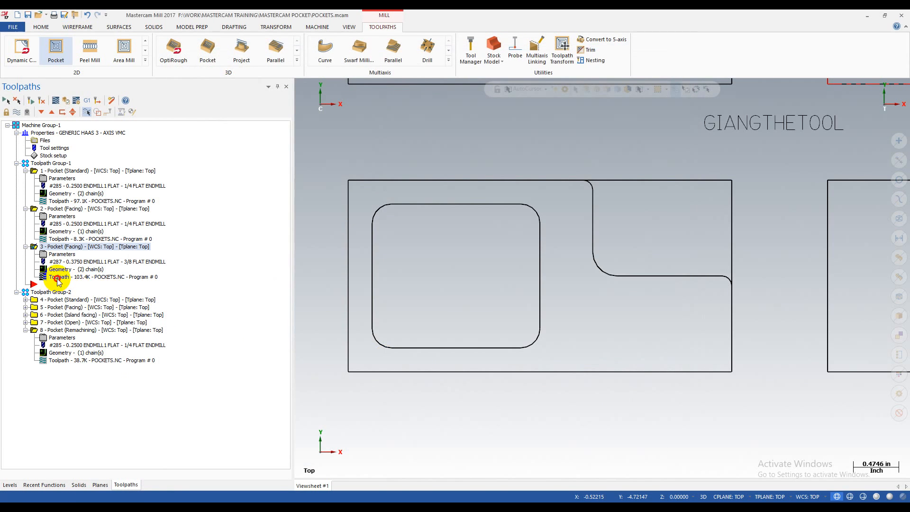
pyautogui.click(57, 281)
pyautogui.moveTo(438, 88)
pyautogui.mouseDown()
pyautogui.moveTo(463, 88)
pyautogui.moveTo(442, 89)
pyautogui.mouseUp()
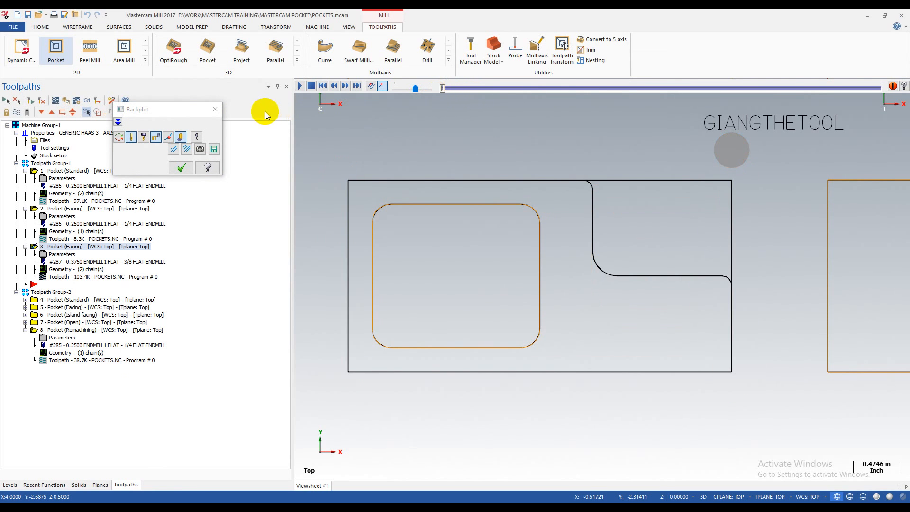
pyautogui.click(215, 109)
# - Examine the facing pocket's two chains, the block outline and the rounded island, in the Chain Manager
pyautogui.click(68, 269)
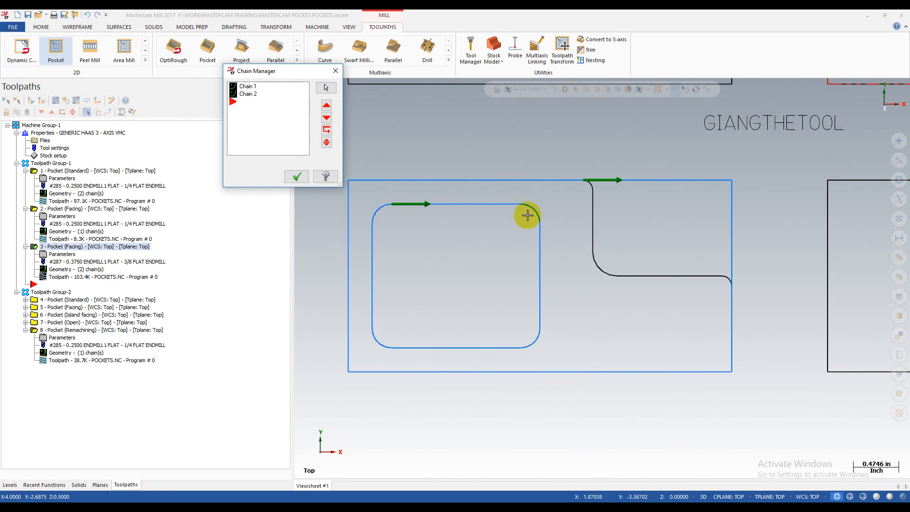
pyautogui.scroll(-4, 559, 194)
pyautogui.moveTo(564, 219); pyautogui.dragTo(584, 193, button='middle')
pyautogui.click(251, 90)
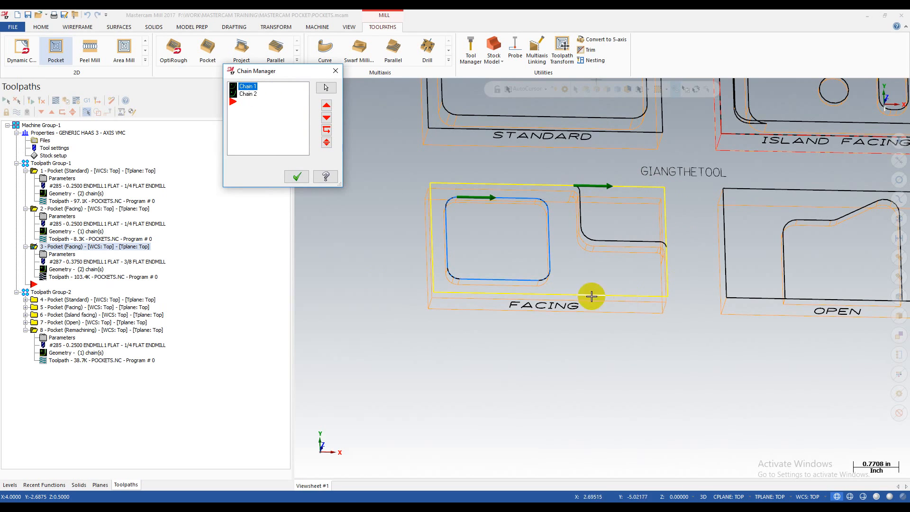
pyautogui.click(248, 94)
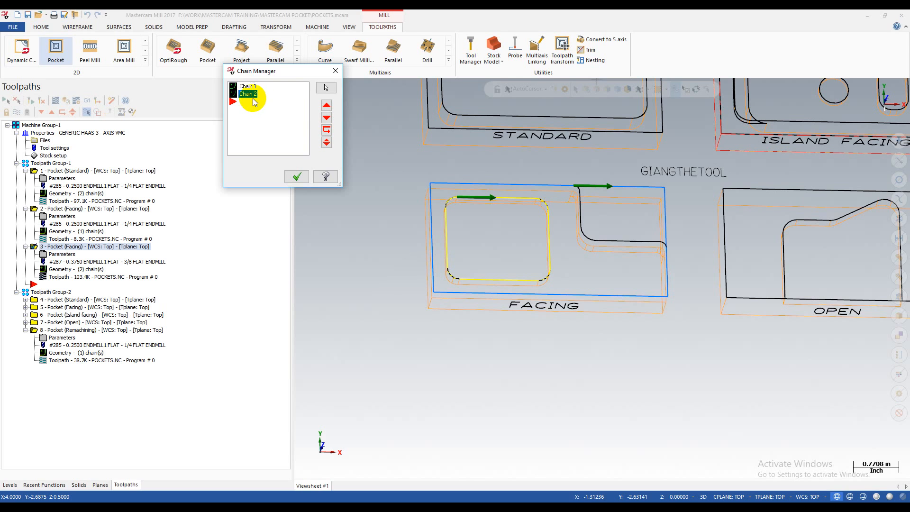
pyautogui.click(326, 88)
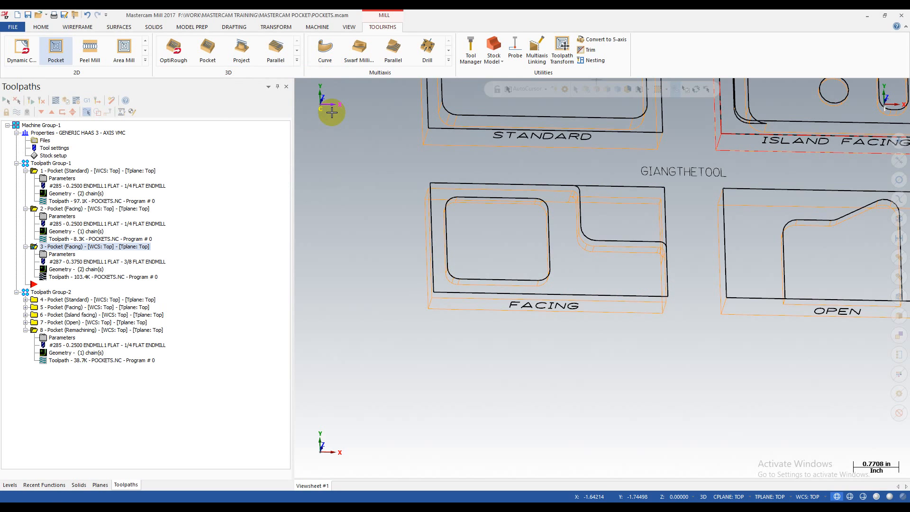
# - Draw a center-point circle of about 0.24 radius on the FACING block, below the stepped corner, in shaded top view
pyautogui.hotkey('alt', 's')
pyautogui.hotkey('alt', '1')
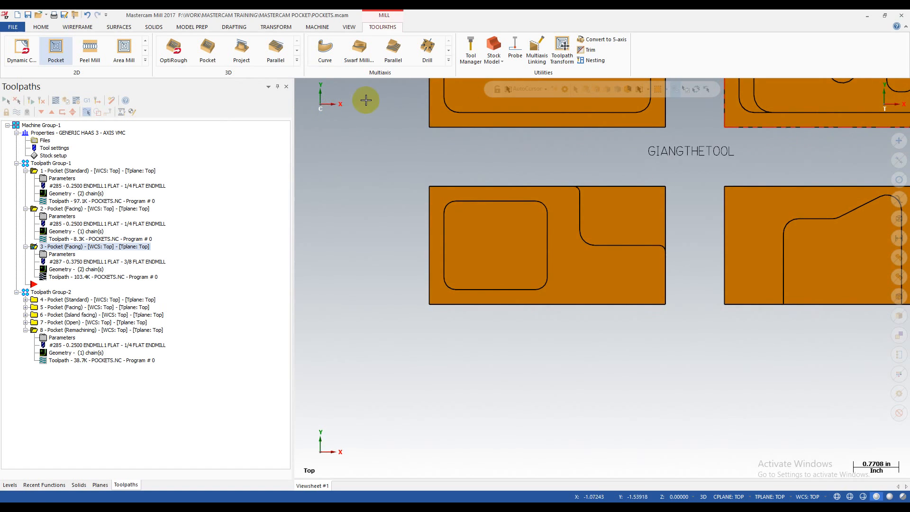
pyautogui.scroll(2, 604, 275)
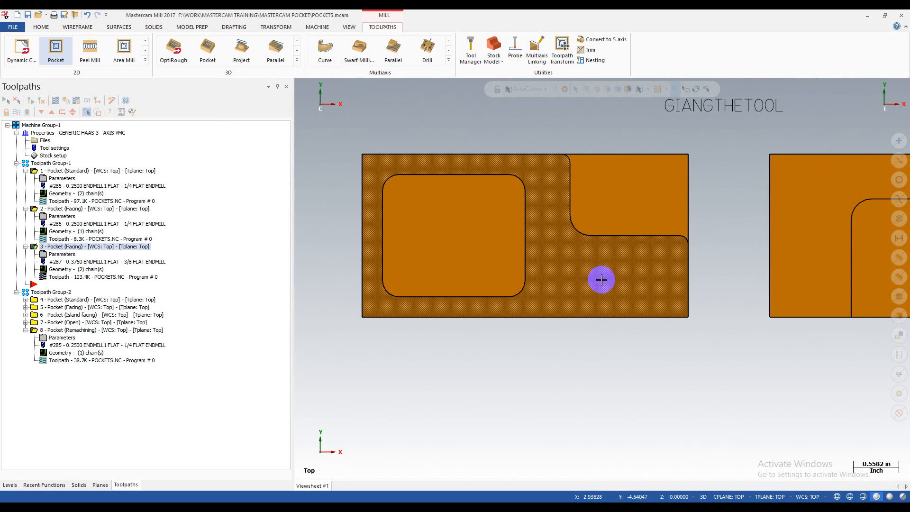
pyautogui.click(76, 27)
pyautogui.click(283, 46)
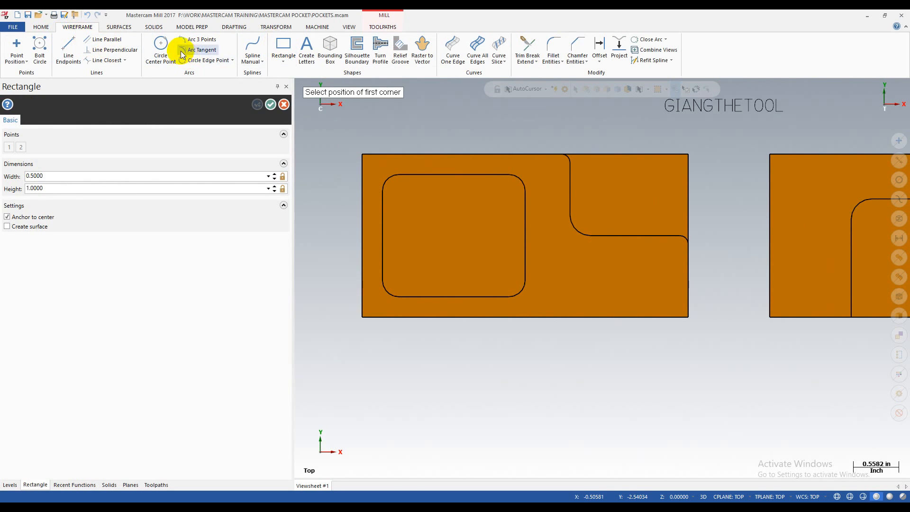
pyautogui.click(164, 46)
pyautogui.click(619, 282)
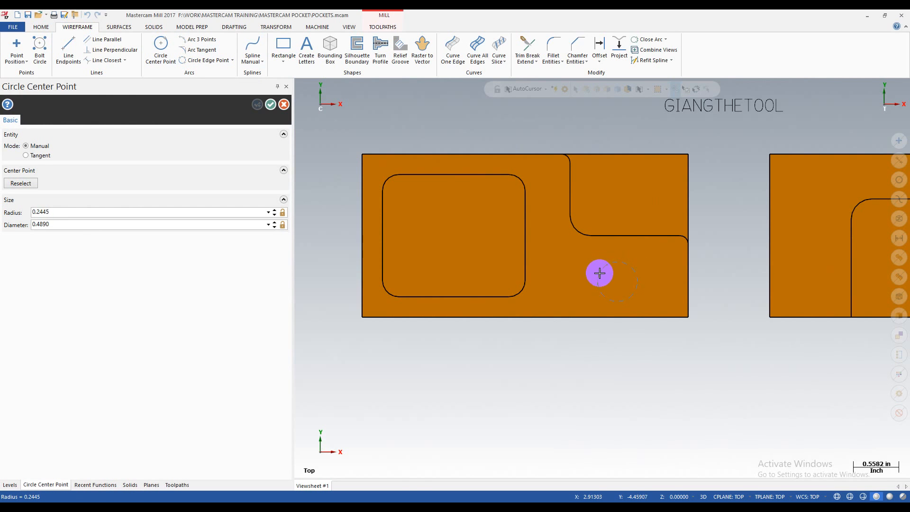
pyautogui.click(600, 272)
pyautogui.scroll(-1, 738, 246)
pyautogui.press('Escape')
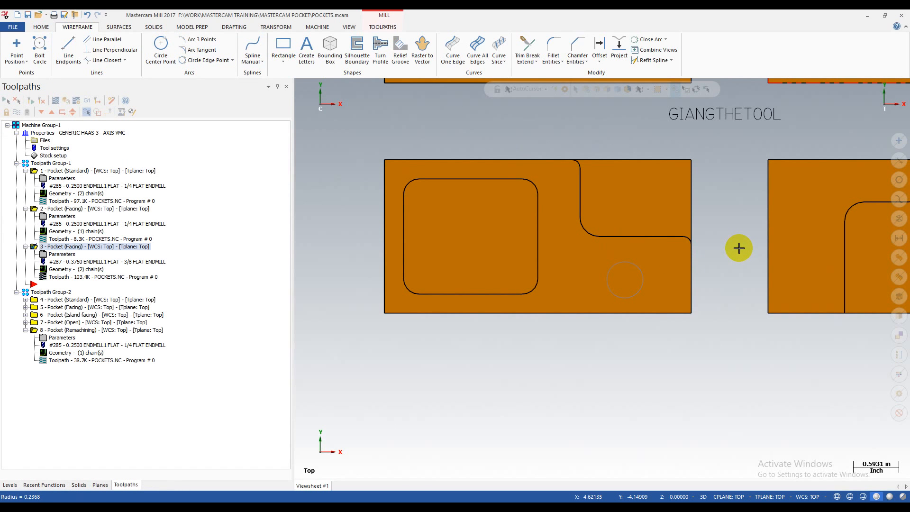
# - Add the new circle as a third chain to the facing pocket's geometry and regenerate the toolpath
pyautogui.click(79, 269)
pyautogui.rightClick(264, 130)
pyautogui.click(296, 126)
pyautogui.click(632, 262)
pyautogui.click(154, 361)
pyautogui.click(291, 179)
pyautogui.click(30, 100)
# - Exit the facing toolpath's backplot and switch the display from shaded to wireframe
pyautogui.click(50, 276)
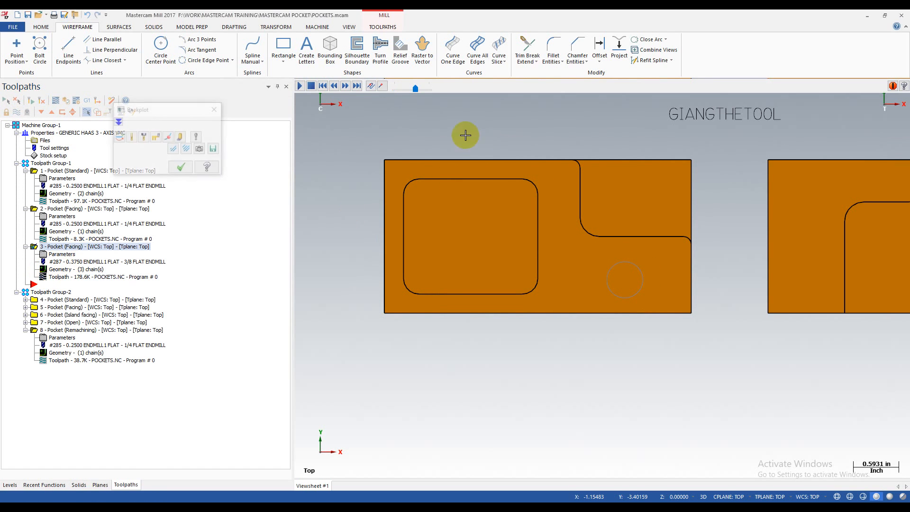
pyautogui.press('super')
pyautogui.press('Escape')
pyautogui.press('Escape')
pyautogui.hotkey('ctrl', 's')
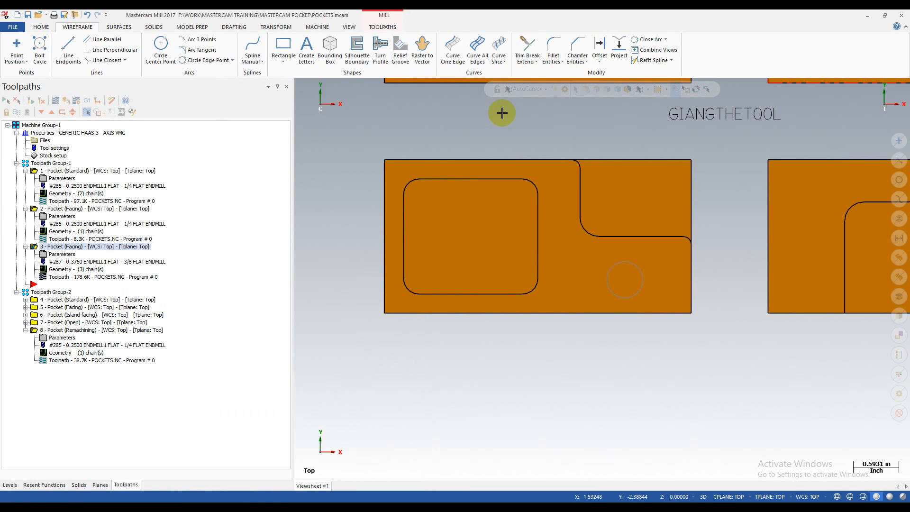
pyautogui.hotkey('alt', 's')
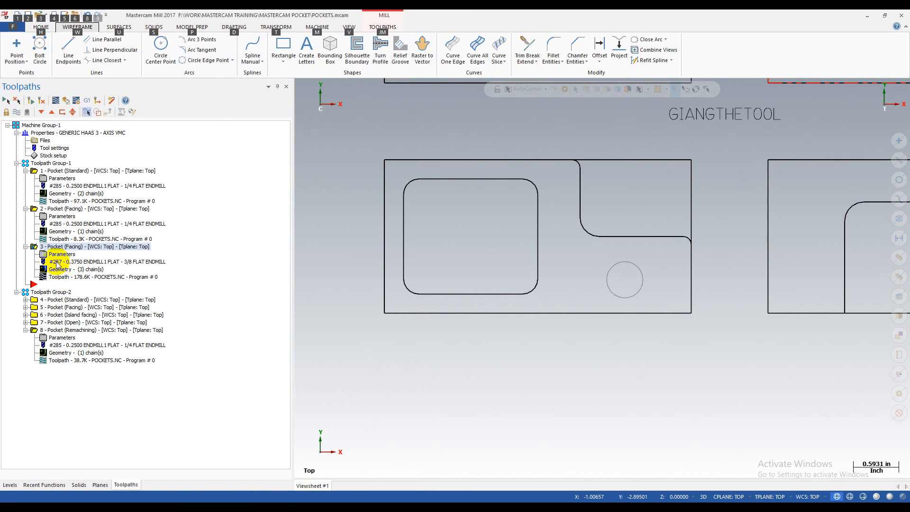
# - Backplot the three-chain facing toolpath, inspect the motion around the circle with and without the swept coverage, and close the backplot
pyautogui.click(58, 275)
pyautogui.moveTo(436, 88); pyautogui.dragTo(646, 88)
pyautogui.scroll(2, 579, 294)
pyautogui.moveTo(579, 294); pyautogui.dragTo(596, 242, button='middle')
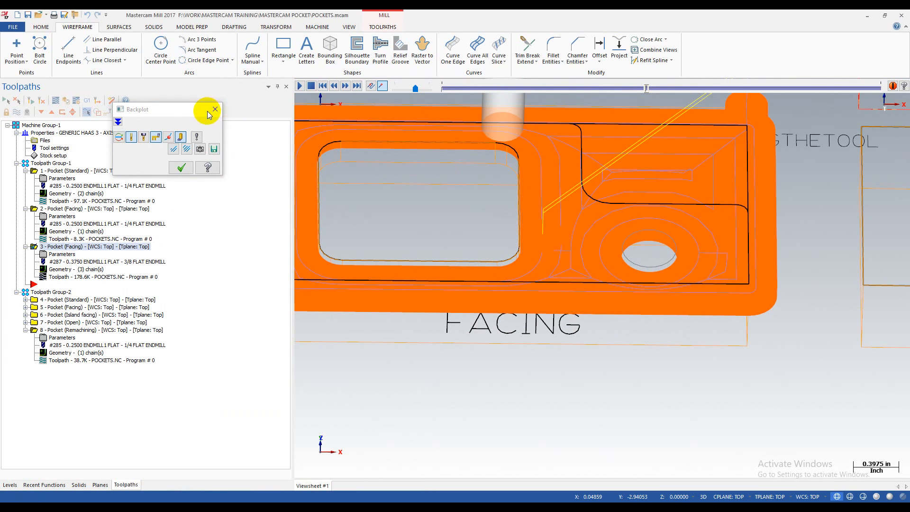
pyautogui.click(180, 138)
pyautogui.moveTo(598, 275); pyautogui.dragTo(631, 265, button='middle')
pyautogui.hotkey('alt', '1')
pyautogui.scroll(1, 631, 264)
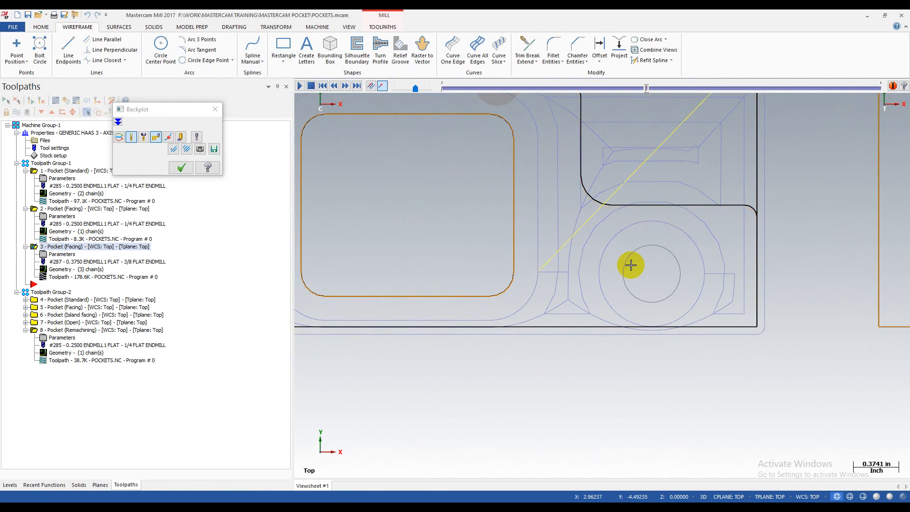
pyautogui.scroll(-2, 635, 264)
pyautogui.click(191, 168)
# - Backplot the facing toolpath again partway, show the swept coverage, inspect both islands at an angle, and close the backplot
pyautogui.click(67, 278)
pyautogui.moveTo(442, 90); pyautogui.dragTo(658, 88)
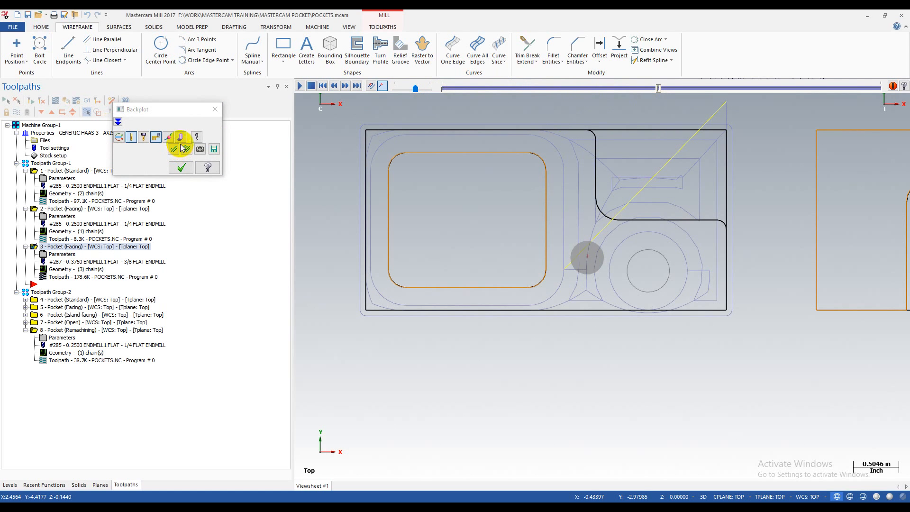
pyautogui.click(180, 137)
pyautogui.scroll(1, 615, 242)
pyautogui.moveTo(614, 242); pyautogui.dragTo(641, 226, button='middle')
pyautogui.scroll(-3, 634, 245)
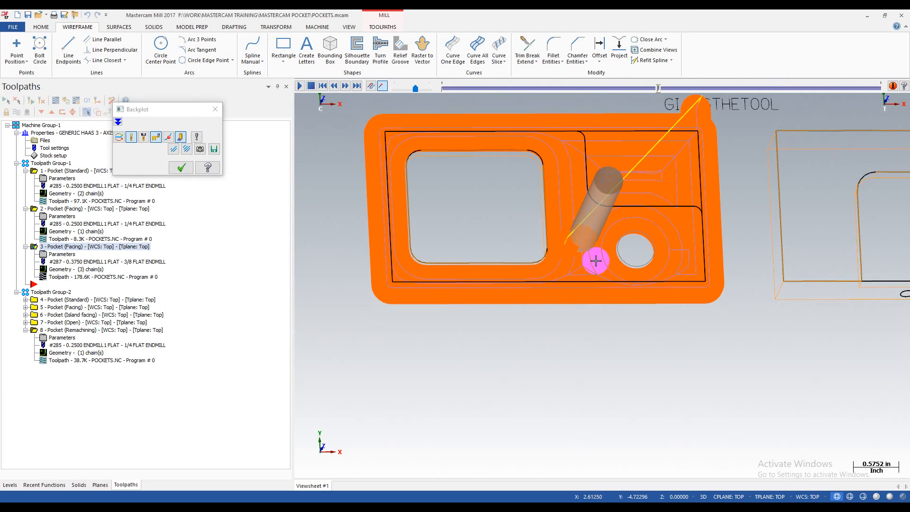
pyautogui.moveTo(596, 258); pyautogui.dragTo(561, 226, button='middle')
pyautogui.click(216, 109)
# - Examine each of the facing pocket's three chains and its direction in the Chain Manager
pyautogui.scroll(-2, 469, 275)
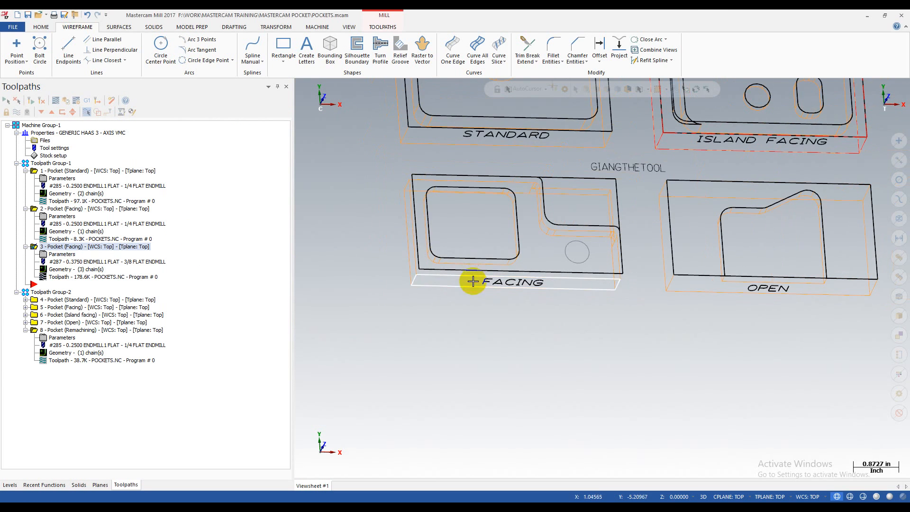
pyautogui.click(90, 269)
pyautogui.rightClick(274, 131)
pyautogui.click(247, 98)
pyautogui.click(251, 94)
pyautogui.click(248, 101)
# - Rechain all of the facing pocket's geometry, picking the block outline, the circle and the rounded island, and accept the chains
pyautogui.rightClick(248, 124)
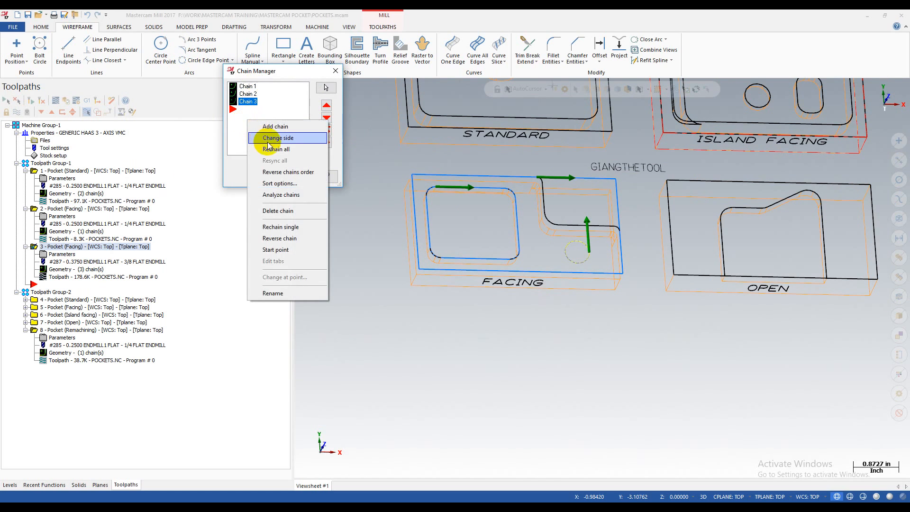
pyautogui.click(274, 146)
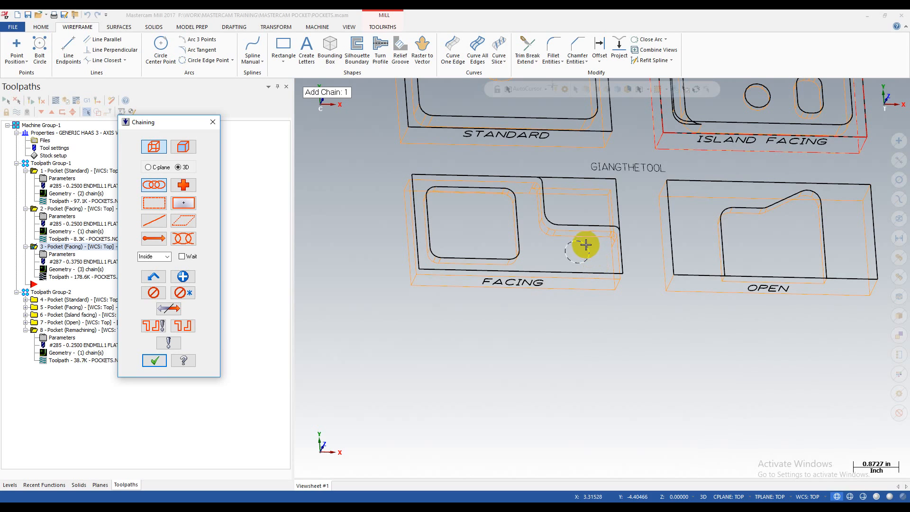
pyautogui.click(618, 232)
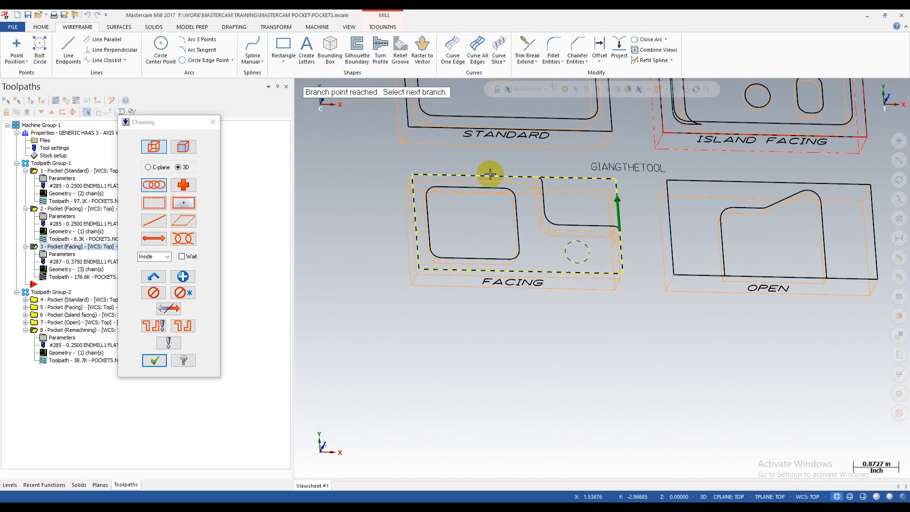
pyautogui.click(188, 276)
pyautogui.click(562, 223)
pyautogui.click(518, 226)
pyautogui.click(154, 361)
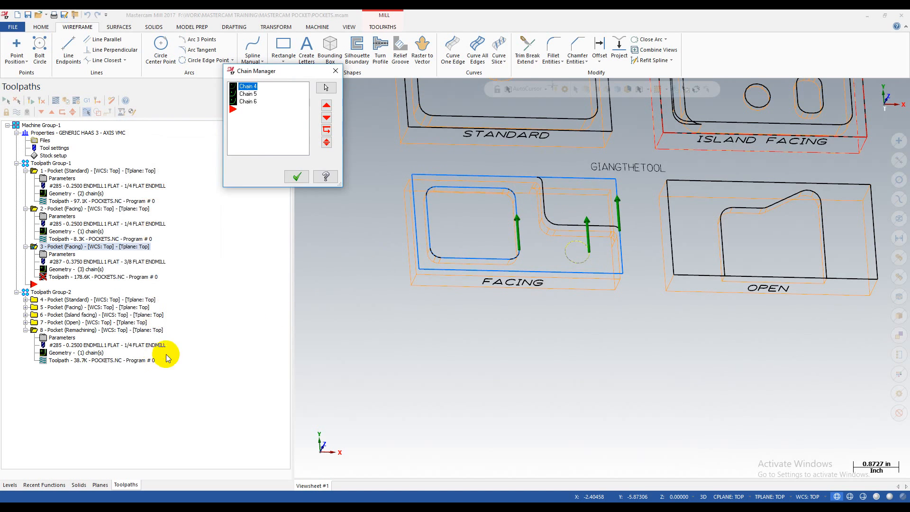
pyautogui.click(297, 177)
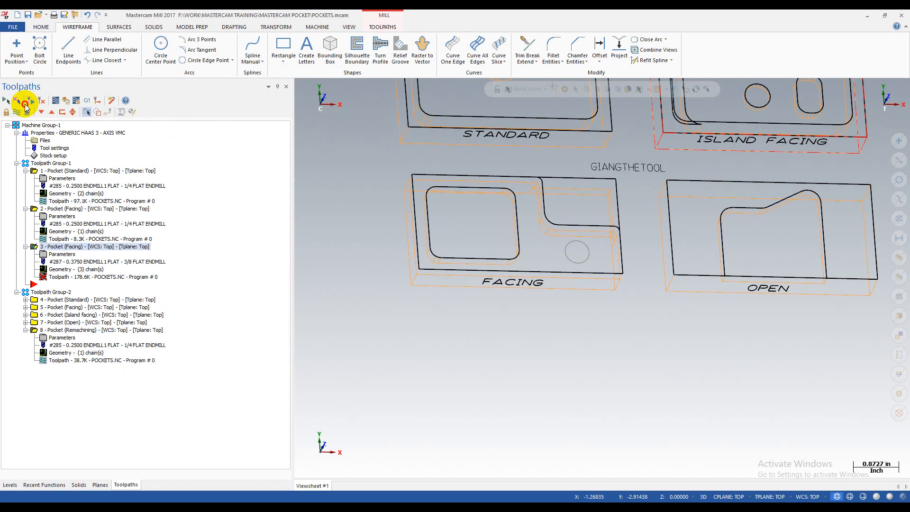
# - Backplot the rechained three-chain facing toolpath most of the way, inspect it at an angle, and close the backplot
pyautogui.click(59, 279)
pyautogui.moveTo(442, 89); pyautogui.dragTo(829, 97)
pyautogui.scroll(2, 647, 257)
pyautogui.moveTo(602, 278)
pyautogui.mouseDown(button='middle')
pyautogui.moveTo(618, 213)
pyautogui.moveTo(632, 241)
pyautogui.mouseUp(button='middle')
pyautogui.click(182, 169)
# - Delete the circle on the FACING block and regenerate the facing toolpath
pyautogui.scroll(-2, 456, 208)
pyautogui.moveTo(489, 204)
pyautogui.mouseDown(button='middle')
pyautogui.moveTo(493, 221)
pyautogui.moveTo(494, 205)
pyautogui.mouseUp(button='middle')
pyautogui.scroll(2, 493, 205)
pyautogui.moveTo(547, 187); pyautogui.dragTo(528, 187, button='middle')
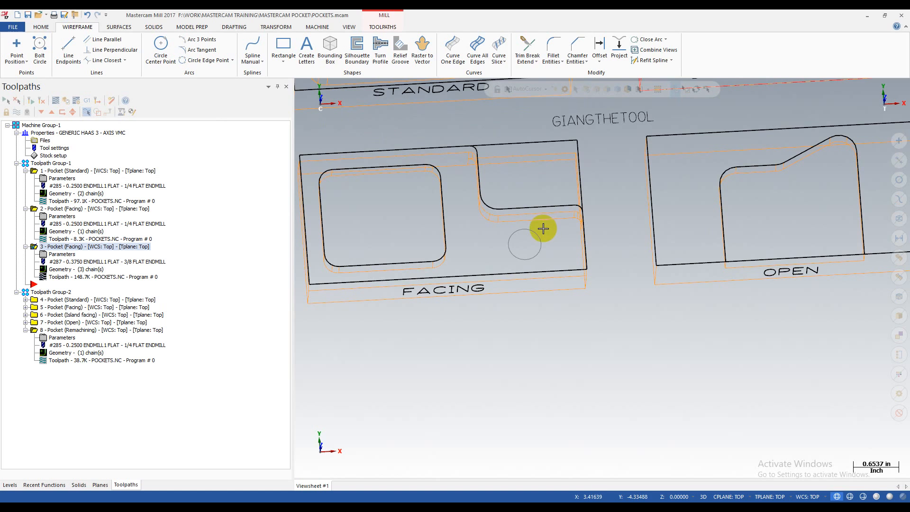
pyautogui.press('Delete')
pyautogui.press('Return')
pyautogui.click(31, 104)
pyautogui.scroll(-2, 564, 232)
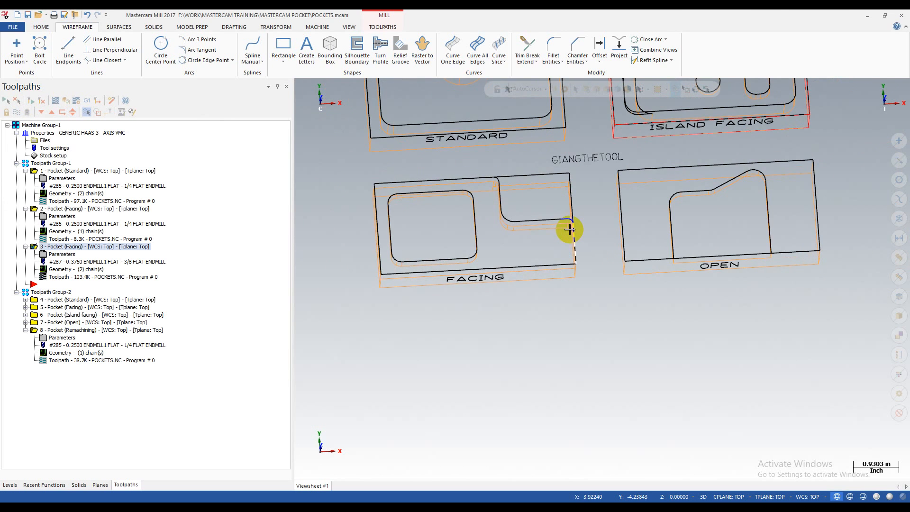
# - Shade the model and examine the lower corner step on the FACING block from several angles
pyautogui.hotkey('alt', 's')
pyautogui.scroll(1, 570, 230)
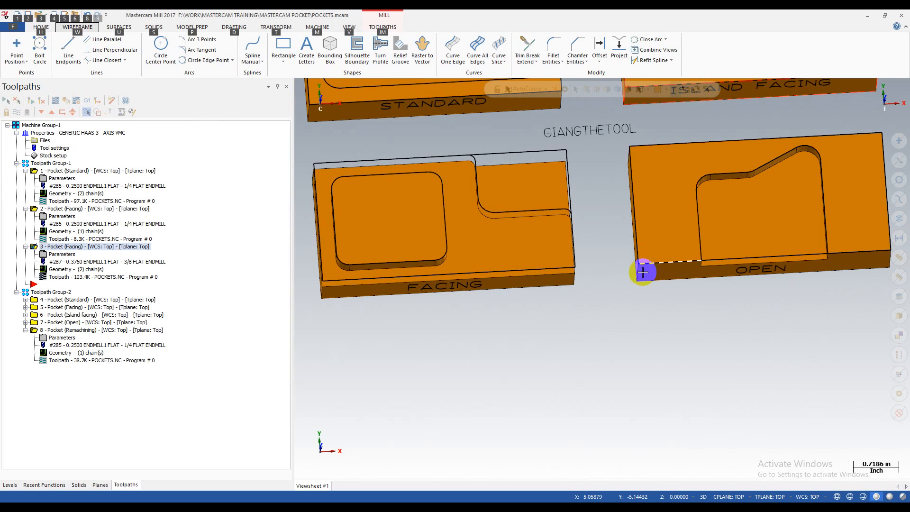
pyautogui.scroll(3, 538, 201)
pyautogui.moveTo(538, 224)
pyautogui.mouseDown(button='middle')
pyautogui.moveTo(539, 203)
pyautogui.moveTo(550, 221)
pyautogui.moveTo(538, 244)
pyautogui.moveTo(548, 269)
pyautogui.moveTo(532, 270)
pyautogui.mouseUp(button='middle')
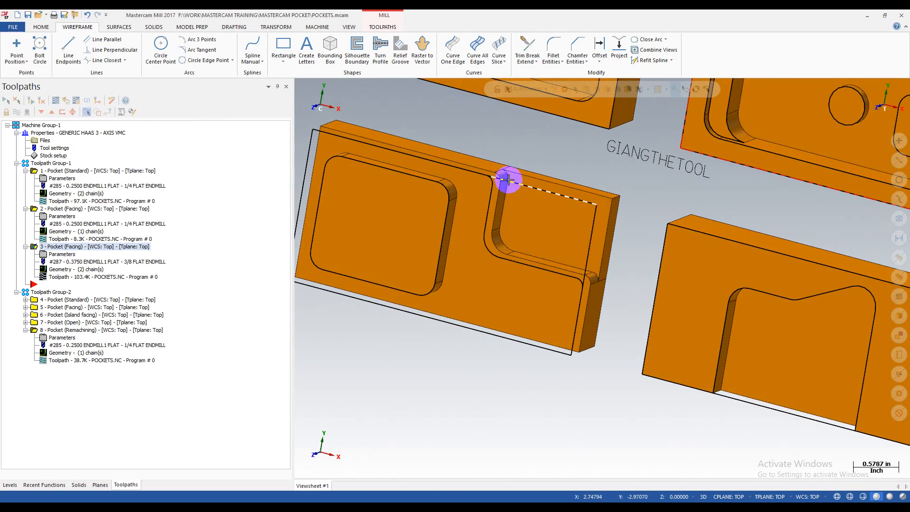
pyautogui.scroll(3, 499, 175)
pyautogui.scroll(3, 592, 285)
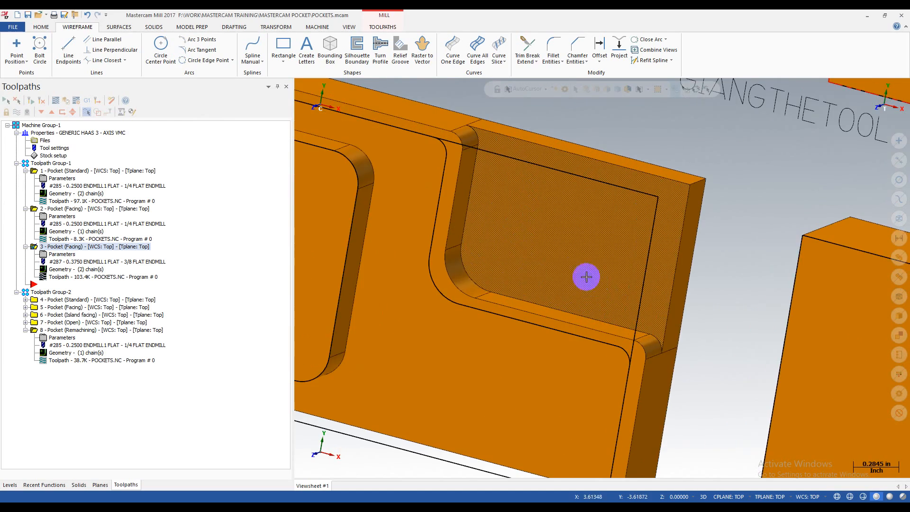
pyautogui.moveTo(489, 218); pyautogui.dragTo(508, 160, button='middle')
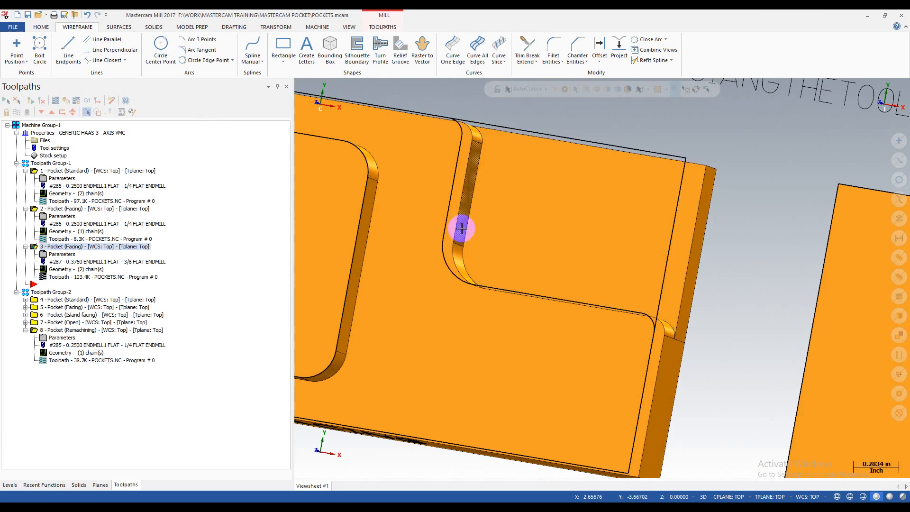
pyautogui.scroll(-3, 605, 222)
pyautogui.moveTo(607, 225)
pyautogui.mouseDown(button='middle')
pyautogui.moveTo(630, 220)
pyautogui.moveTo(573, 198)
pyautogui.moveTo(584, 183)
pyautogui.mouseUp(button='middle')
pyautogui.scroll(-2, 631, 220)
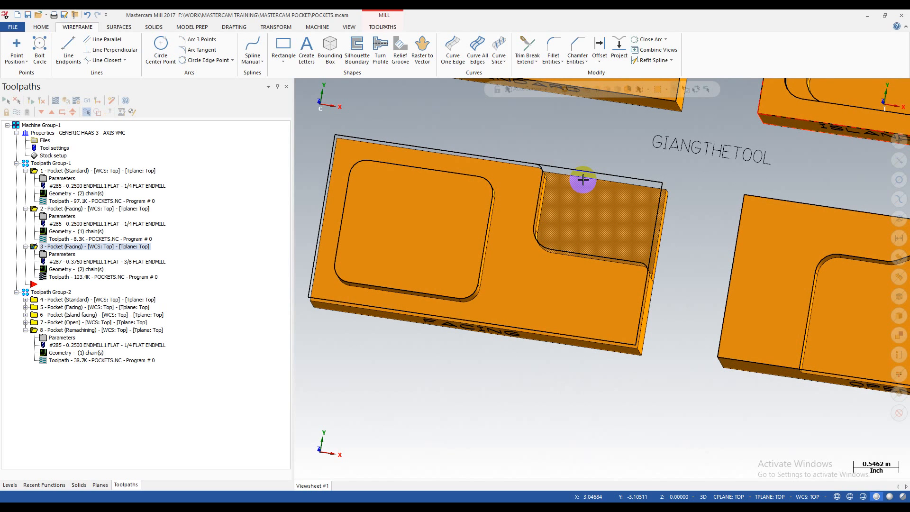
pyautogui.moveTo(583, 185); pyautogui.dragTo(421, 223, button='middle')
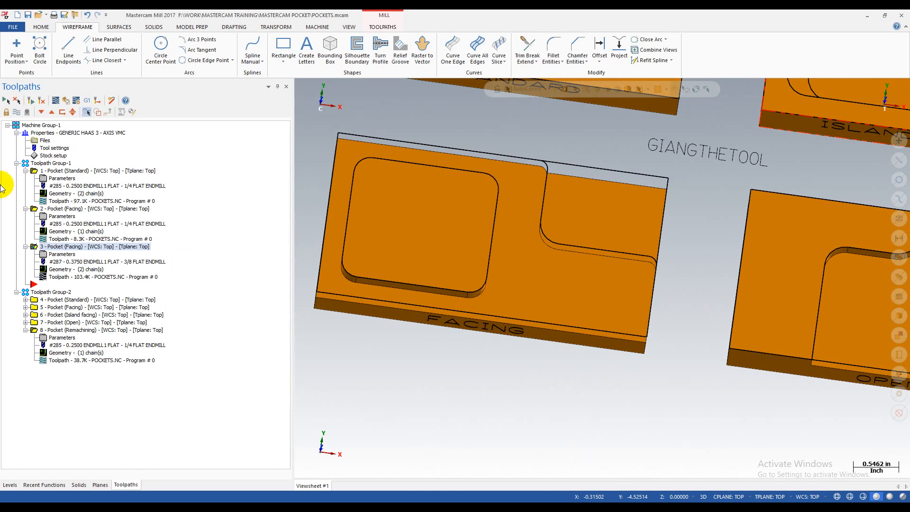
# - Duplicate the 3/8 end mill facing operation and rechain the copy's geometry, taking the FACING block's outline as the first chain
pyautogui.click(24, 172)
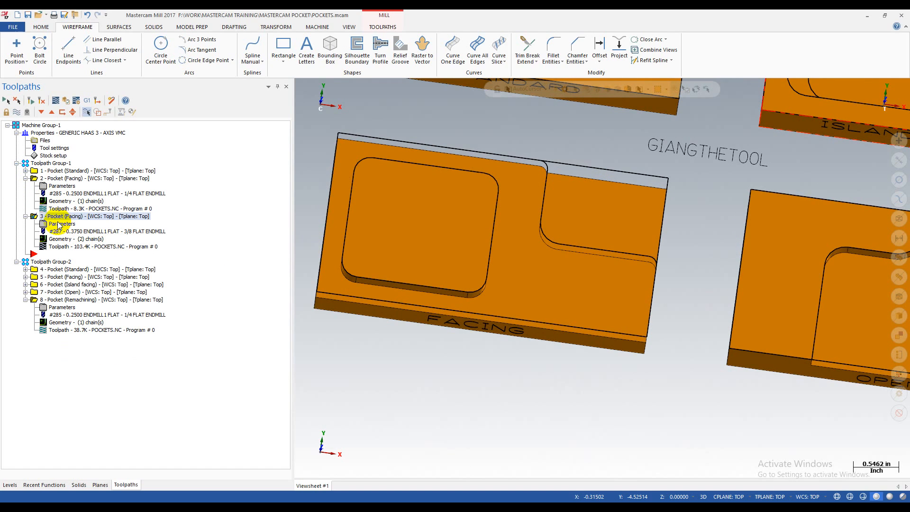
pyautogui.hotkey('ctrl', 'v')
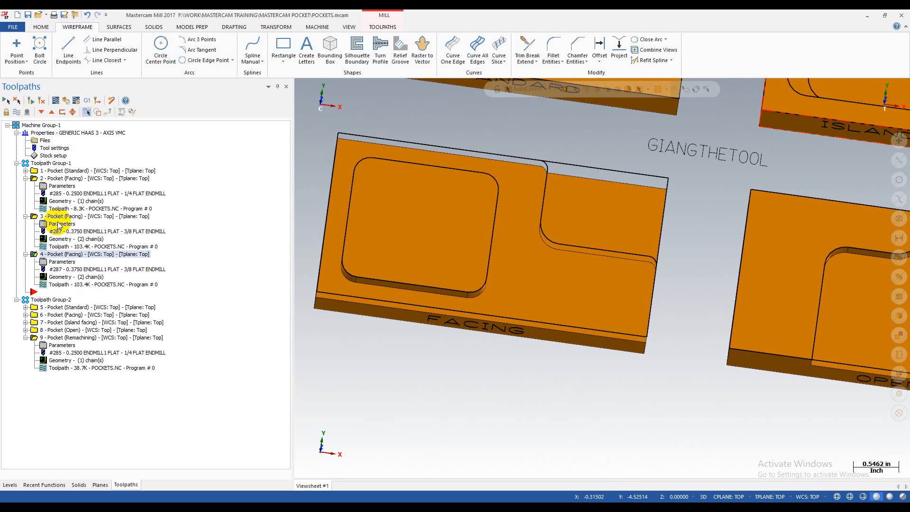
pyautogui.click(61, 277)
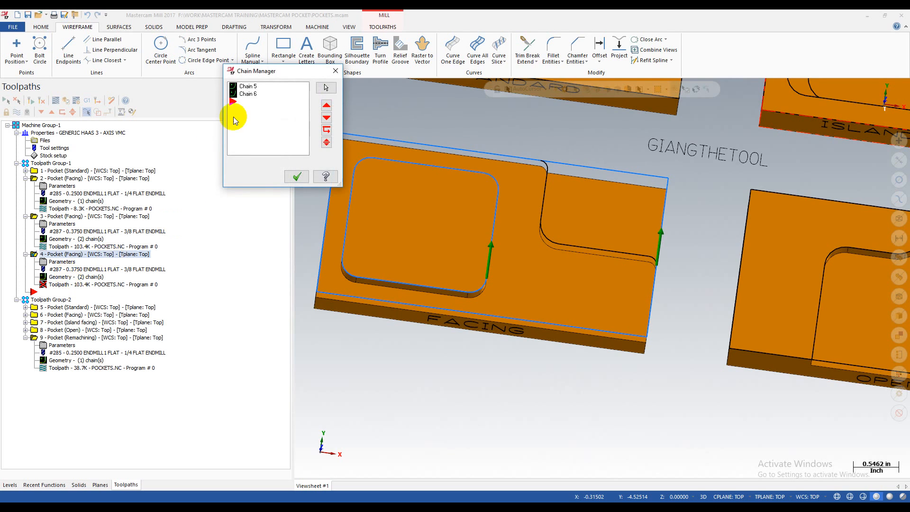
pyautogui.rightClick(300, 94)
pyautogui.click(330, 122)
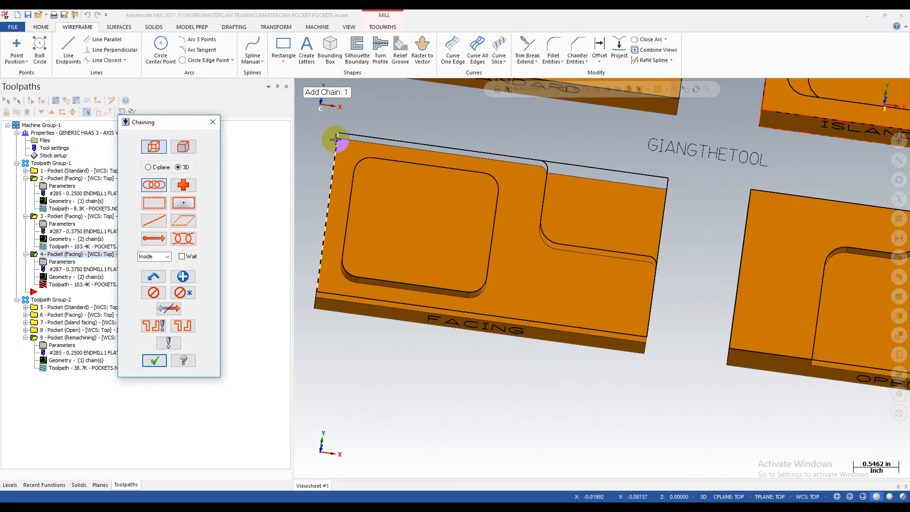
pyautogui.scroll(-2, 379, 145)
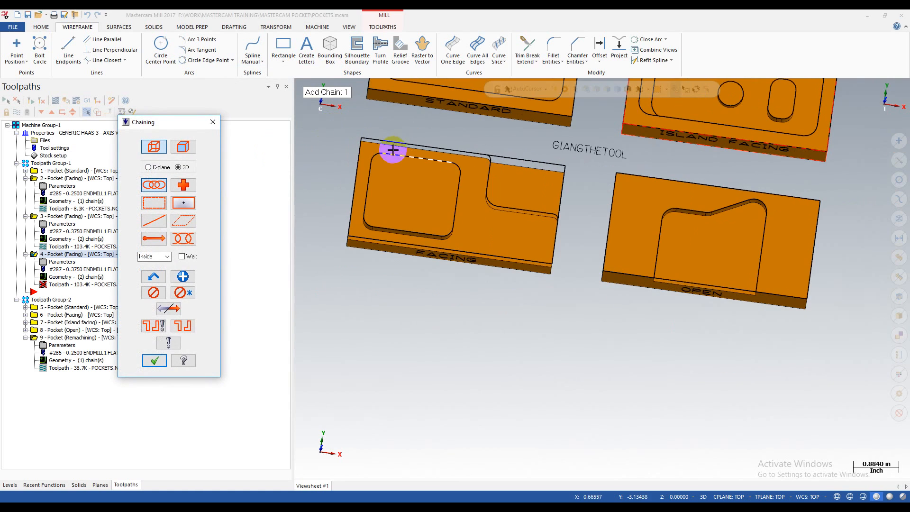
pyautogui.click(504, 153)
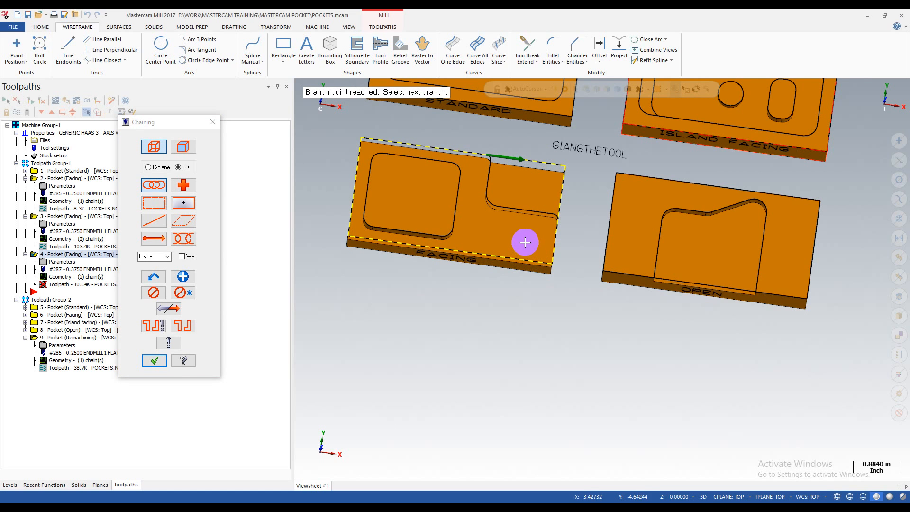
pyautogui.moveTo(532, 216); pyautogui.dragTo(492, 197, button='middle')
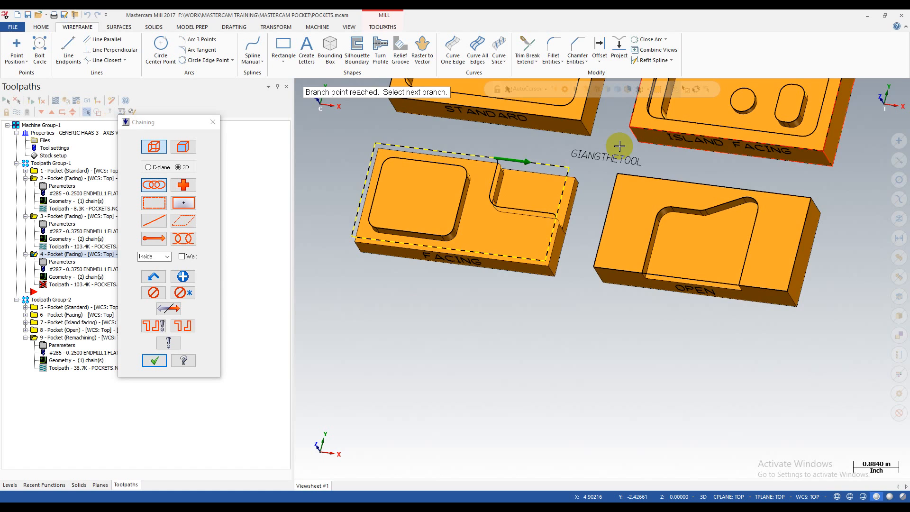
pyautogui.scroll(1, 620, 146)
pyautogui.click(184, 275)
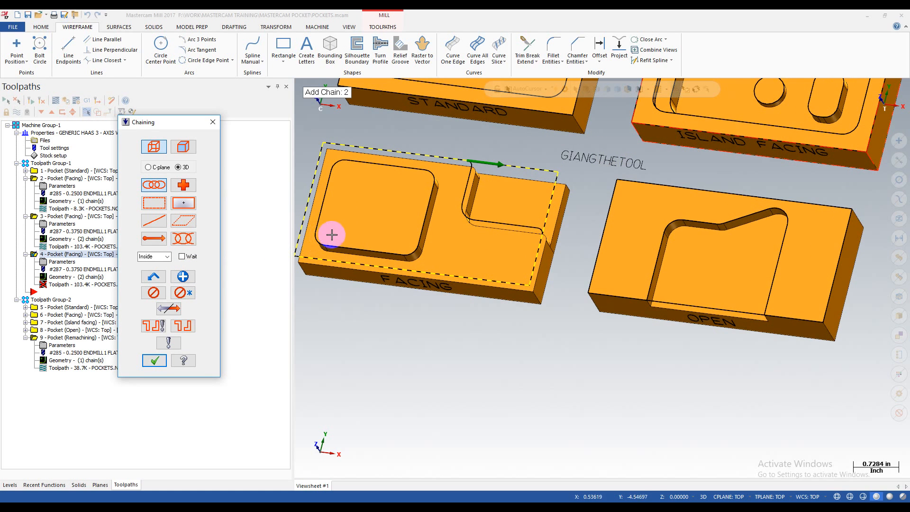
# - Chain the remaining outline together with the corner step's profile as the second, inner boundary and accept the chaining
pyautogui.moveTo(471, 247); pyautogui.dragTo(520, 247, button='middle')
pyautogui.moveTo(552, 283); pyautogui.dragTo(524, 304, button='middle')
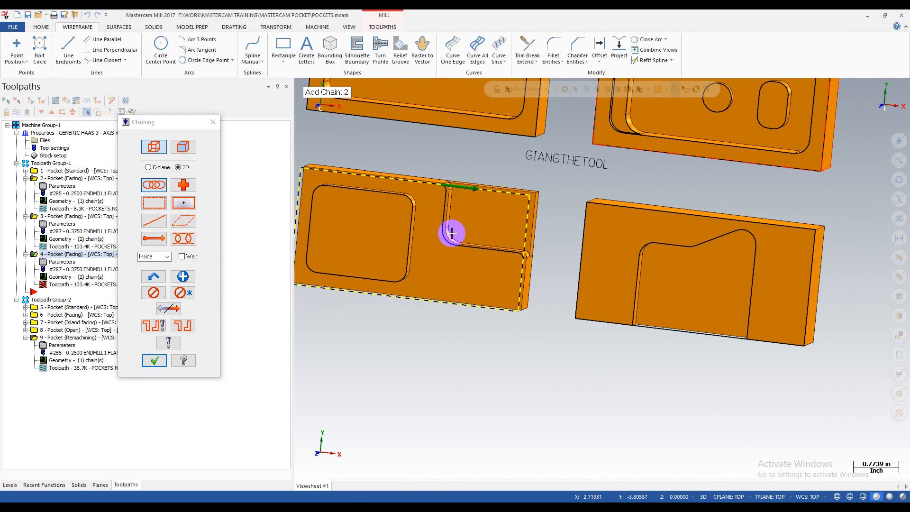
pyautogui.moveTo(489, 231); pyautogui.dragTo(534, 208, button='middle')
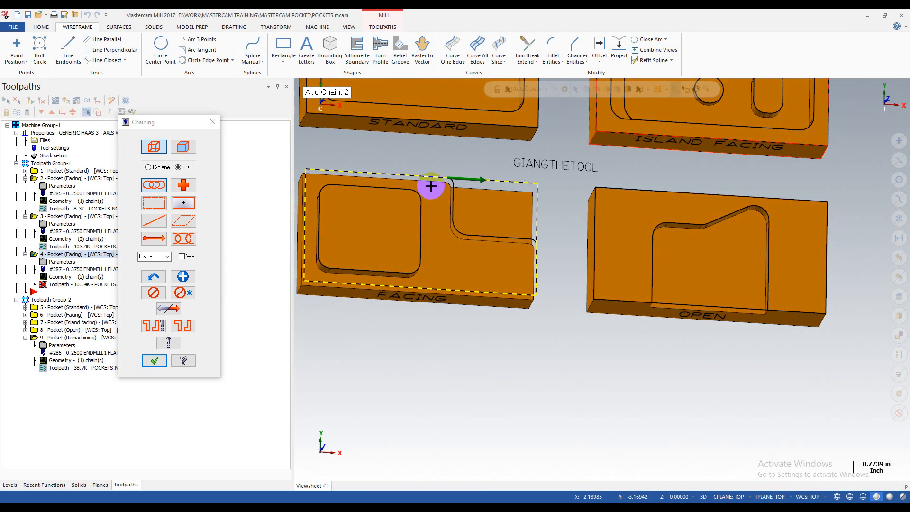
pyautogui.click(347, 179)
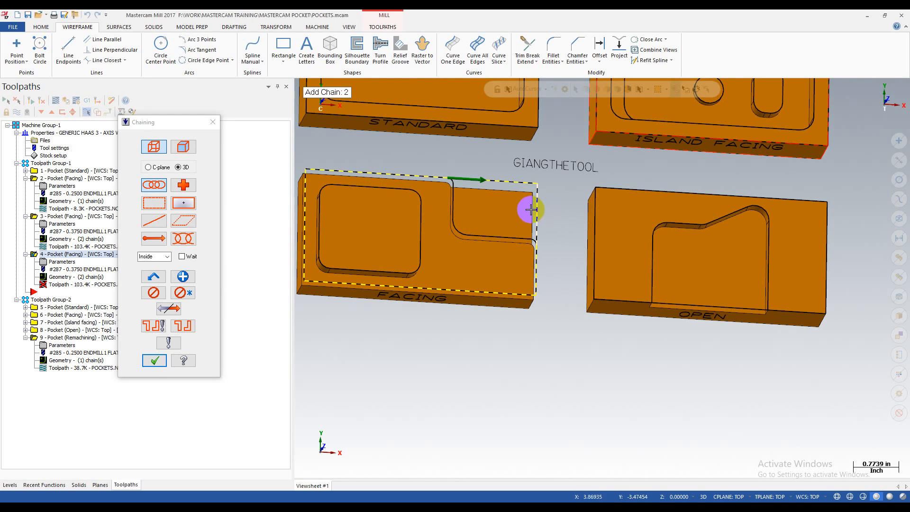
pyautogui.click(455, 188)
pyautogui.click(540, 270)
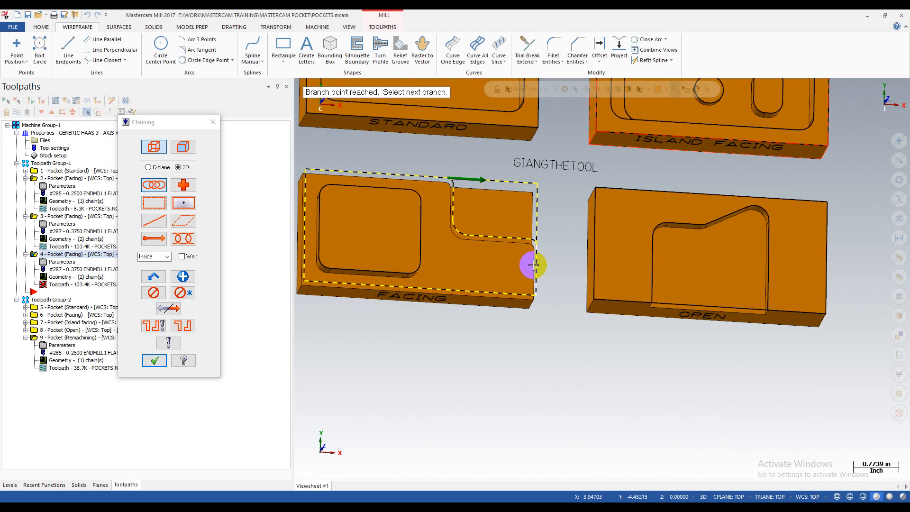
pyautogui.click(154, 361)
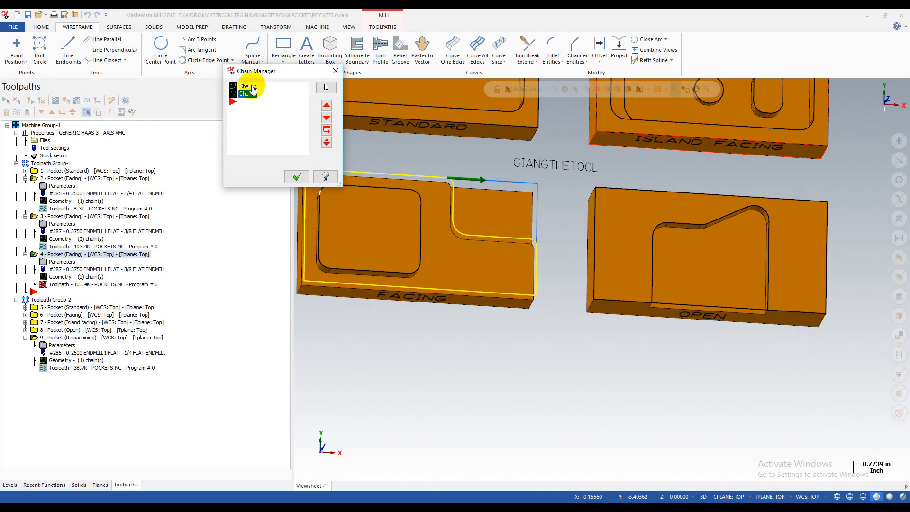
# - Check the copied operation's two chains in the Chain Manager, accept them, and regenerate its toolpath
pyautogui.scroll(-3, 620, 260)
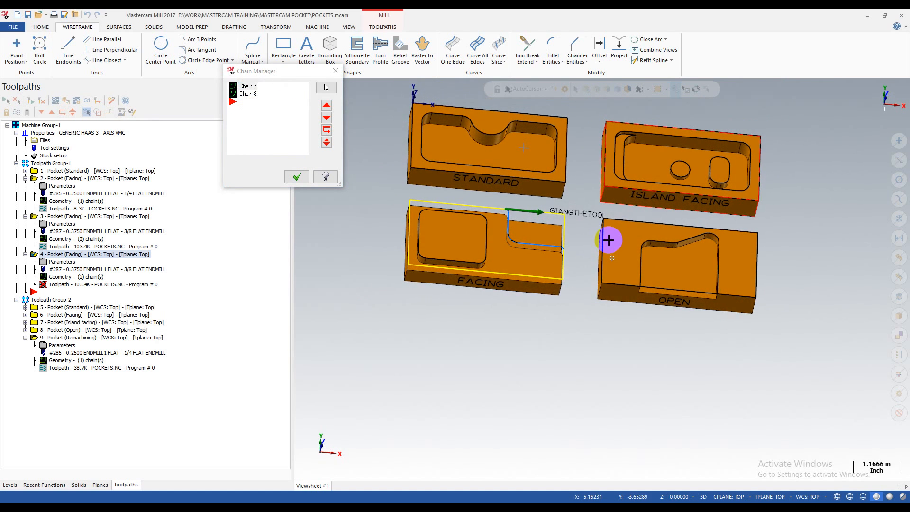
pyautogui.click(252, 95)
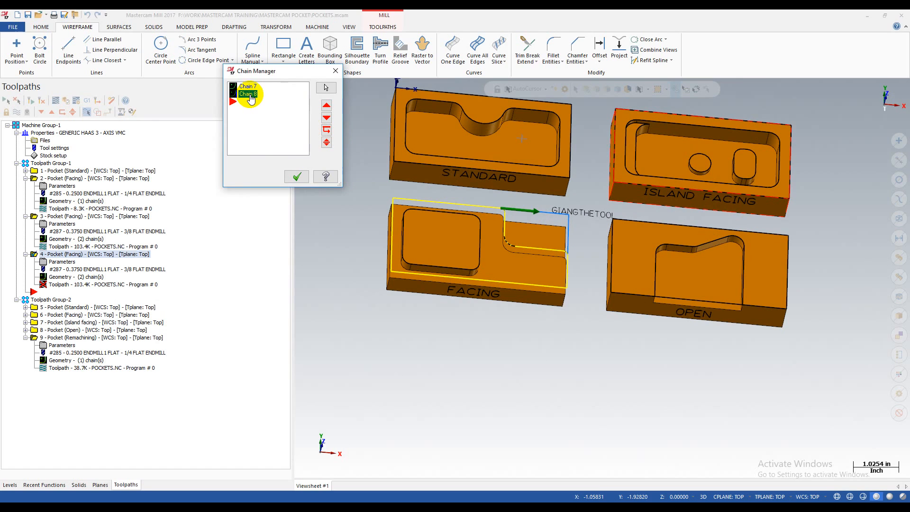
pyautogui.click(290, 176)
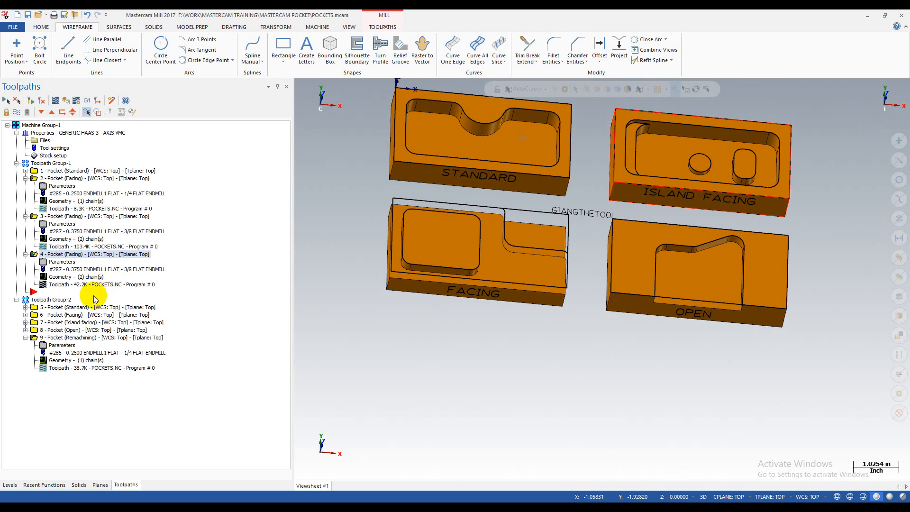
# - Backplot the copied facing toolpath over the corner step, inspect its cutting height at an angle, and close the backplot
pyautogui.hotkey('alt', 't')
pyautogui.moveTo(444, 88); pyautogui.dragTo(879, 92)
pyautogui.scroll(1, 599, 304)
pyautogui.moveTo(598, 304); pyautogui.dragTo(582, 191, button='middle')
pyautogui.scroll(2, 526, 252)
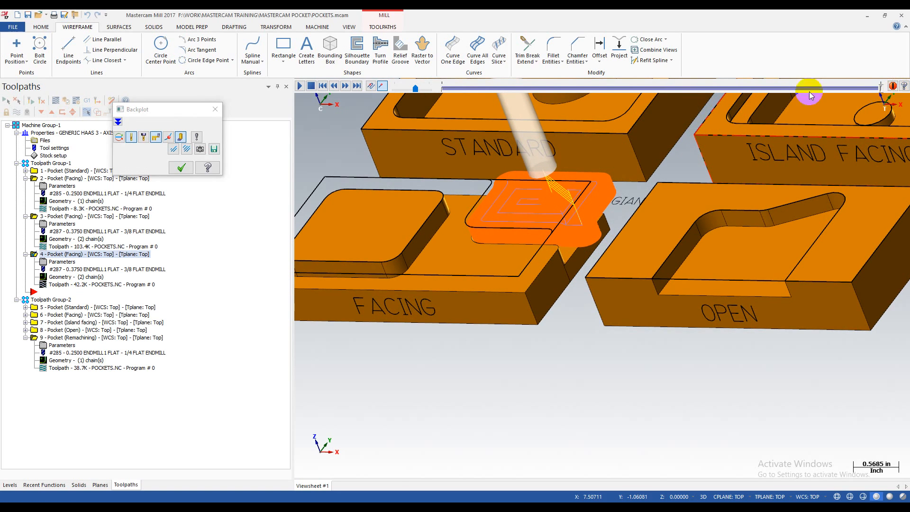
pyautogui.click(181, 168)
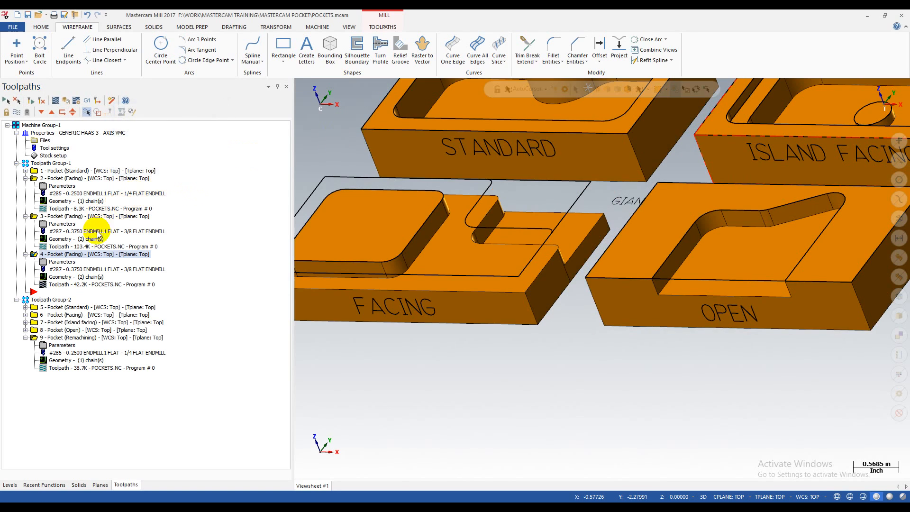
# - Set the copied facing operation's top of stock to -0.25 and its depth to -0.5 from model points, and regenerate it
pyautogui.click(64, 264)
pyautogui.click(197, 173)
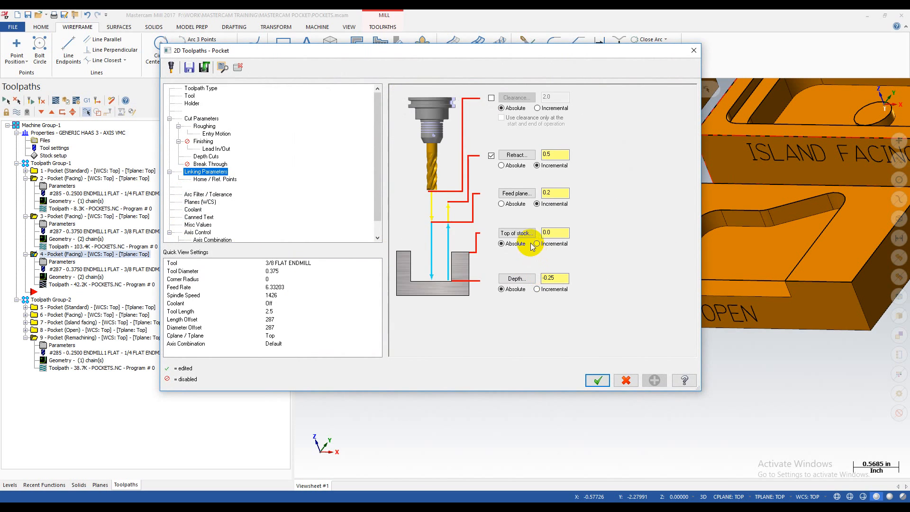
pyautogui.click(517, 233)
pyautogui.click(554, 255)
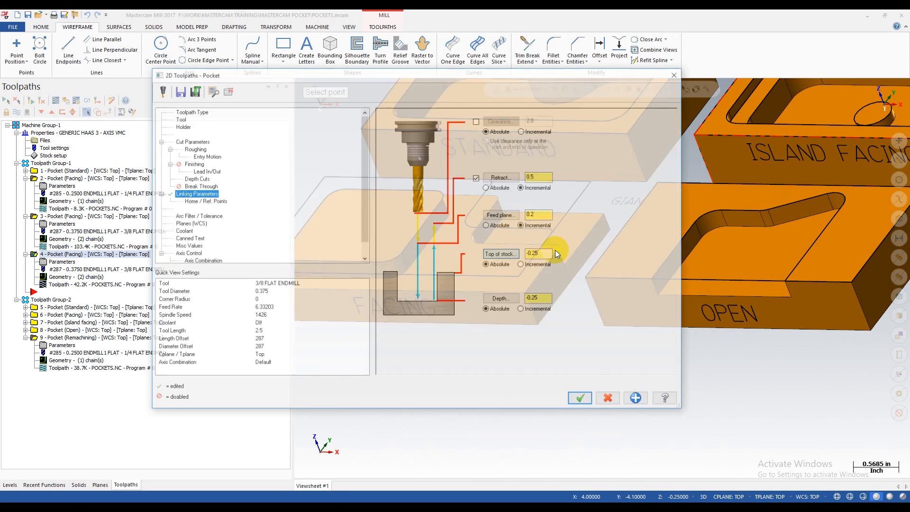
pyautogui.click(511, 280)
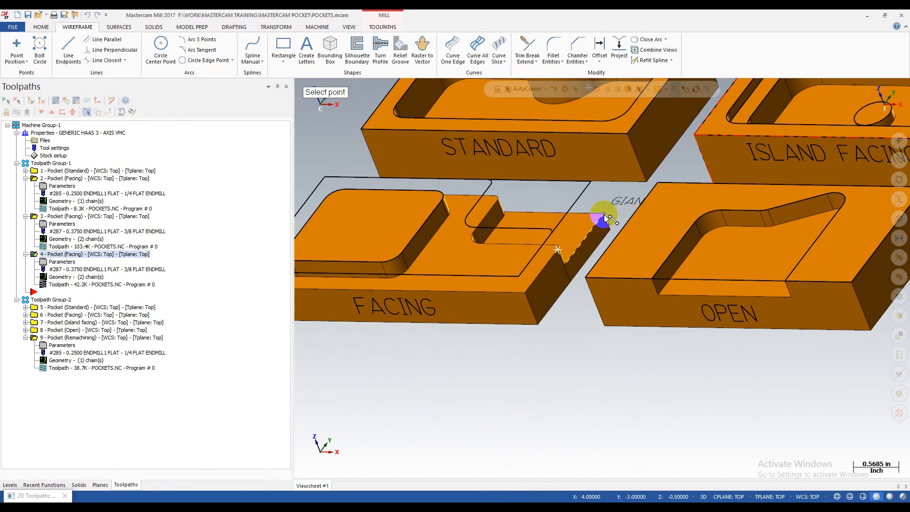
pyautogui.click(604, 217)
pyautogui.click(595, 380)
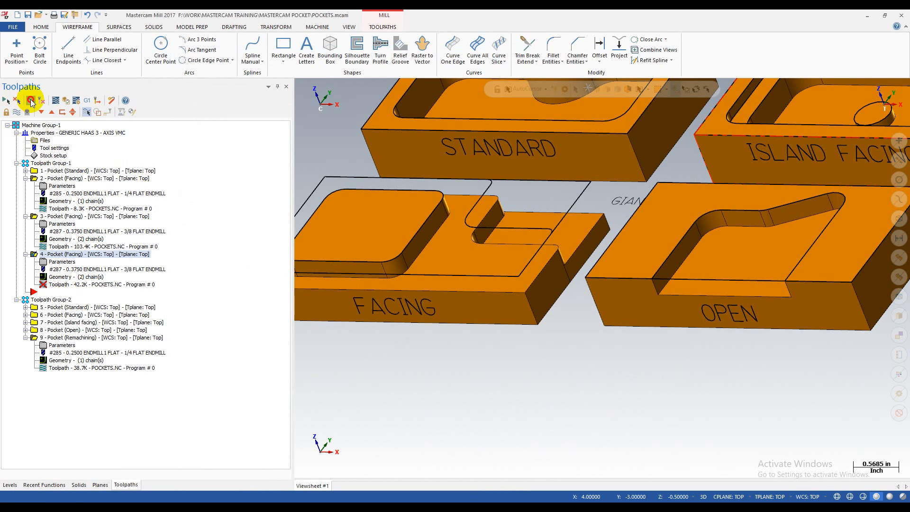
# - Backplot the corner step's facing toolpath, inspect its motion with and without the swept coverage, and close the backplot
pyautogui.click(86, 286)
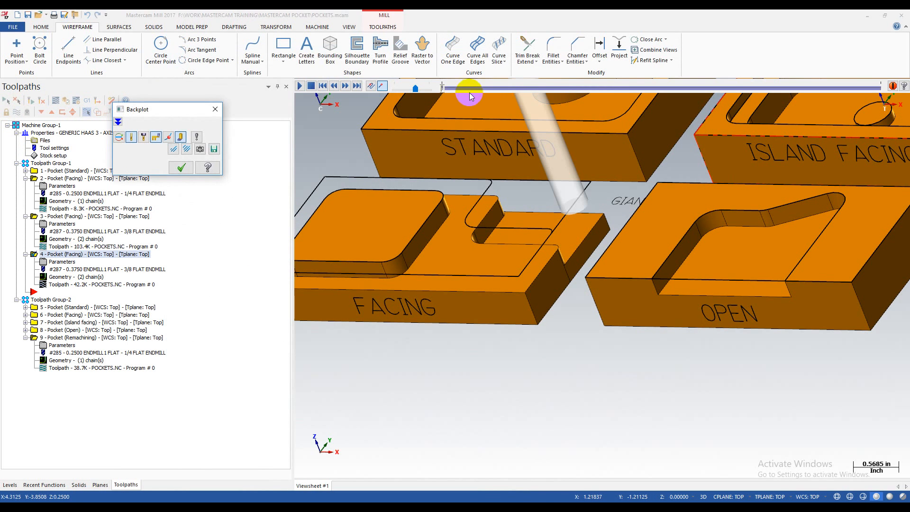
pyautogui.moveTo(441, 90); pyautogui.dragTo(867, 88)
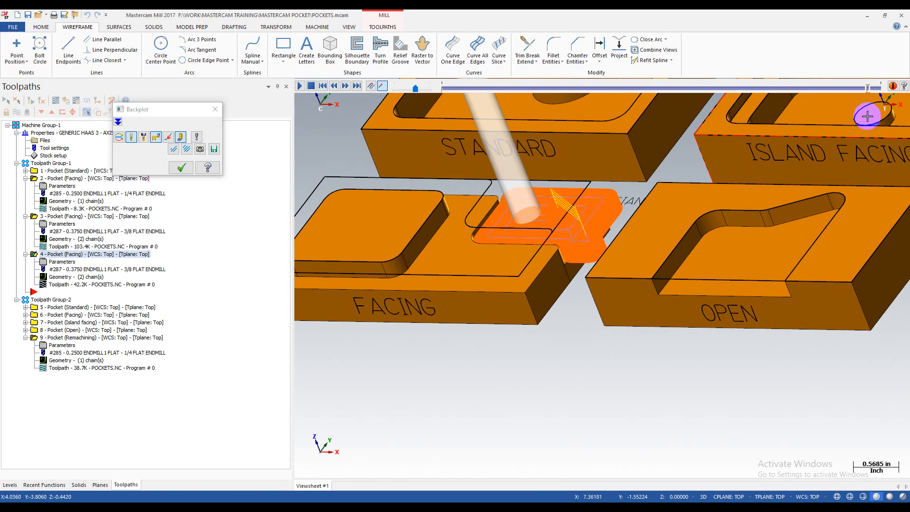
pyautogui.scroll(1, 601, 243)
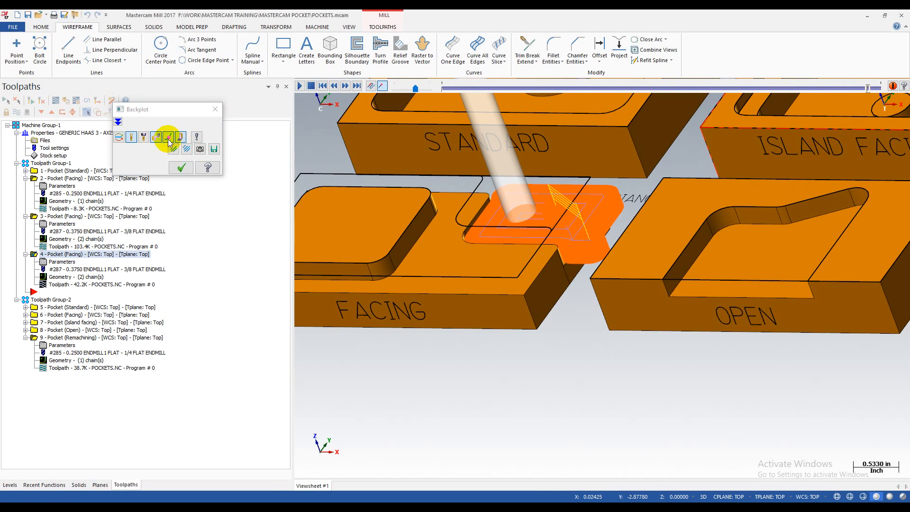
pyautogui.scroll(5, 619, 254)
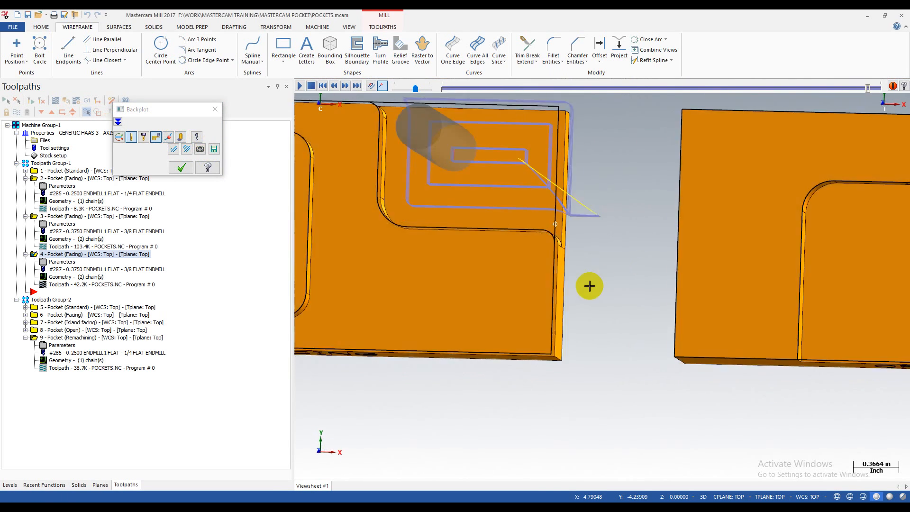
pyautogui.moveTo(573, 323); pyautogui.dragTo(519, 242, button='middle')
pyautogui.click(182, 169)
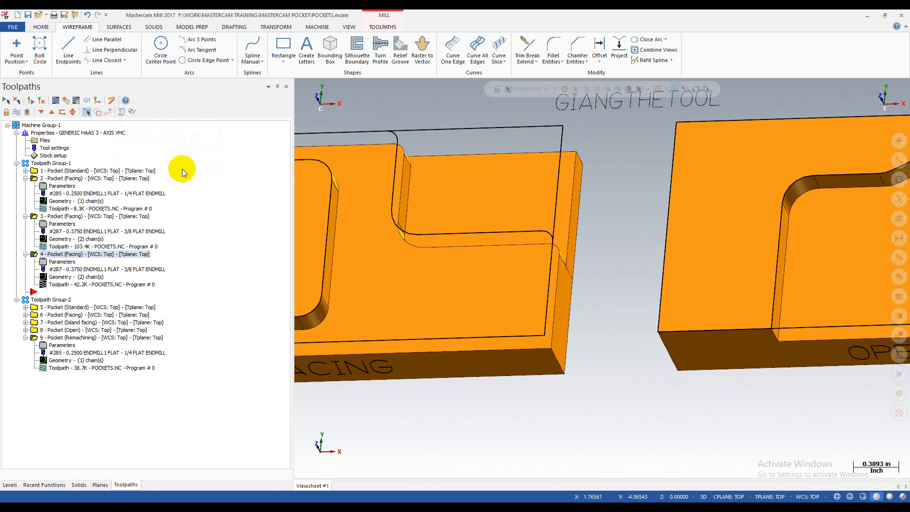
# - Rechain all of operation 4's geometry as a single closed chain around the FACING block's corner step, and accept it
pyautogui.click(71, 278)
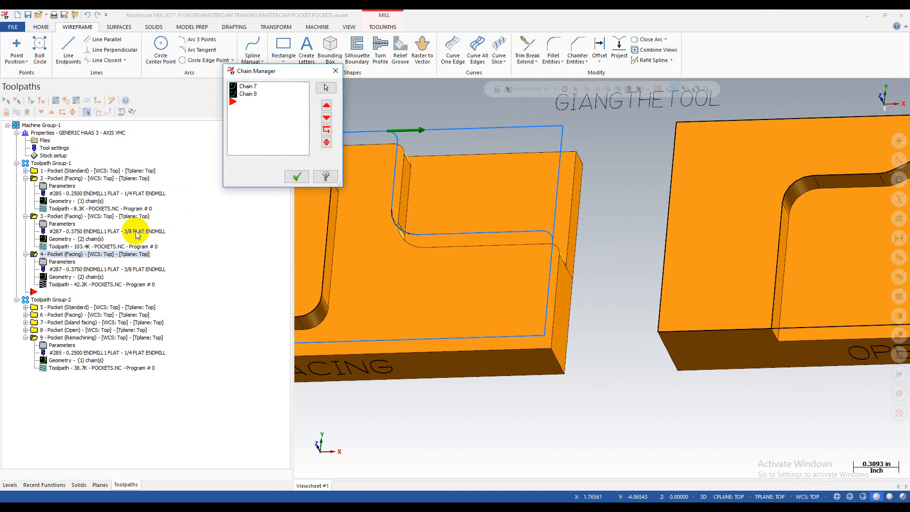
pyautogui.rightClick(269, 124)
pyautogui.click(291, 154)
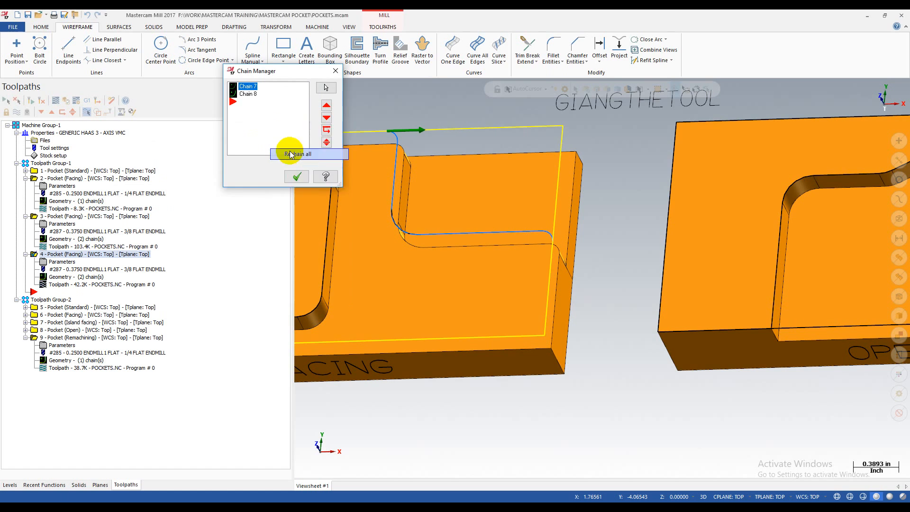
pyautogui.click(415, 130)
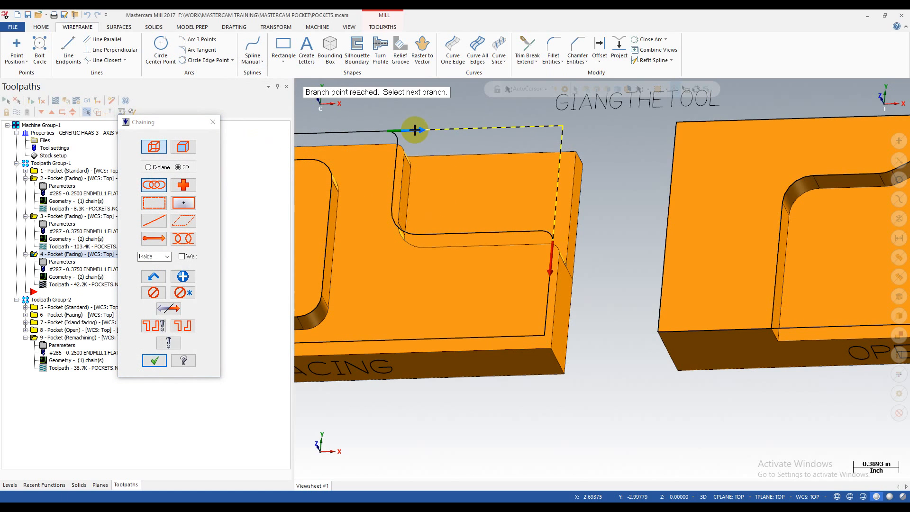
pyautogui.click(483, 223)
pyautogui.click(155, 362)
pyautogui.click(300, 176)
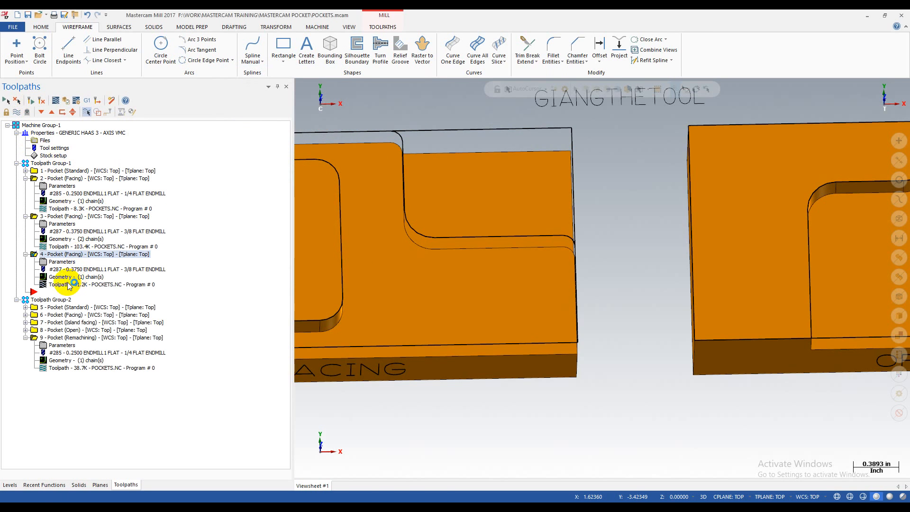
# - Backplot operation 4's single-chain corner toolpath, inspect its coverage at an angle, and close the backplot
pyautogui.moveTo(440, 88); pyautogui.dragTo(555, 98)
pyautogui.click(180, 137)
pyautogui.moveTo(396, 206); pyautogui.dragTo(360, 199, button='middle')
pyautogui.click(181, 167)
# - Rechain operation 4 with the FACING block's outer rectangle and the closed corner-step boundary as two chains, and regenerate its toolpath
pyautogui.click(92, 276)
pyautogui.rightClick(247, 125)
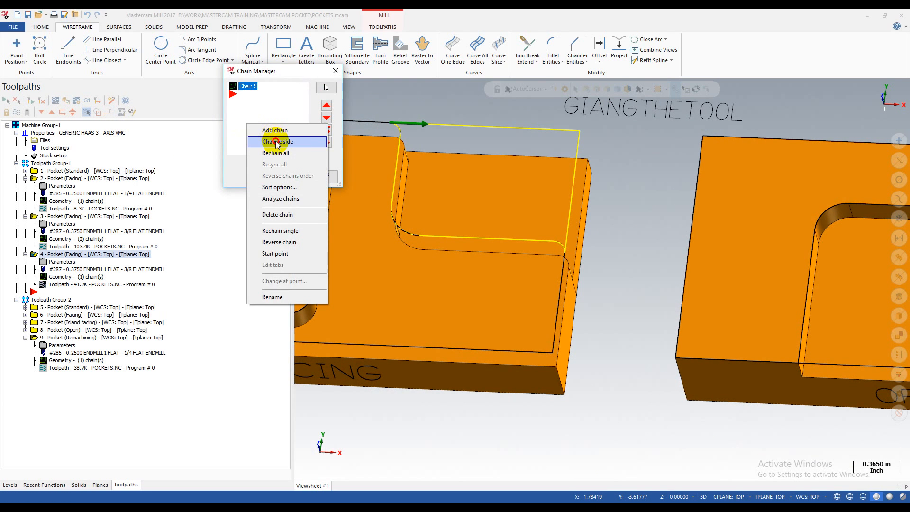
pyautogui.click(275, 153)
pyautogui.click(457, 134)
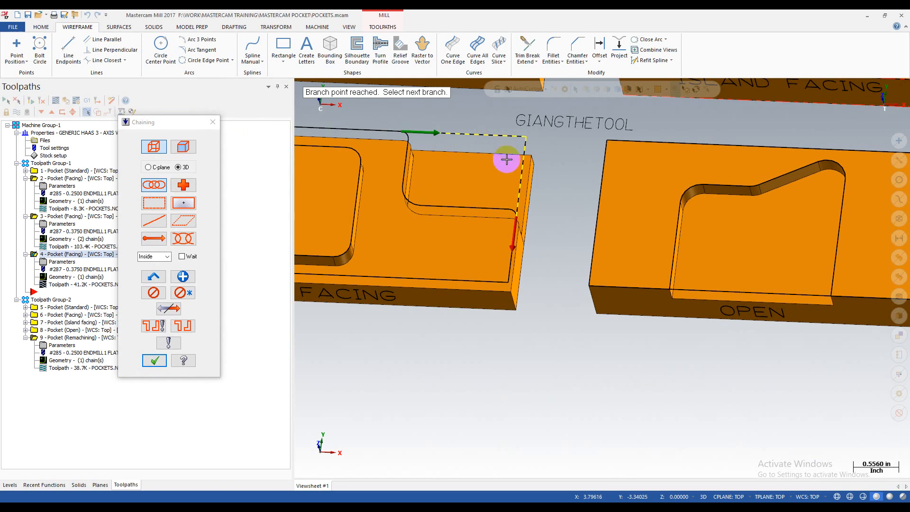
pyautogui.scroll(-3, 455, 199)
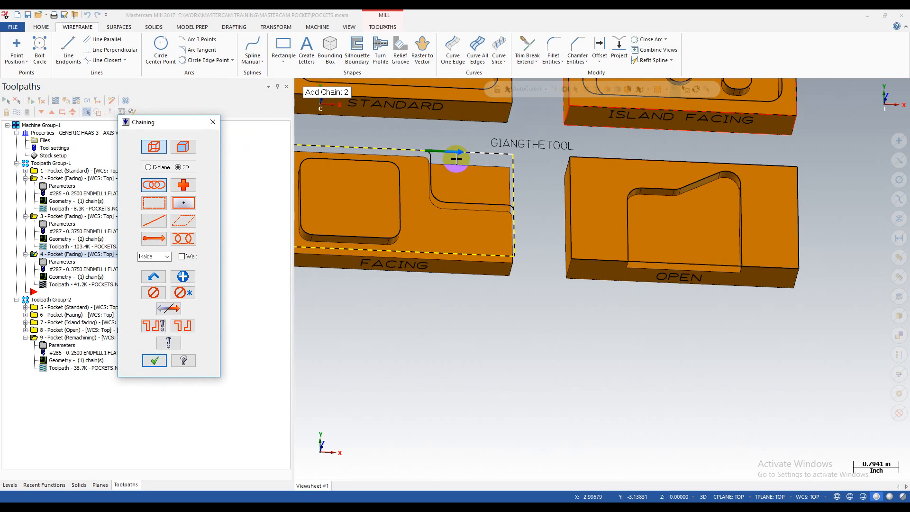
pyautogui.click(511, 184)
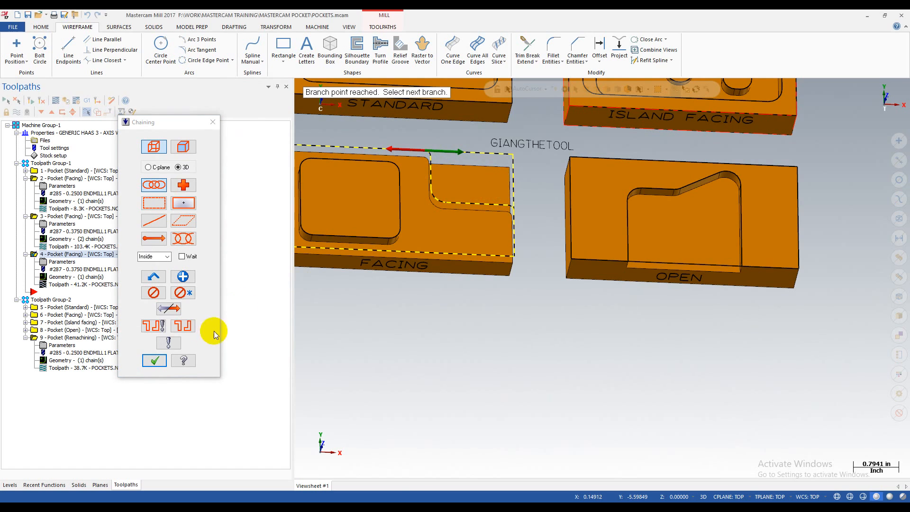
pyautogui.click(154, 360)
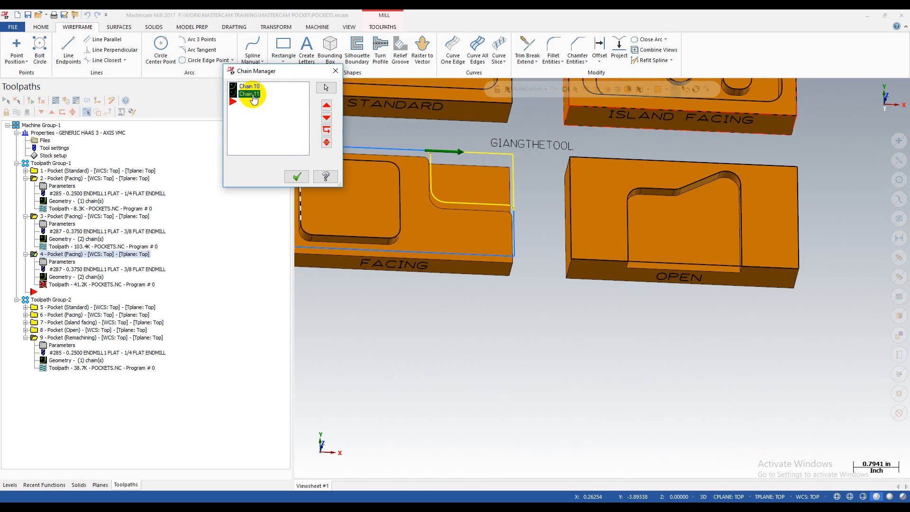
pyautogui.scroll(-2, 554, 168)
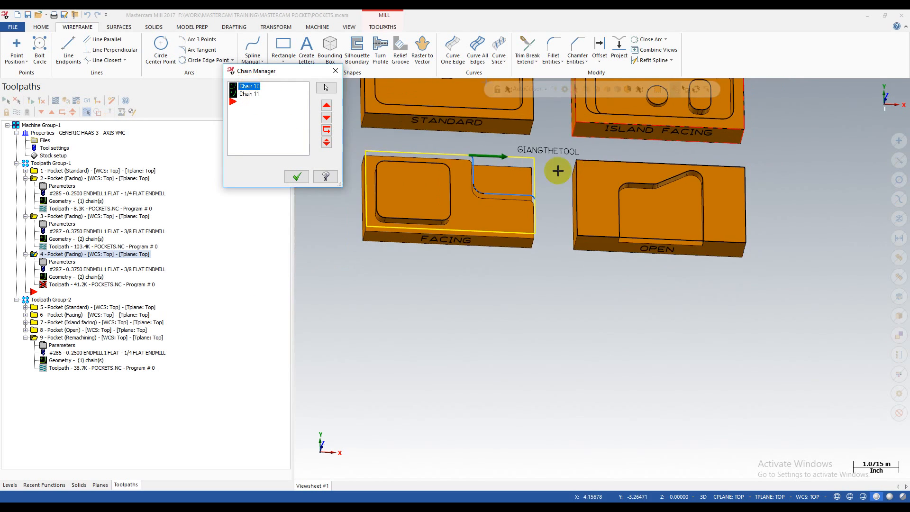
pyautogui.click(297, 176)
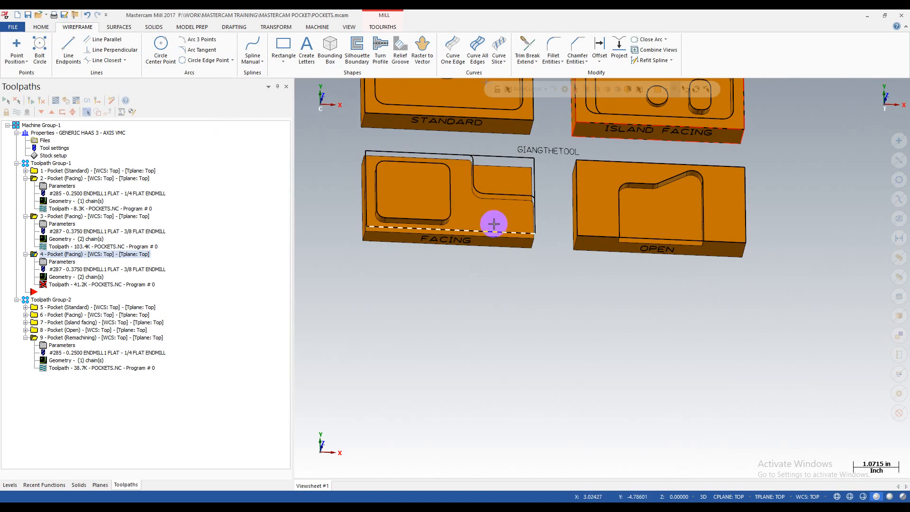
pyautogui.scroll(3, 527, 232)
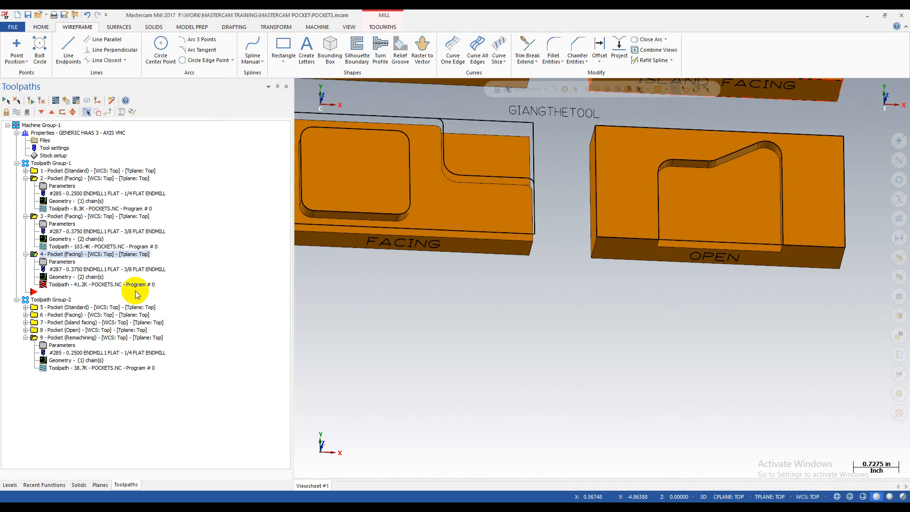
pyautogui.click(30, 100)
# - Backplot operation 4's regenerated toolpath, inspect its area with model shading turned off, close the backplot, and restore shading
pyautogui.click(67, 285)
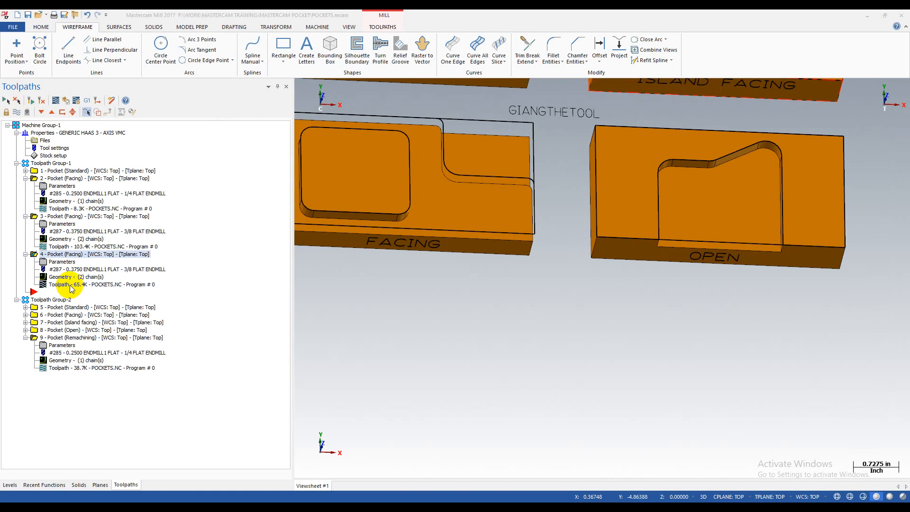
pyautogui.moveTo(438, 89); pyautogui.dragTo(575, 89)
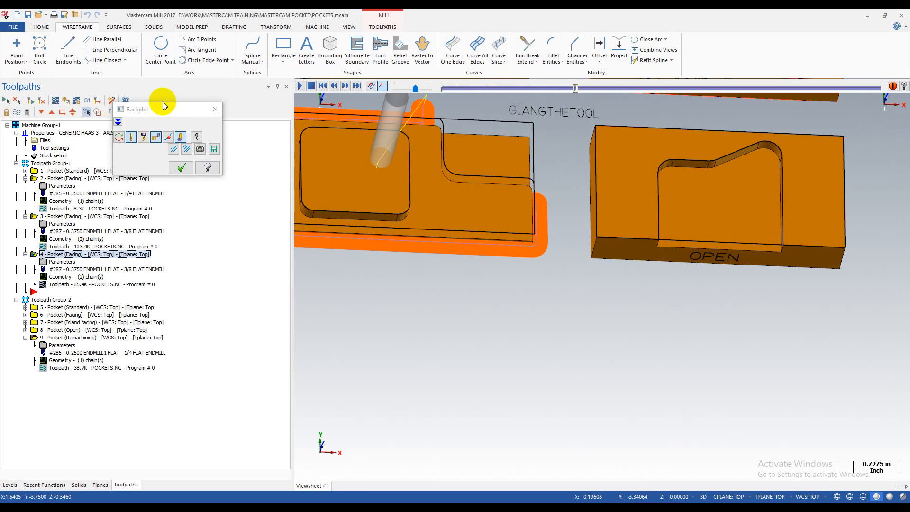
pyautogui.hotkey('alt', 's')
pyautogui.scroll(-3, 635, 318)
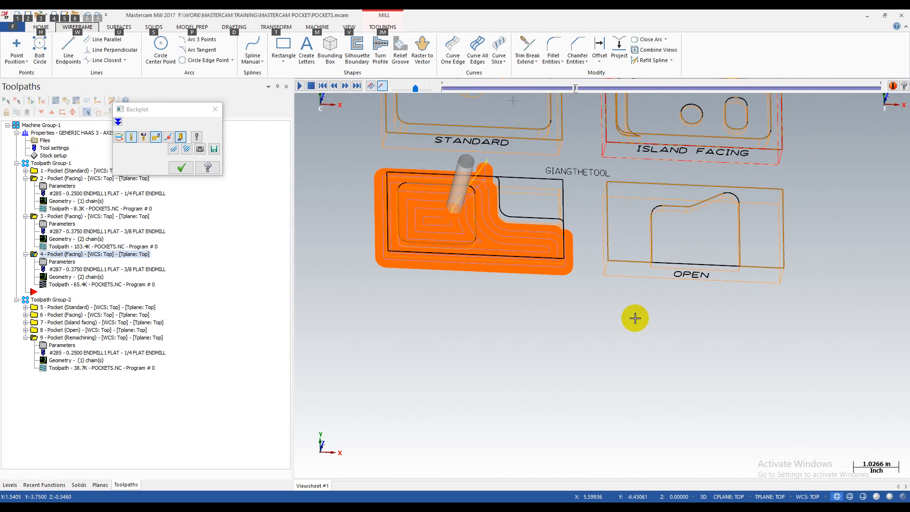
pyautogui.scroll(2, 635, 318)
pyautogui.moveTo(534, 234); pyautogui.dragTo(508, 205, button='middle')
pyautogui.click(216, 111)
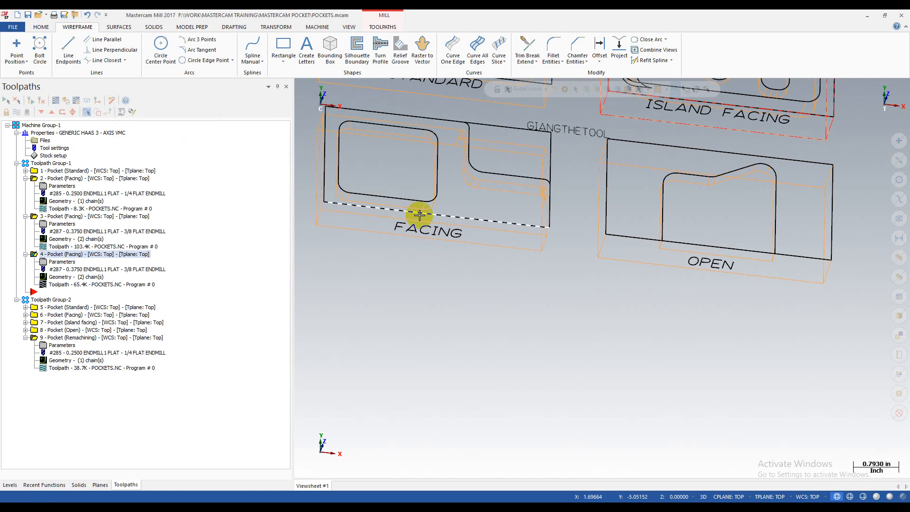
pyautogui.hotkey('alt', 's')
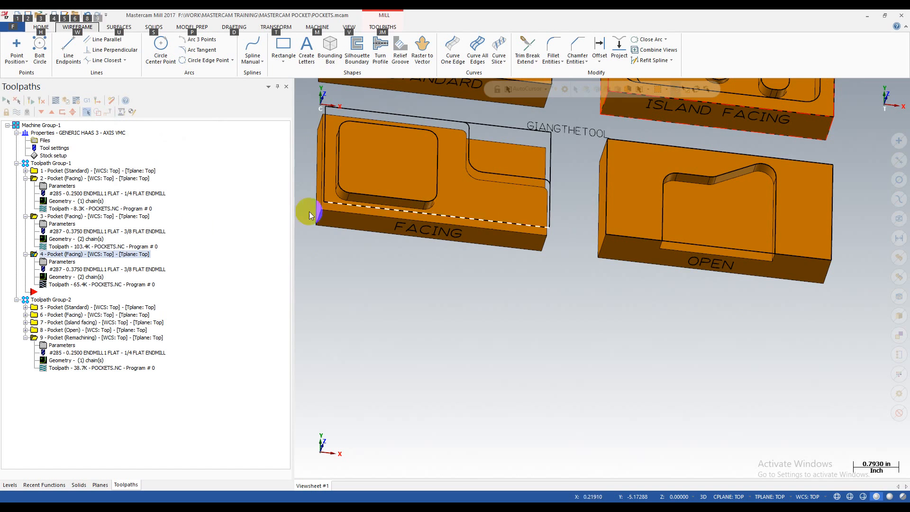
# - Rechain operation 4 with the FACING block's outer rectangle, ending that chain at its branch point, plus the open corner-step profile
pyautogui.click(79, 277)
pyautogui.rightClick(237, 112)
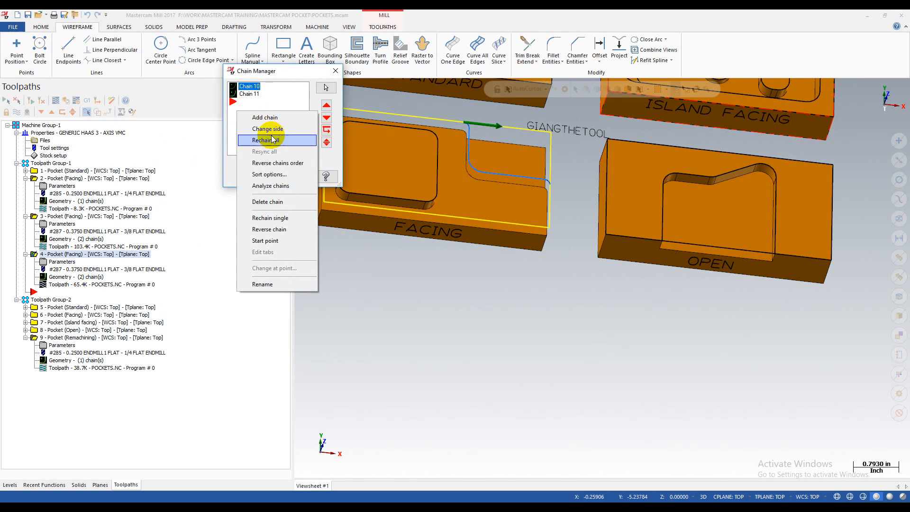
pyautogui.click(271, 141)
pyautogui.scroll(-1, 512, 152)
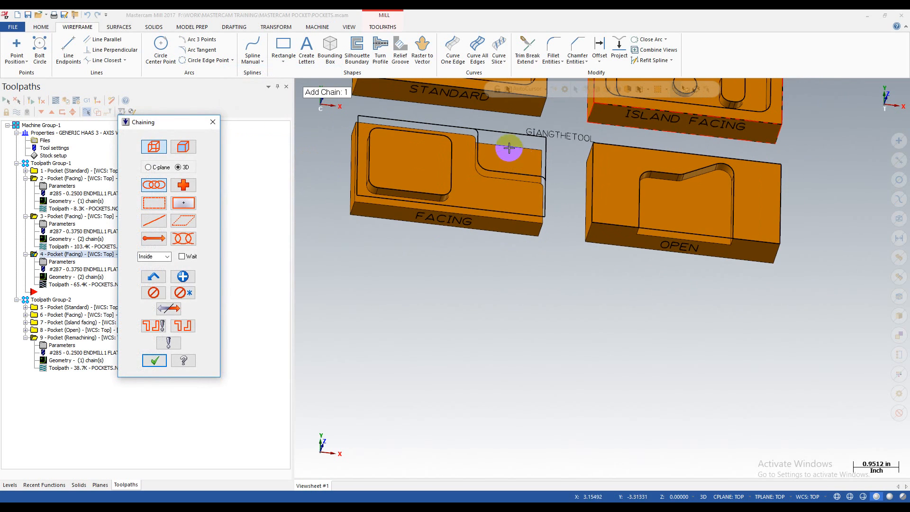
pyautogui.click(484, 127)
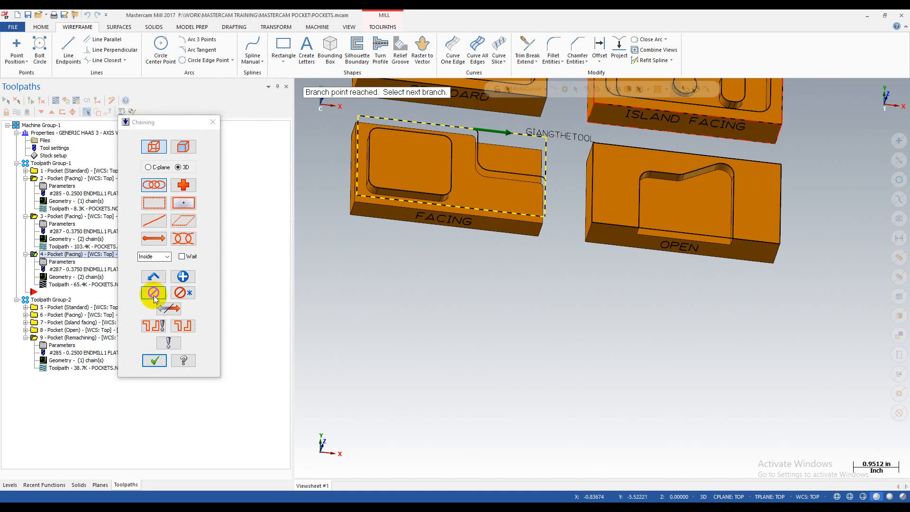
pyautogui.click(187, 279)
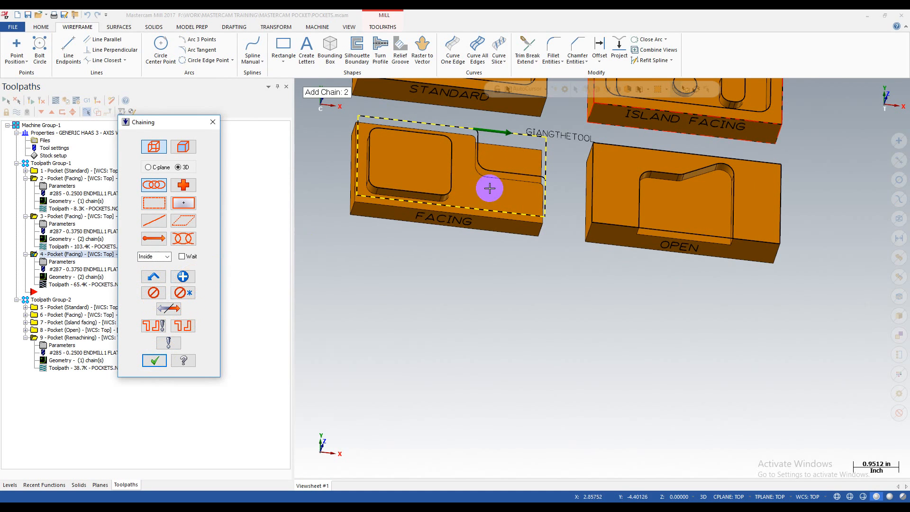
pyautogui.click(482, 143)
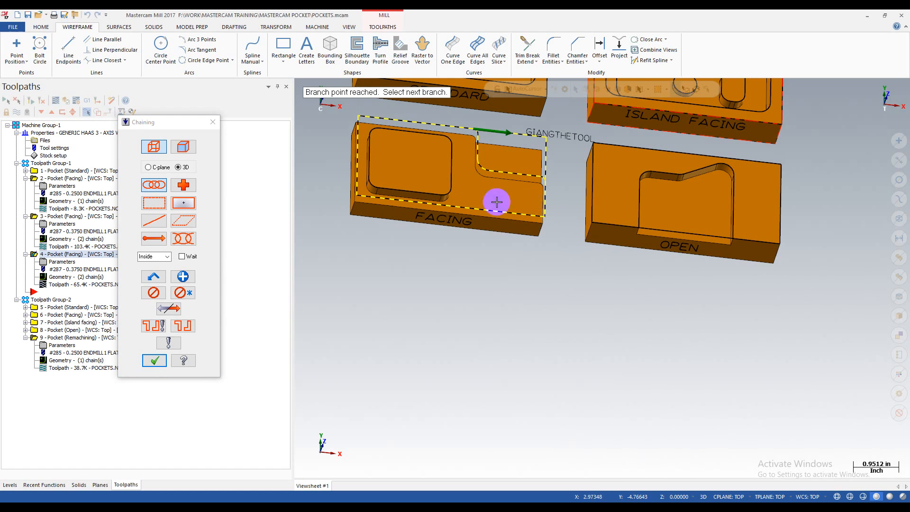
pyautogui.click(151, 360)
pyautogui.click(297, 178)
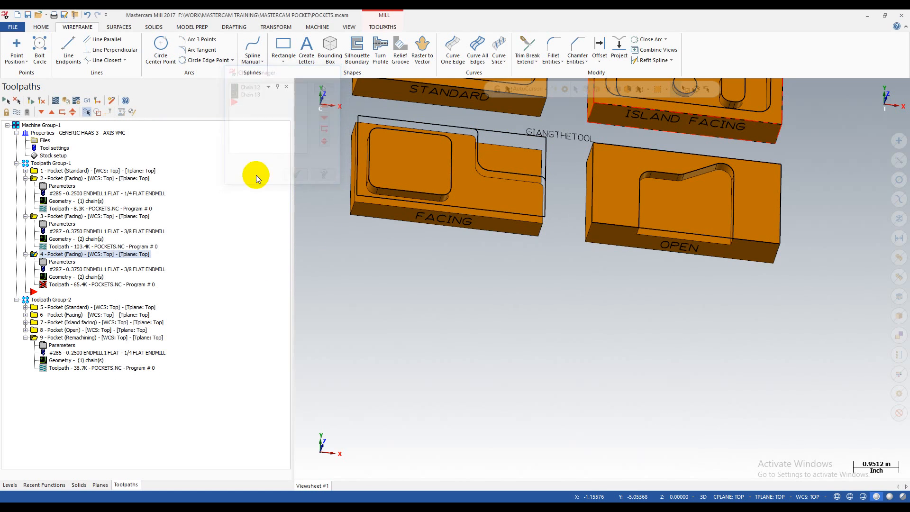
# - Backplot operation 4's toolpath over the corner step, inspect it from an angle, and close the backplot
pyautogui.click(79, 287)
pyautogui.moveTo(694, 154); pyautogui.dragTo(638, 144, button='middle')
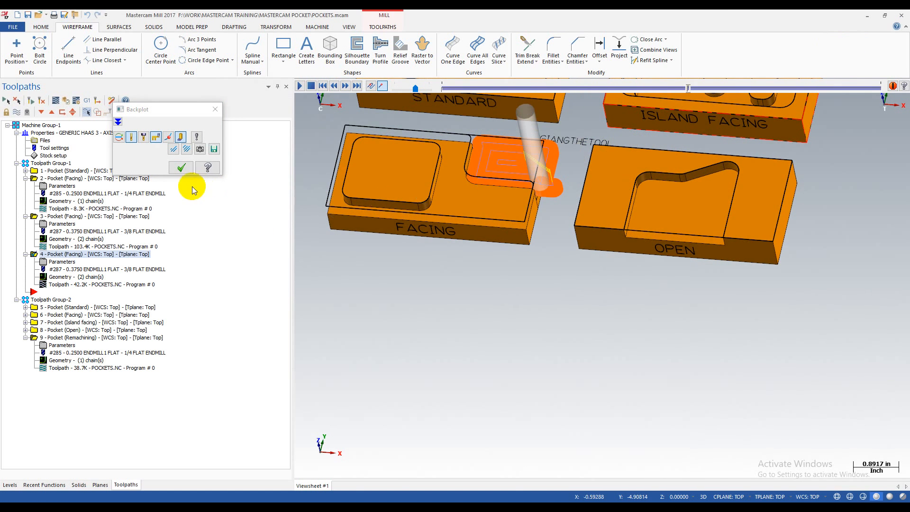
pyautogui.click(182, 168)
pyautogui.scroll(-5, 520, 288)
pyautogui.moveTo(520, 289); pyautogui.dragTo(556, 265, button='middle')
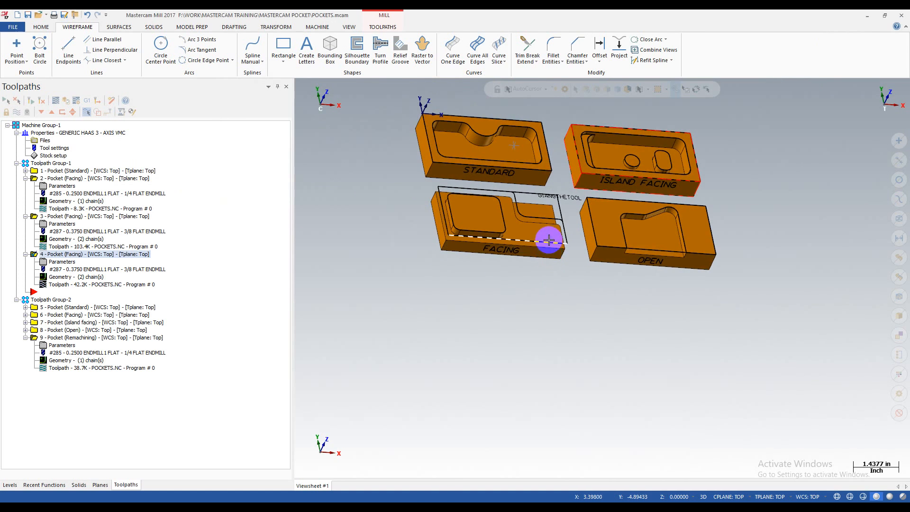
pyautogui.scroll(4, 548, 240)
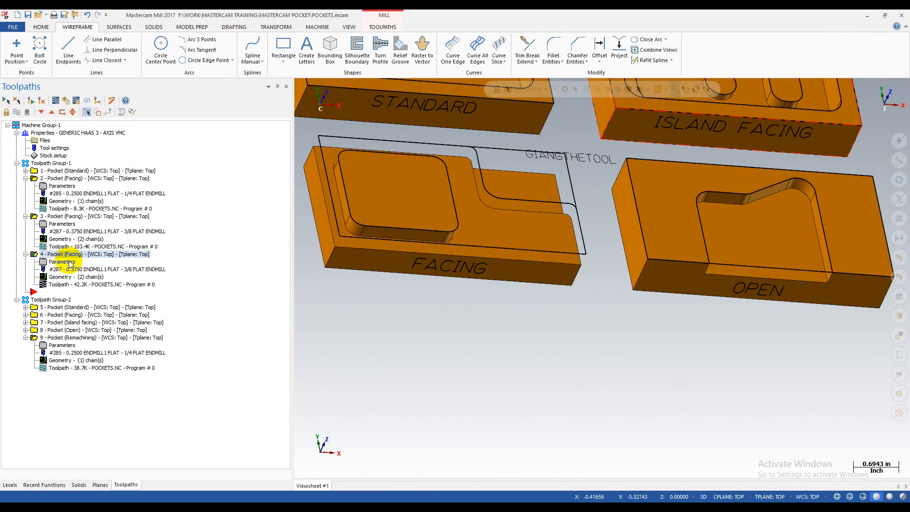
# - Compare the toolpaths of facing operations 2 and 3 on the FACING block, examining operation 2's rounded pocket passes at an angle
pyautogui.click(68, 218)
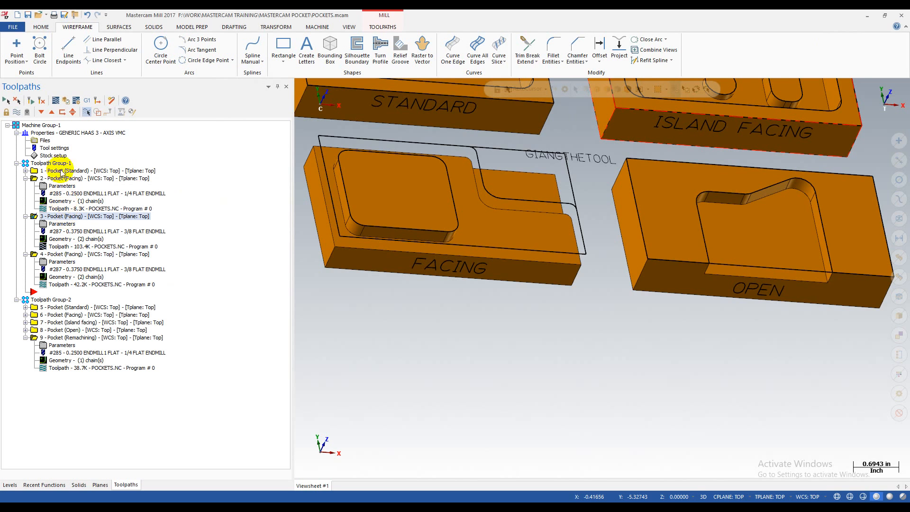
pyautogui.scroll(-2, 468, 245)
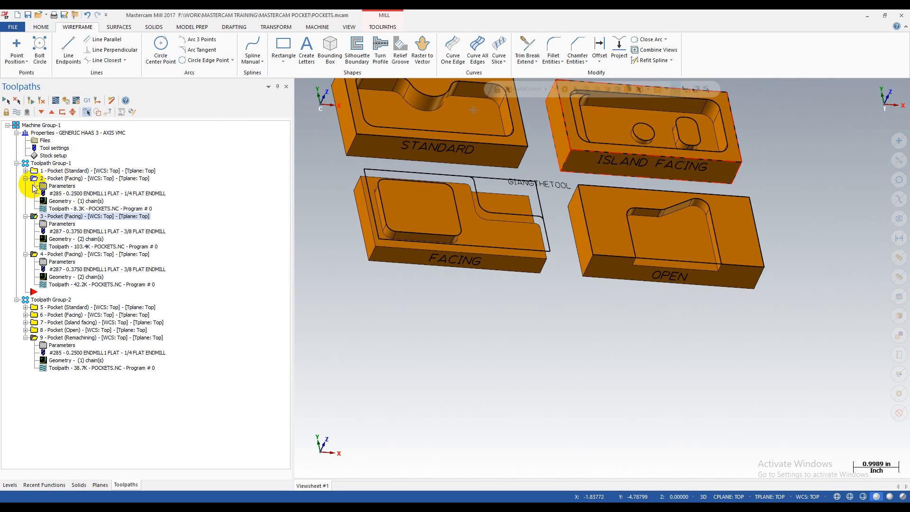
pyautogui.click(73, 217)
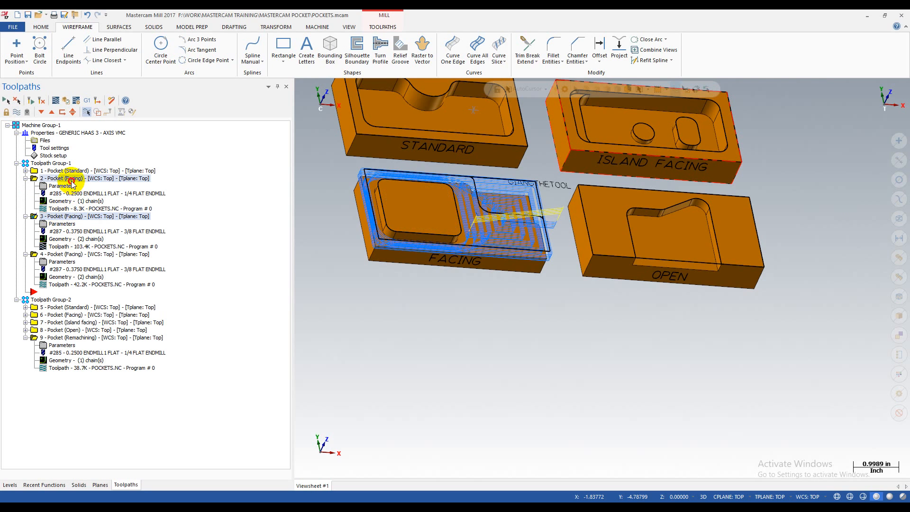
pyautogui.click(70, 180)
pyautogui.click(67, 217)
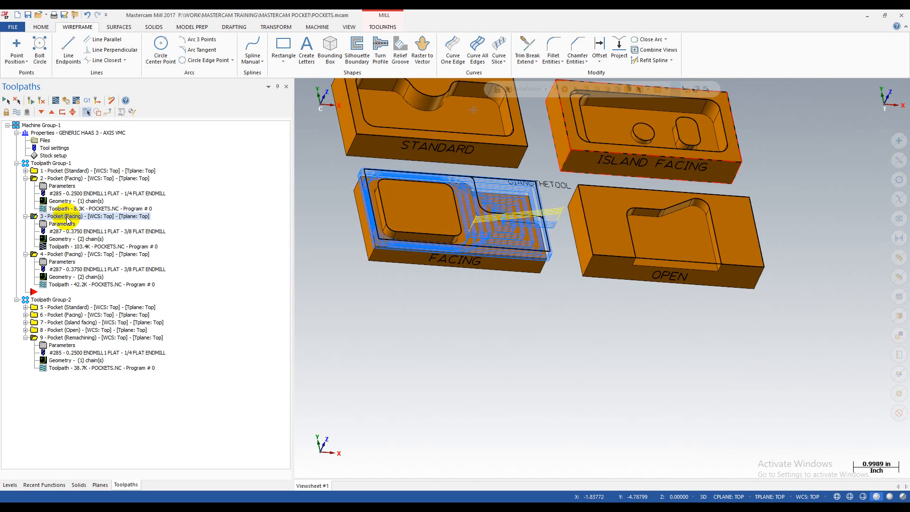
pyautogui.click(66, 179)
pyautogui.scroll(4, 421, 197)
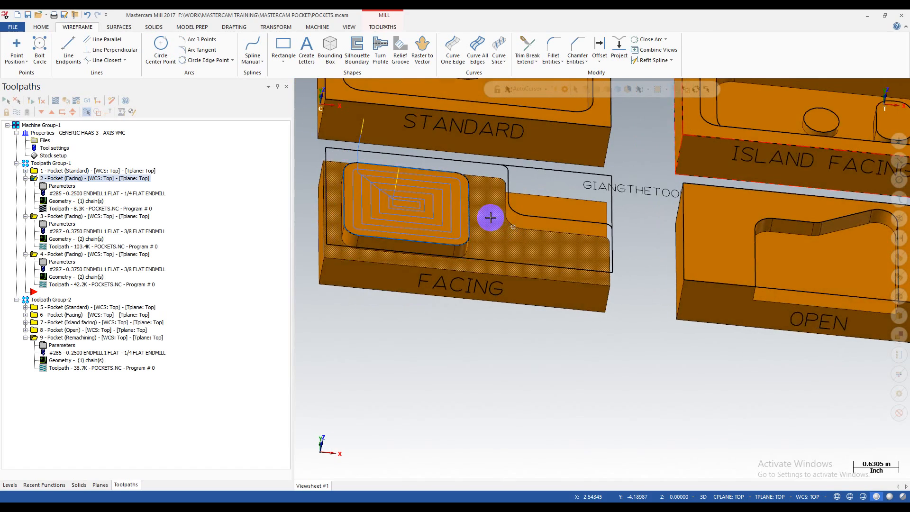
pyautogui.scroll(-1, 491, 218)
pyautogui.scroll(-1, 776, 302)
pyautogui.scroll(-4, 650, 290)
pyautogui.scroll(3, 619, 257)
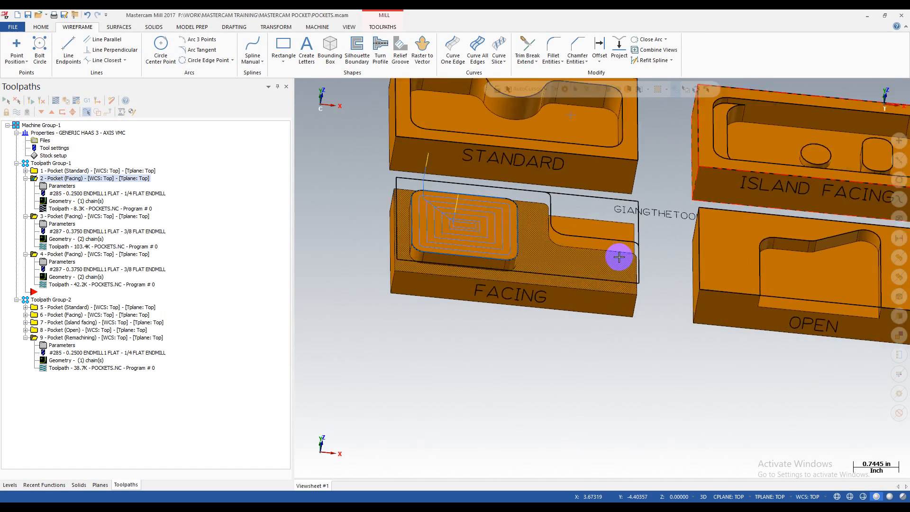
pyautogui.scroll(2, 356, 207)
pyautogui.scroll(2, 361, 219)
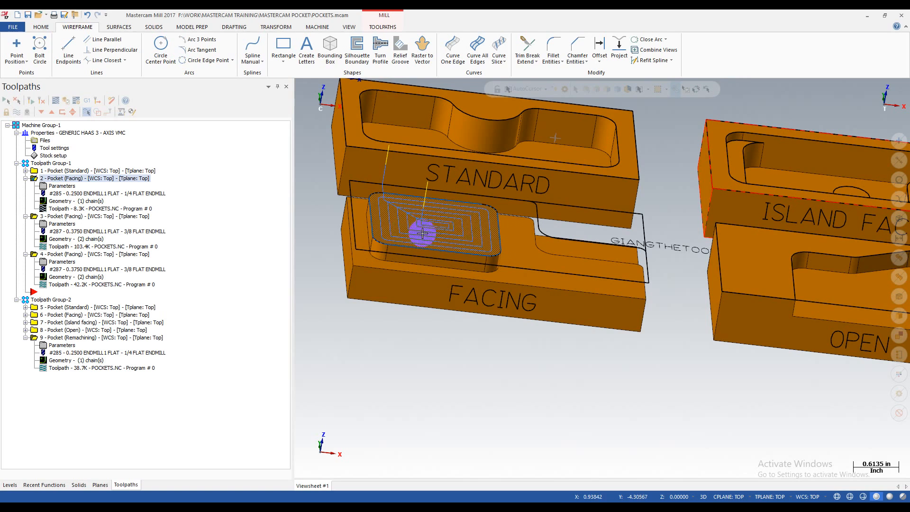
# - Collapse operation 2 in the operations list and examine operation 3's facing toolpath across the FACING block
pyautogui.doubleClick(44, 179)
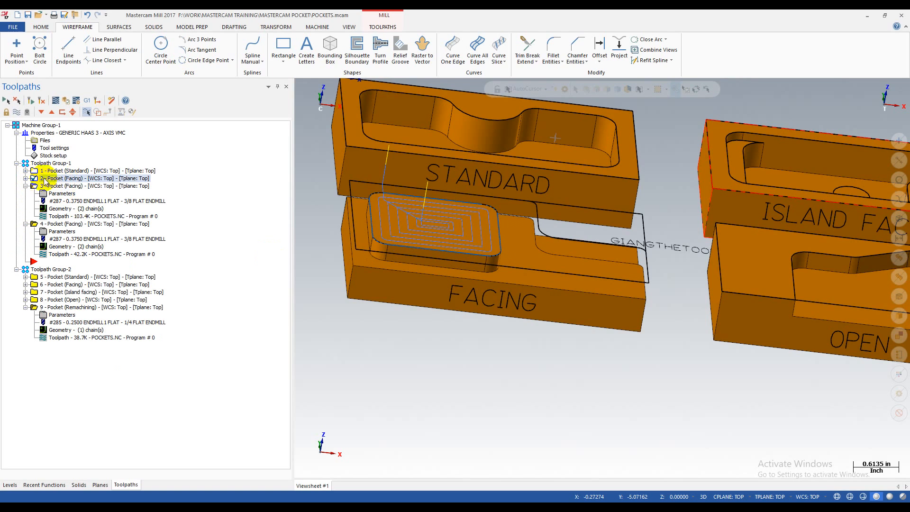
pyautogui.click(80, 188)
pyautogui.moveTo(547, 264); pyautogui.dragTo(585, 221, button='middle')
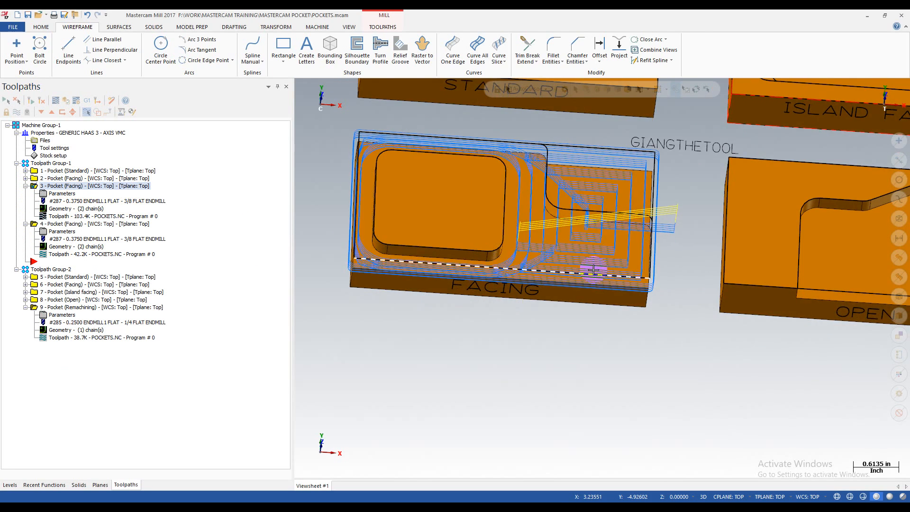
# - Compare operation 3's facing toolpath with operation 4's corner-step toolpath on the FACING block, viewing both at an angle
pyautogui.scroll(-3, 593, 270)
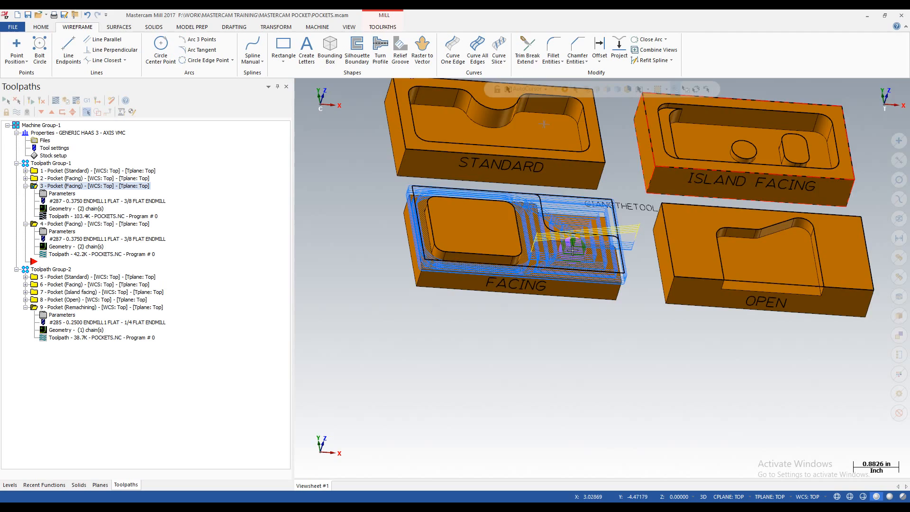
pyautogui.scroll(3, 521, 232)
pyautogui.scroll(-1, 420, 263)
pyautogui.scroll(-2, 421, 264)
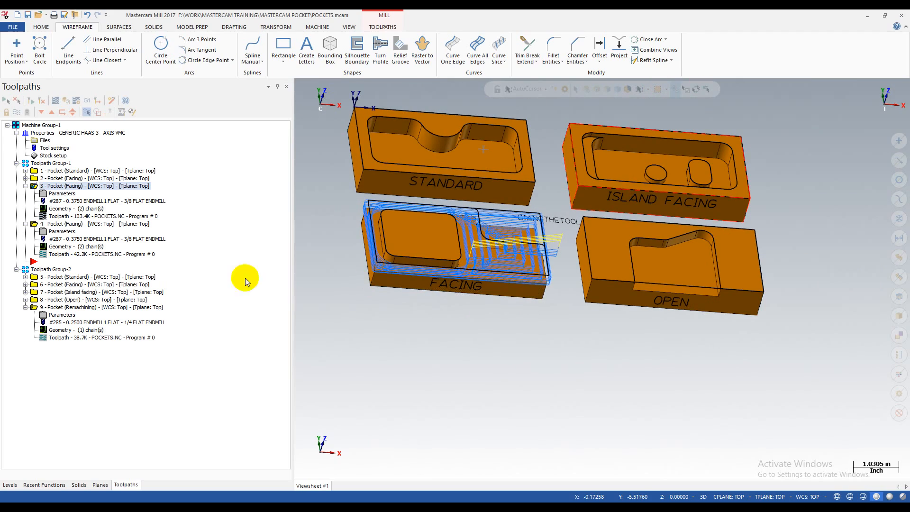
pyautogui.click(78, 224)
pyautogui.scroll(4, 537, 237)
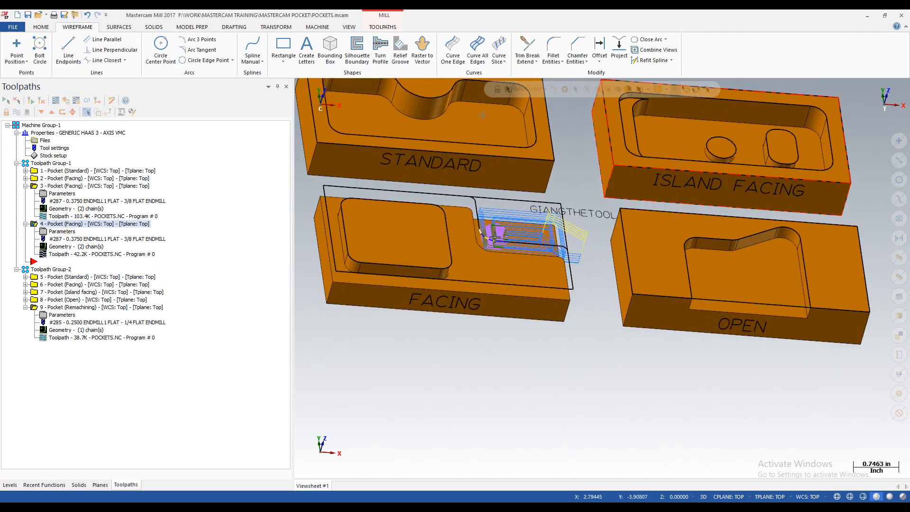
pyautogui.moveTo(511, 234); pyautogui.dragTo(454, 232, button='middle')
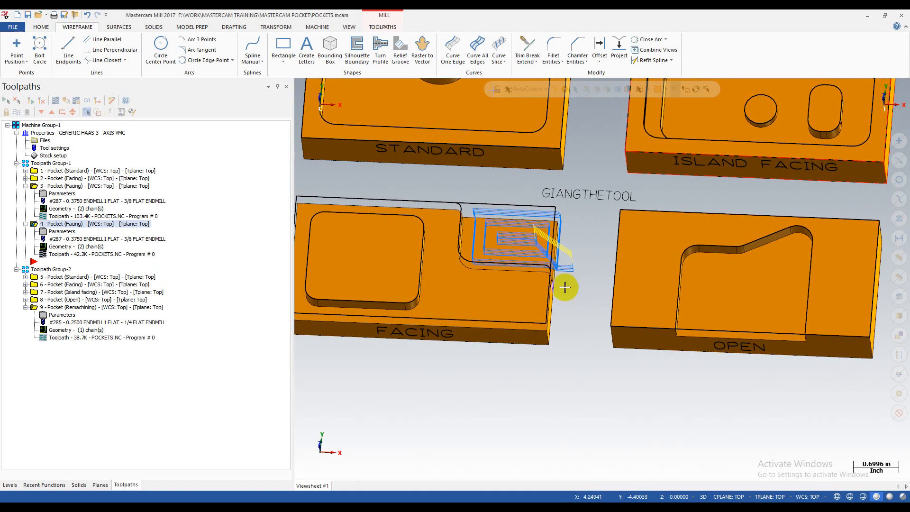
pyautogui.scroll(-3, 450, 337)
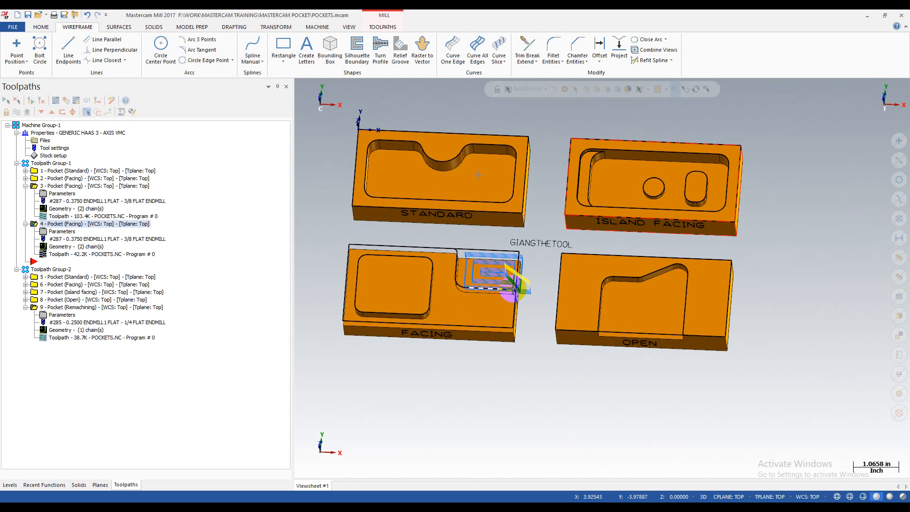
pyautogui.scroll(2, 513, 287)
pyautogui.scroll(-5, 488, 264)
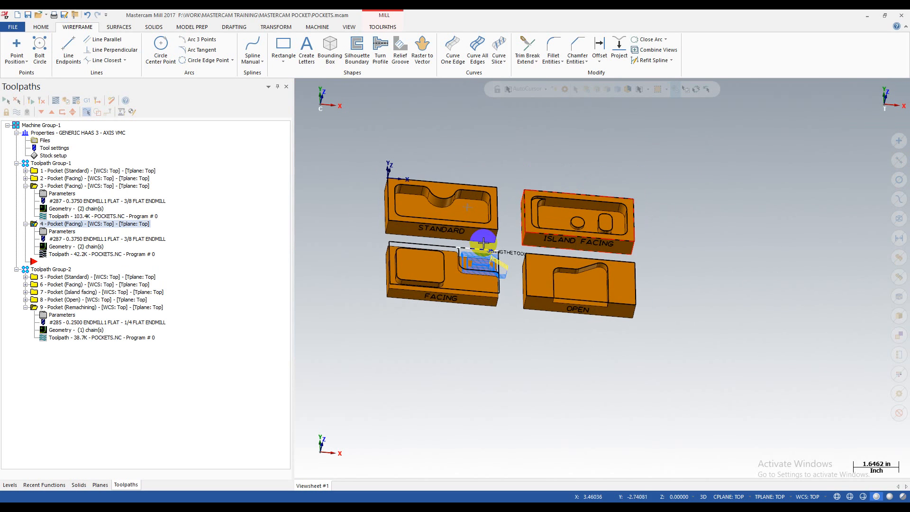
# - Collapse operation 3 in the operations list and review operation 4's corner-step toolpath alongside the neighbouring sample blocks
pyautogui.click(25, 186)
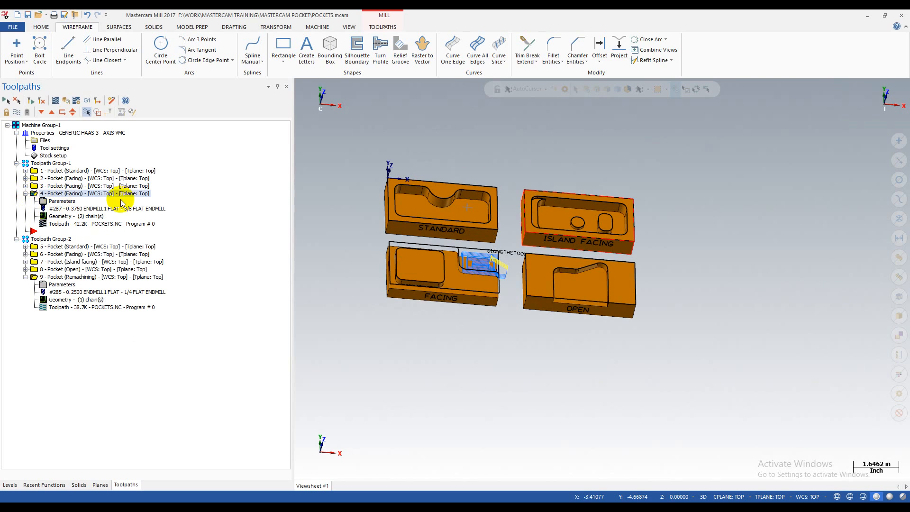
pyautogui.scroll(3, 467, 272)
pyautogui.moveTo(466, 266); pyautogui.dragTo(489, 291, button='middle')
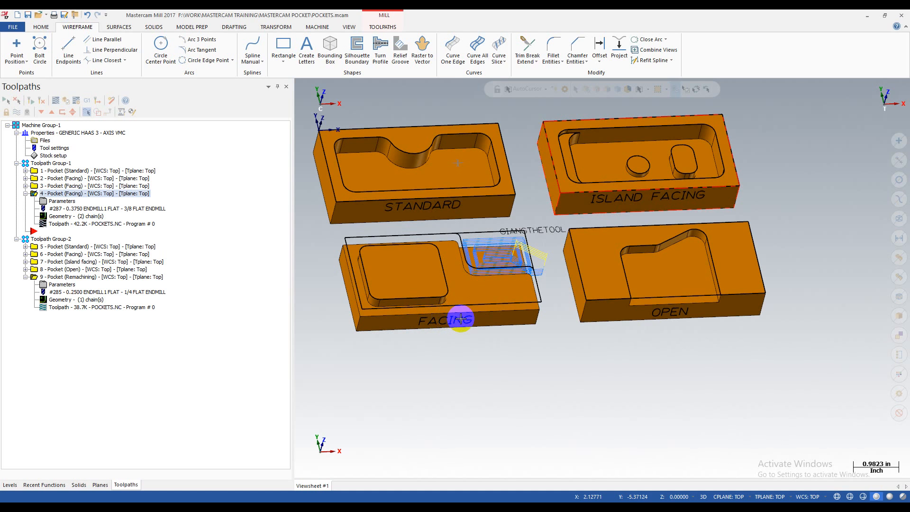
pyautogui.scroll(-2, 512, 304)
pyautogui.moveTo(512, 303); pyautogui.dragTo(514, 318, button='middle')
pyautogui.scroll(3, 626, 170)
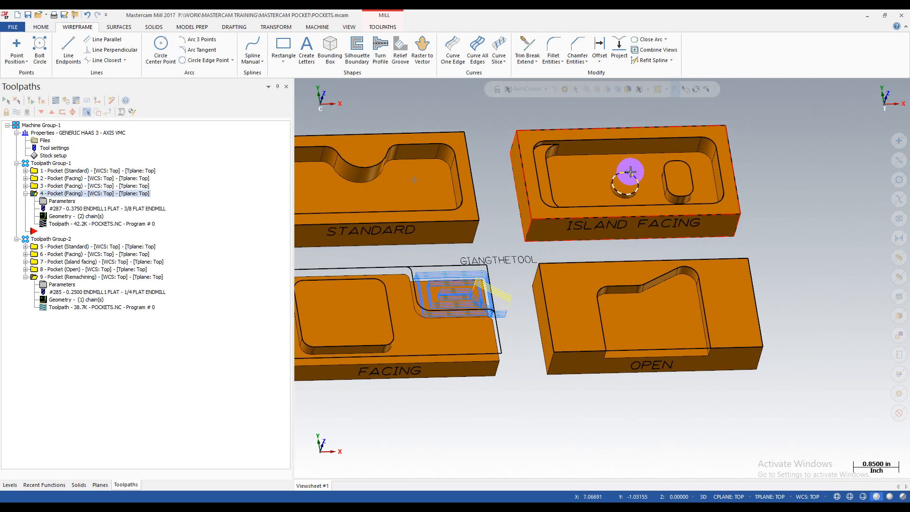
pyautogui.scroll(-2, 583, 237)
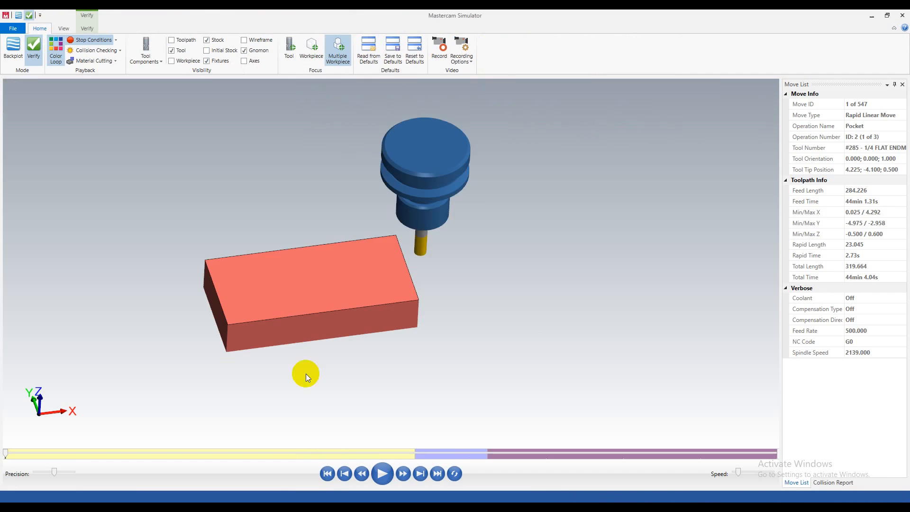
# - Play the FACING block's verify simulation and inspect the cuts around and across the top of the raised rounded pad
pyautogui.moveTo(300, 372); pyautogui.dragTo(228, 332)
pyautogui.press('r')
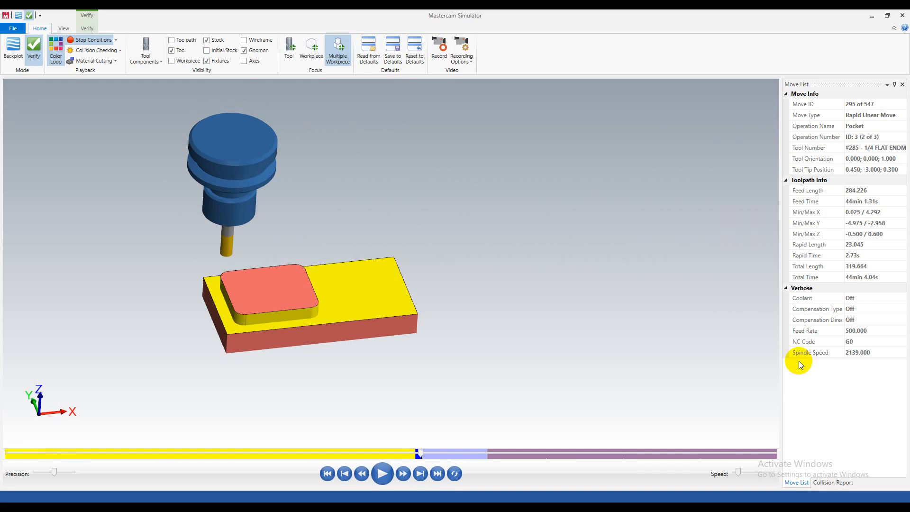
pyautogui.moveTo(768, 342); pyautogui.dragTo(747, 311, button='middle')
pyautogui.scroll(3, 548, 342)
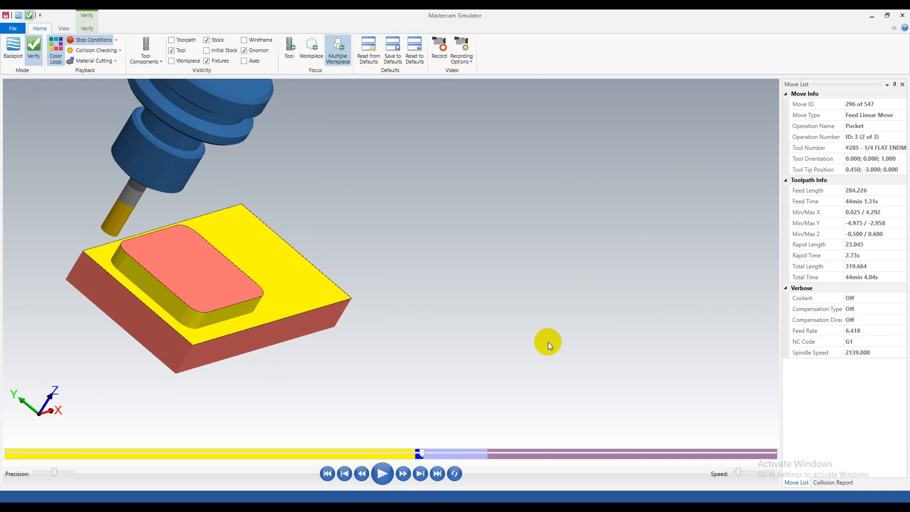
pyautogui.scroll(-4, 567, 344)
pyautogui.scroll(2, 407, 341)
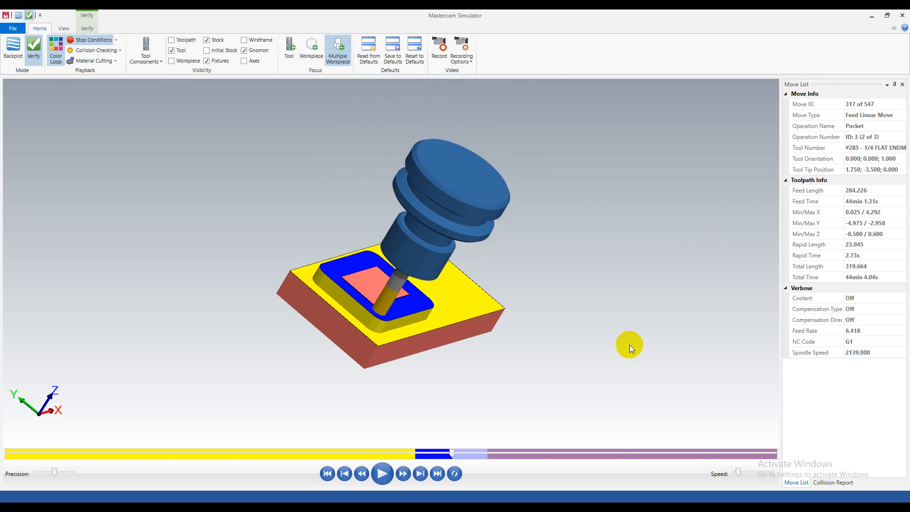
pyautogui.moveTo(629, 344); pyautogui.dragTo(591, 337, button='middle')
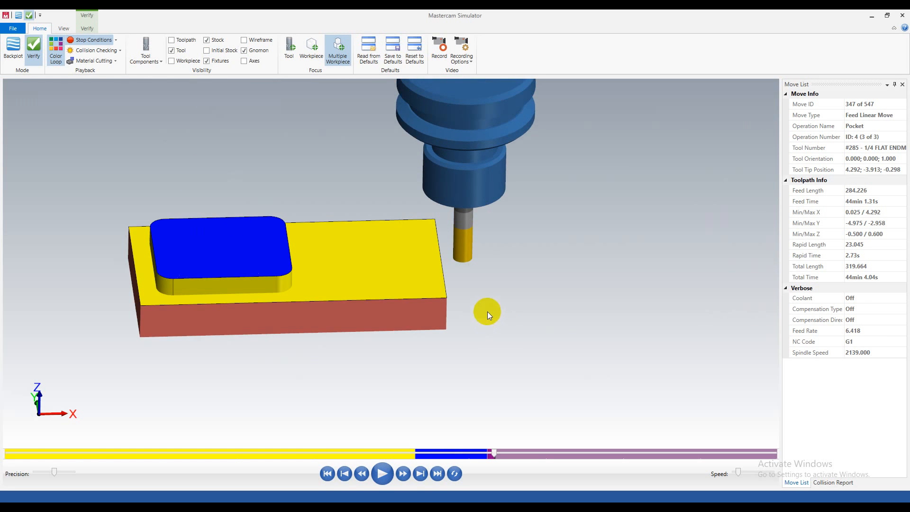
# - Examine operation 4's simulated machining of the open corner step from several angles until the simulation ends
pyautogui.moveTo(487, 311); pyautogui.dragTo(474, 298, button='middle')
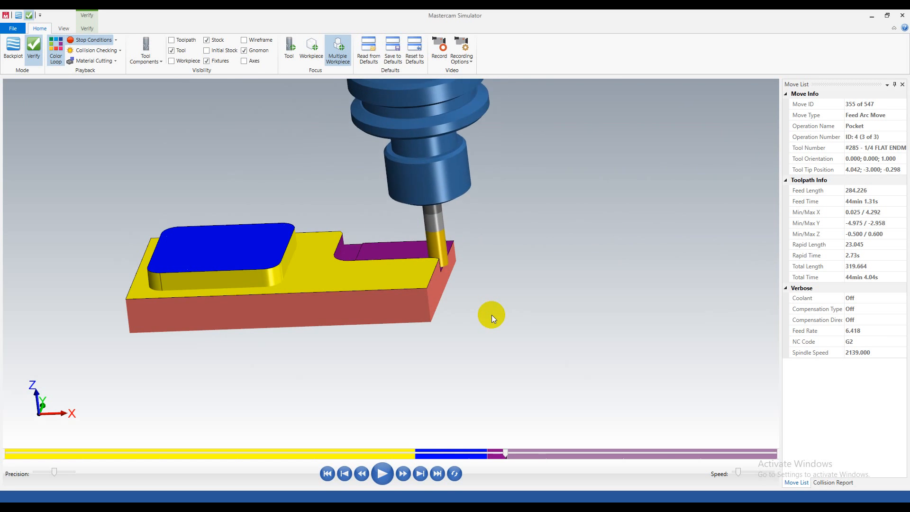
pyautogui.moveTo(493, 315); pyautogui.dragTo(468, 322, button='middle')
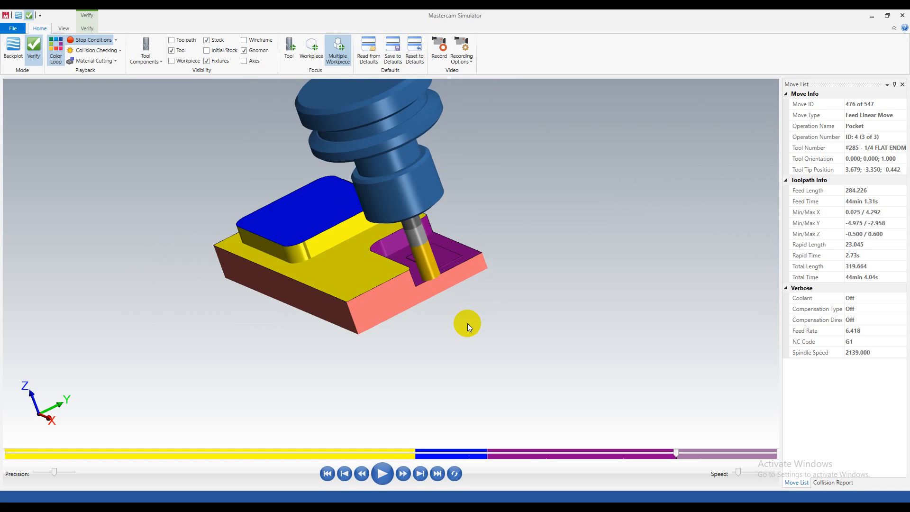
pyautogui.moveTo(468, 324); pyautogui.dragTo(501, 334, button='middle')
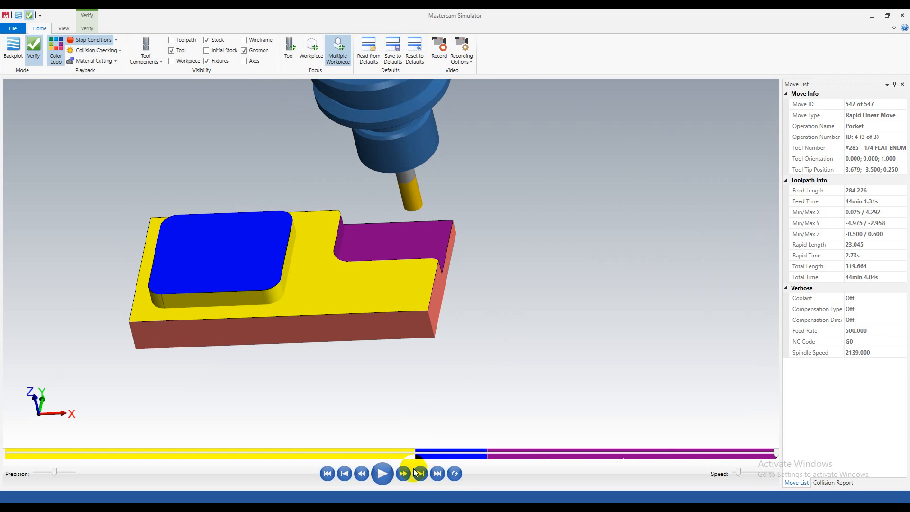